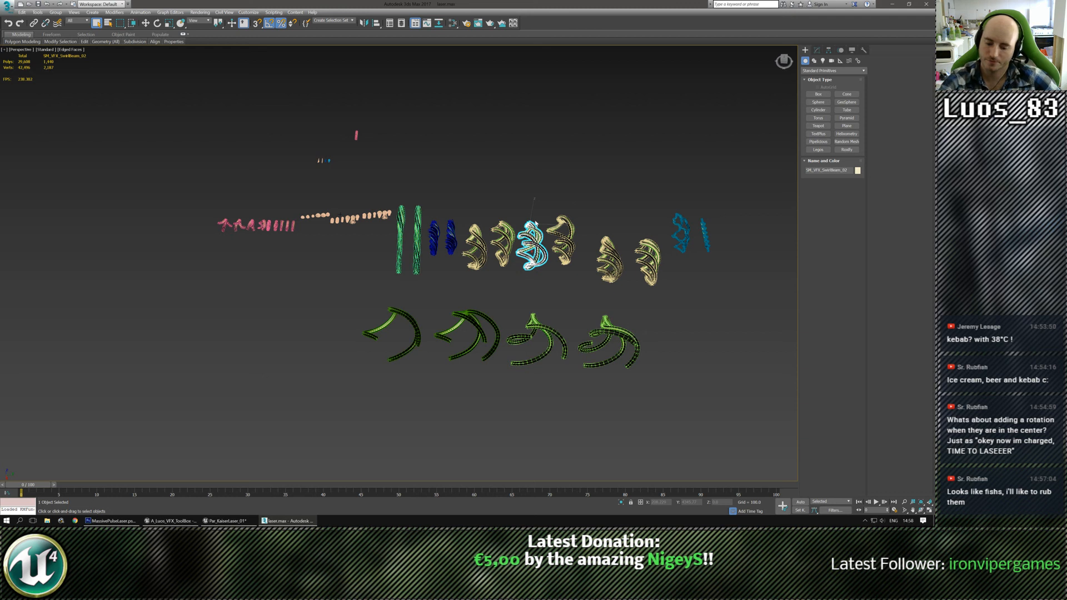
Add an Unwrap UVW modifier to the selected swirl beam and open its UVs in an enlarged UV editor with nothing selected
{"action": "left_click", "coordinate": [816, 50]}
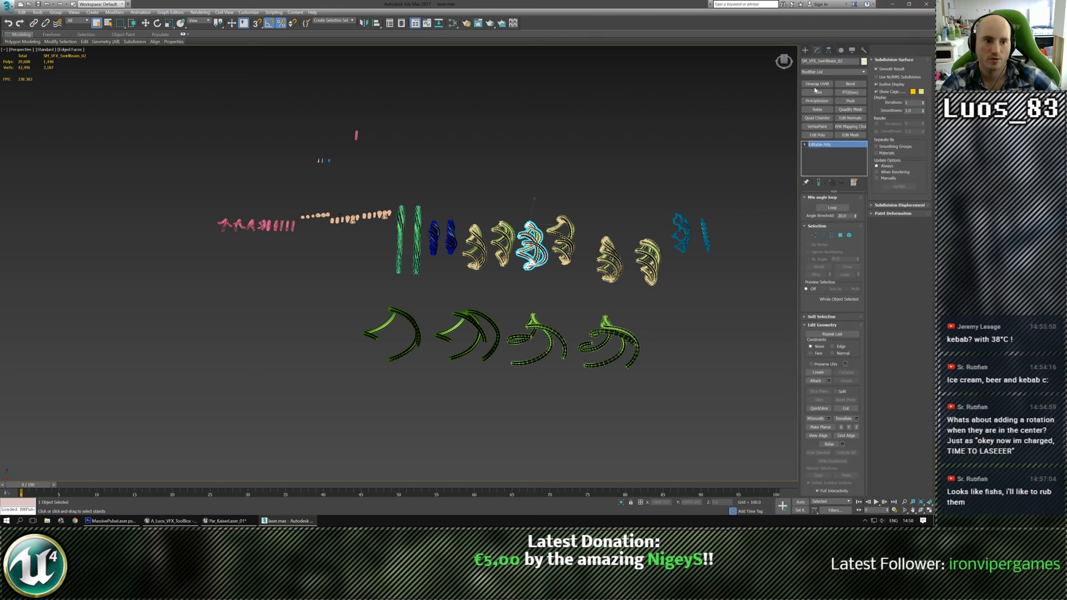
{"action": "left_click", "coordinate": [832, 354]}
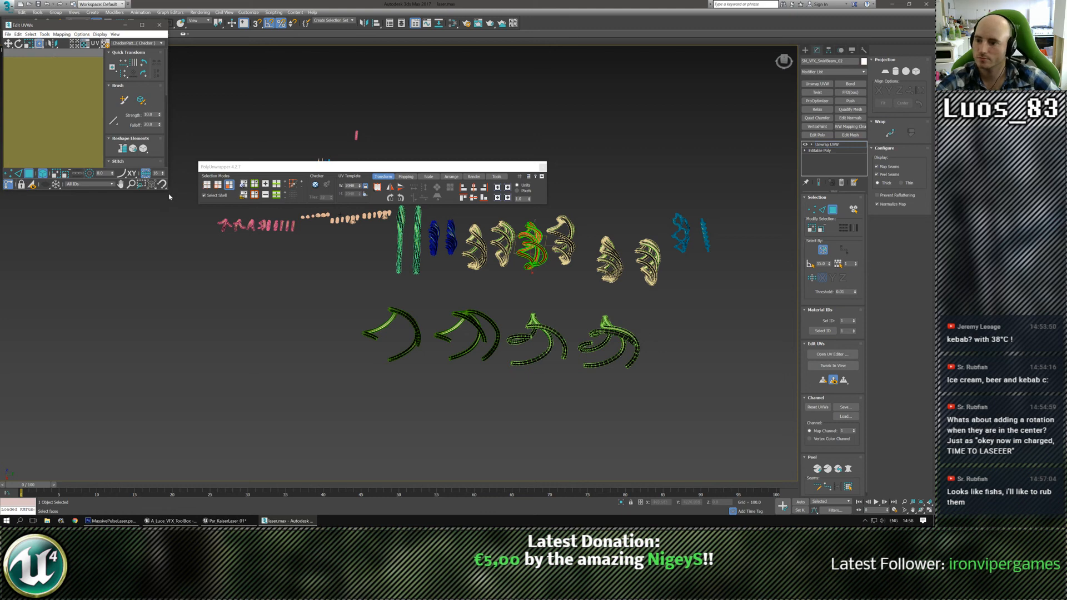
{"action": "left_click_drag", "start_coordinate": [166, 190], "coordinate": [348, 415]}
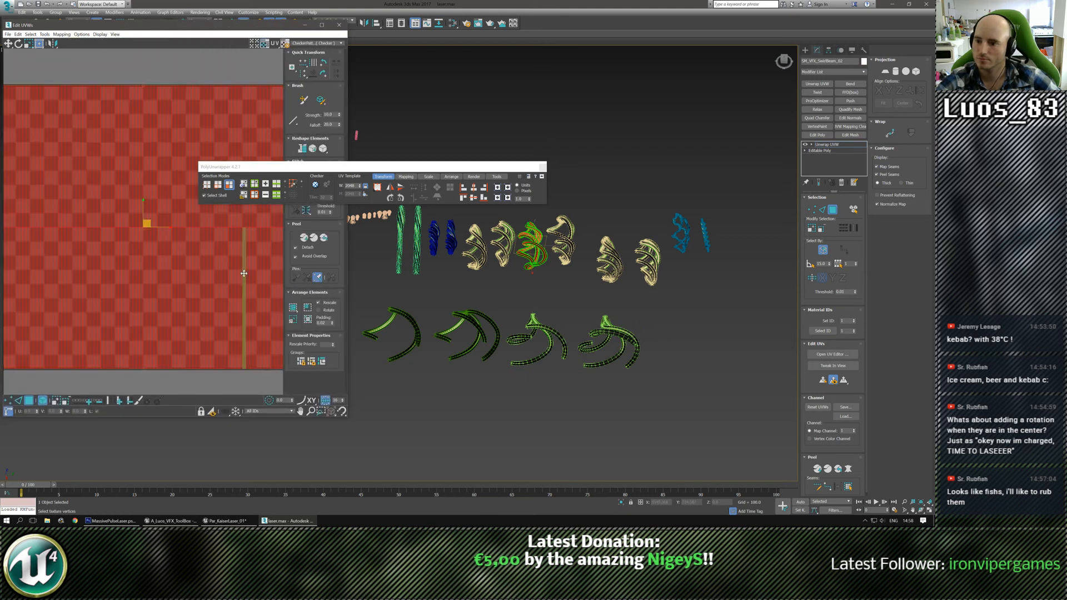
{"action": "scroll", "coordinate": [561, 294], "scroll_direction": "up", "scroll_amount": 10}
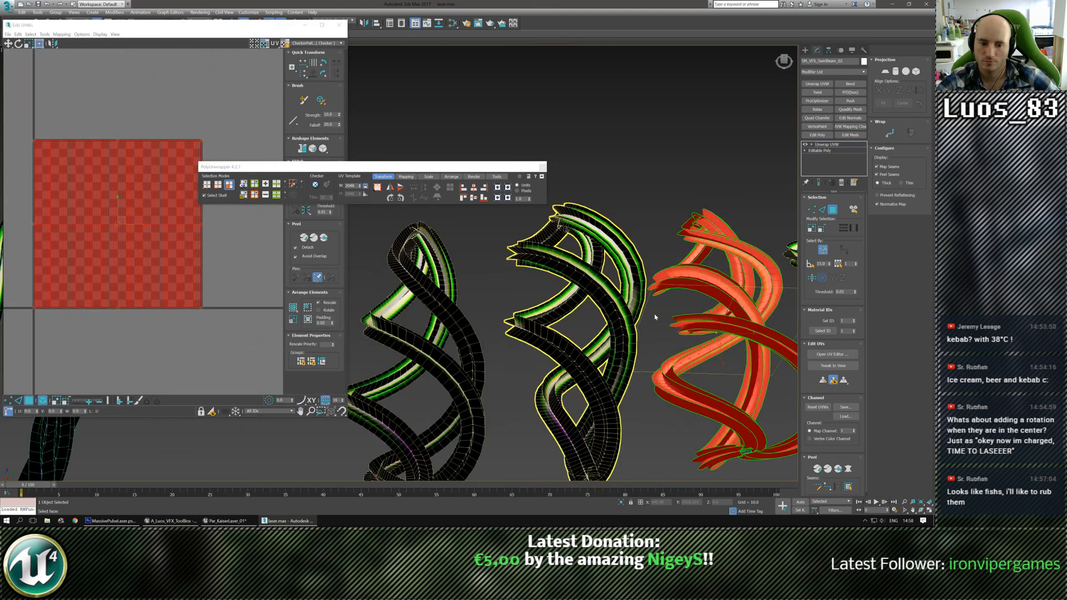
{"action": "left_click", "coordinate": [216, 265]}
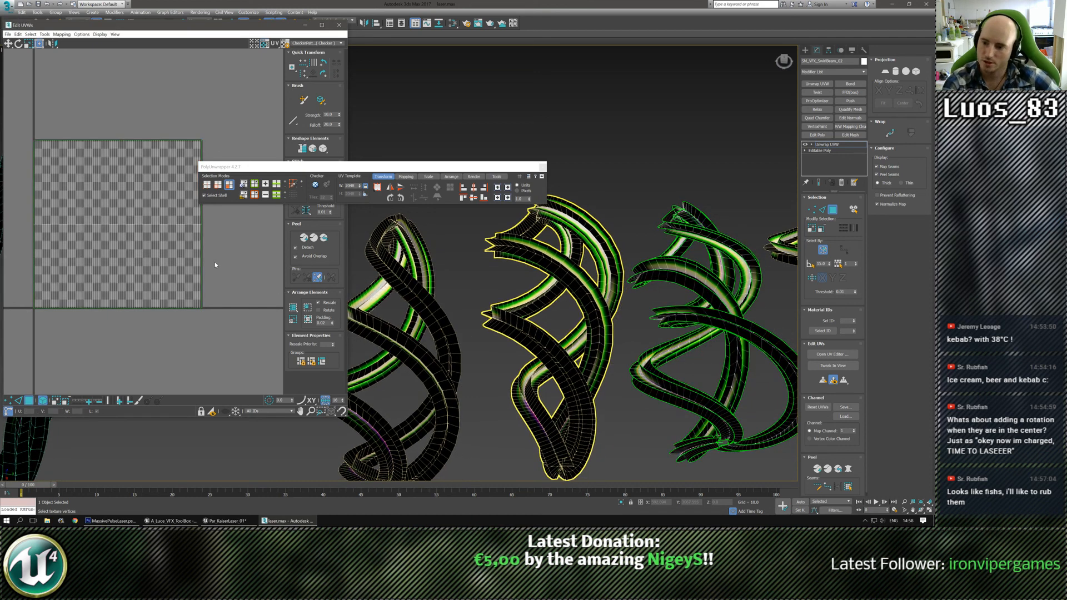
{"action": "middle_click_drag", "start_coordinate": [216, 265], "coordinate": [221, 267]}
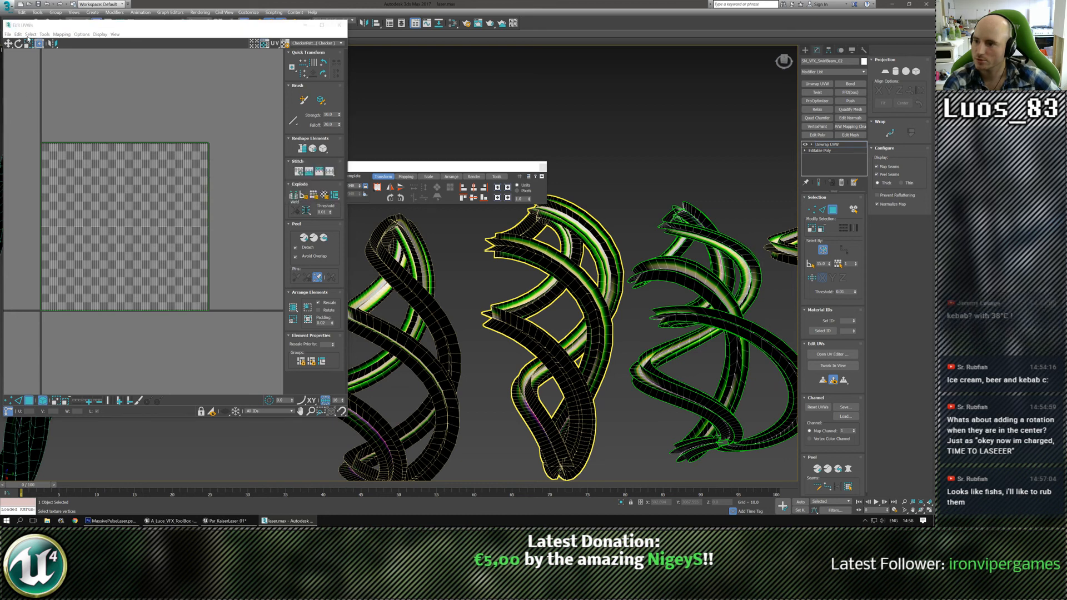
Try moving one of the stacked UV shells off the layout and undo the move
{"action": "left_click", "coordinate": [31, 34]}
{"action": "left_click", "coordinate": [54, 97]}
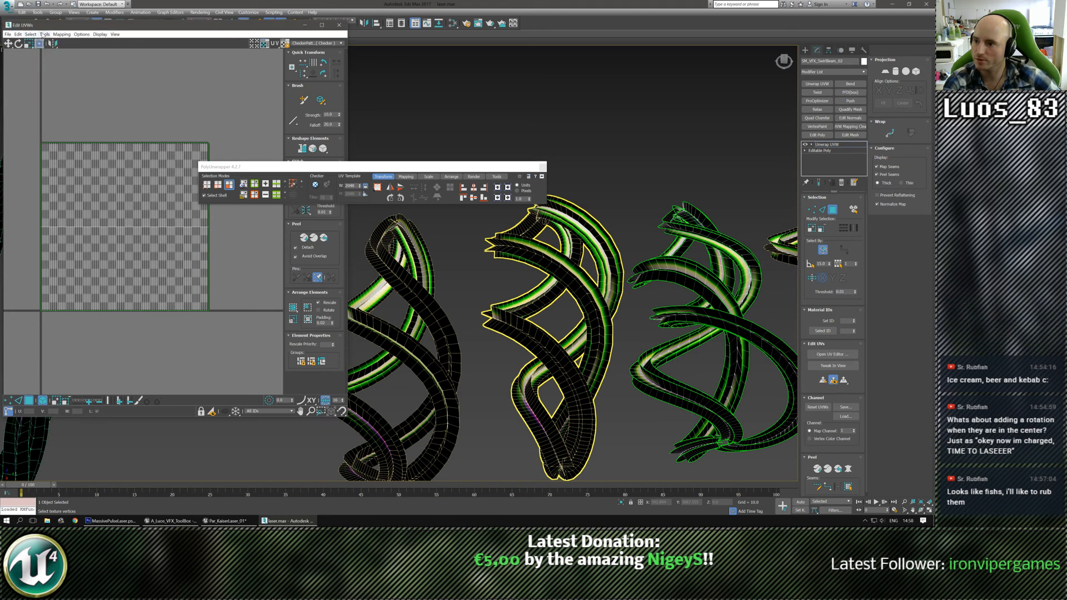
{"action": "left_click_drag", "start_coordinate": [128, 176], "coordinate": [199, 264]}
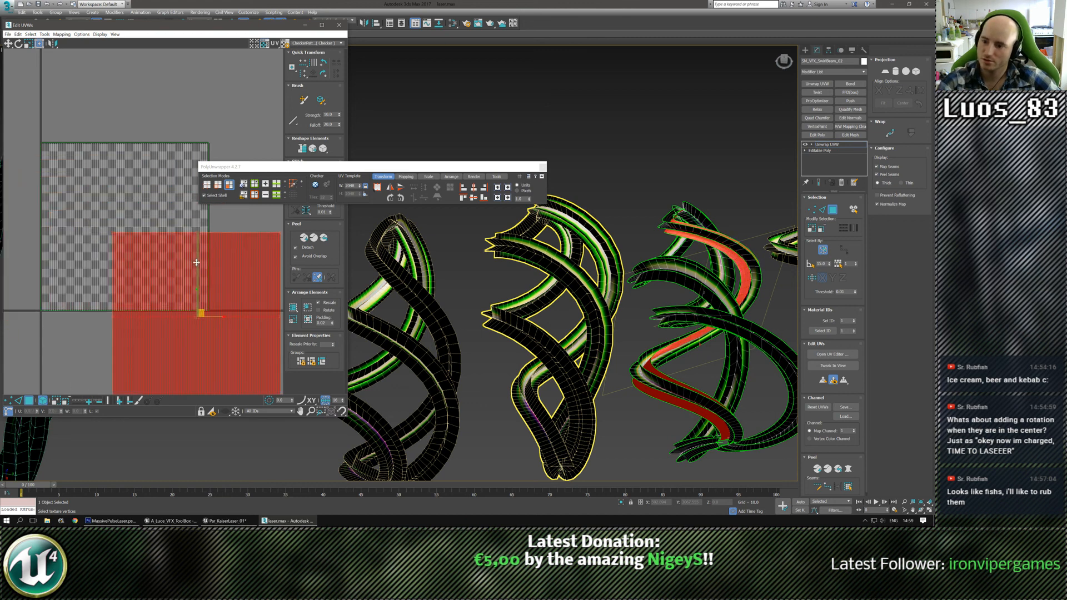
{"action": "key", "text": "ctrl+z"}
{"action": "left_click", "coordinate": [164, 74]}
Check the UV layout for overlapped polygons and for inverted polygons
{"action": "left_click", "coordinate": [30, 35]}
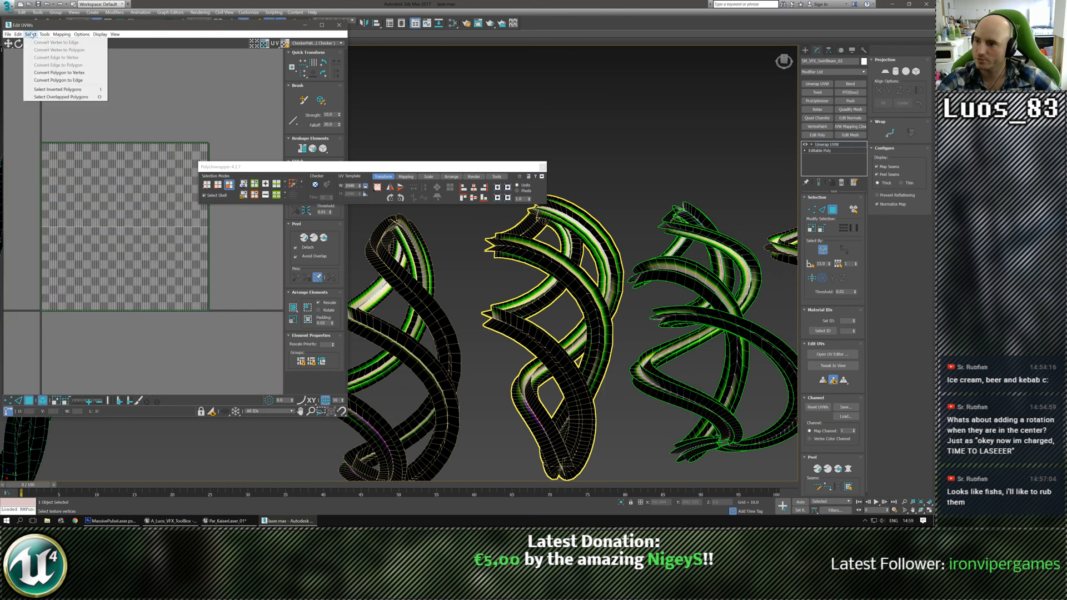
{"action": "left_click", "coordinate": [74, 97]}
{"action": "left_click", "coordinate": [33, 36]}
{"action": "left_click", "coordinate": [83, 88]}
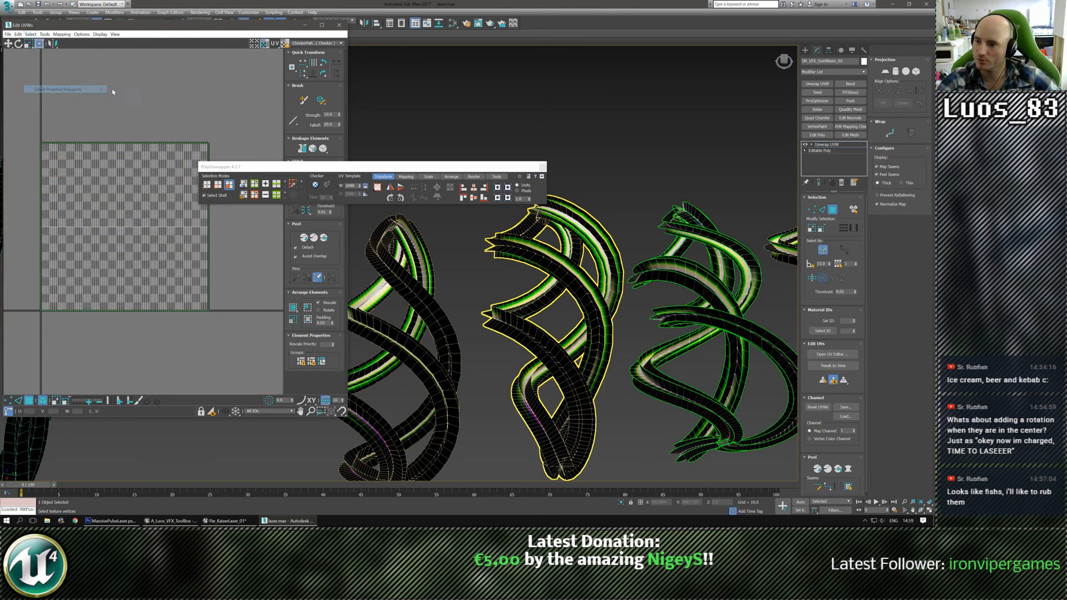
Try pulling three stacked UV shells apart and undo all the moves
{"action": "left_click_drag", "start_coordinate": [112, 195], "coordinate": [190, 324]}
{"action": "left_click_drag", "start_coordinate": [102, 154], "coordinate": [127, 213]}
{"action": "left_click_drag", "start_coordinate": [121, 176], "coordinate": [153, 216]}
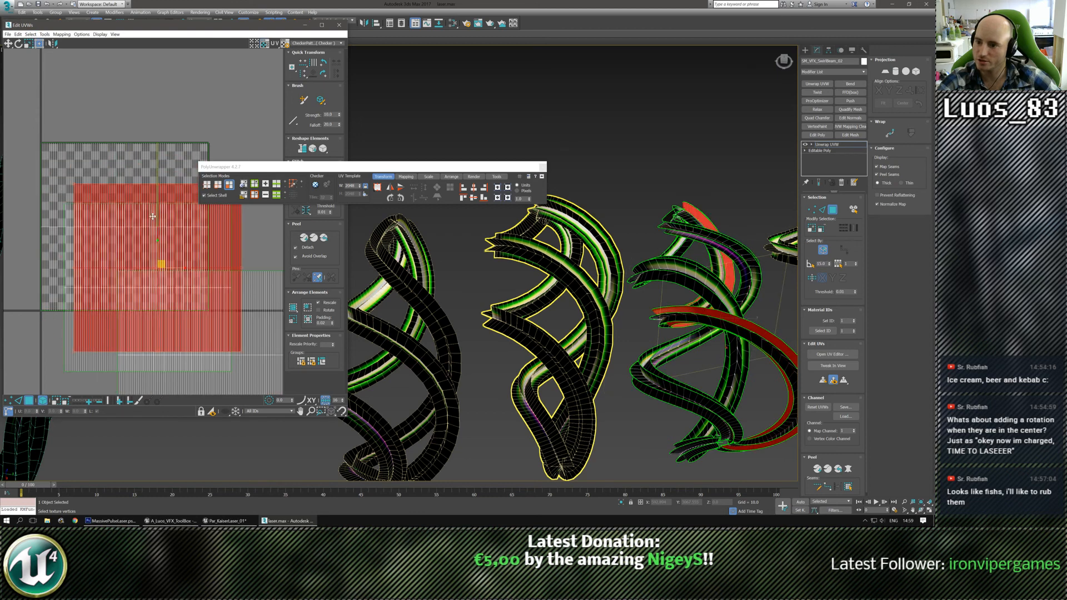
{"action": "key", "text": "ctrl+z"}
{"action": "key", "text": "ctrl+z"}
{"action": "key", "text": "ctrl+z"}
{"action": "key", "text": "ctrl+z"}
{"action": "key", "text": "ctrl+z"}
{"action": "key", "text": "ctrl+z"}
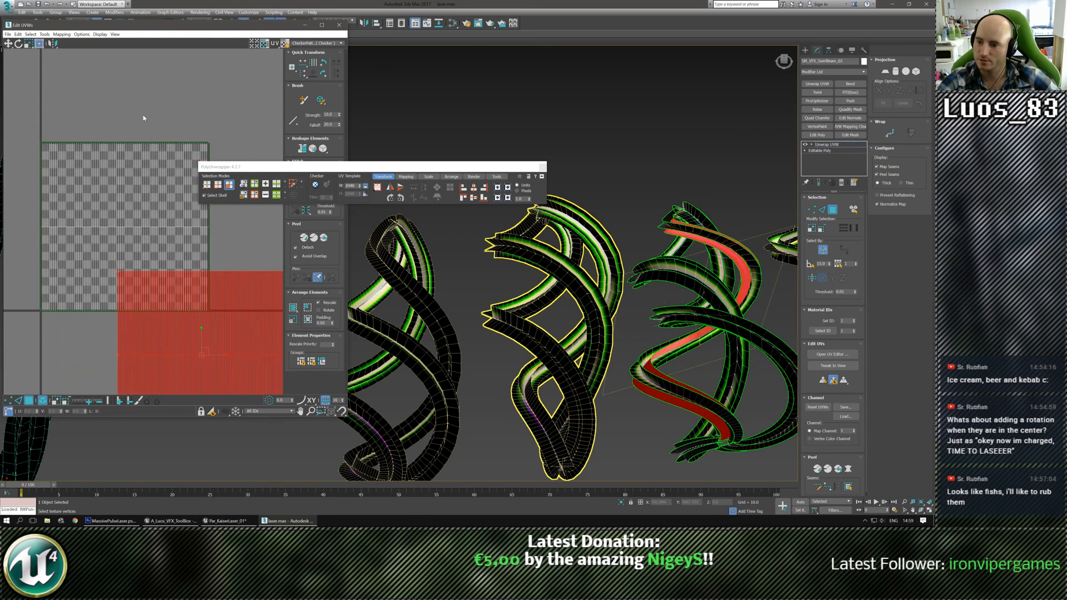
{"action": "scroll", "coordinate": [216, 302], "scroll_direction": "down", "scroll_amount": 2}
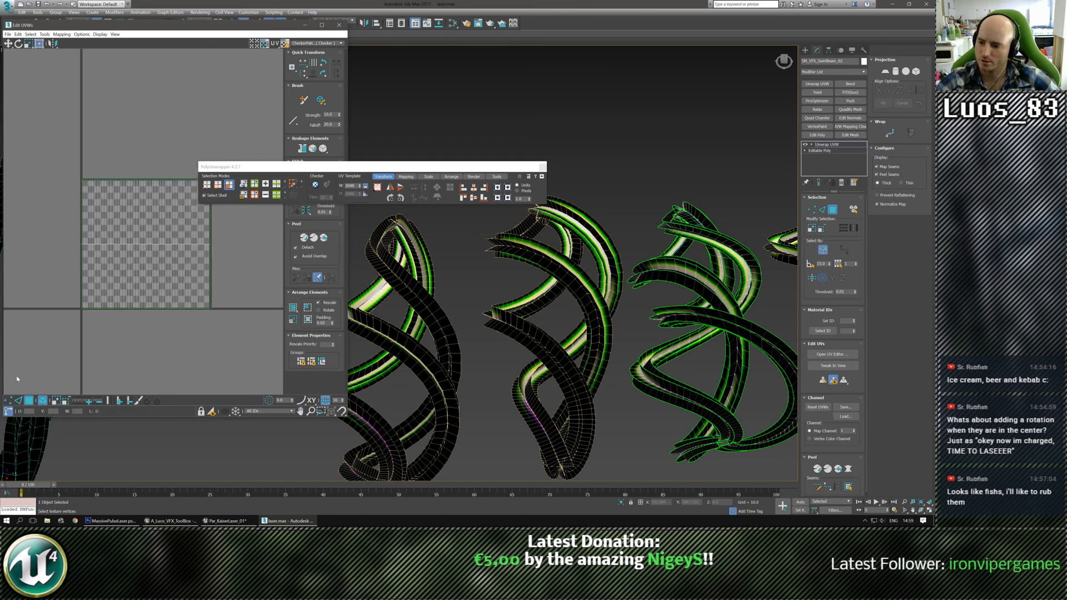
Turn off element selection in the UV editor and select the layout's left strip to examine which strand ends it covers
{"action": "left_click_drag", "start_coordinate": [50, 162], "coordinate": [221, 232]}
{"action": "left_click", "coordinate": [45, 358]}
{"action": "left_click", "coordinate": [45, 402]}
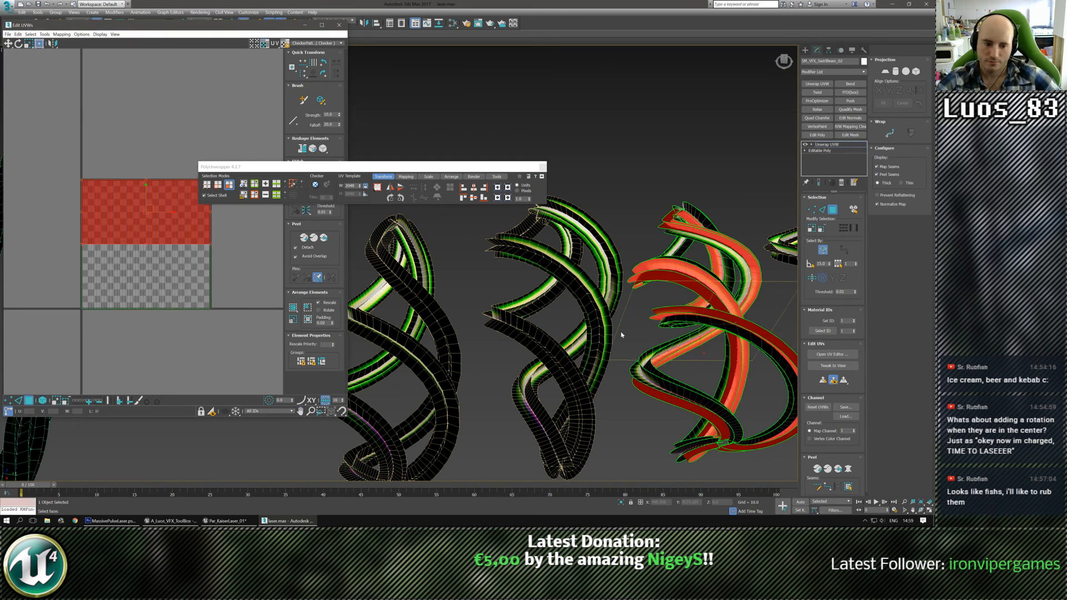
{"action": "middle_click_drag", "start_coordinate": [704, 370], "coordinate": [675, 285]}
{"action": "left_click", "coordinate": [69, 298]}
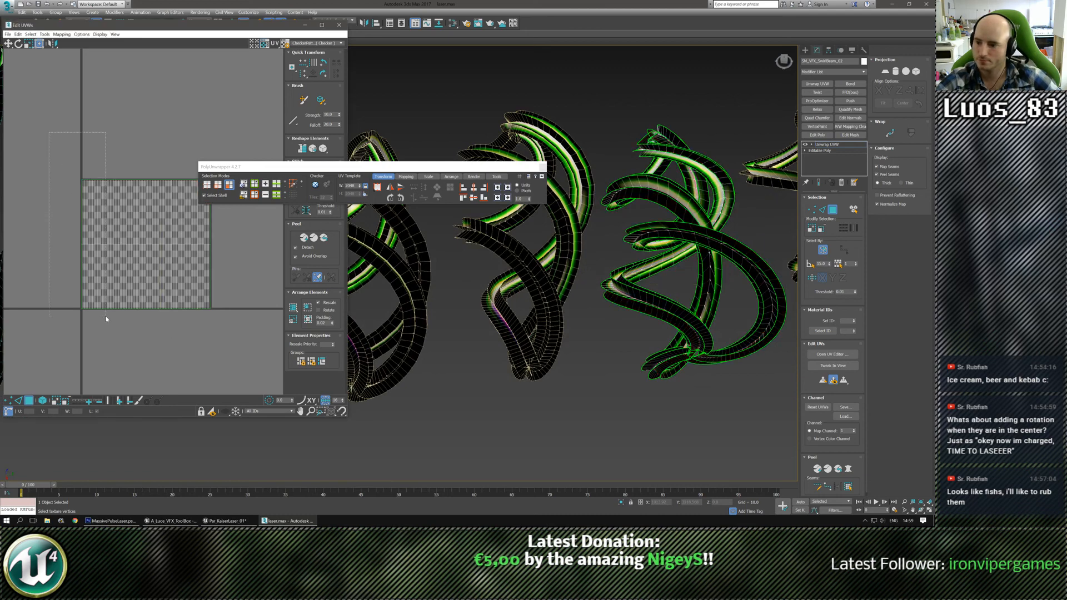
{"action": "left_click_drag", "start_coordinate": [106, 315], "coordinate": [107, 316]}
{"action": "middle_click_drag", "start_coordinate": [704, 371], "coordinate": [750, 333], "text": "alt"}
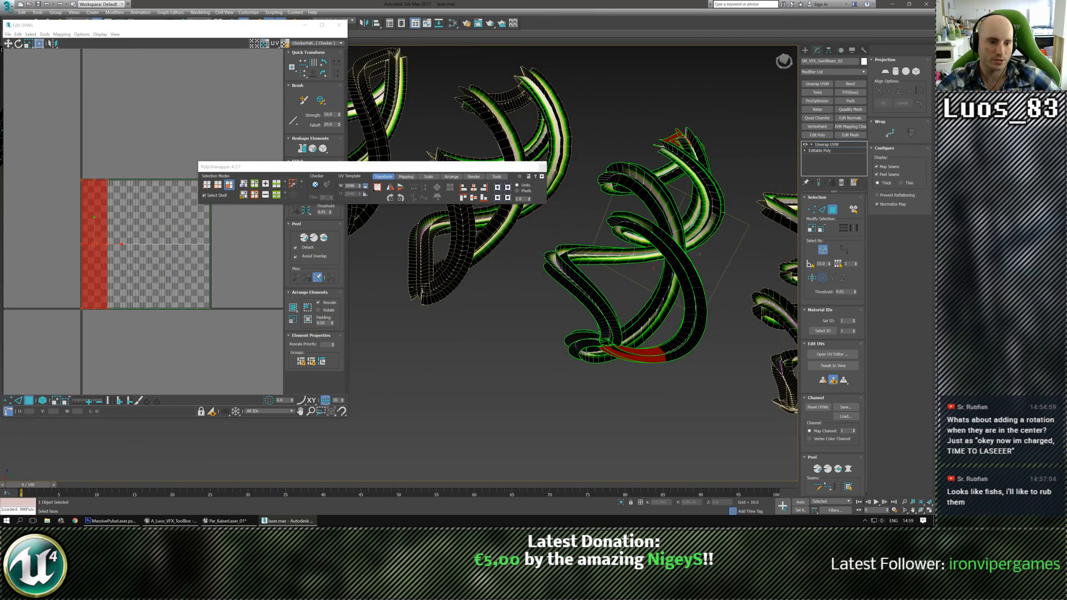
Turn on element selection, turn off Ignore Backfacing, and select one complete strand of the swirl beam
{"action": "left_click", "coordinate": [854, 210]}
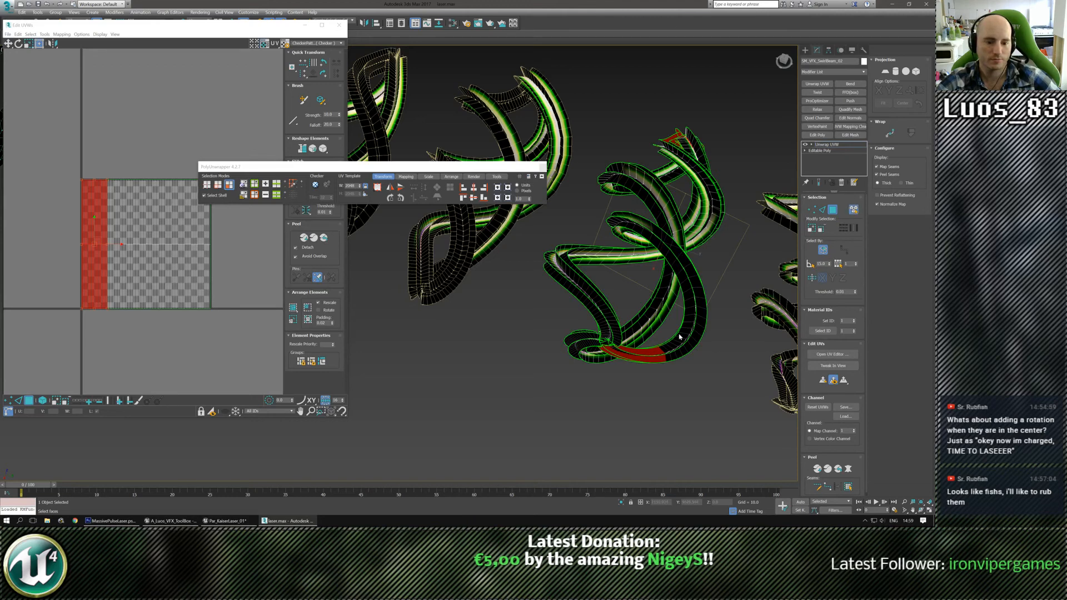
{"action": "left_click", "coordinate": [689, 322]}
{"action": "left_click", "coordinate": [697, 369]}
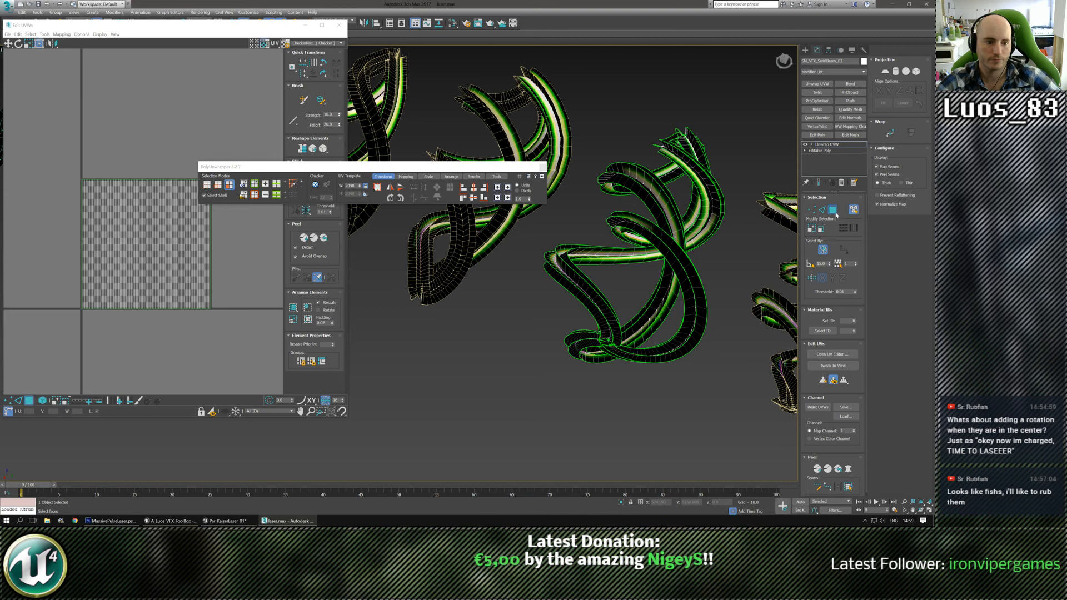
{"action": "middle_click_drag", "start_coordinate": [694, 289], "coordinate": [781, 292], "text": "alt"}
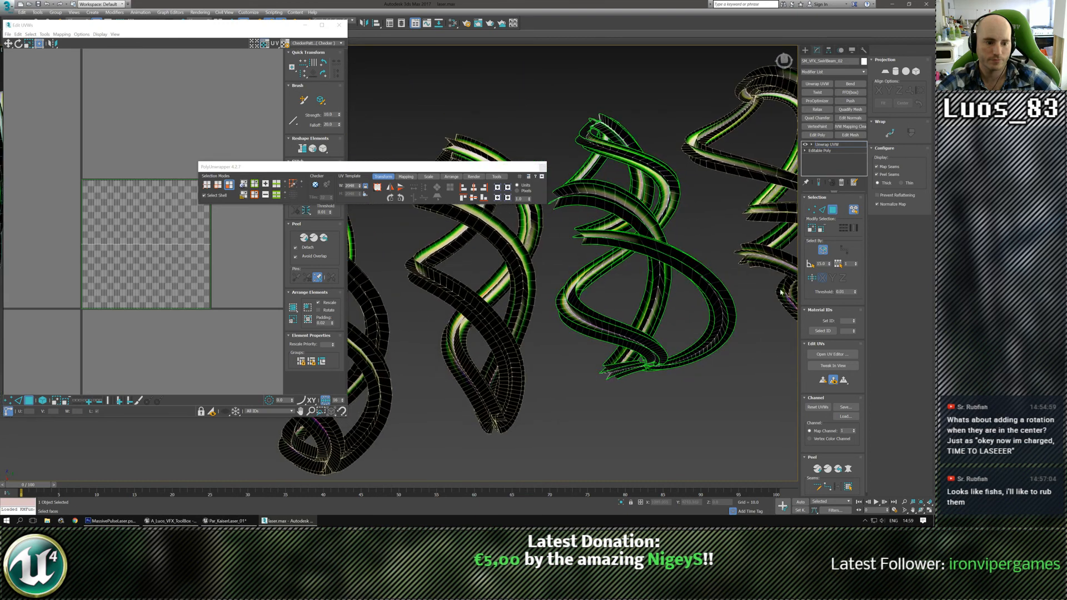
{"action": "left_click", "coordinate": [823, 250]}
{"action": "left_click", "coordinate": [697, 310]}
Rotate the selected strand's UV shell 90 degrees and collapse the swirl beam back to an Editable Poly
{"action": "middle_click_drag", "start_coordinate": [141, 284], "coordinate": [133, 282]}
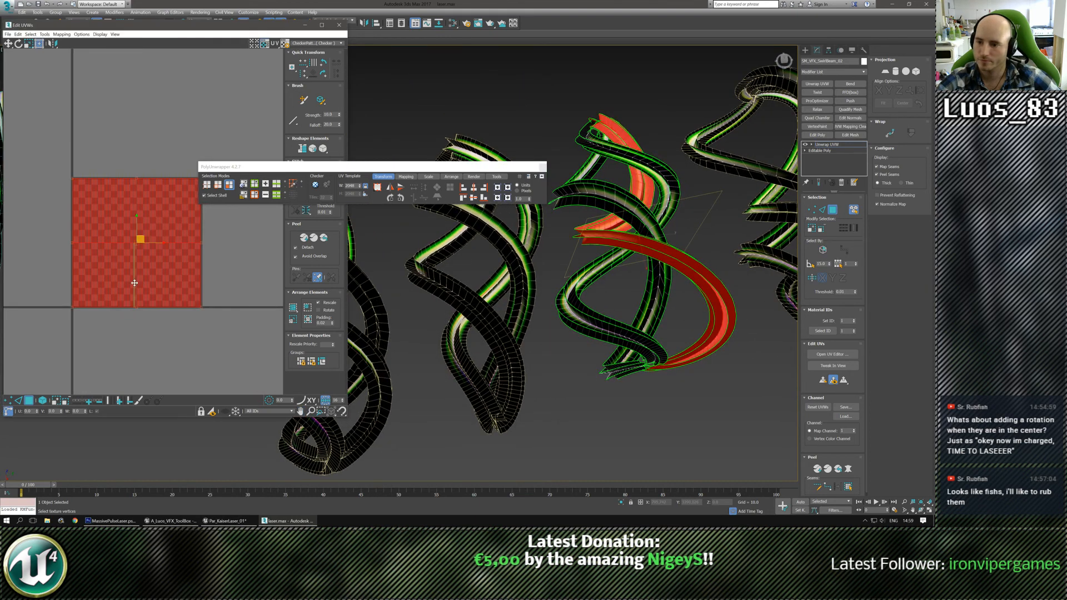
{"action": "left_click", "coordinate": [323, 64]}
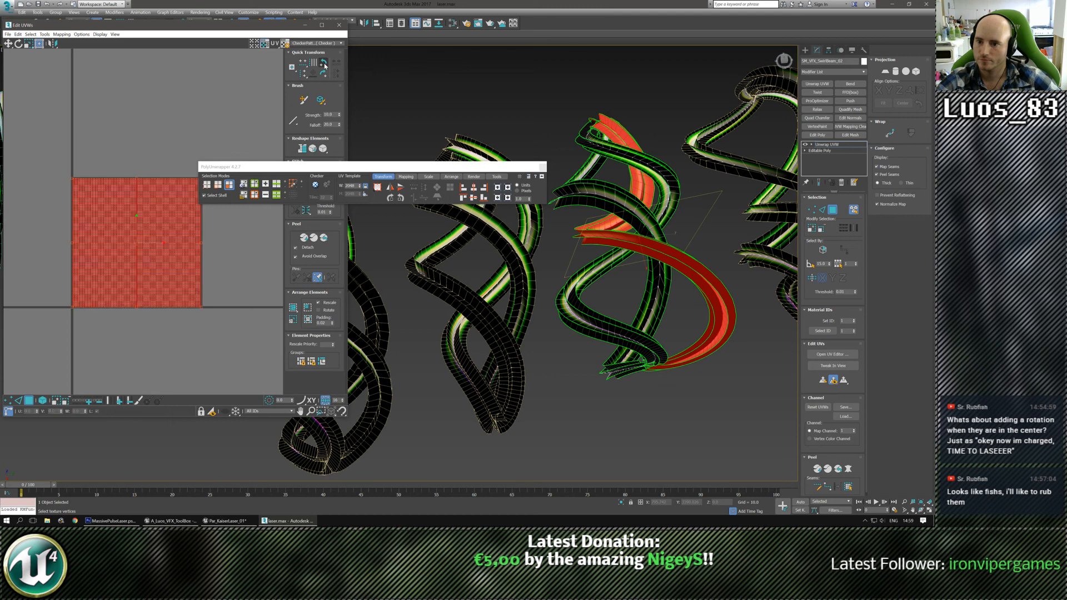
{"action": "left_click", "coordinate": [338, 24]}
{"action": "key", "text": "ctrl+e"}
{"action": "middle_click_drag", "start_coordinate": [506, 281], "coordinate": [472, 278]}
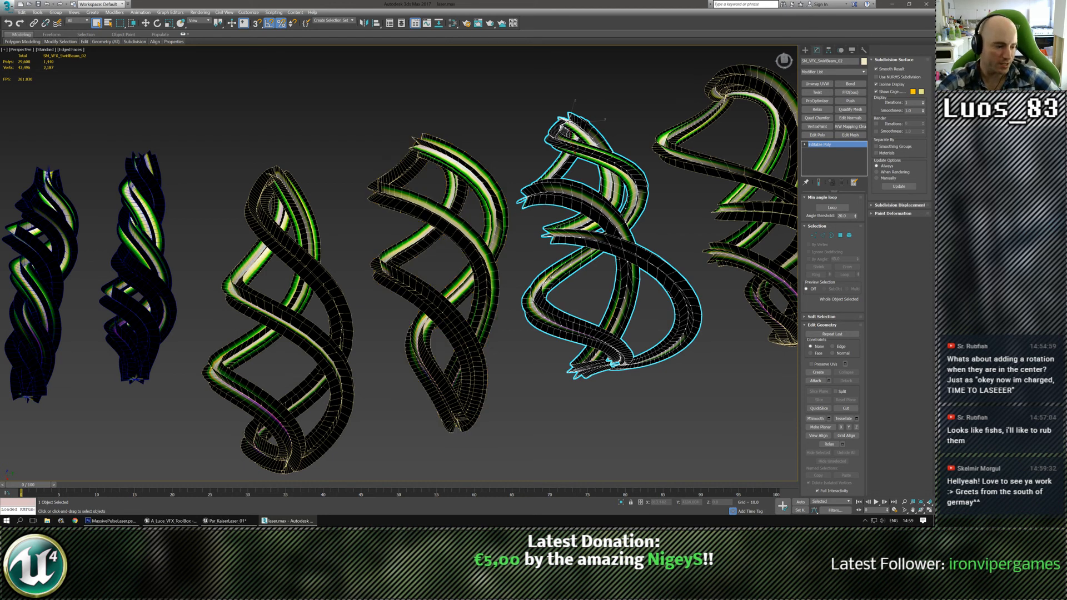
{"action": "scroll", "coordinate": [567, 288], "scroll_direction": "down", "scroll_amount": 5}
{"action": "scroll", "coordinate": [567, 287], "scroll_direction": "up", "scroll_amount": 5}
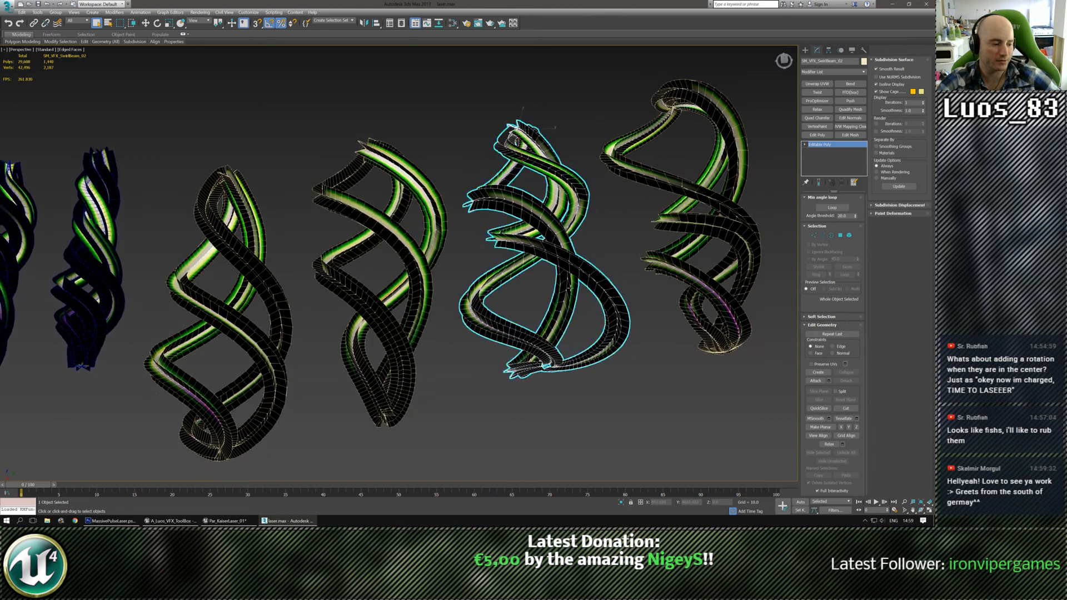
{"action": "middle_click_drag", "start_coordinate": [568, 287], "coordinate": [518, 272], "text": "alt"}
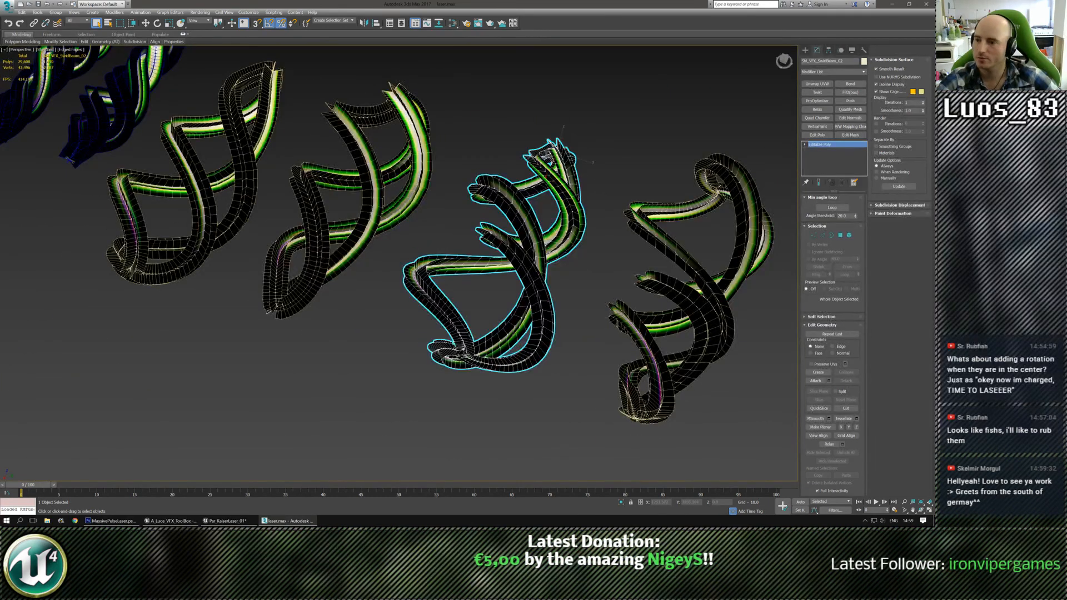
{"action": "left_click", "coordinate": [8, 6]}
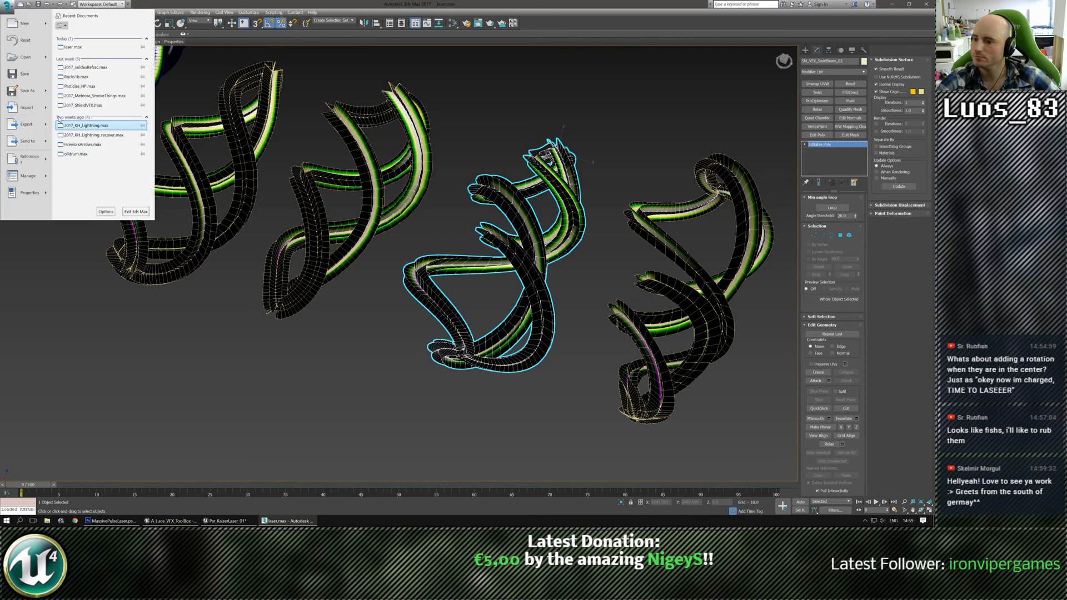
{"action": "mouse_move", "coordinate": [26, 124]}
{"action": "left_click", "coordinate": [80, 69]}
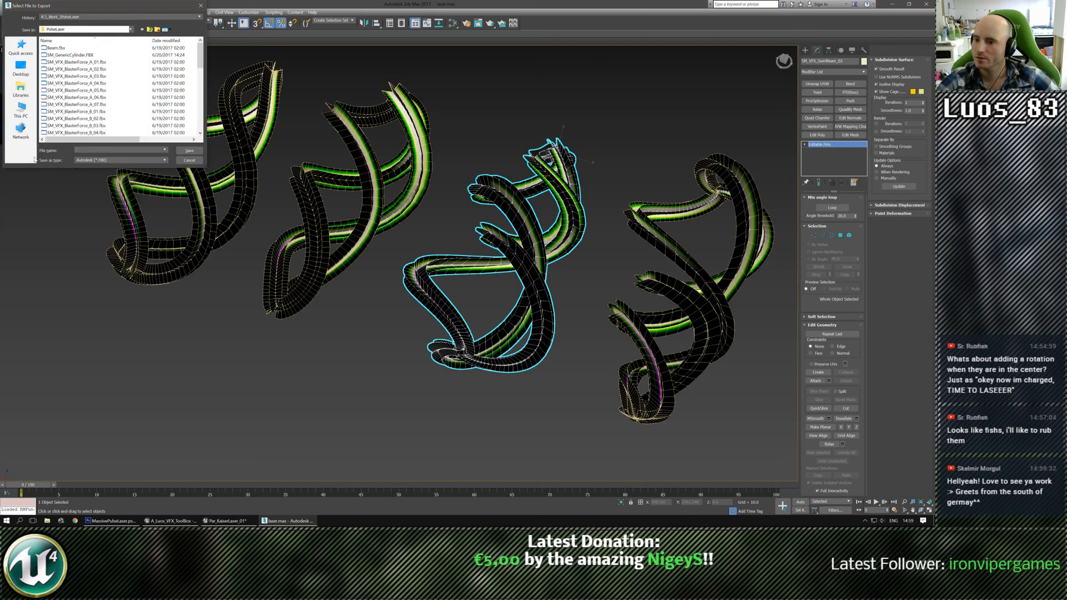
{"action": "left_click", "coordinate": [189, 160]}
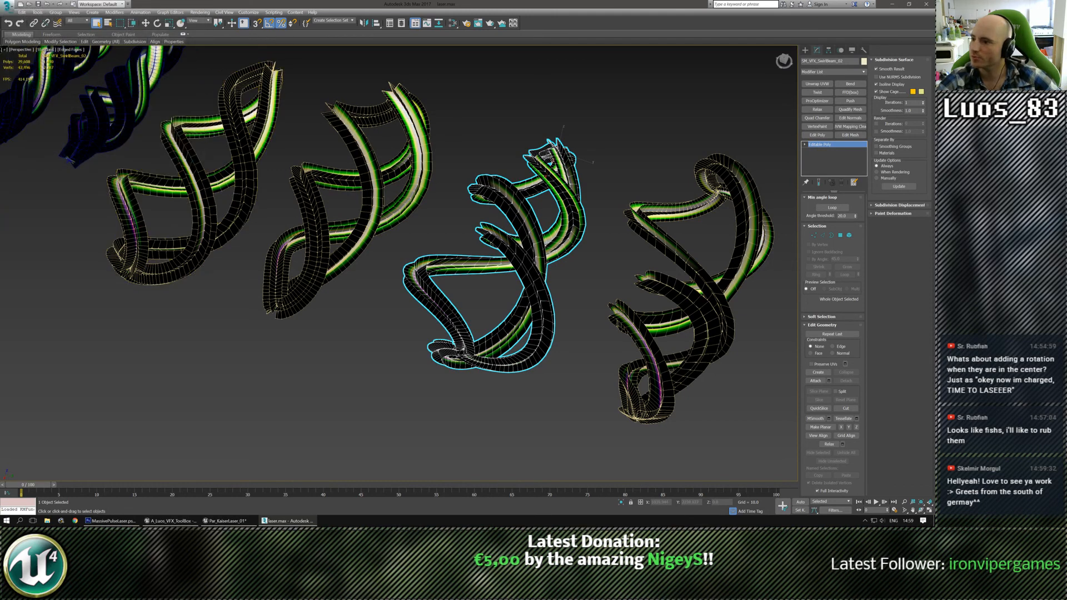
Batch export the selected swirl beam as an FBX file into the PulseLaser folder
{"action": "left_click_drag", "start_coordinate": [462, 180], "coordinate": [156, 140]}
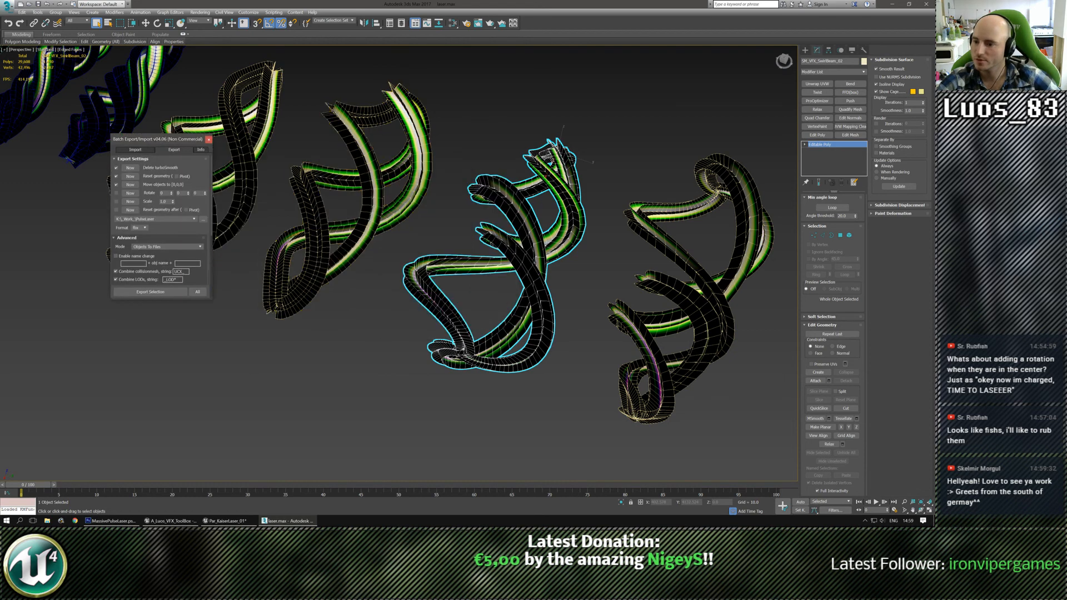
{"action": "left_click", "coordinate": [156, 292]}
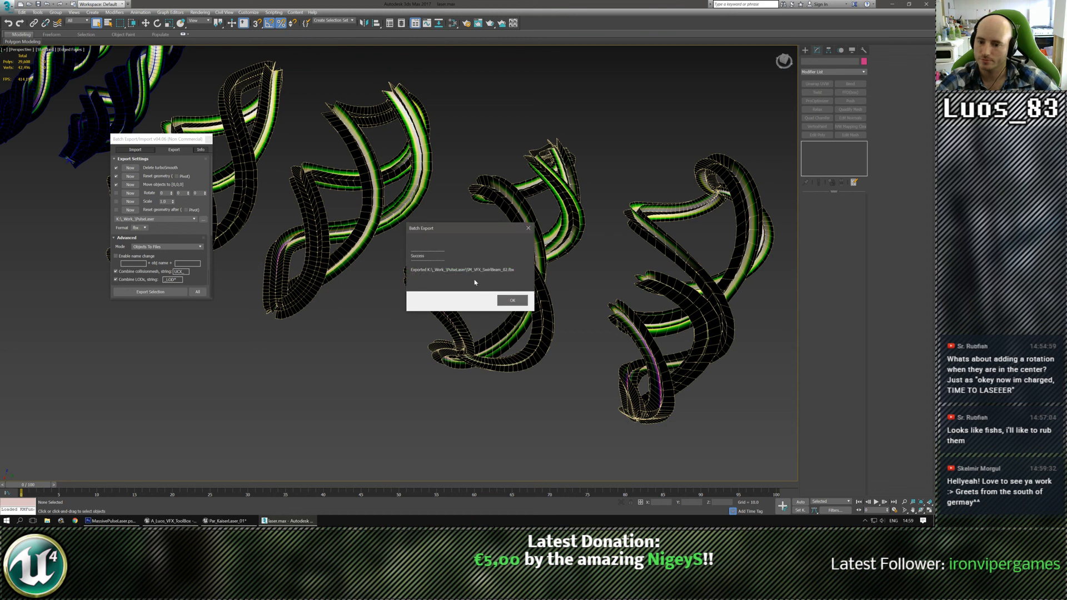
{"action": "left_click", "coordinate": [512, 301]}
Switch to Unreal Engine and assign the asset selected in the Content Browser as the particle emitter's mesh
{"action": "key", "text": "alt+Tab"}
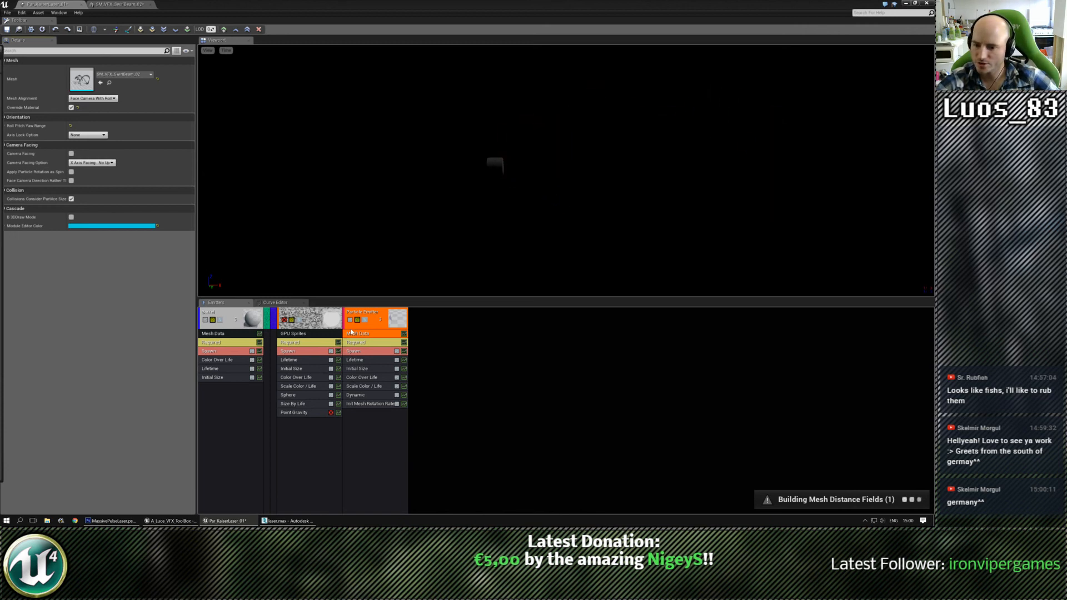
{"action": "left_click", "coordinate": [100, 84]}
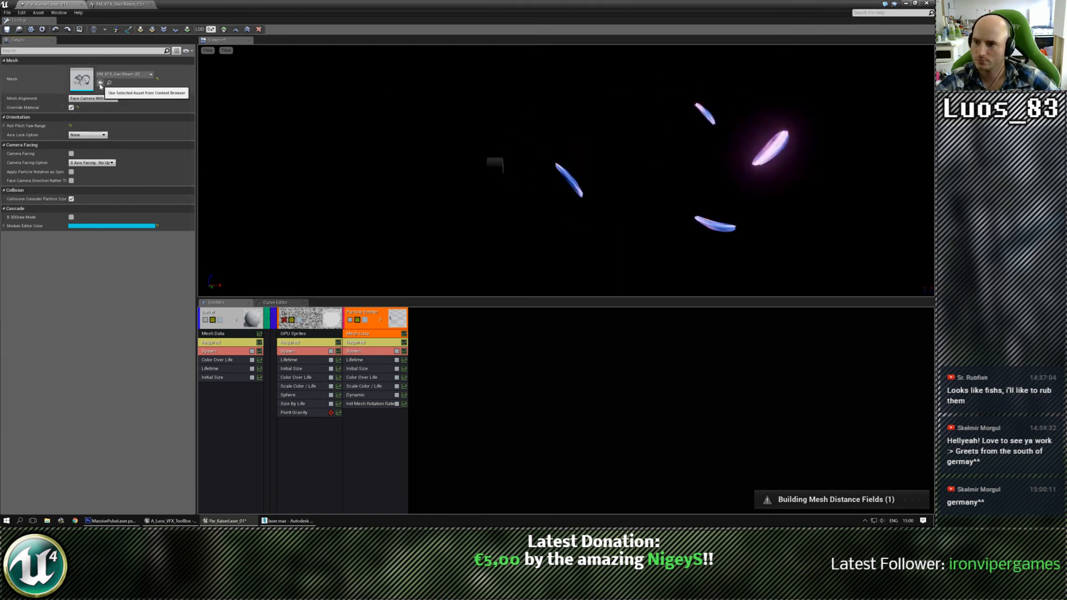
Switch back to 3ds Max, select SM_VFX_SwirlBeam_02, add an Unwrap UVW modifier, and open its UV editor
{"action": "left_click", "coordinate": [287, 521]}
{"action": "middle_click_drag", "start_coordinate": [342, 289], "coordinate": [447, 316]}
{"action": "left_click", "coordinate": [376, 282]}
{"action": "left_click", "coordinate": [354, 250]}
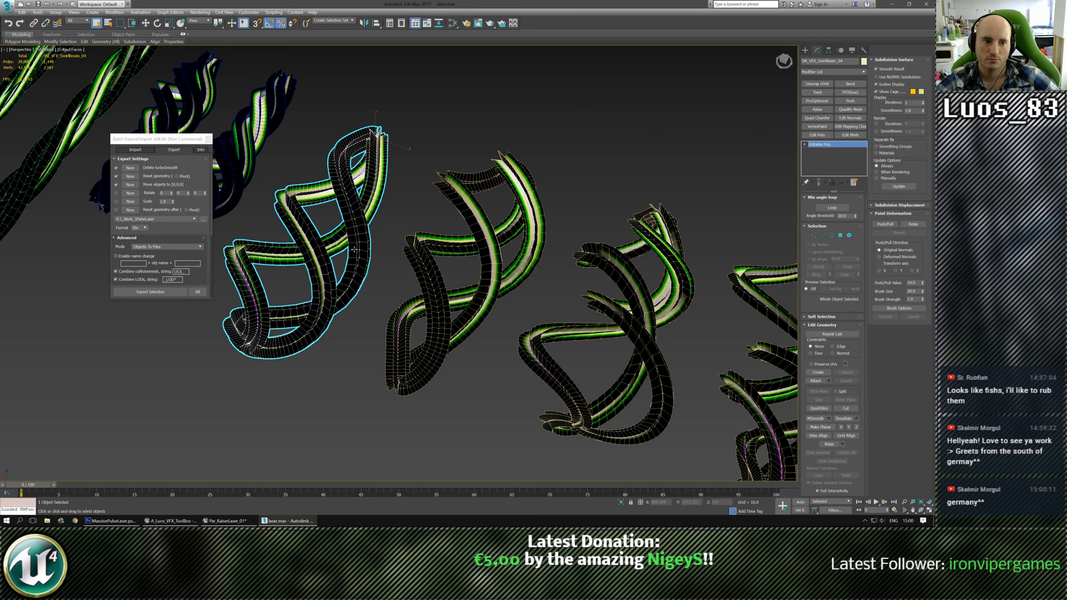
{"action": "left_click", "coordinate": [606, 366]}
{"action": "middle_click_drag", "start_coordinate": [607, 366], "coordinate": [573, 271]}
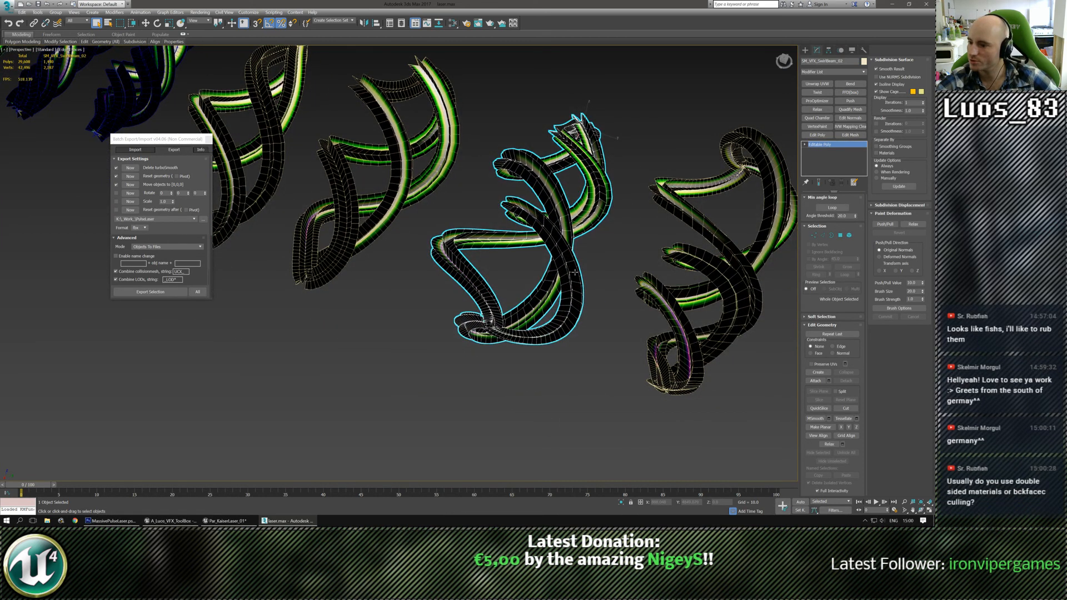
{"action": "middle_click_drag", "start_coordinate": [581, 262], "coordinate": [592, 284]}
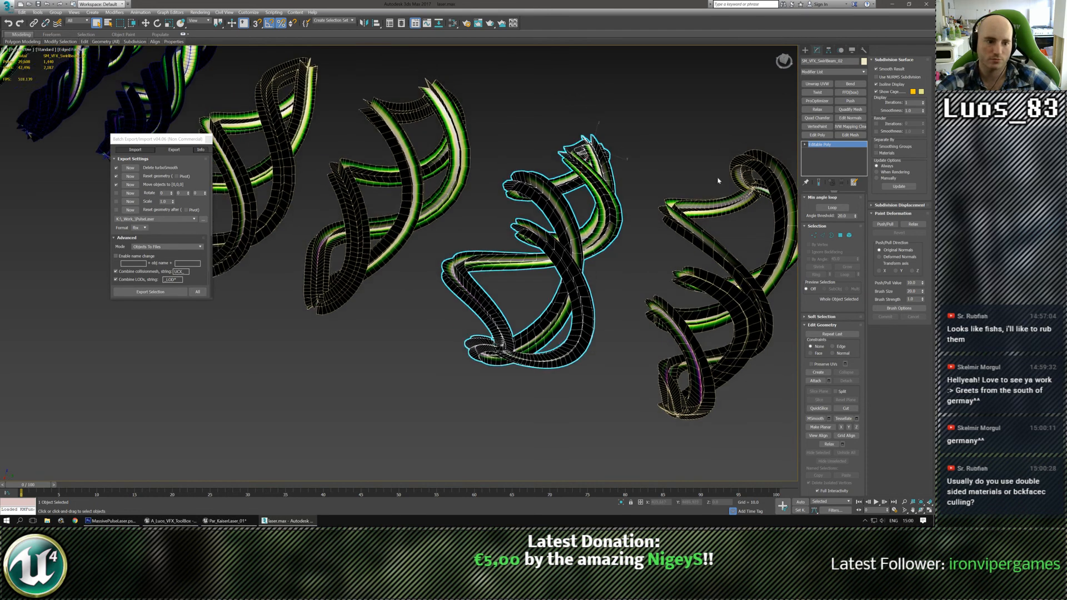
{"action": "left_click", "coordinate": [816, 83]}
{"action": "left_click", "coordinate": [832, 354]}
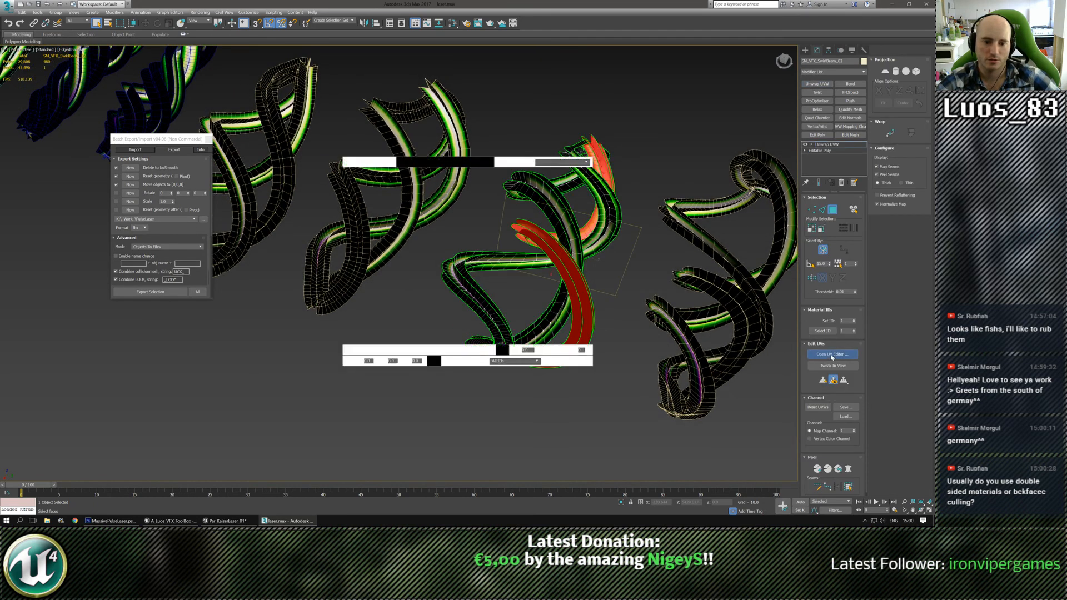
Select the UV faces along the shell's left edge and examine which end of the swirl beam strands they cover
{"action": "scroll", "coordinate": [52, 114], "scroll_direction": "down", "scroll_amount": 5}
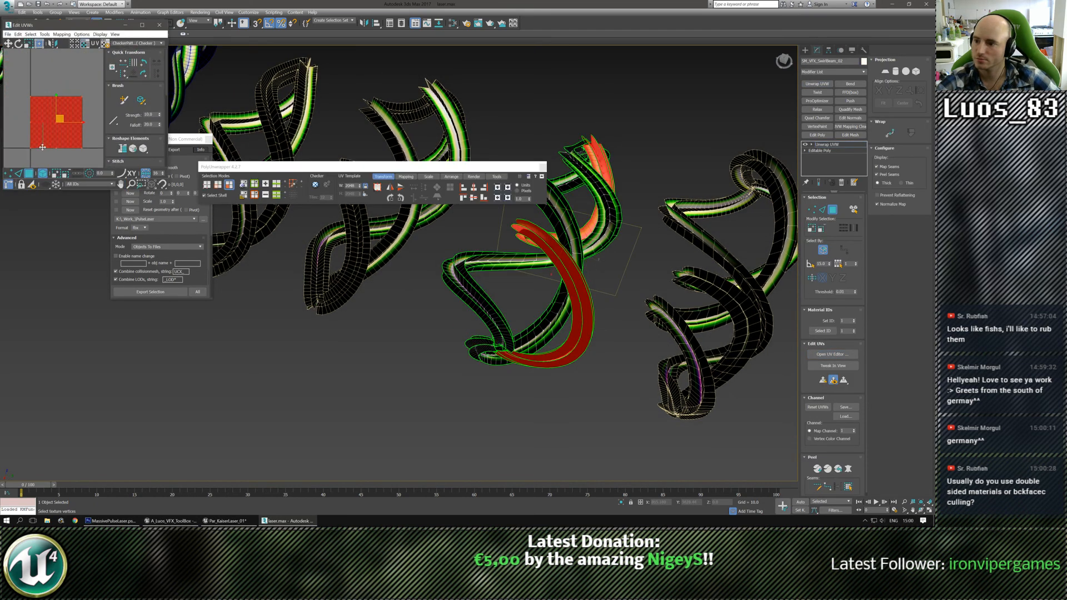
{"action": "left_click_drag", "start_coordinate": [21, 80], "coordinate": [38, 156]}
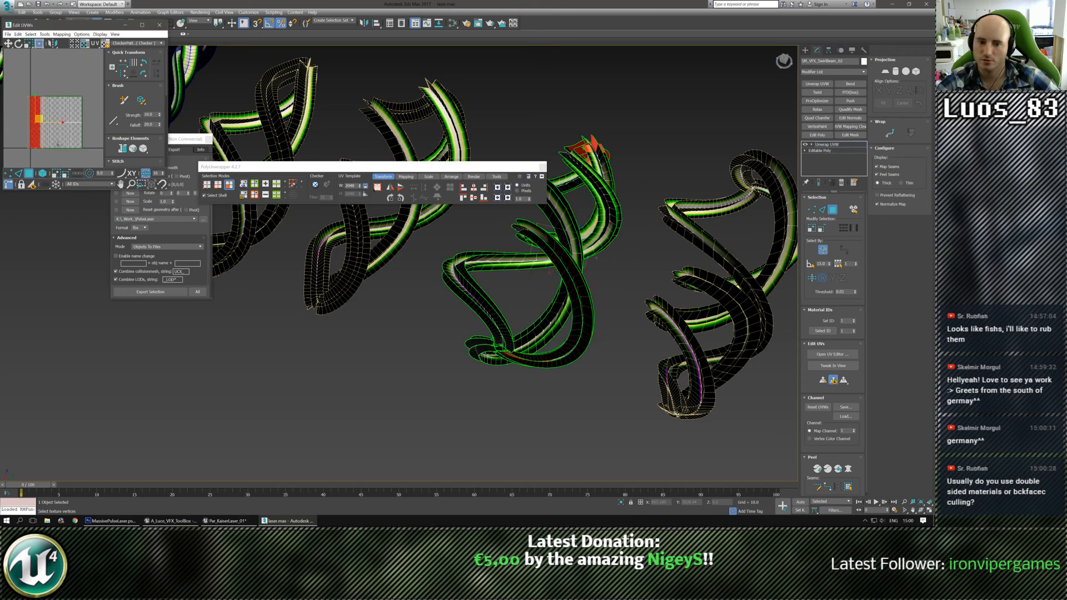
{"action": "middle_click_drag", "start_coordinate": [627, 239], "coordinate": [640, 218], "text": "alt"}
{"action": "scroll", "coordinate": [641, 218], "scroll_direction": "up", "scroll_amount": 4}
{"action": "middle_click_drag", "start_coordinate": [571, 212], "coordinate": [557, 276], "text": "alt"}
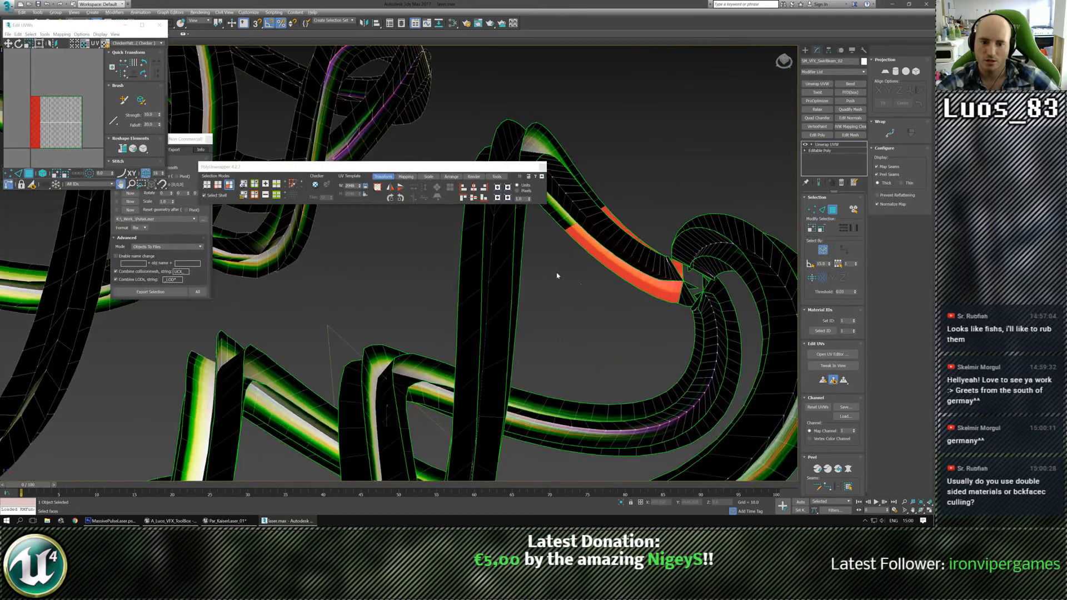
{"action": "left_click", "coordinate": [611, 295]}
{"action": "left_click", "coordinate": [621, 275]}
{"action": "left_click", "coordinate": [593, 321]}
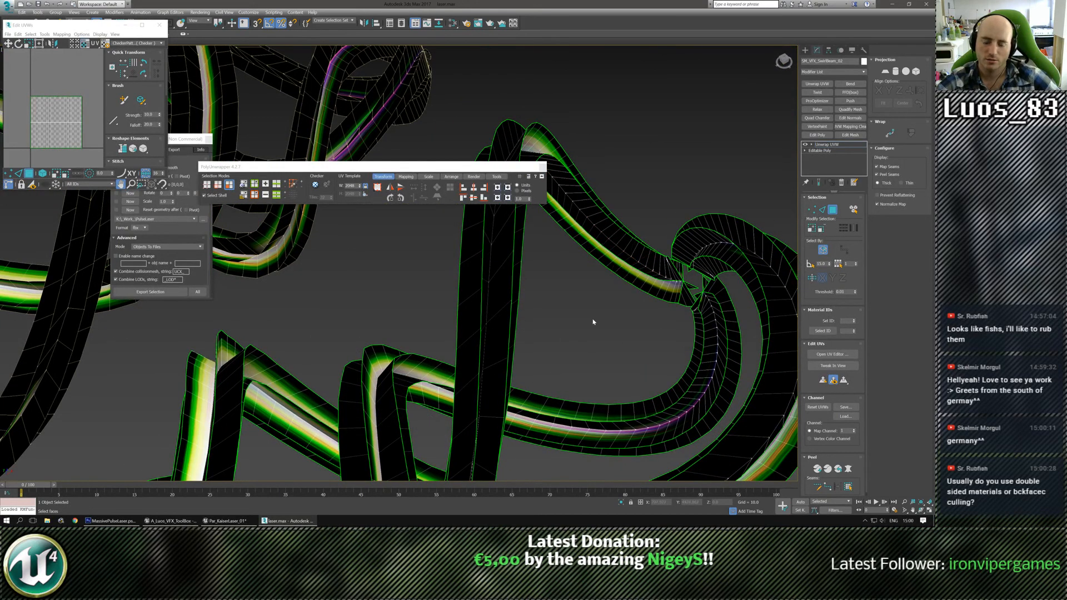
Rotate the swirl beam's UV shell so its left edge maps to the opposite end, and check the edge faces on the mesh
{"action": "middle_click_drag", "start_coordinate": [8, 81], "coordinate": [33, 62]}
{"action": "middle_click_drag", "start_coordinate": [31, 108], "coordinate": [23, 107]}
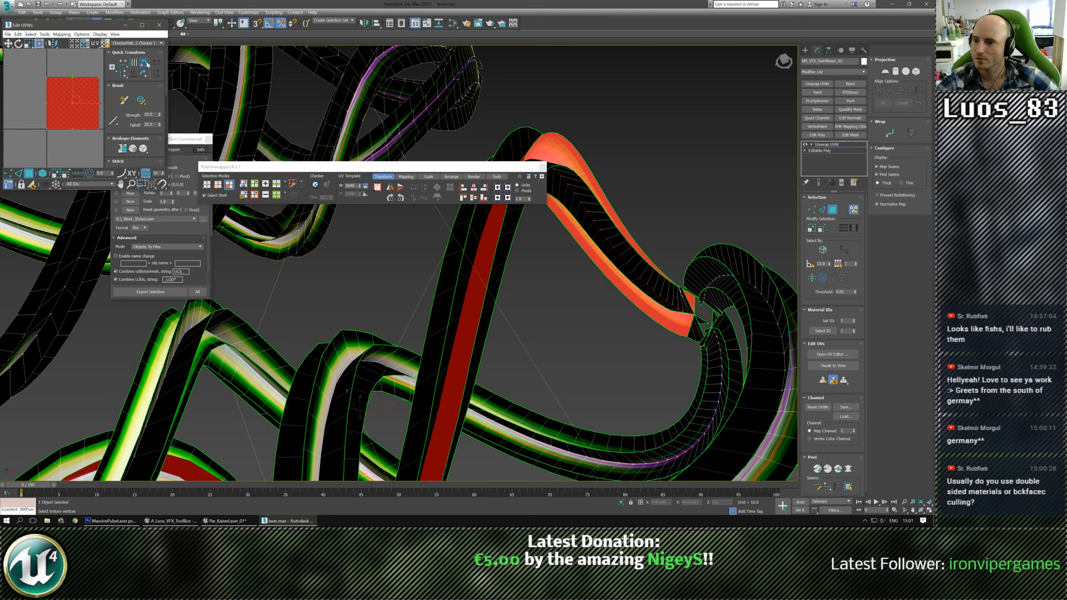
{"action": "left_click", "coordinate": [34, 101]}
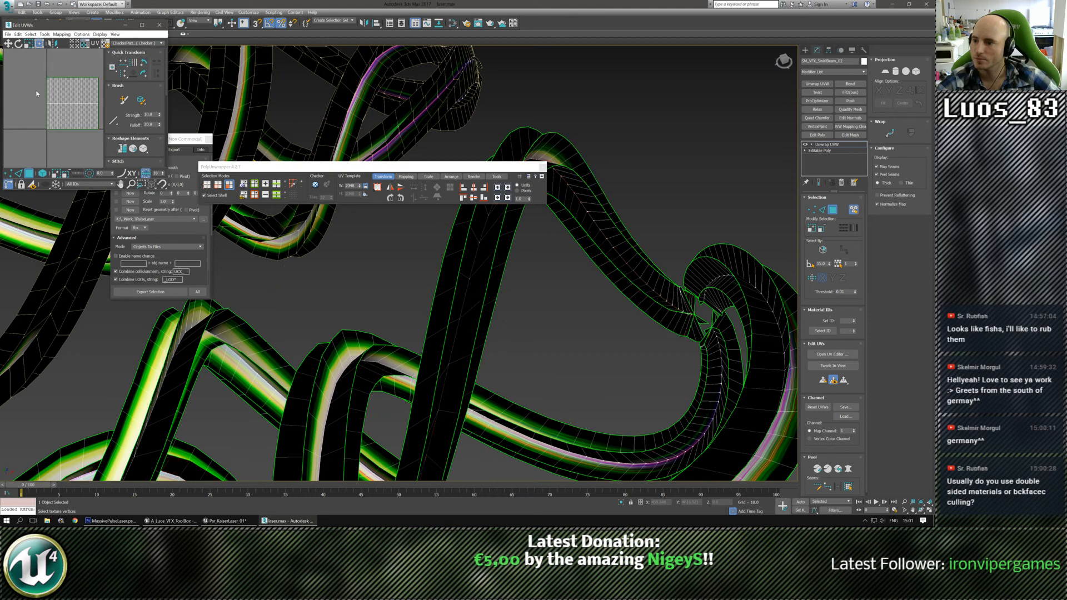
{"action": "left_click_drag", "start_coordinate": [50, 141], "coordinate": [51, 142]}
{"action": "scroll", "coordinate": [623, 337], "scroll_direction": "down", "scroll_amount": 6}
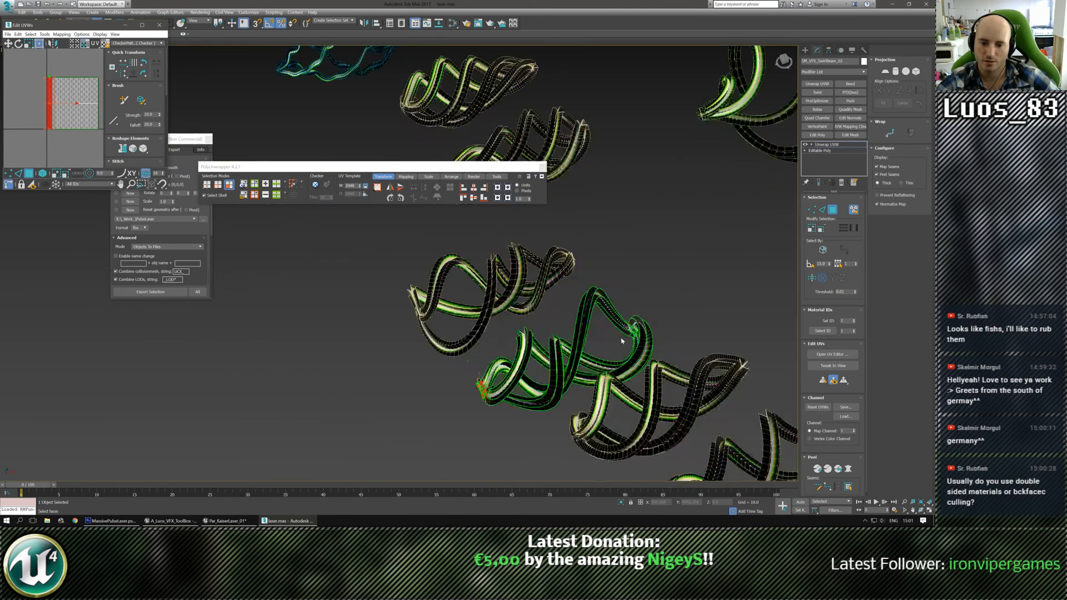
{"action": "middle_click_drag", "start_coordinate": [622, 337], "coordinate": [360, 248], "text": "alt"}
Collapse SM_VFX_SwirlBeam_02 and batch export it as an FBX file into the PulseLaser folder
{"action": "key", "text": "c"}
{"action": "left_click", "coordinate": [147, 292]}
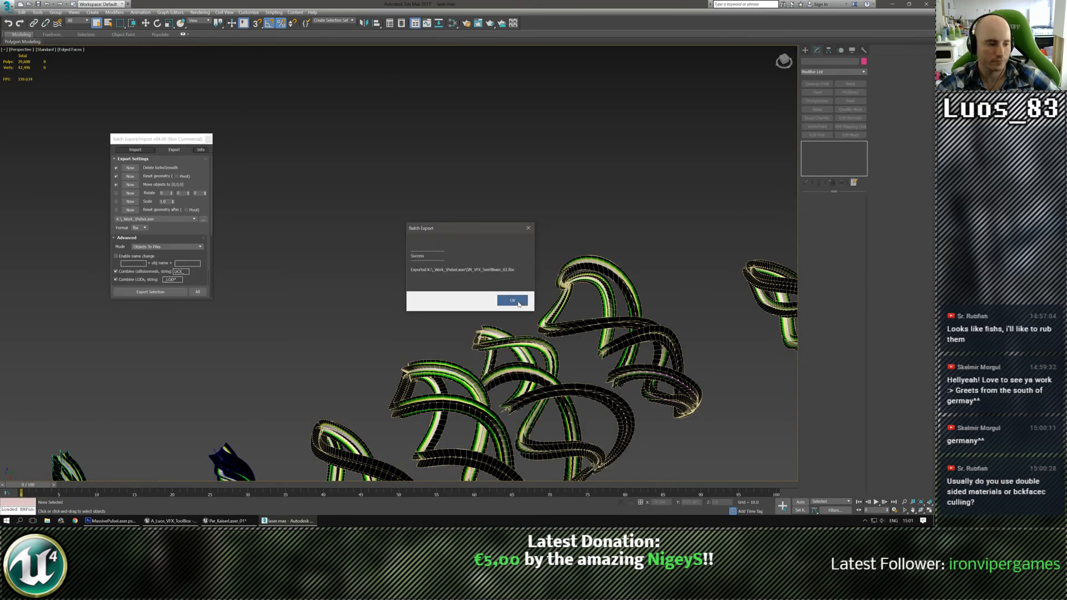
{"action": "left_click", "coordinate": [513, 302]}
Inspect the row of swirl beams, and switch to the particle system editor in Unreal Engine
{"action": "middle_click_drag", "start_coordinate": [636, 389], "coordinate": [617, 344]}
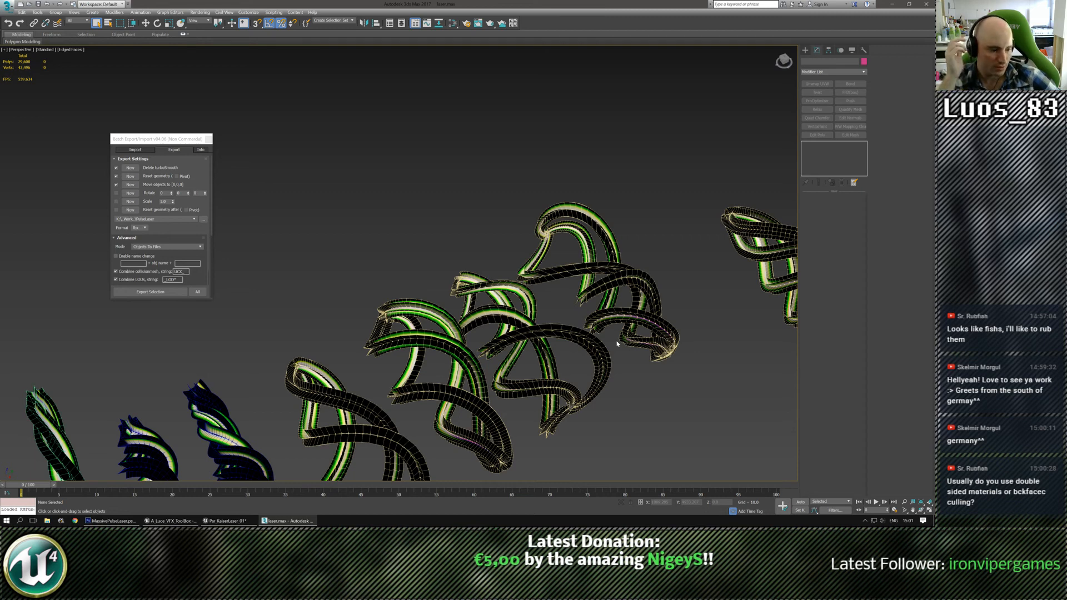
{"action": "scroll", "coordinate": [569, 356], "scroll_direction": "up", "scroll_amount": 5}
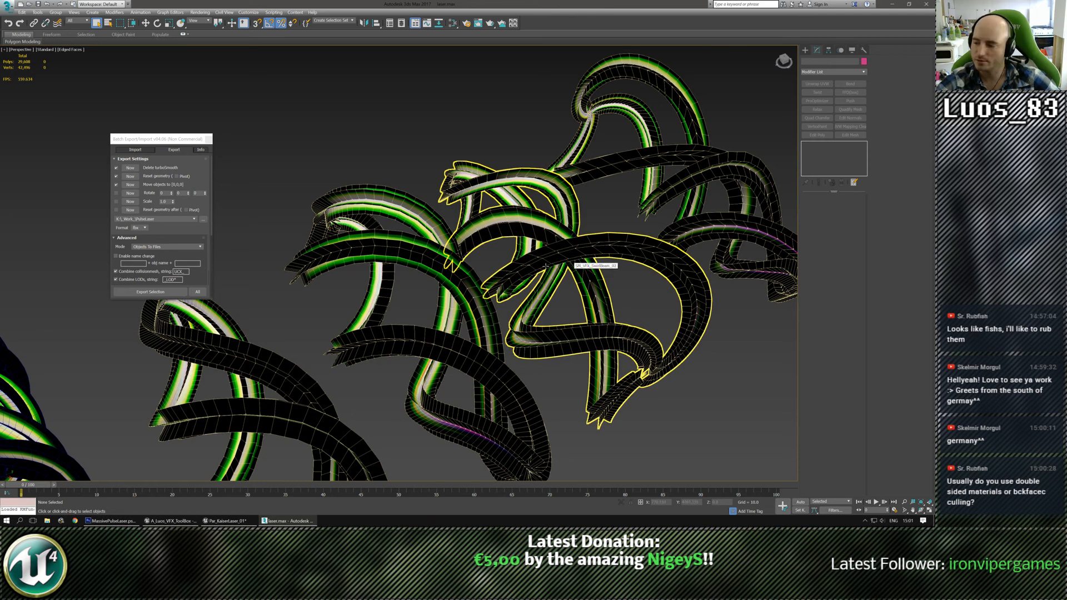
{"action": "key", "text": "alt+Tab"}
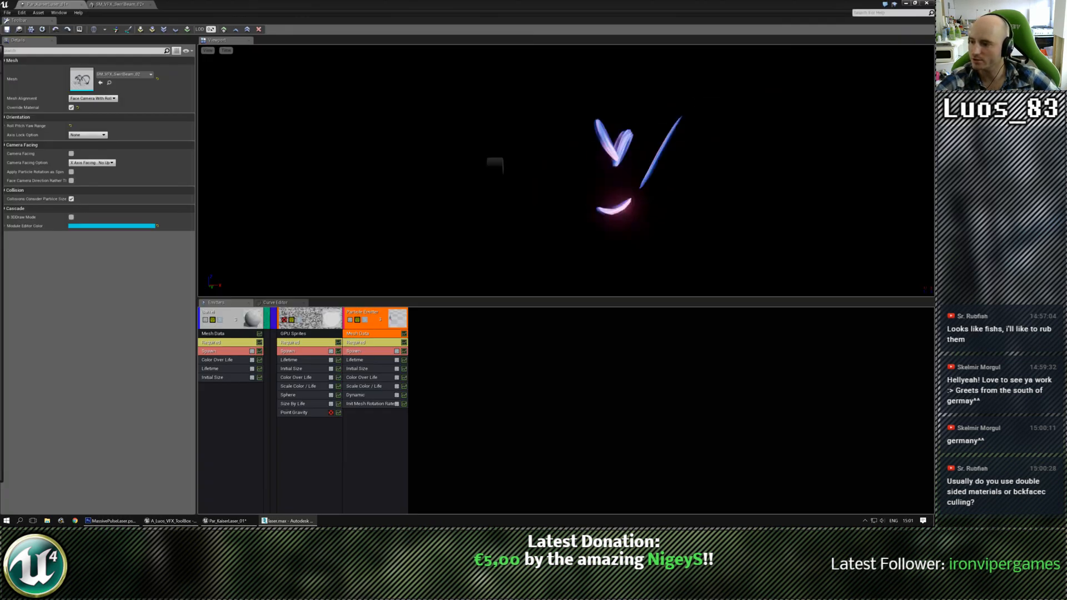
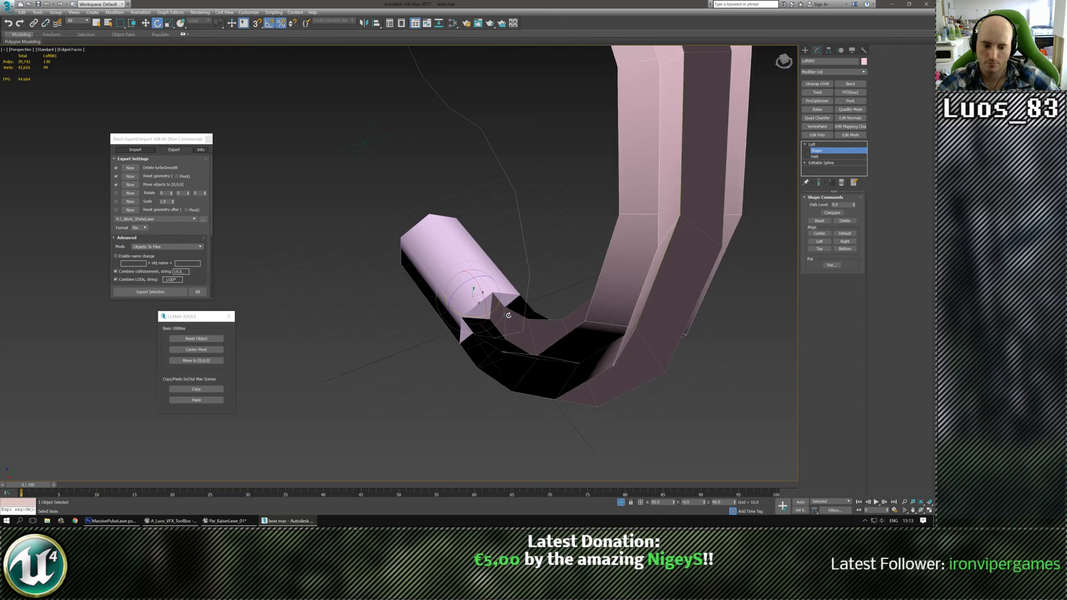
Create a Loft along the thin wavy spline, picking the separate profile spline as its shape
{"action": "scroll", "coordinate": [498, 325], "scroll_direction": "down", "scroll_amount": 5}
{"action": "mouse_move", "coordinate": [476, 362]}
{"action": "middle_mouse_down", "text": "alt"}
{"action": "mouse_move", "coordinate": [526, 350]}
{"action": "mouse_move", "coordinate": [483, 352]}
{"action": "middle_mouse_up", "text": "alt"}
{"action": "left_click", "coordinate": [806, 51]}
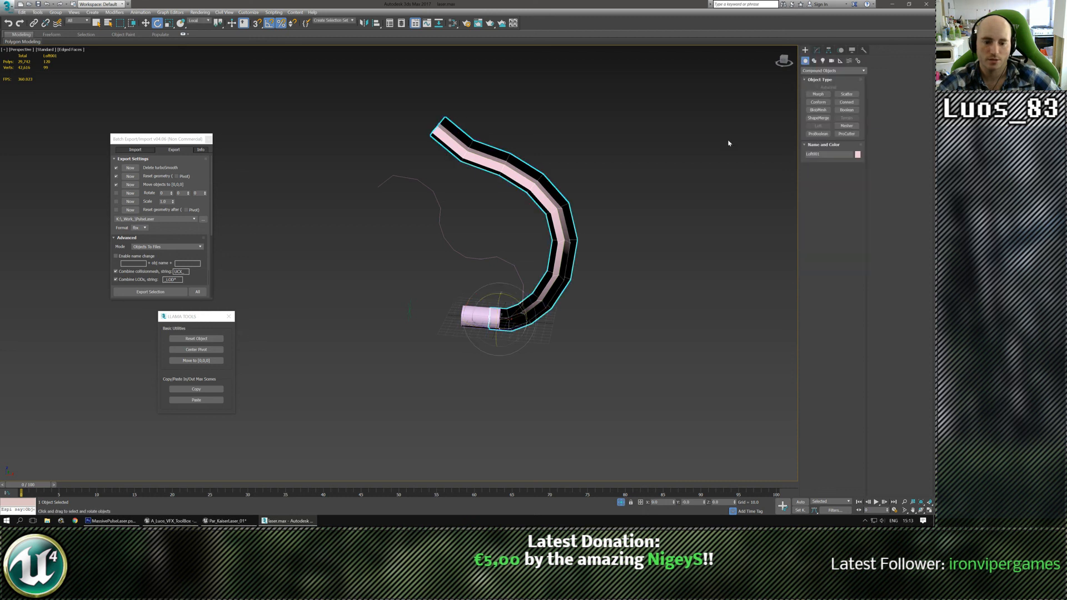
{"action": "left_click", "coordinate": [466, 258]}
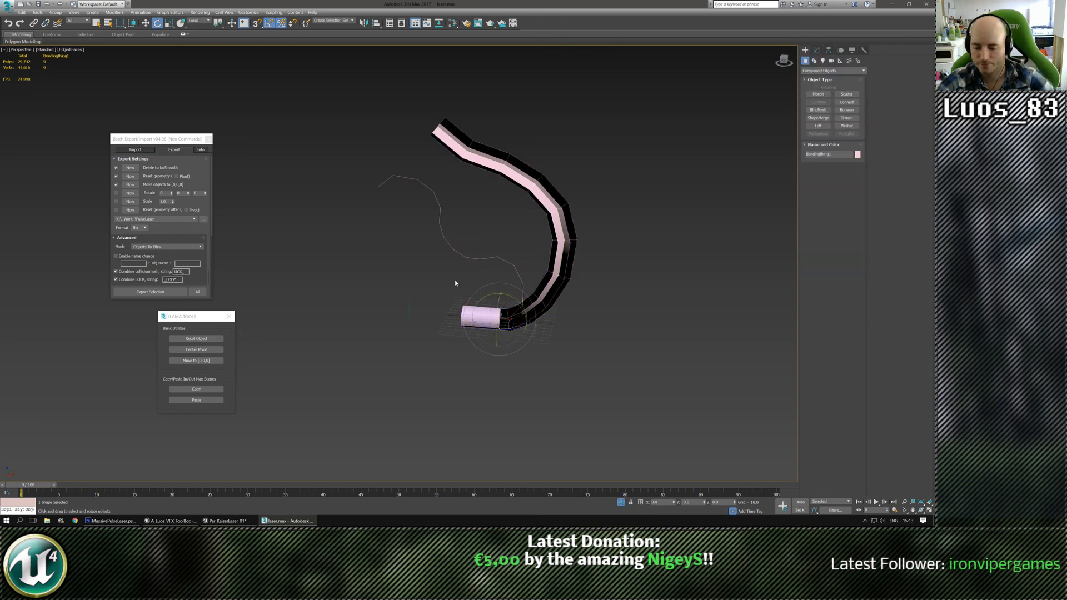
{"action": "key", "text": "l"}
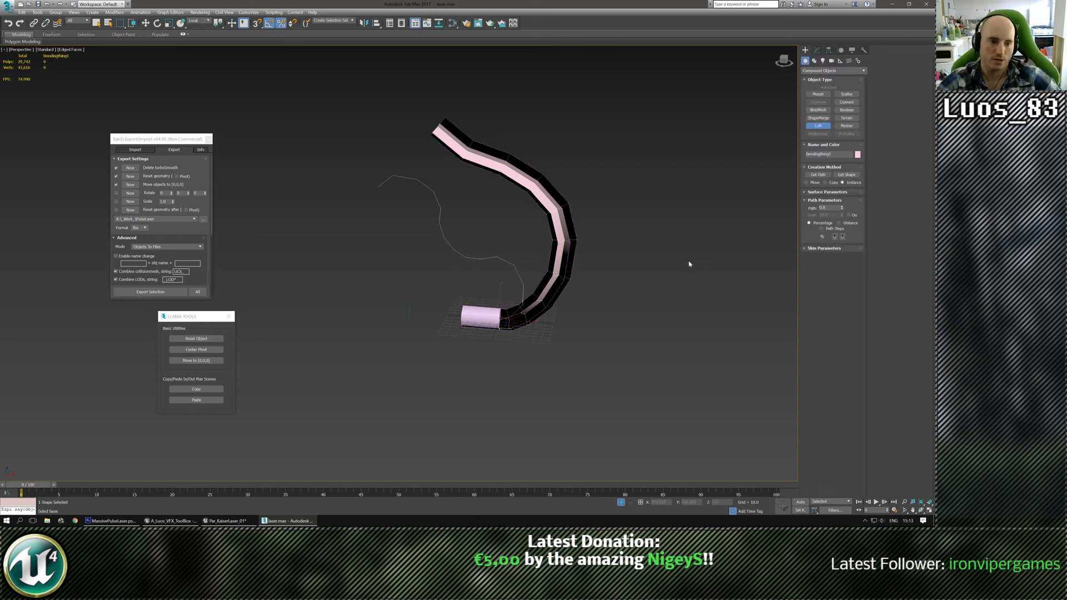
{"action": "left_click", "coordinate": [846, 174]}
{"action": "left_click", "coordinate": [410, 309]}
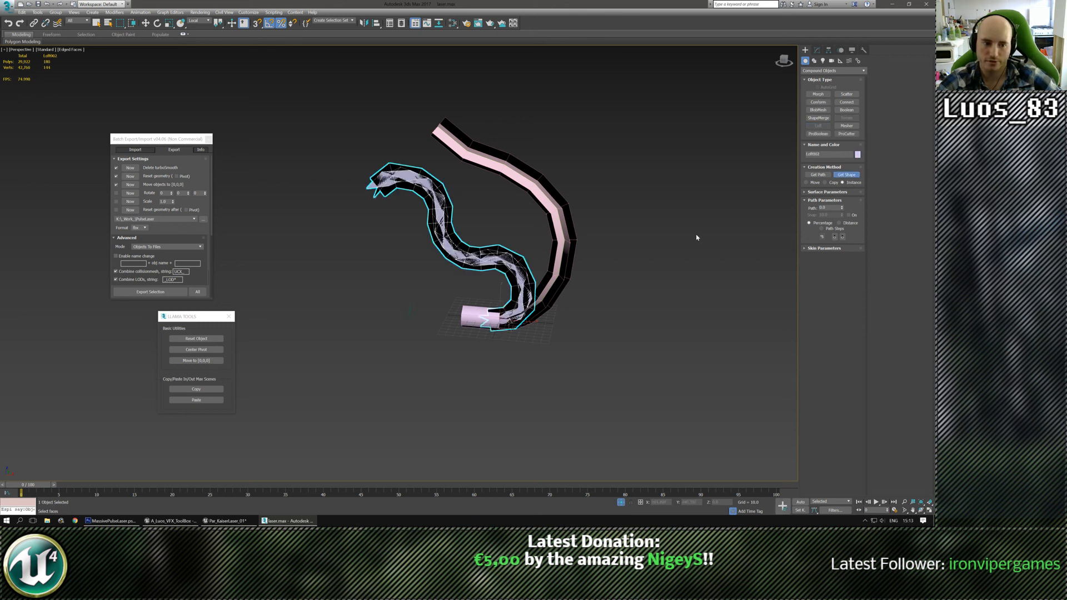
Enable Apply Mapping for the new wavy loft and expand its skin parameters
{"action": "left_click", "coordinate": [805, 192]}
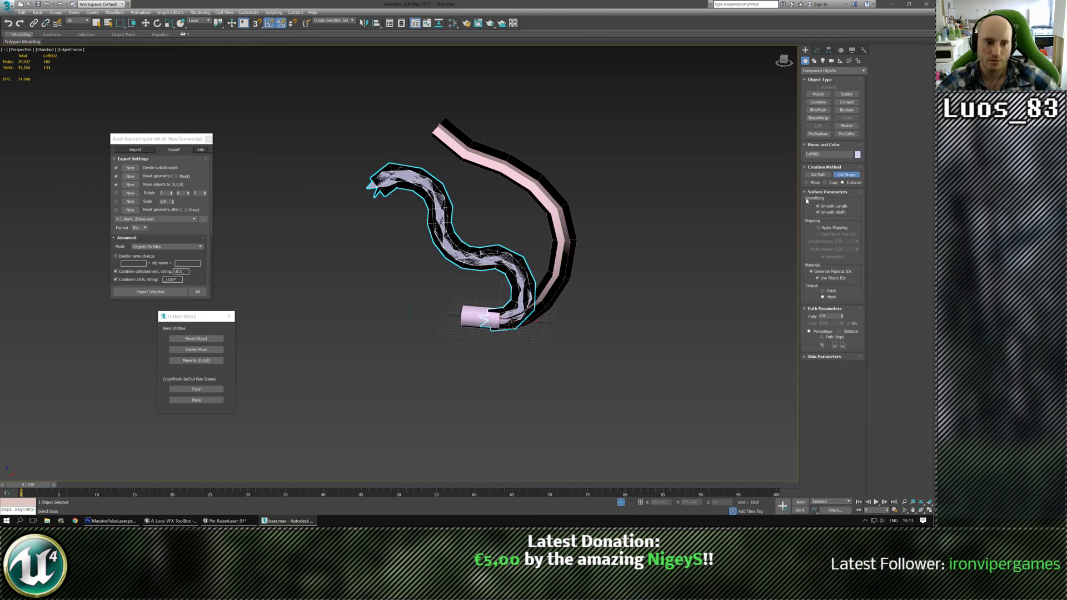
{"action": "left_click", "coordinate": [818, 227]}
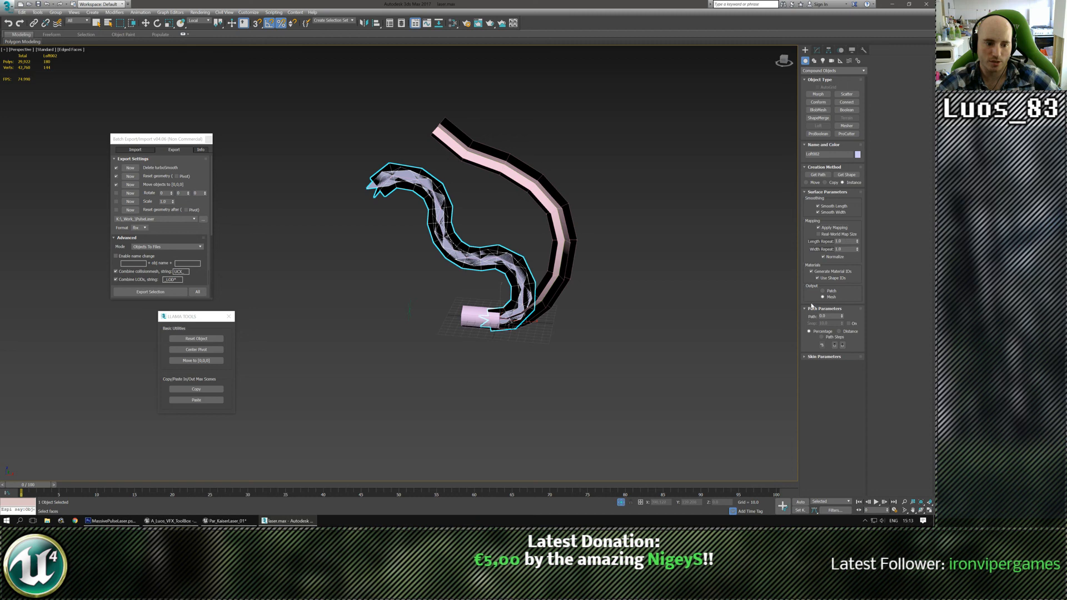
{"action": "left_click", "coordinate": [806, 357]}
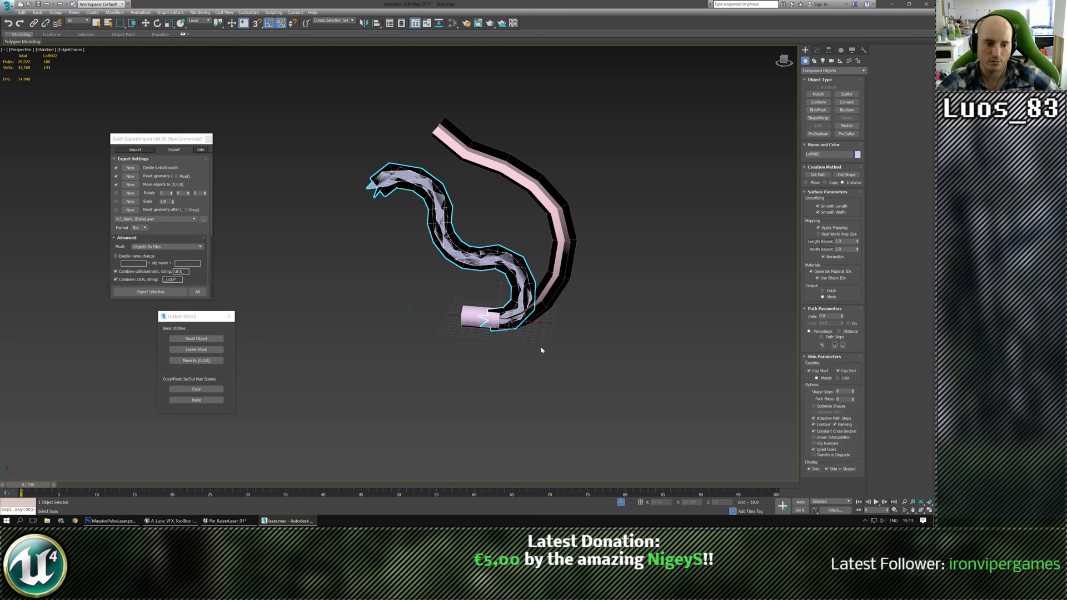
{"action": "scroll", "coordinate": [519, 357], "scroll_direction": "up", "scroll_amount": 5}
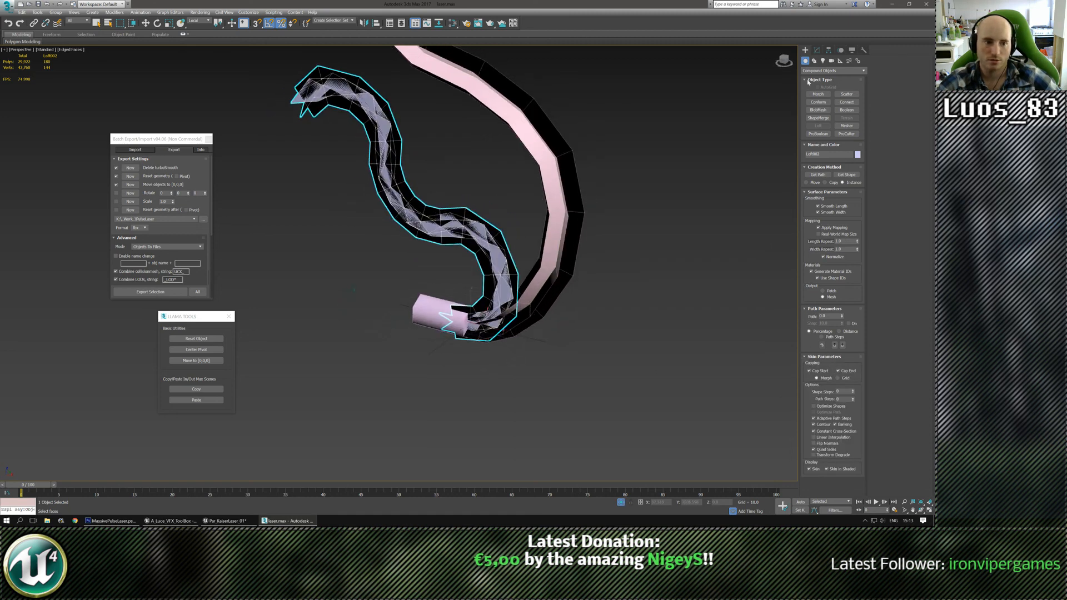
Rotate the wavy loft's profile at Shape sub-object level to straighten the twisted tube surface, and inspect the result
{"action": "left_click", "coordinate": [817, 50]}
{"action": "key", "text": "e"}
{"action": "left_click", "coordinate": [804, 145]}
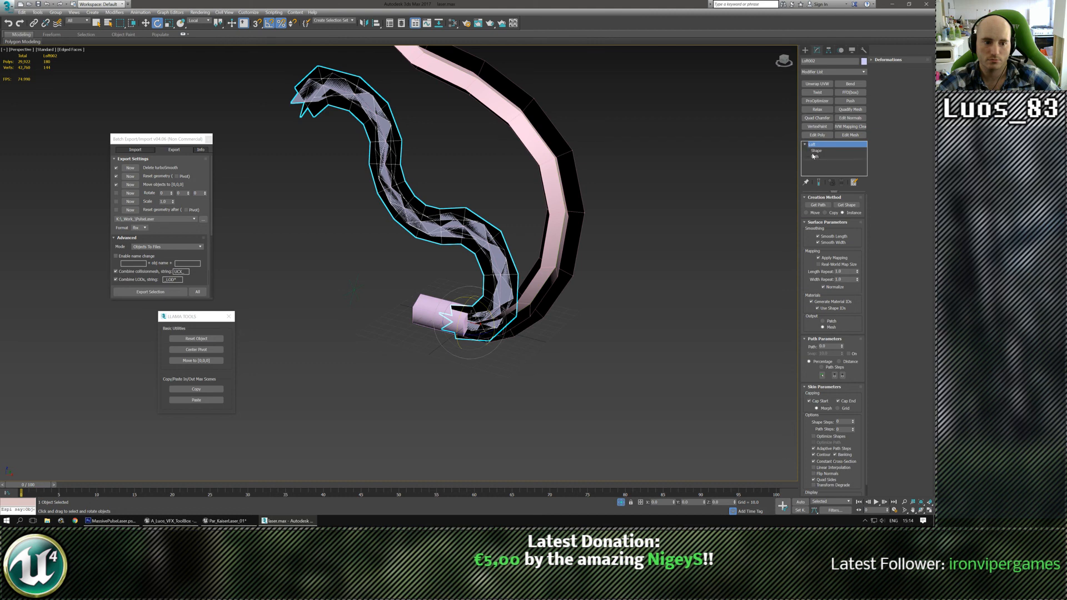
{"action": "left_click", "coordinate": [815, 150]}
{"action": "scroll", "coordinate": [484, 338], "scroll_direction": "up", "scroll_amount": 3}
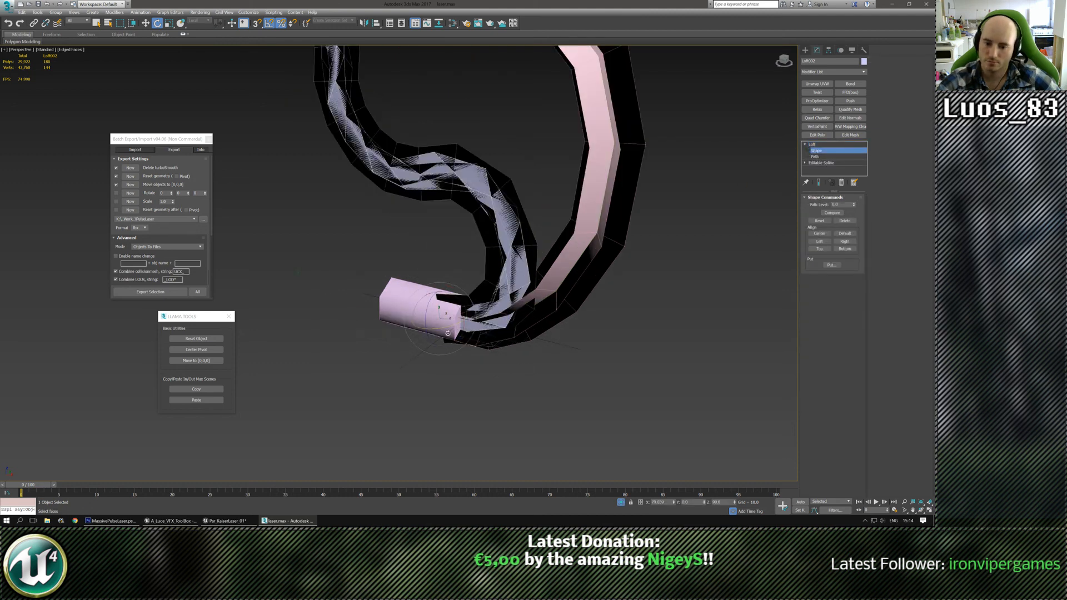
{"action": "middle_click_drag", "start_coordinate": [439, 326], "coordinate": [495, 350], "text": "alt"}
{"action": "scroll", "coordinate": [440, 327], "scroll_direction": "up", "scroll_amount": 3}
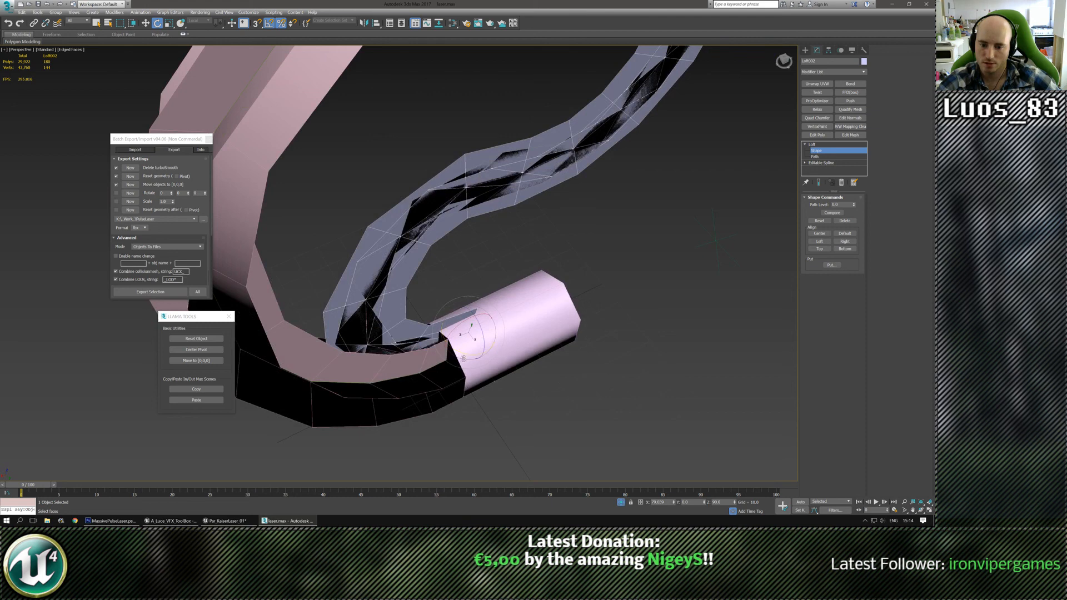
{"action": "mouse_move", "coordinate": [466, 354]}
{"action": "left_mouse_down"}
{"action": "mouse_move", "coordinate": [562, 329]}
{"action": "mouse_move", "coordinate": [515, 331]}
{"action": "left_mouse_up"}
{"action": "scroll", "coordinate": [515, 331], "scroll_direction": "down", "scroll_amount": 4}
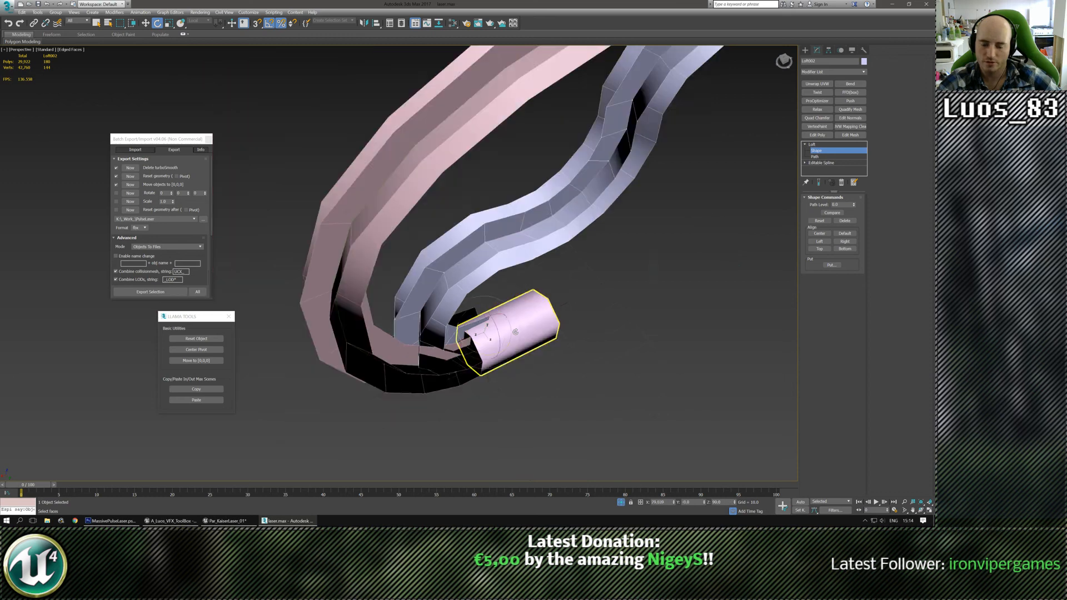
{"action": "middle_click_drag", "start_coordinate": [567, 371], "coordinate": [468, 352], "text": "alt"}
{"action": "scroll", "coordinate": [574, 350], "scroll_direction": "up", "scroll_amount": 3}
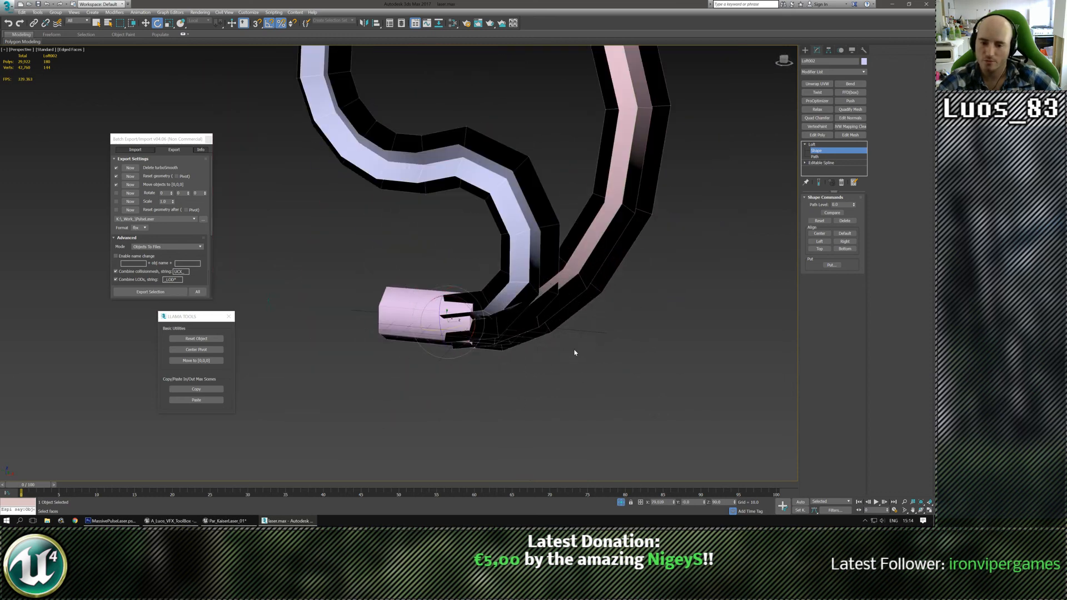
{"action": "mouse_move", "coordinate": [574, 350]}
{"action": "middle_mouse_down", "text": "alt"}
{"action": "mouse_move", "coordinate": [583, 354]}
{"action": "mouse_move", "coordinate": [572, 340]}
{"action": "mouse_move", "coordinate": [589, 354]}
{"action": "middle_mouse_up", "text": "alt"}
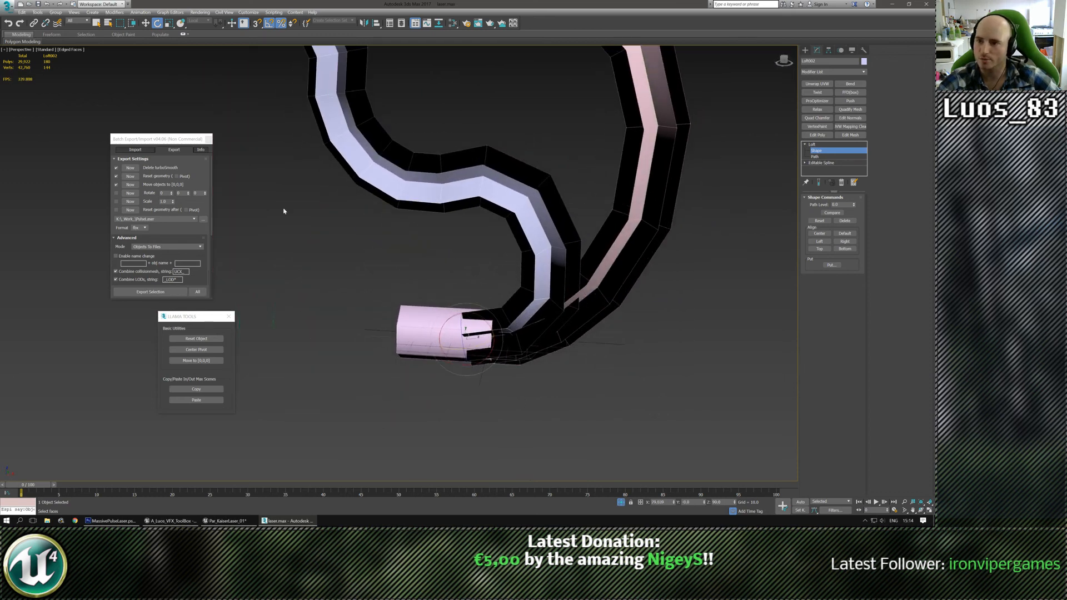
{"action": "middle_click_drag", "start_coordinate": [312, 189], "coordinate": [342, 208]}
Activate the Move tool and return the wavy loft from Shape sub-object level to object level
{"action": "key", "text": "w"}
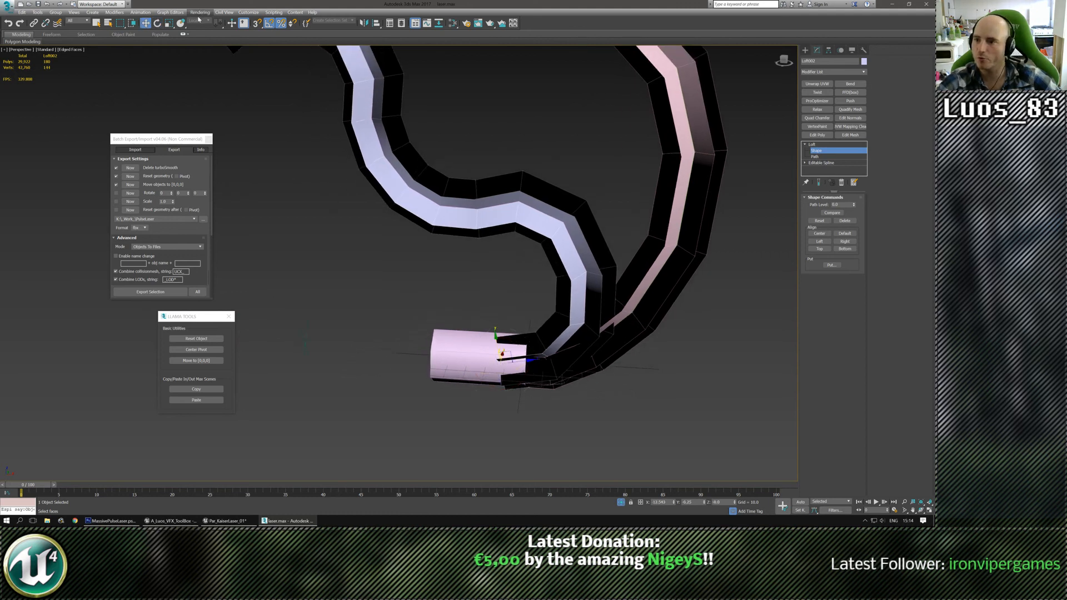
{"action": "left_click", "coordinate": [373, 259]}
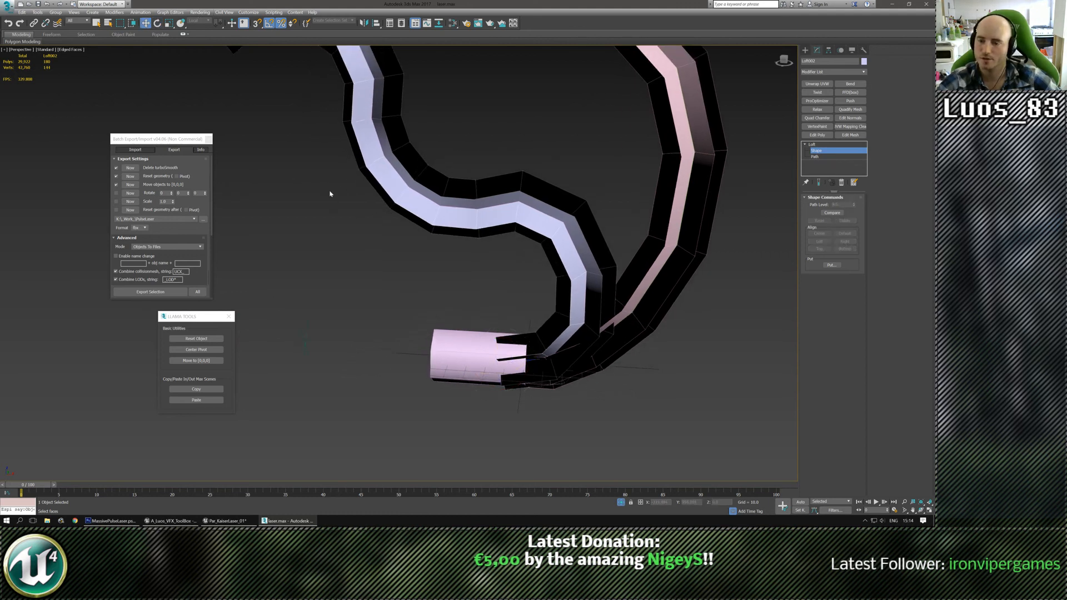
{"action": "left_click", "coordinate": [805, 50]}
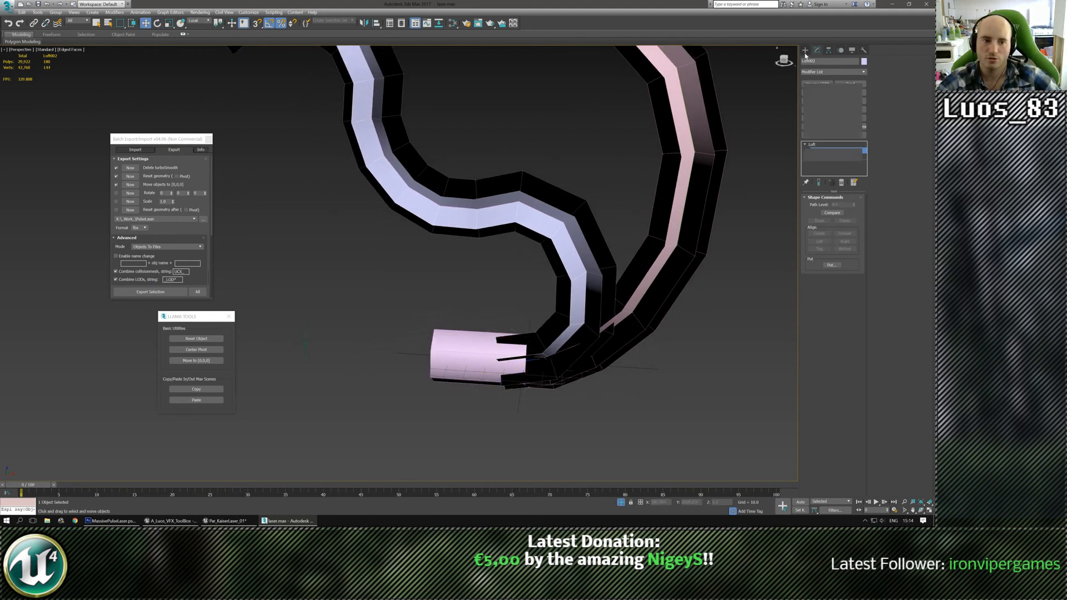
{"action": "left_click", "coordinate": [196, 23]}
{"action": "left_click", "coordinate": [197, 46]}
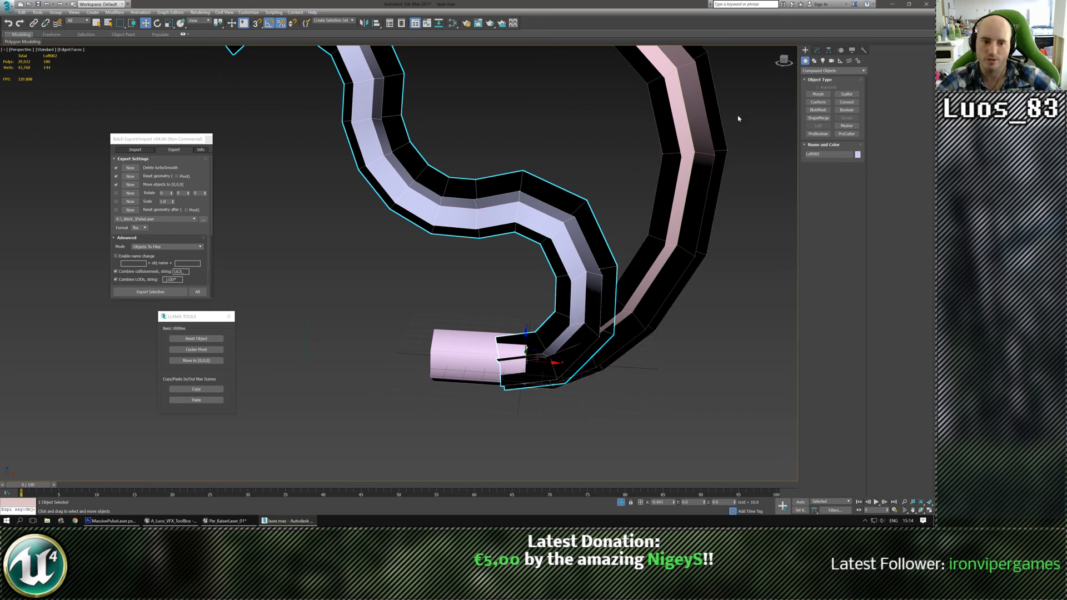
Select the two lofts in turn and check the available reference coordinate systems for each
{"action": "middle_click_drag", "start_coordinate": [643, 160], "coordinate": [635, 169]}
{"action": "left_click", "coordinate": [661, 162]}
{"action": "left_click", "coordinate": [197, 20]}
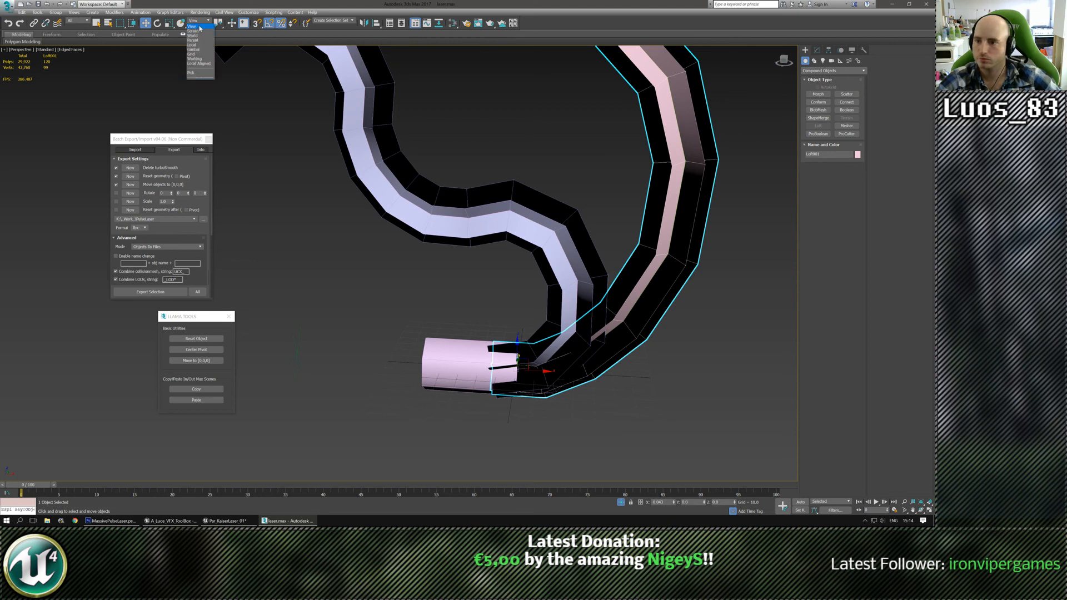
{"action": "left_click", "coordinate": [543, 112]}
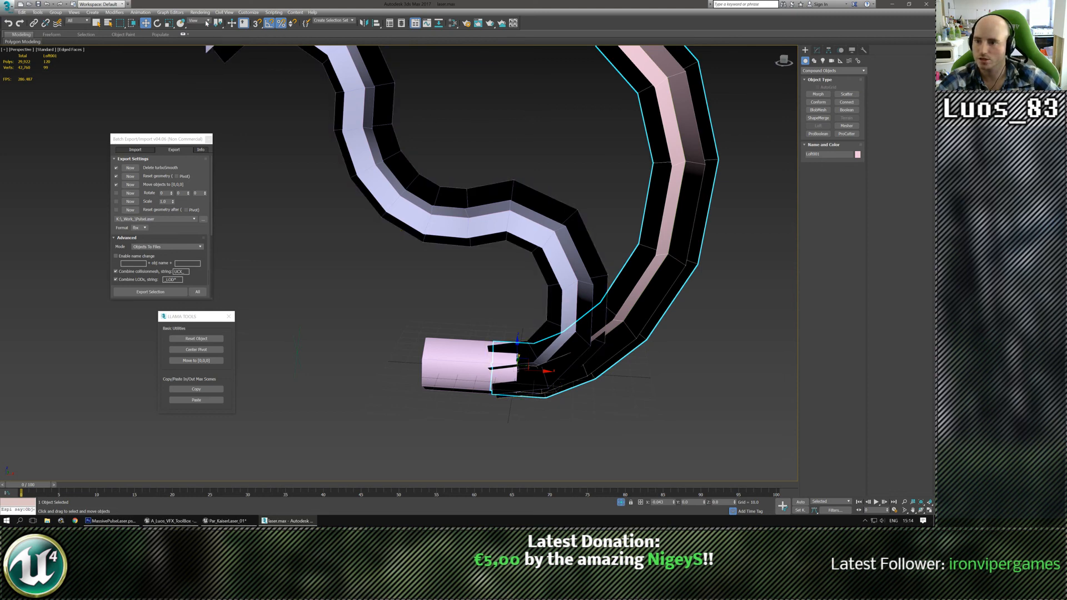
{"action": "left_click", "coordinate": [511, 229]}
{"action": "left_click", "coordinate": [190, 23]}
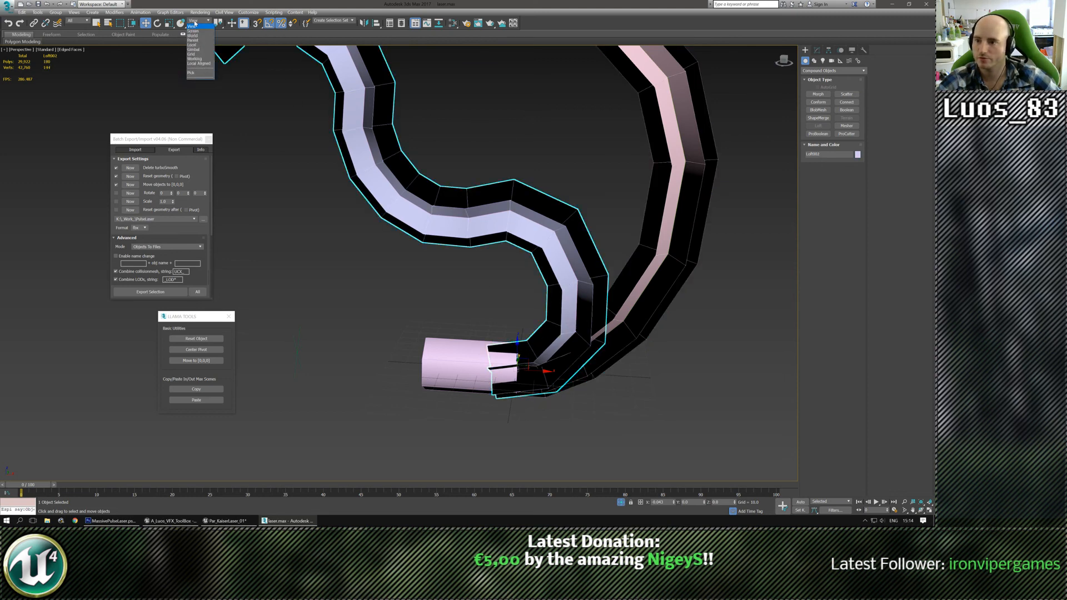
{"action": "left_click", "coordinate": [291, 200]}
Frame both lofts and select every object in the scene
{"action": "scroll", "coordinate": [388, 245], "scroll_direction": "down", "scroll_amount": 3}
{"action": "middle_click_drag", "start_coordinate": [449, 238], "coordinate": [466, 293]}
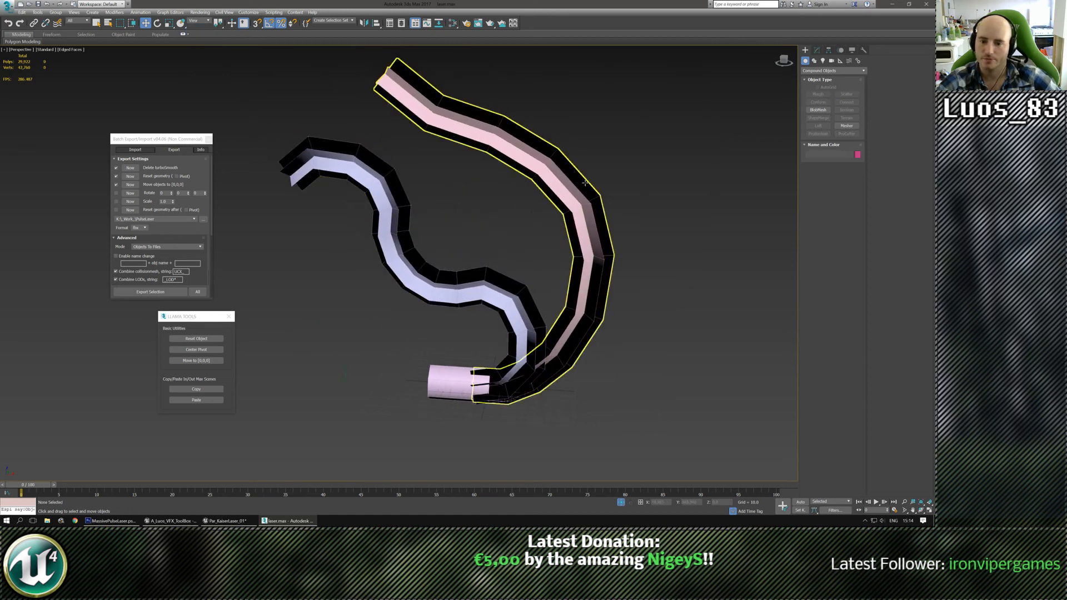
{"action": "key", "text": "ctrl+a"}
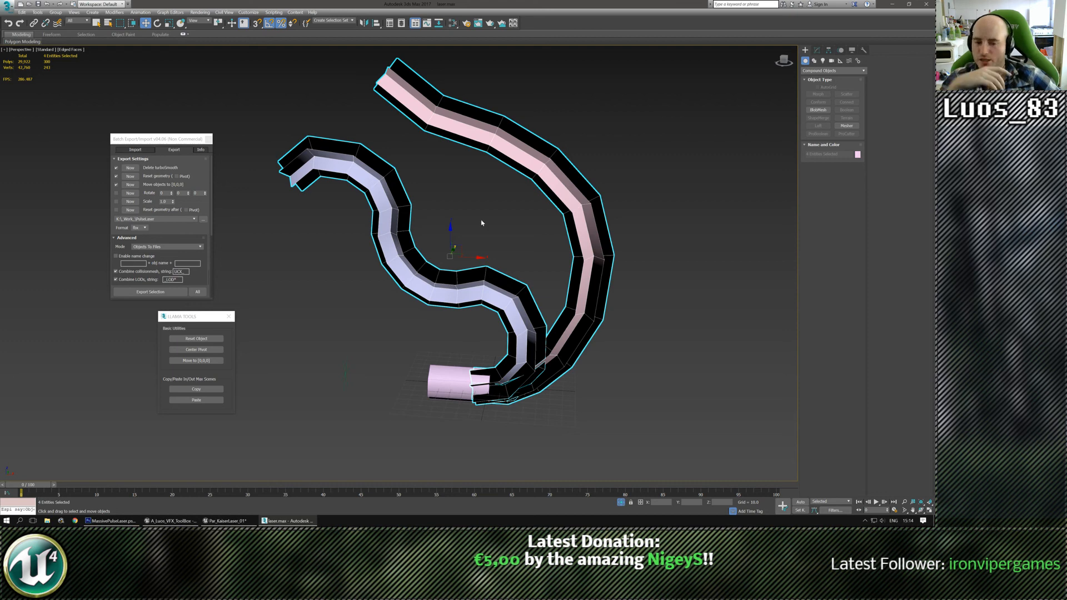
Select the wavy loft and the long curved loft in turn to check their pivots and positions, and clear the selection
{"action": "middle_click_drag", "start_coordinate": [570, 182], "coordinate": [512, 241], "text": "alt"}
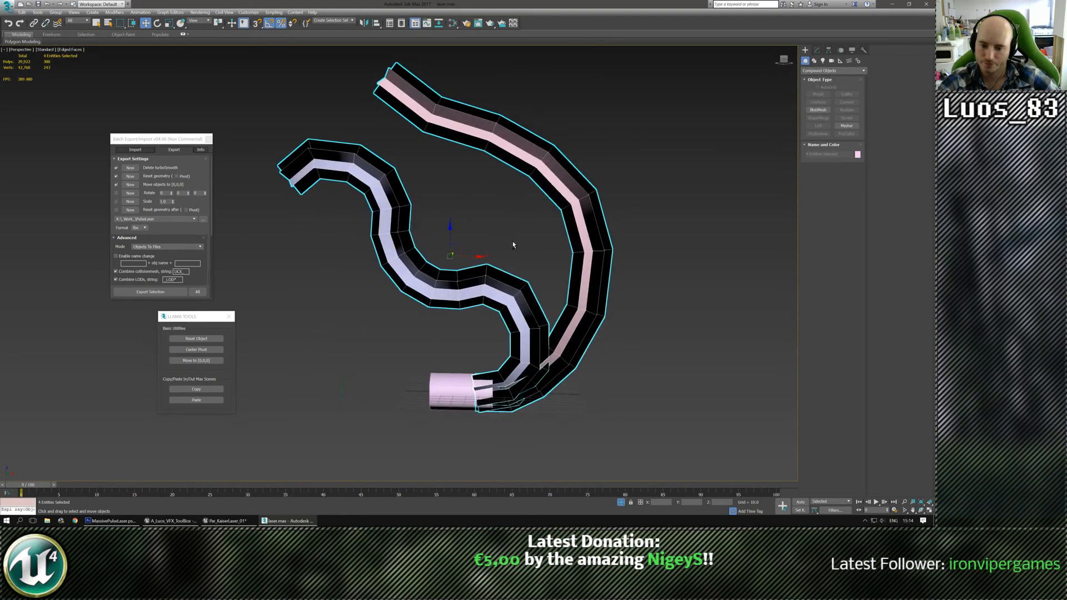
{"action": "left_click", "coordinate": [538, 278]}
{"action": "left_click", "coordinate": [527, 295]}
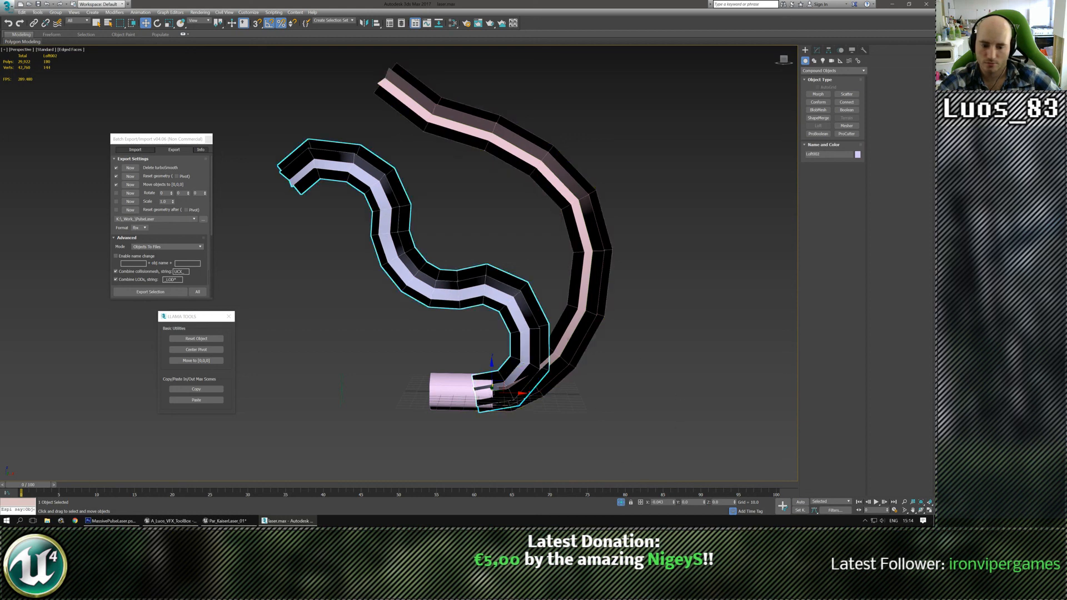
{"action": "left_click", "coordinate": [566, 337]}
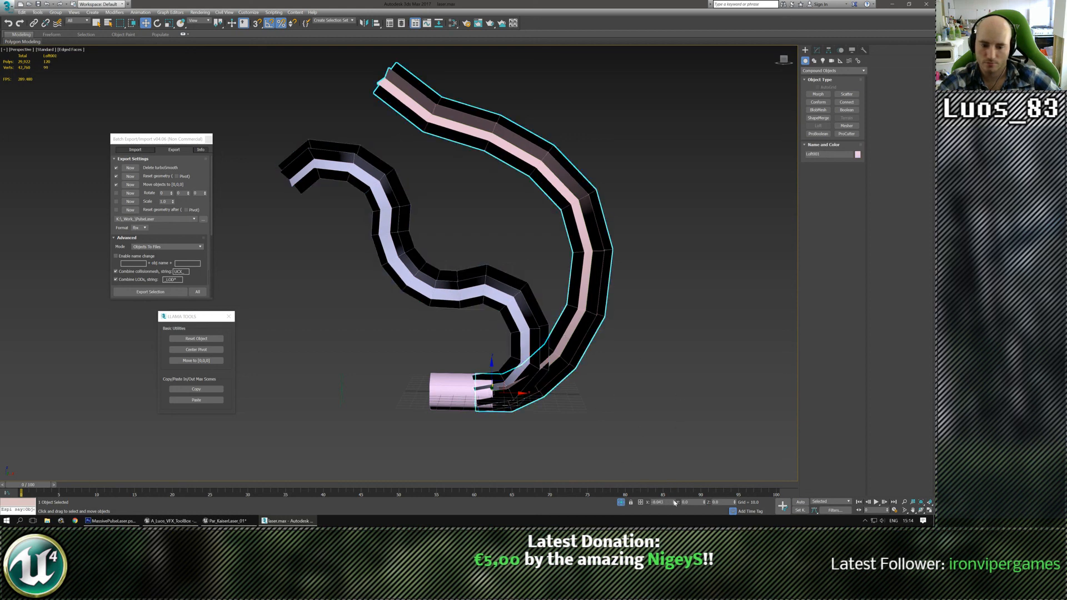
{"action": "left_click", "coordinate": [676, 460]}
{"action": "middle_click_drag", "start_coordinate": [586, 354], "coordinate": [614, 352], "text": "alt"}
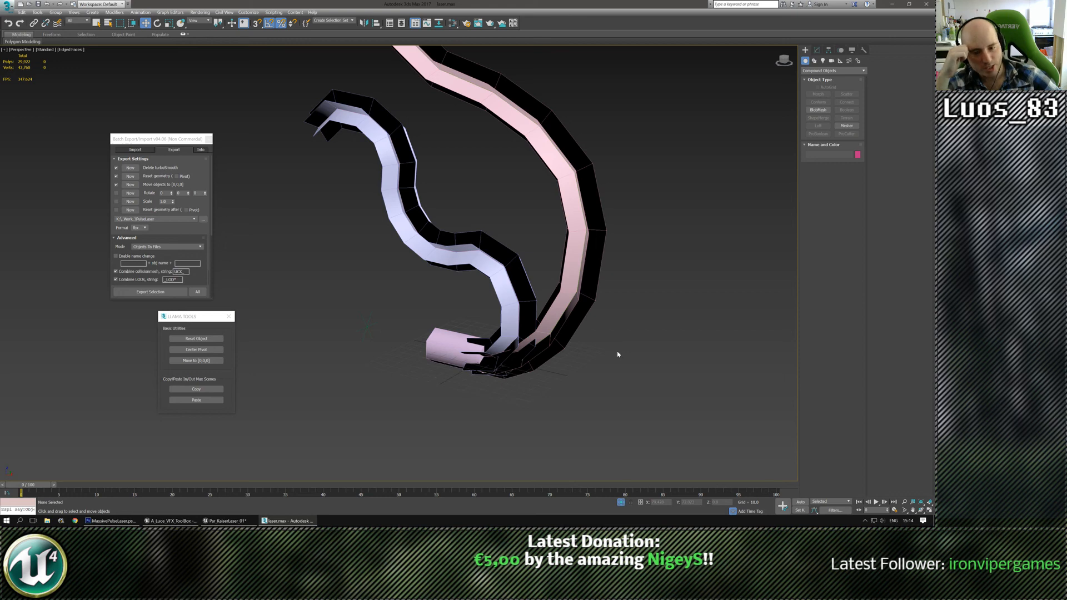
{"action": "left_click", "coordinate": [514, 336]}
{"action": "key", "text": "e"}
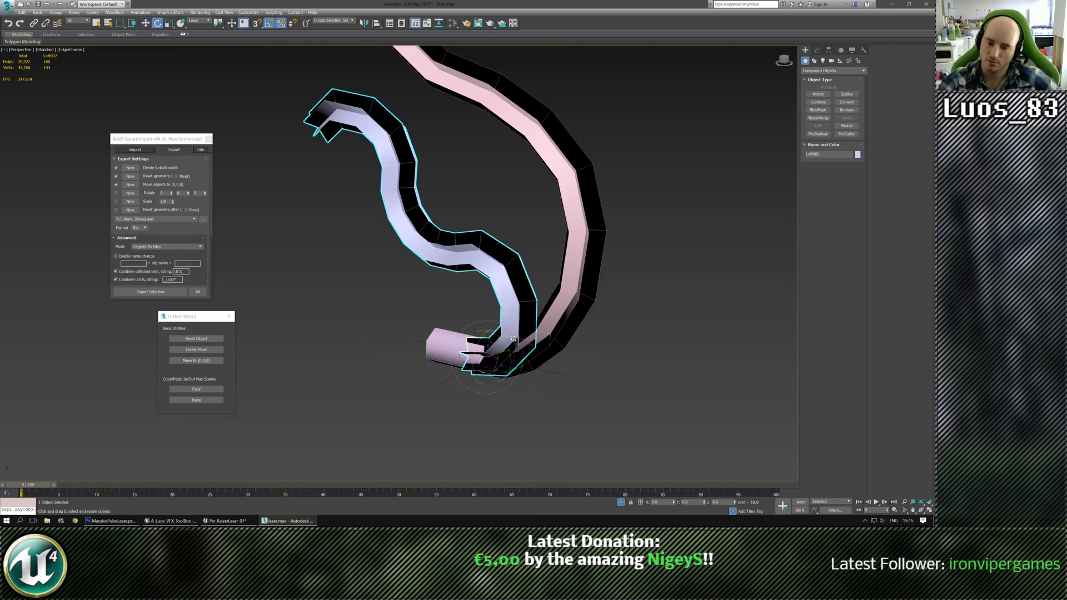
{"action": "middle_click_drag", "start_coordinate": [513, 338], "coordinate": [474, 345], "text": "alt"}
{"action": "left_click_drag", "start_coordinate": [461, 345], "coordinate": [470, 420], "text": "shift"}
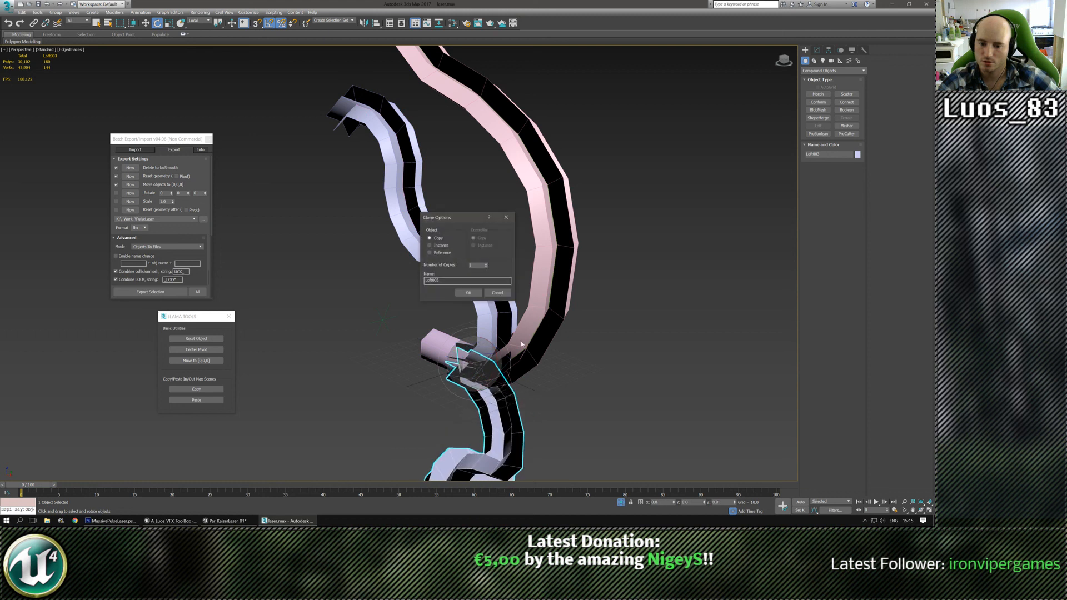
{"action": "left_click", "coordinate": [497, 296]}
{"action": "scroll", "coordinate": [573, 323], "scroll_direction": "down", "scroll_amount": 3}
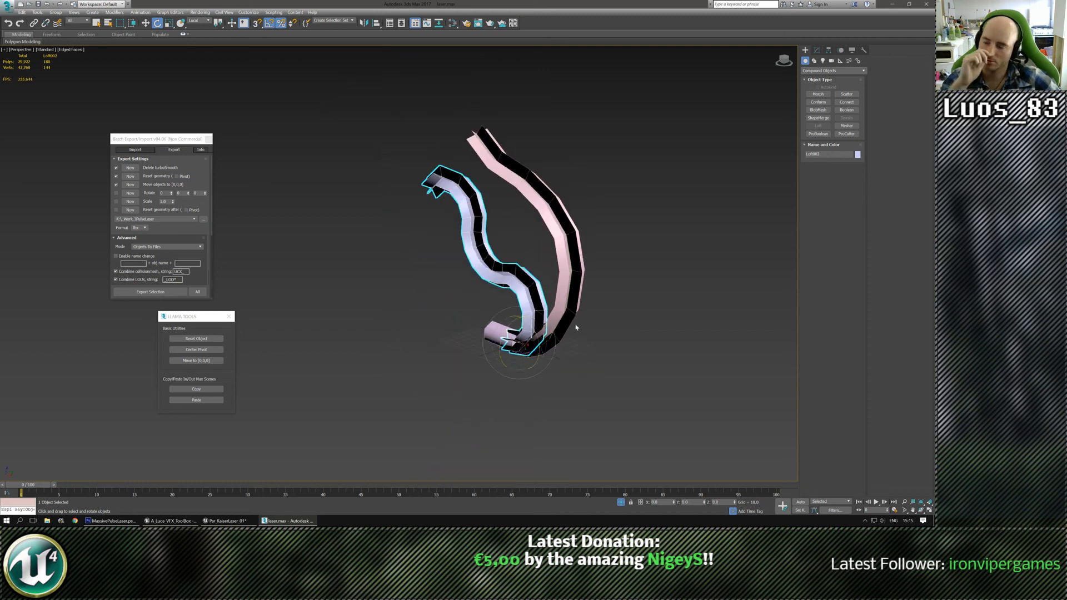
Activate the Move tool and rename the wavy loft as SM_VFX_ChargePulse_01
{"action": "scroll", "coordinate": [639, 288], "scroll_direction": "up", "scroll_amount": 3}
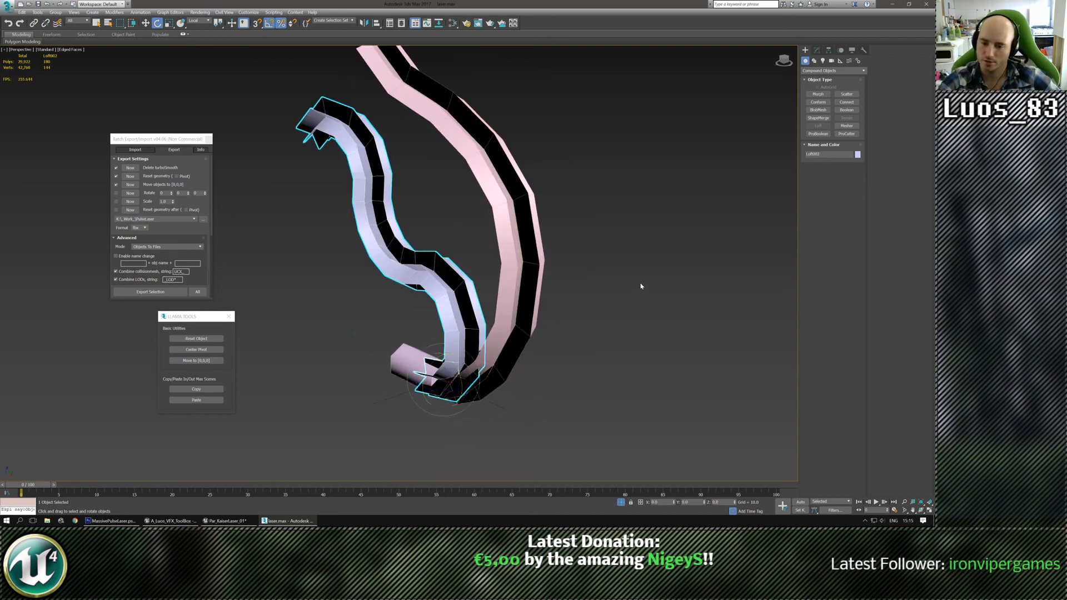
{"action": "middle_click_drag", "start_coordinate": [641, 285], "coordinate": [622, 323], "text": "alt"}
{"action": "key", "text": "w"}
{"action": "scroll", "coordinate": [596, 329], "scroll_direction": "down", "scroll_amount": 3}
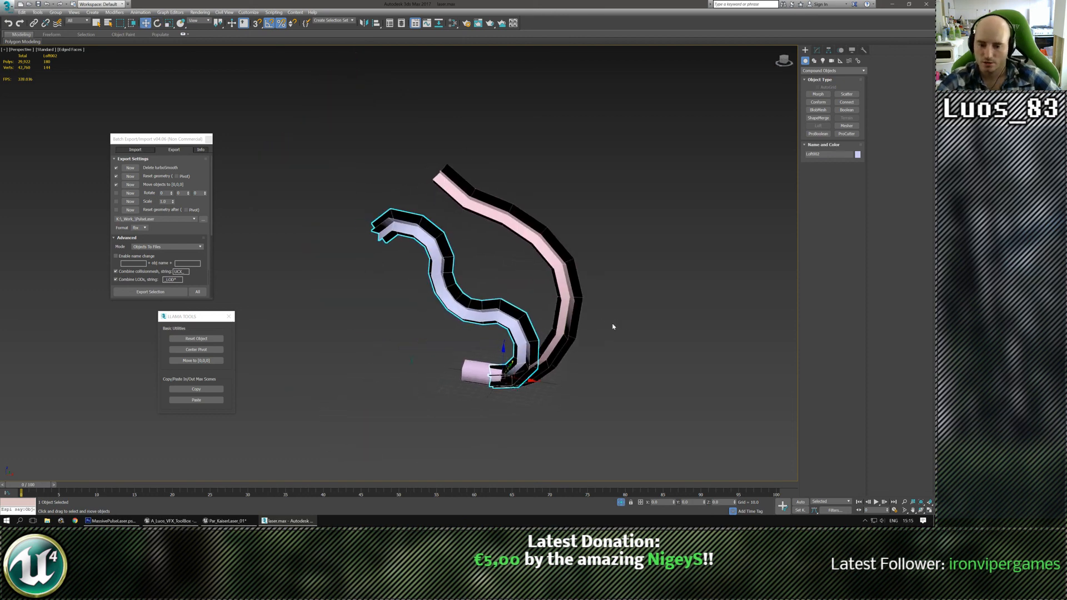
{"action": "scroll", "coordinate": [612, 327], "scroll_direction": "up", "scroll_amount": 3}
{"action": "scroll", "coordinate": [631, 285], "scroll_direction": "down", "scroll_amount": 5}
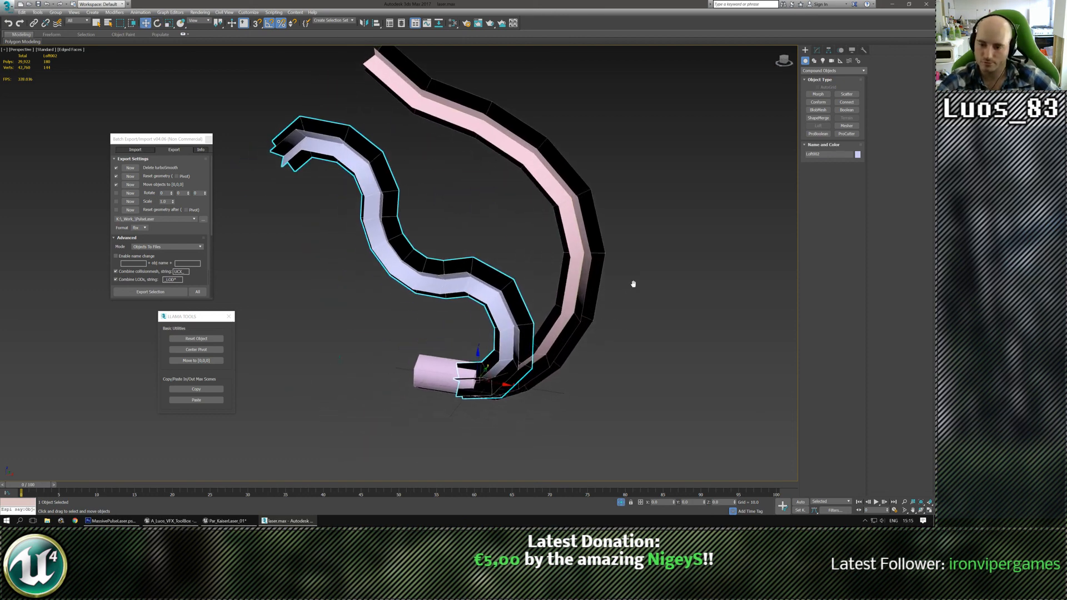
{"action": "scroll", "coordinate": [640, 336], "scroll_direction": "up", "scroll_amount": 2}
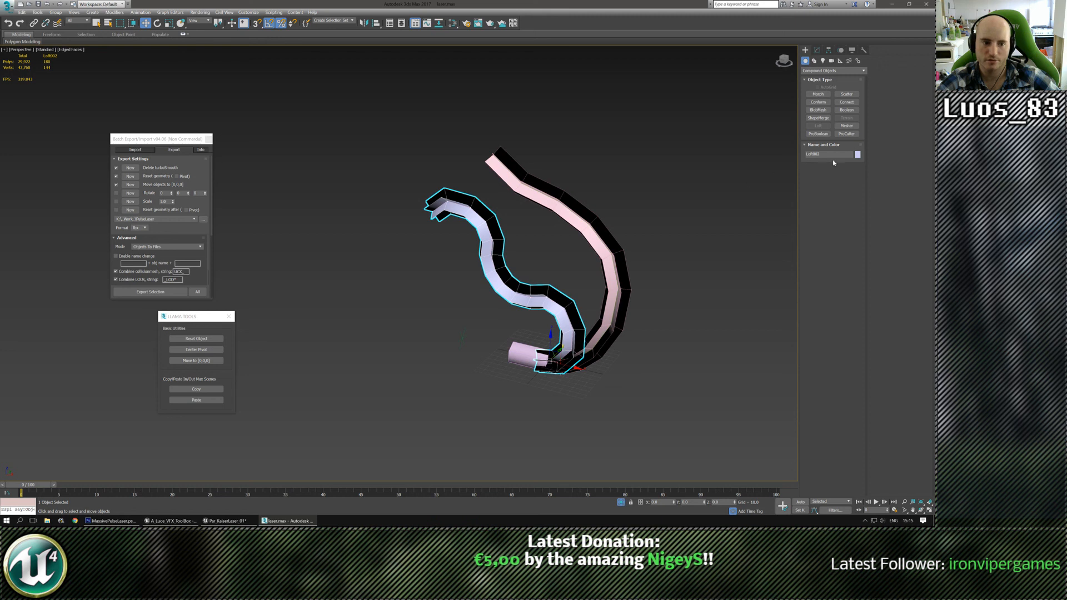
{"action": "left_click", "coordinate": [827, 153]}
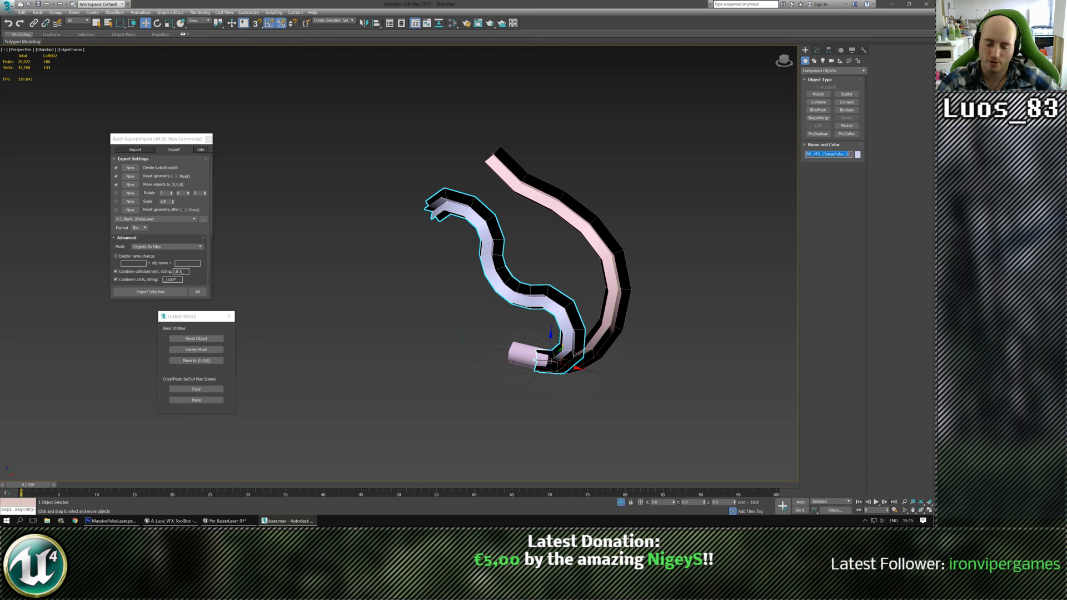
{"action": "left_click", "coordinate": [746, 175]}
Rename the long curved loft as SM_VFX_ChargePulse_02 and deselect it
{"action": "left_click", "coordinate": [617, 251]}
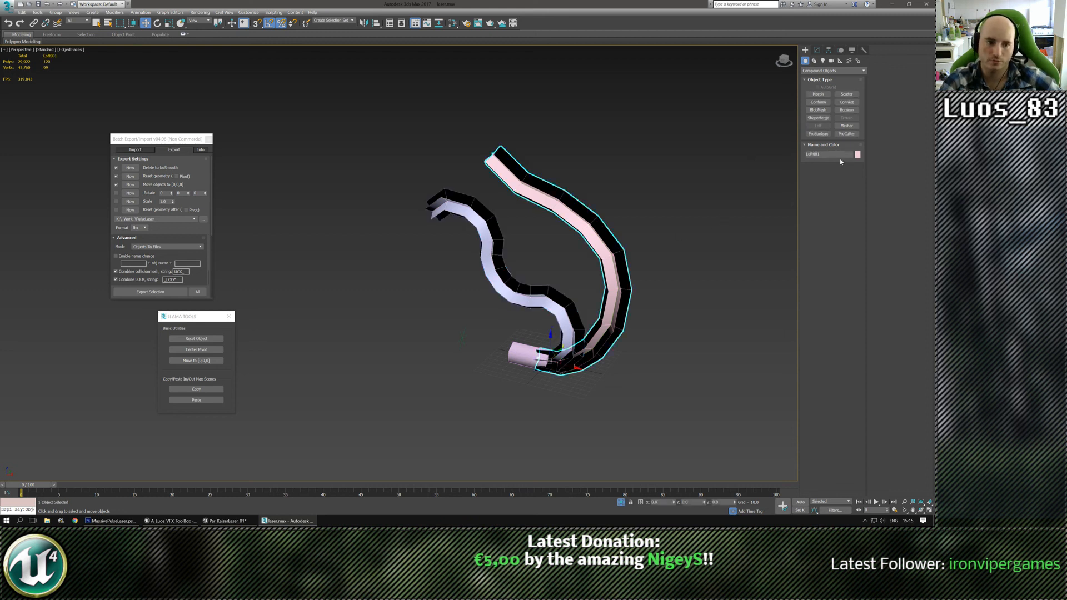
{"action": "left_click_drag", "start_coordinate": [837, 153], "coordinate": [780, 155]}
{"action": "type", "text": "SM_VFX_ChargePulse_0"}
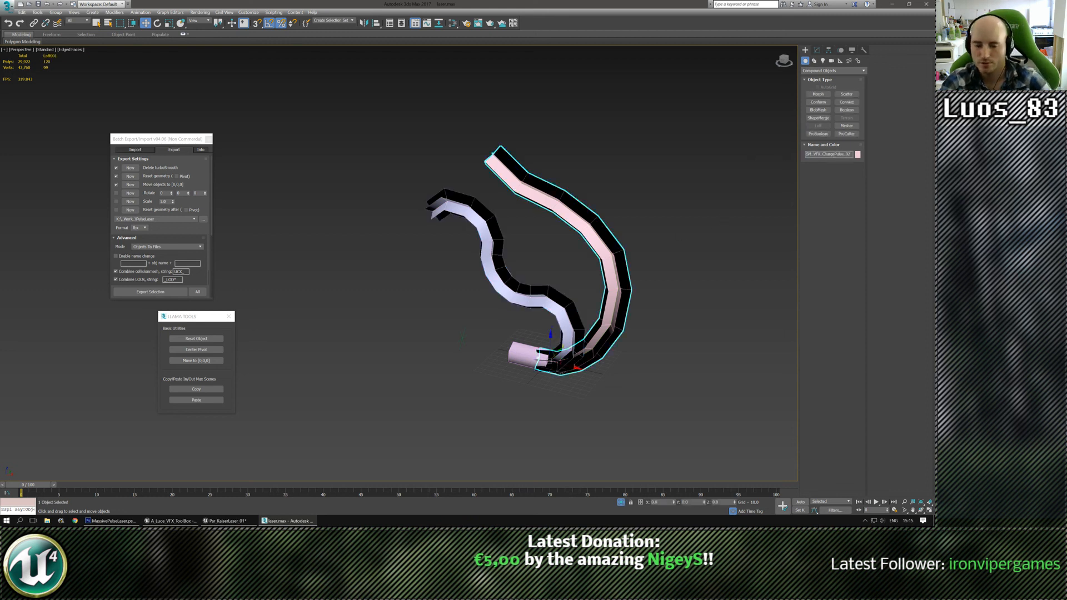
{"action": "key", "text": "Return"}
{"action": "left_click", "coordinate": [647, 117]}
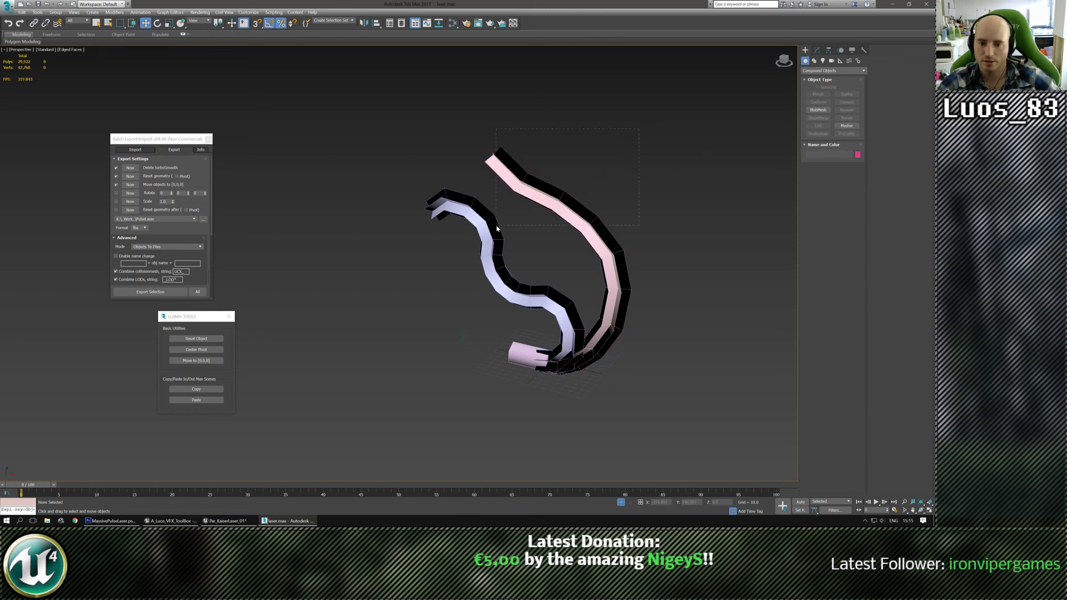
{"action": "left_click_drag", "start_coordinate": [496, 228], "coordinate": [496, 226]}
Add an Unwrap UVW modifier to the long curved mesh and open its UV editor in an enlarged window at Polygon level
{"action": "left_click", "coordinate": [602, 225]}
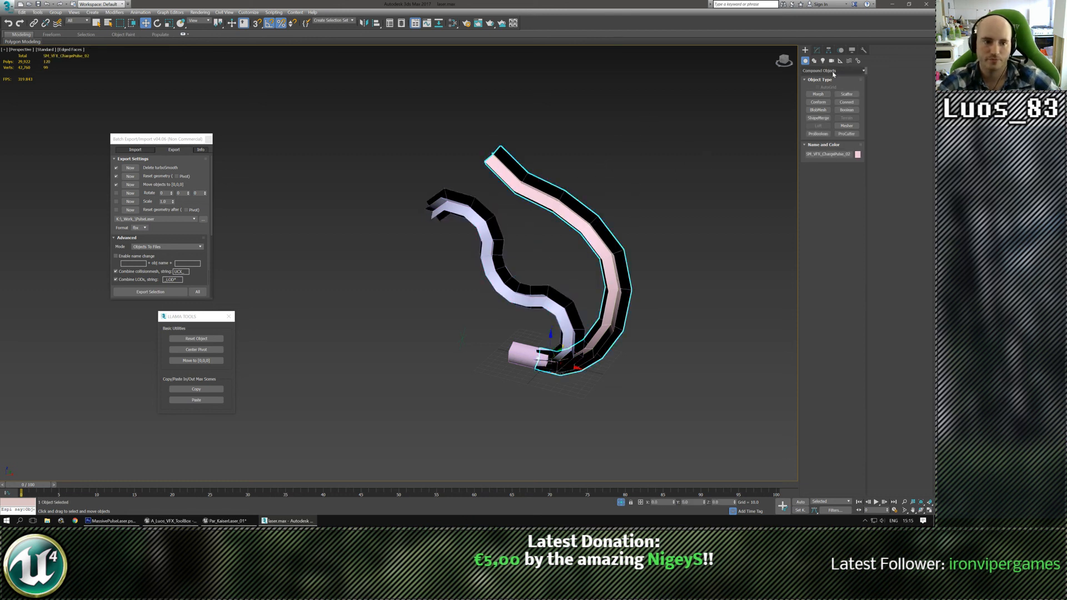
{"action": "left_click", "coordinate": [816, 50]}
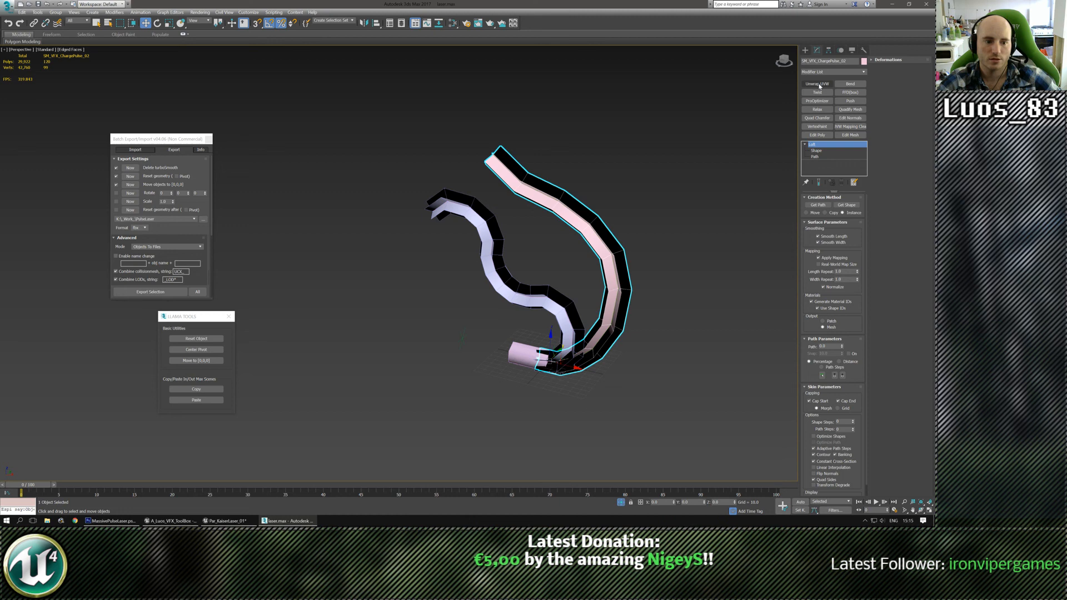
{"action": "left_click", "coordinate": [819, 86]}
{"action": "key", "text": "3"}
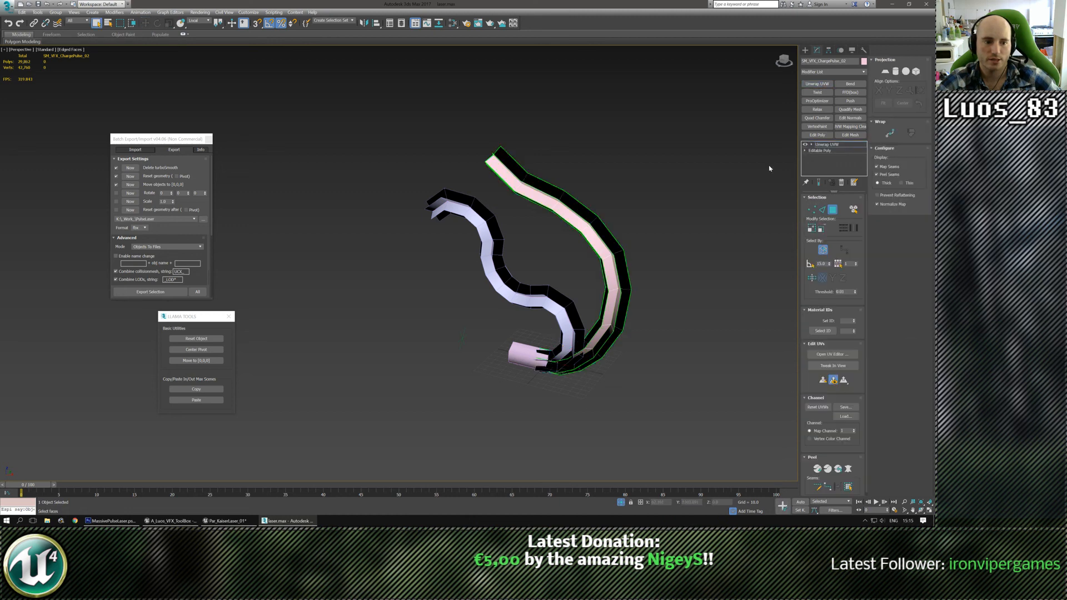
{"action": "left_click", "coordinate": [832, 354]}
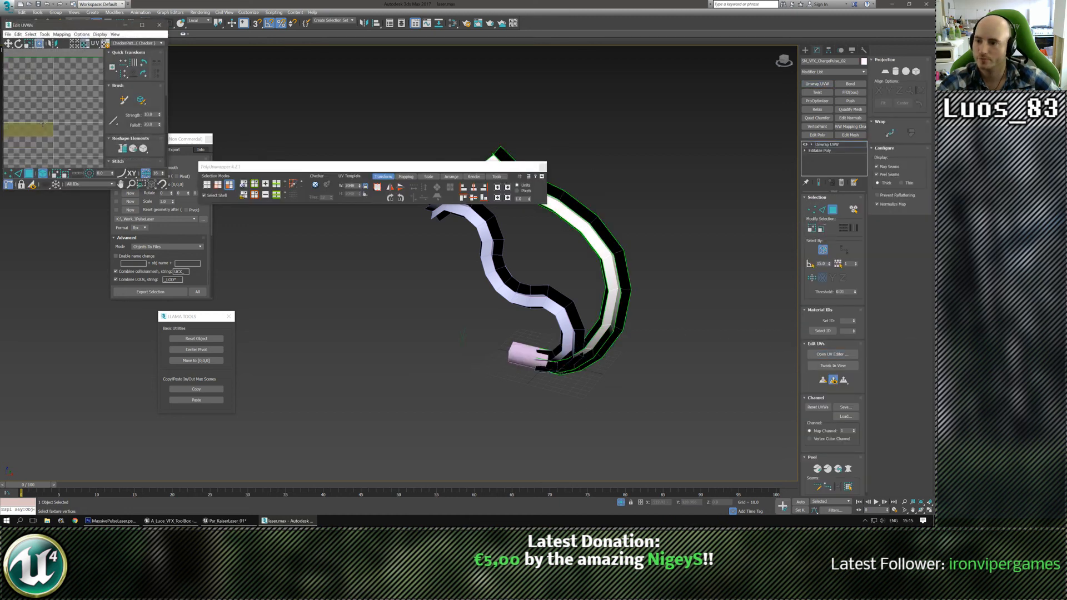
{"action": "left_click_drag", "start_coordinate": [96, 27], "coordinate": [110, 23]}
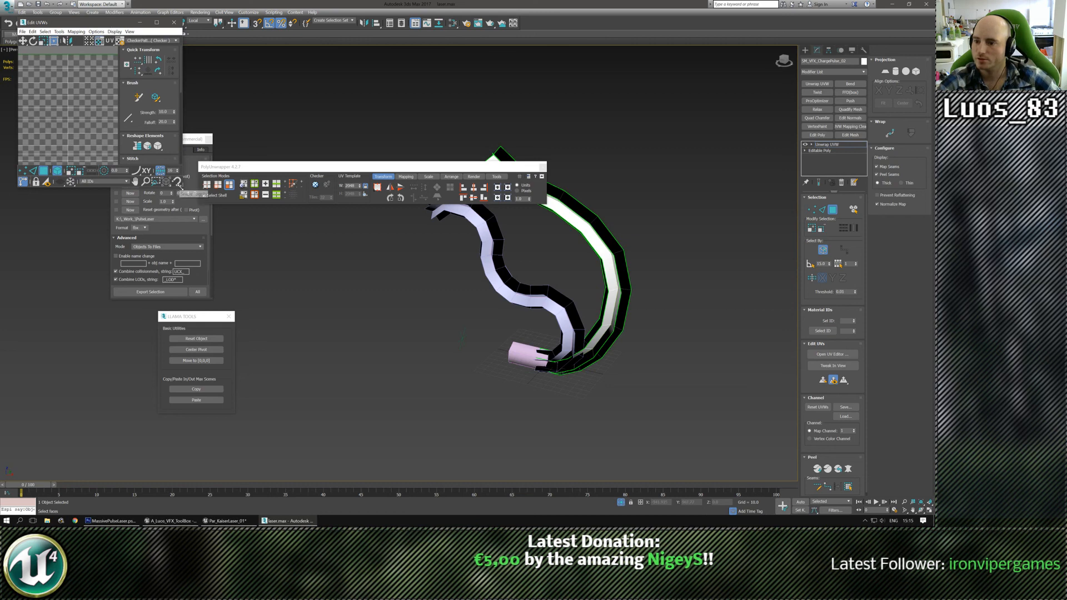
{"action": "left_click_drag", "start_coordinate": [183, 182], "coordinate": [445, 451]}
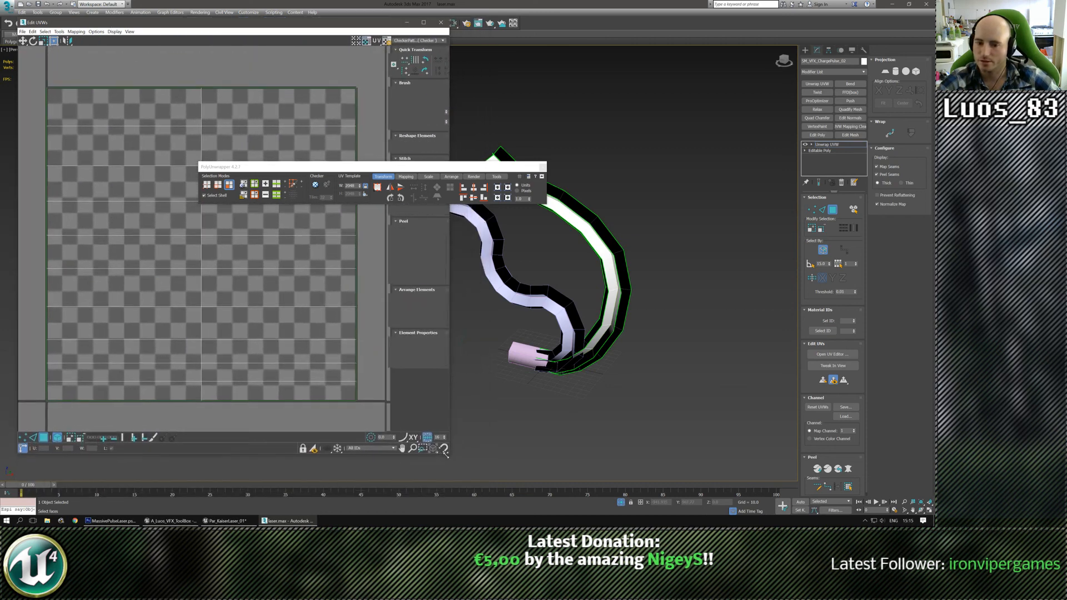
Select the left half of the UV polygons to examine which faces of the long curved mesh they cover, and clear the selection
{"action": "middle_click_drag", "start_coordinate": [604, 371], "coordinate": [658, 370]}
{"action": "scroll", "coordinate": [658, 371], "scroll_direction": "down", "scroll_amount": 5}
{"action": "middle_click_drag", "start_coordinate": [270, 325], "coordinate": [253, 310]}
{"action": "scroll", "coordinate": [253, 310], "scroll_direction": "down", "scroll_amount": 2}
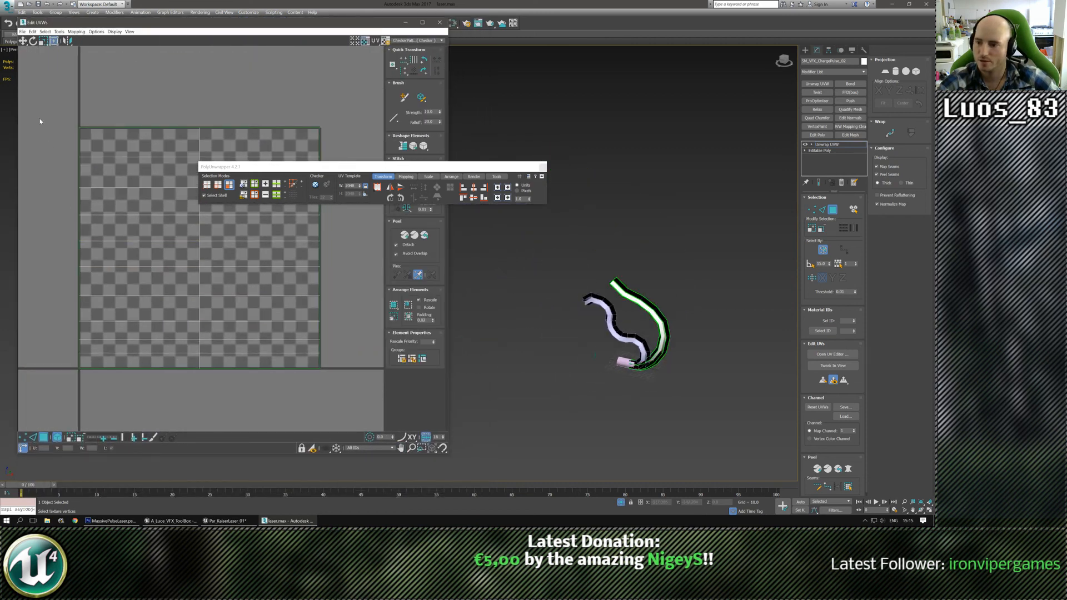
{"action": "left_click", "coordinate": [56, 440]}
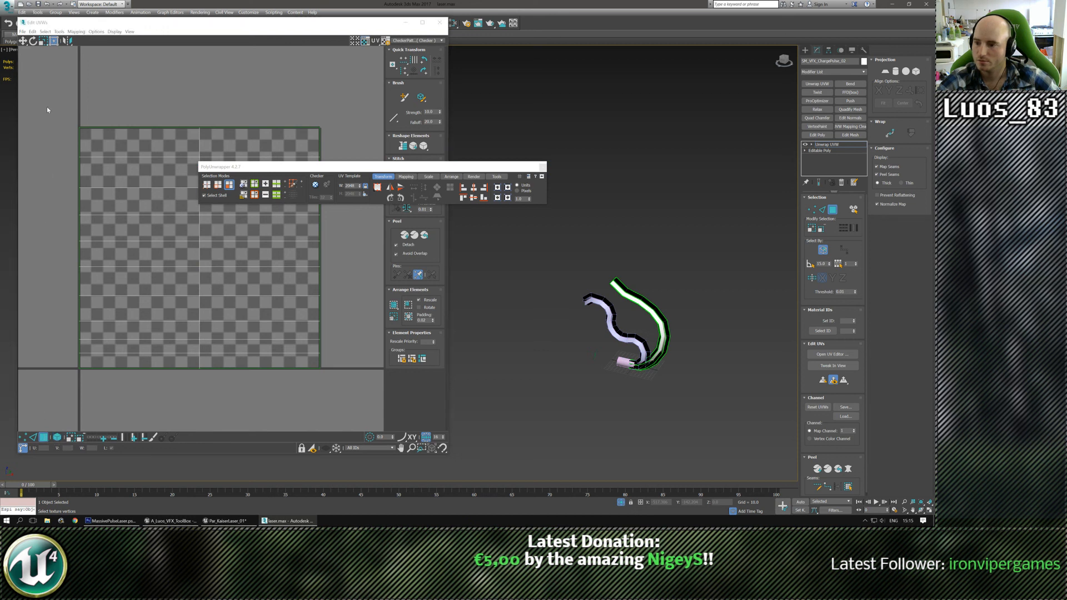
{"action": "left_click_drag", "start_coordinate": [82, 77], "coordinate": [123, 386]}
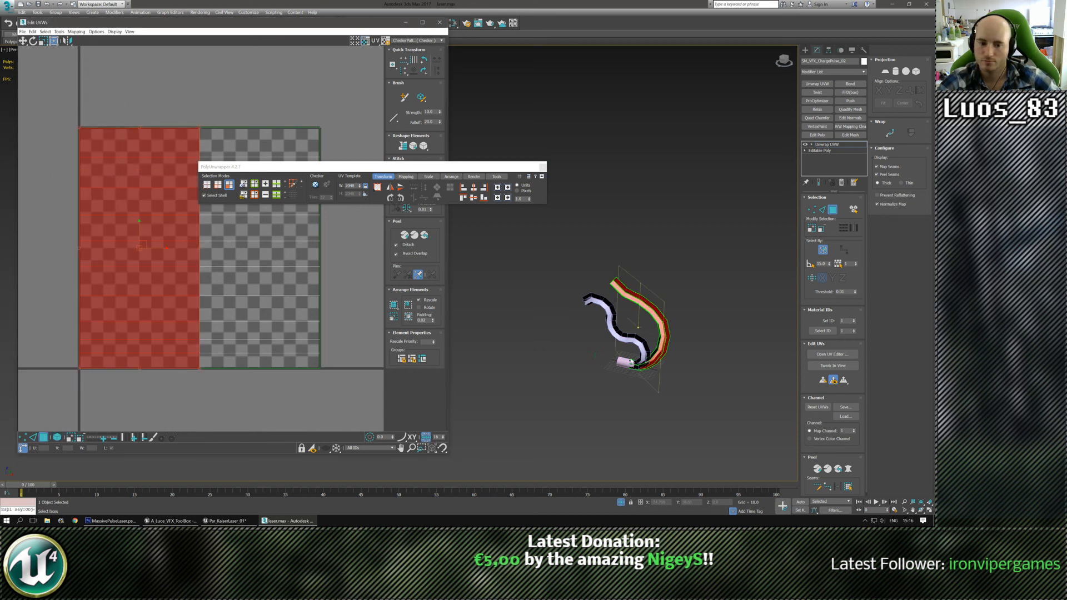
{"action": "scroll", "coordinate": [635, 341], "scroll_direction": "up", "scroll_amount": 3}
{"action": "mouse_move", "coordinate": [635, 341]}
{"action": "middle_mouse_down", "text": "alt"}
{"action": "mouse_move", "coordinate": [671, 336]}
{"action": "mouse_move", "coordinate": [645, 338]}
{"action": "middle_mouse_up", "text": "alt"}
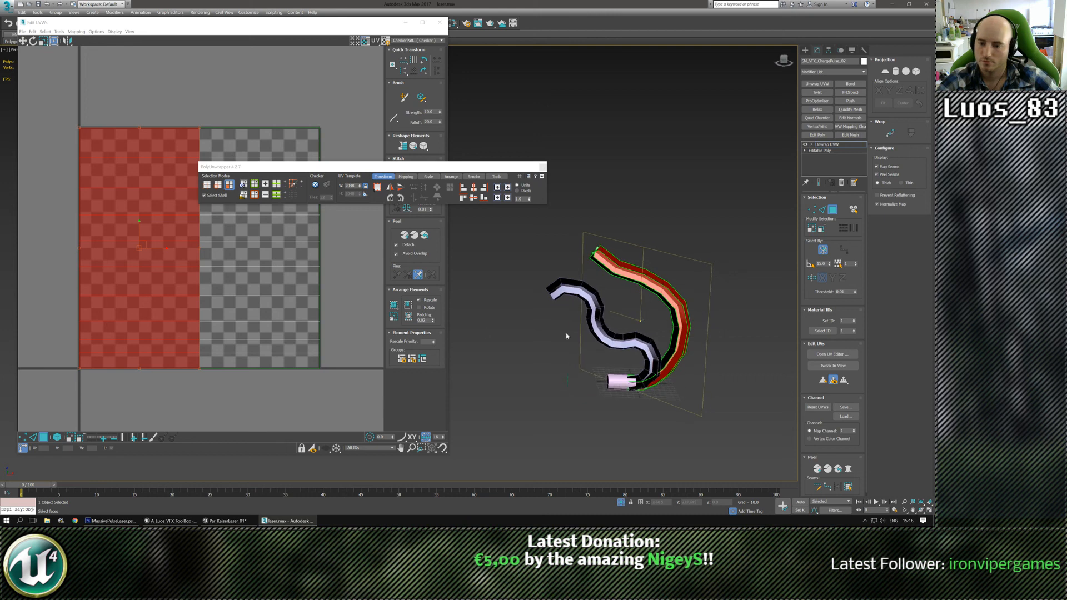
{"action": "left_click", "coordinate": [343, 271]}
Reposition the UV editor and select the faces along the long curved mesh's upper end to locate them in the UV layout
{"action": "left_click_drag", "start_coordinate": [366, 27], "coordinate": [344, 88]}
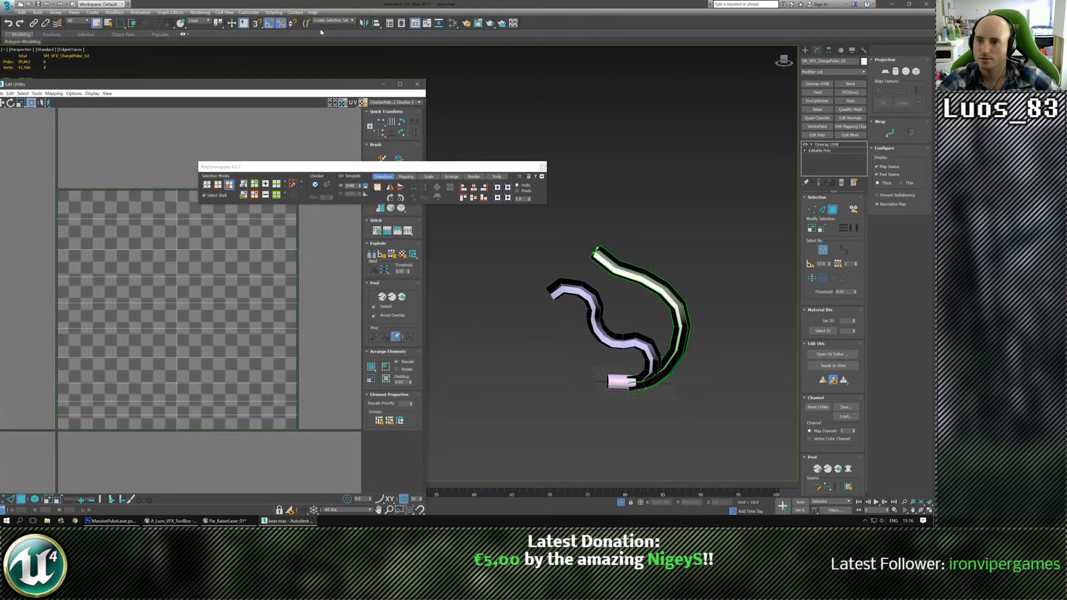
{"action": "left_click", "coordinate": [455, 22]}
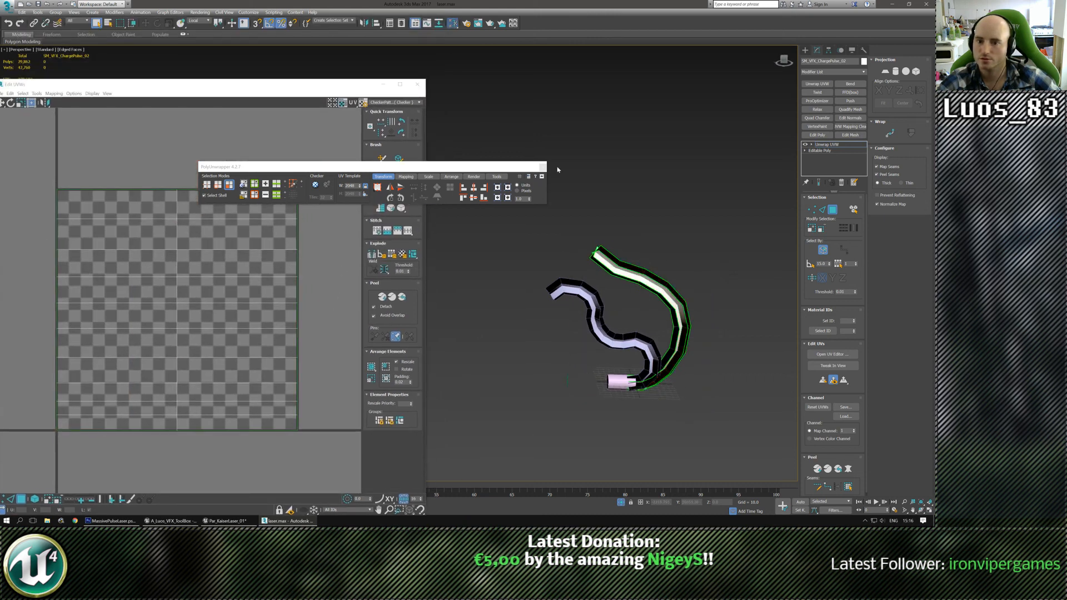
{"action": "left_click_drag", "start_coordinate": [476, 285], "coordinate": [673, 207]}
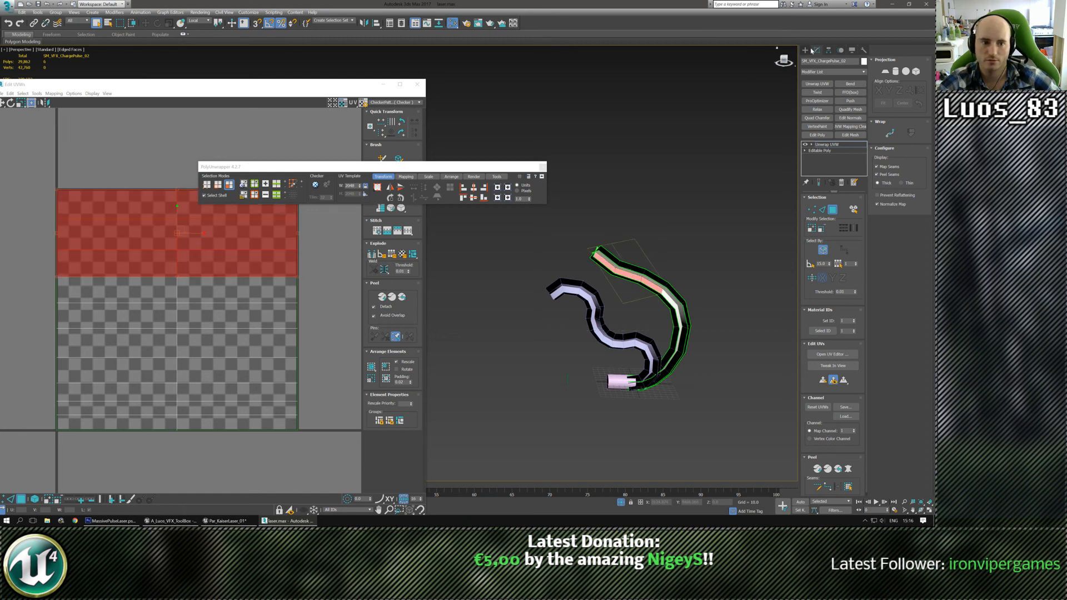
Leave UV editing, select both ray meshes together and apply the coloured beam material to them
{"action": "left_click", "coordinate": [804, 50]}
{"action": "left_click_drag", "start_coordinate": [740, 150], "coordinate": [572, 352]}
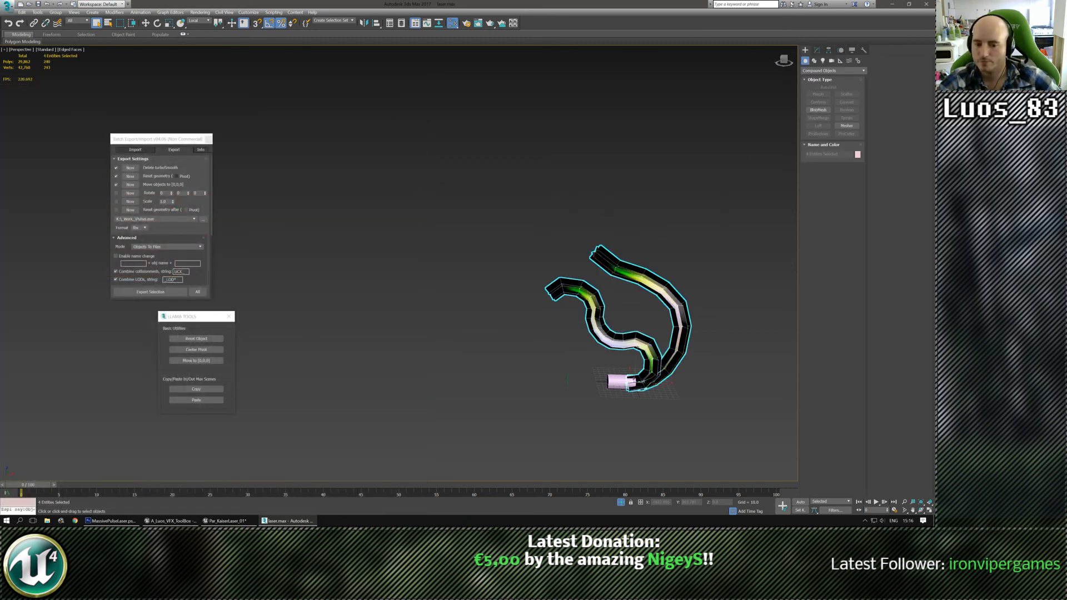
{"action": "key", "text": "m"}
{"action": "scroll", "coordinate": [603, 325], "scroll_direction": "up", "scroll_amount": 3}
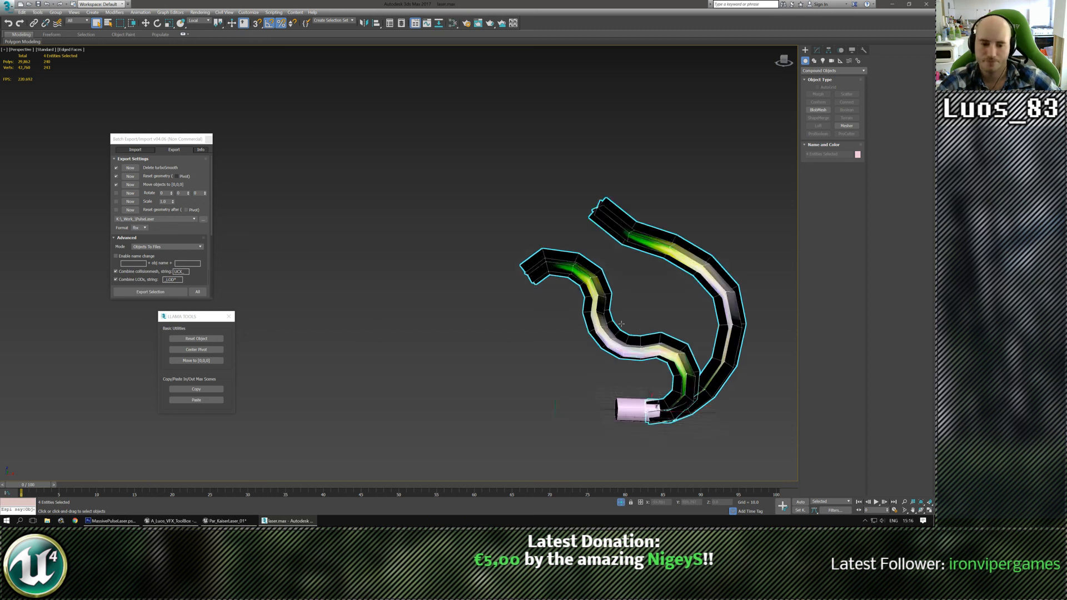
{"action": "scroll", "coordinate": [666, 307], "scroll_direction": "down", "scroll_amount": 1}
Select only the long curved mesh and open the UV editor of its existing Unwrap UVW modifier
{"action": "middle_click_drag", "start_coordinate": [667, 307], "coordinate": [526, 289]}
{"action": "left_click_drag", "start_coordinate": [673, 165], "coordinate": [595, 247]}
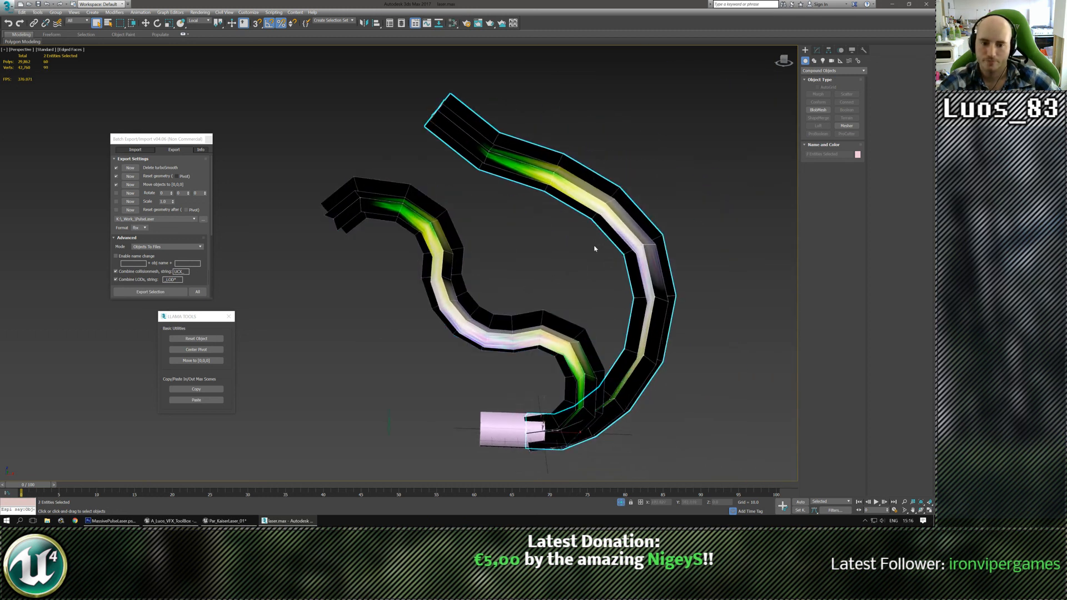
{"action": "left_click", "coordinate": [815, 51]}
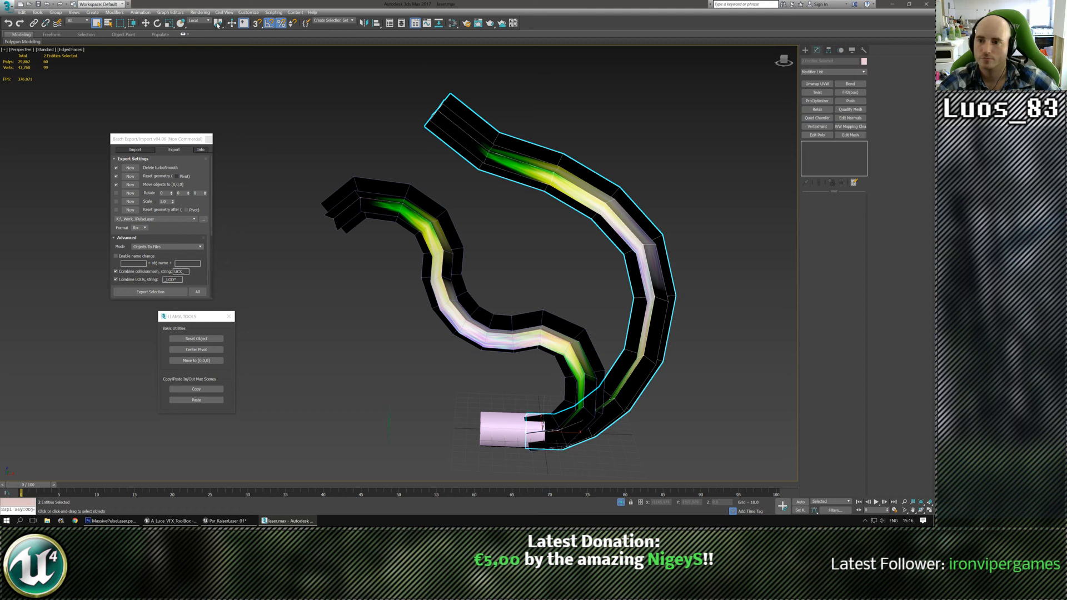
{"action": "left_click", "coordinate": [146, 23]}
{"action": "left_click", "coordinate": [524, 158]}
{"action": "left_click", "coordinate": [523, 159]}
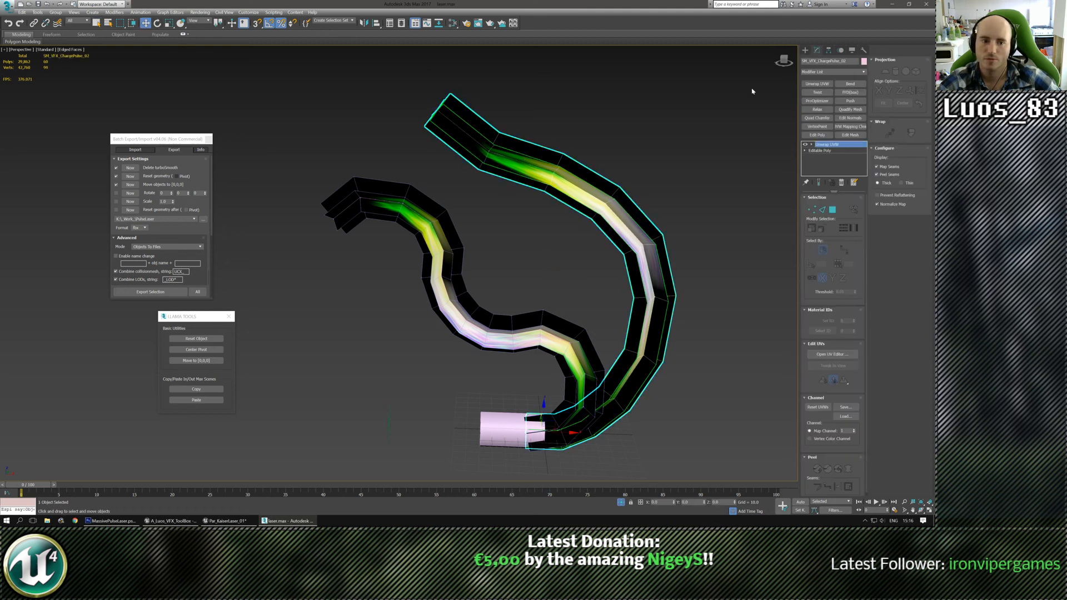
{"action": "left_click", "coordinate": [832, 354]}
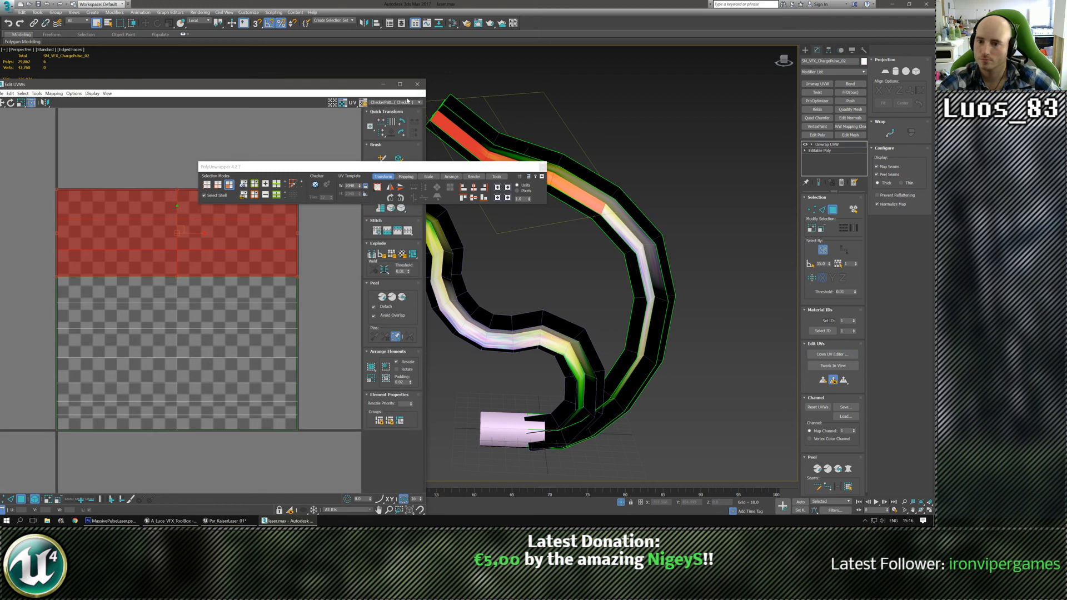
Replace the checker background in the UV editor with the coloured beam texture map and clear the polygon selection
{"action": "left_click", "coordinate": [395, 102]}
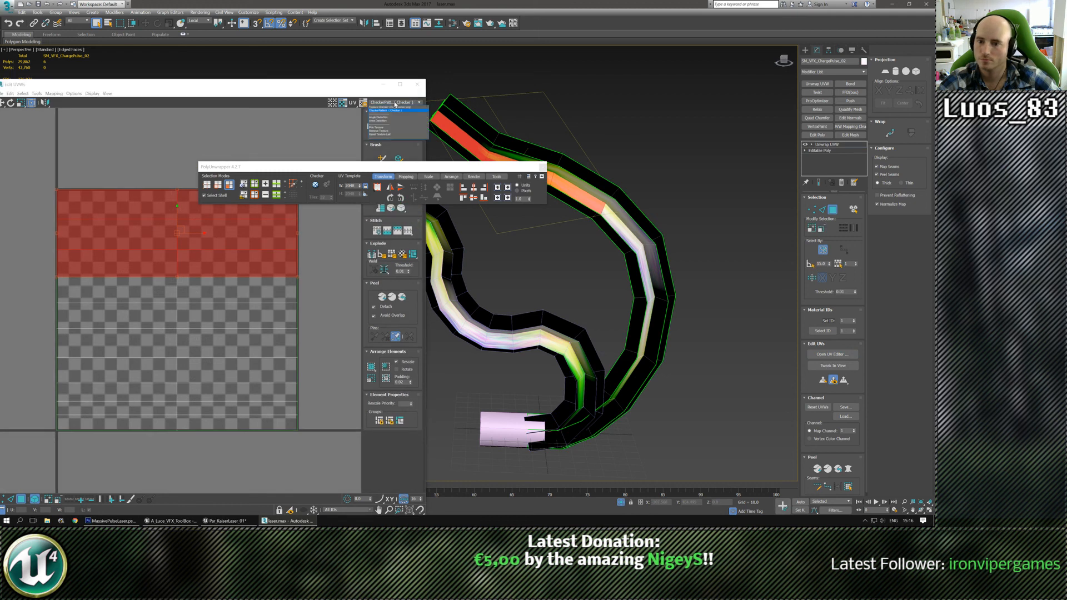
{"action": "left_click", "coordinate": [390, 134]}
{"action": "left_click", "coordinate": [392, 102]}
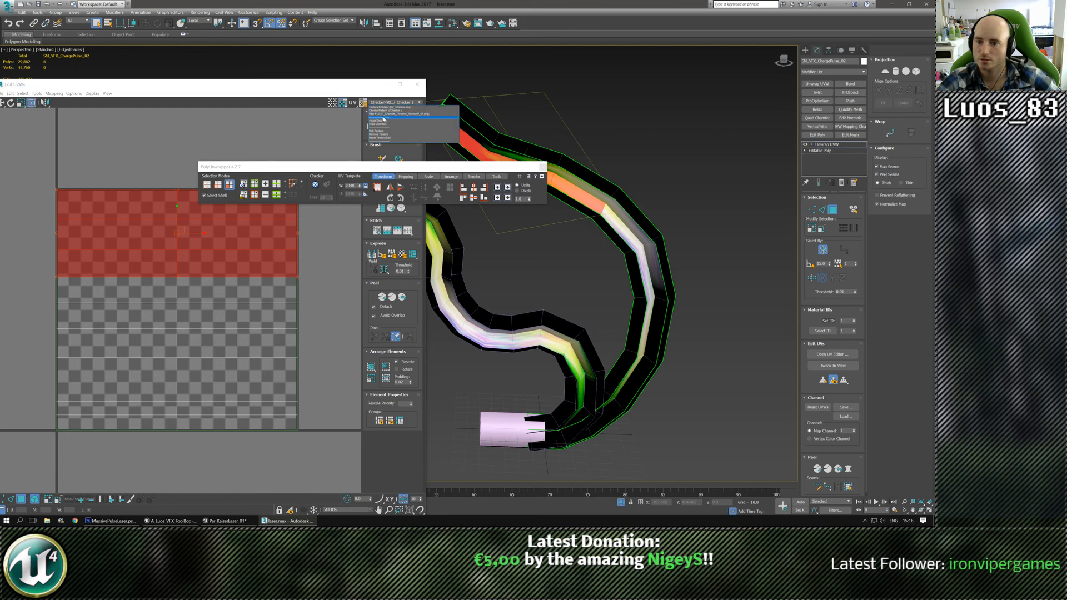
{"action": "left_click", "coordinate": [383, 116]}
{"action": "scroll", "coordinate": [228, 292], "scroll_direction": "down", "scroll_amount": 3}
{"action": "left_click", "coordinate": [324, 335]}
Select all UV polygons of the long curved mesh and rotate them 90 degrees over the beam texture
{"action": "left_click_drag", "start_coordinate": [100, 216], "coordinate": [150, 405]}
{"action": "left_click", "coordinate": [89, 332]}
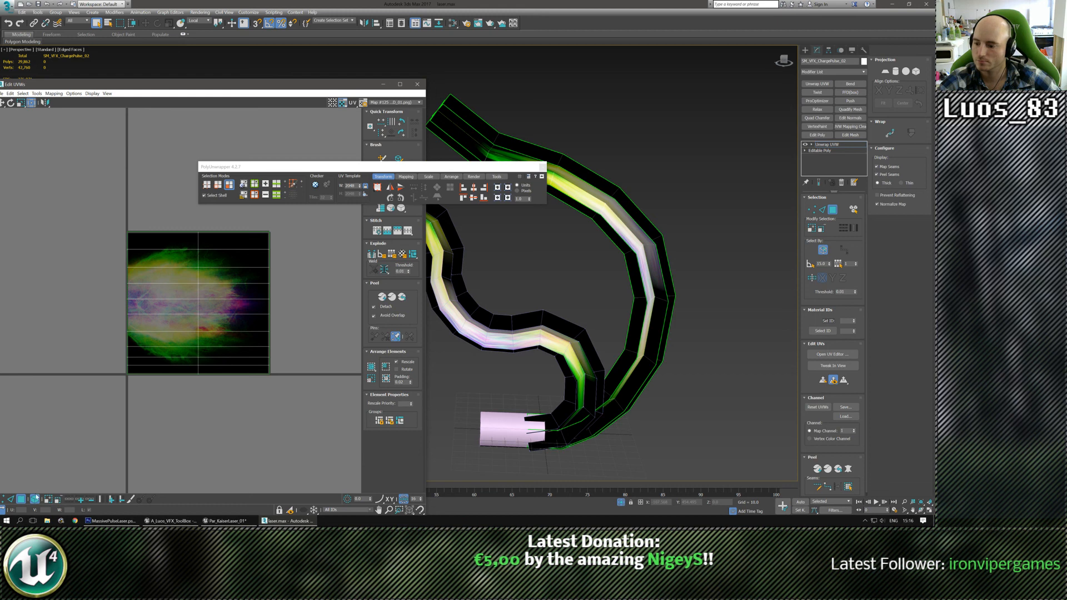
{"action": "left_click_drag", "start_coordinate": [71, 206], "coordinate": [161, 381]}
{"action": "middle_click_drag", "start_coordinate": [161, 381], "coordinate": [169, 382]}
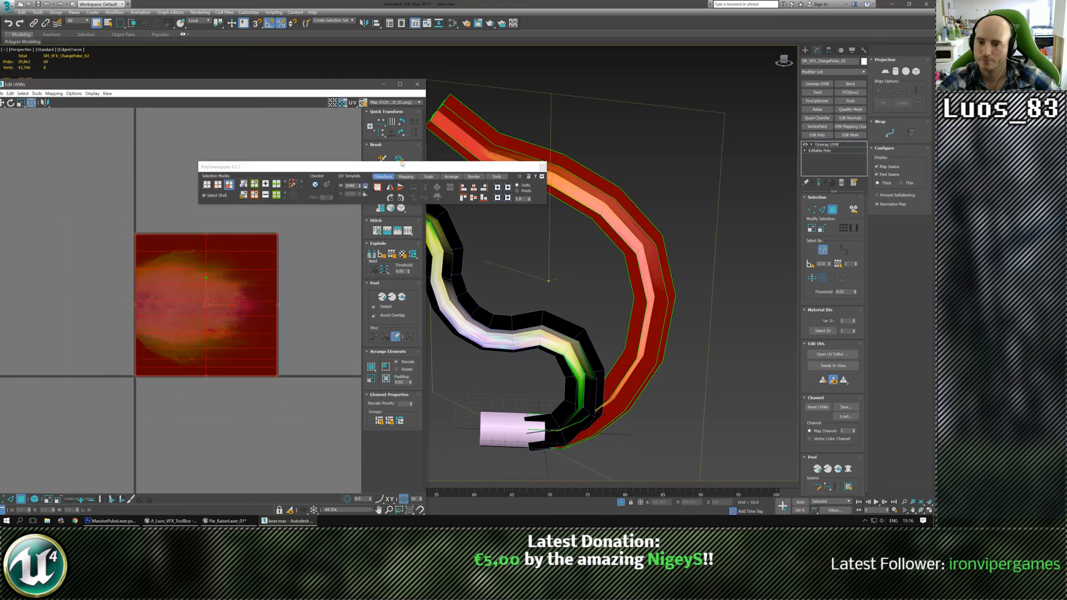
{"action": "left_click", "coordinate": [401, 122]}
{"action": "left_click", "coordinate": [317, 262]}
{"action": "scroll", "coordinate": [133, 323], "scroll_direction": "down", "scroll_amount": 2}
{"action": "middle_click_drag", "start_coordinate": [67, 273], "coordinate": [88, 268]}
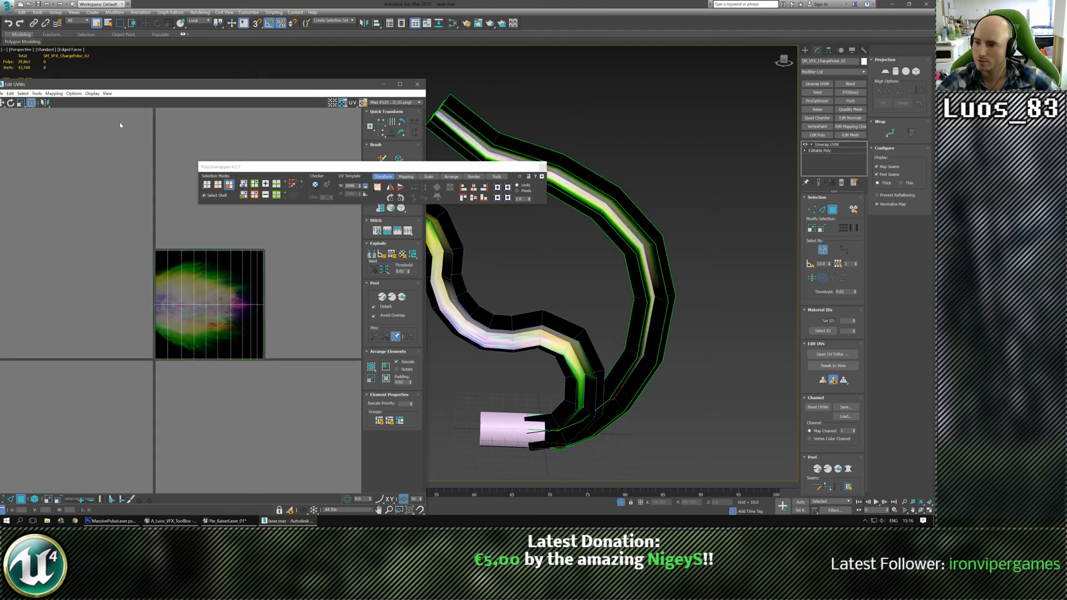
Reposition the UV editor and, at Vertex level, evenly space the top, bottom and middle UV vertex rows horizontally
{"action": "left_click_drag", "start_coordinate": [144, 88], "coordinate": [202, 59]}
{"action": "left_click", "coordinate": [60, 471]}
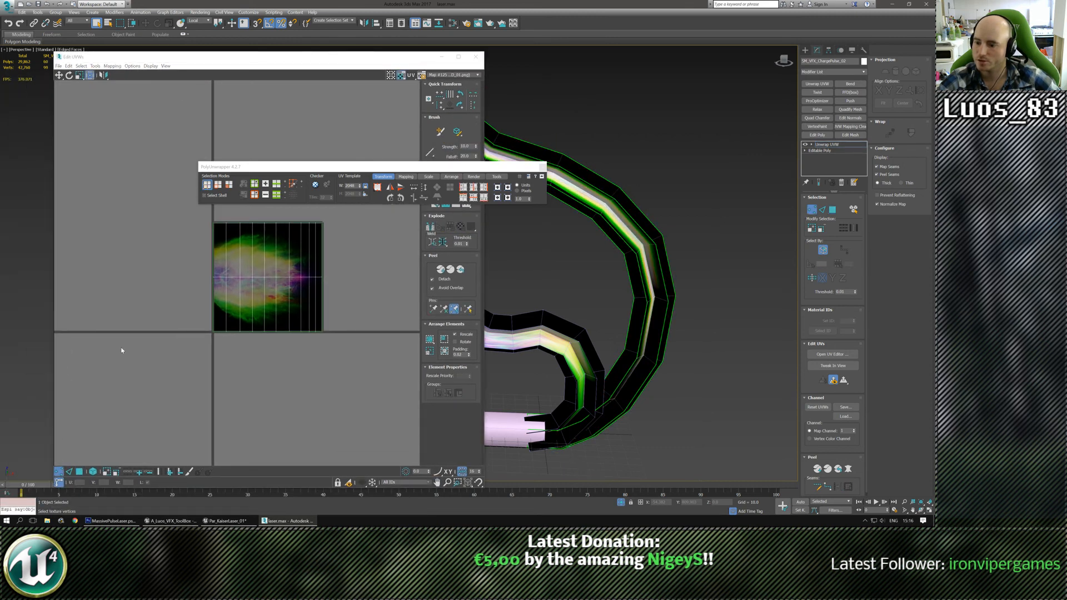
{"action": "left_click", "coordinate": [475, 97]}
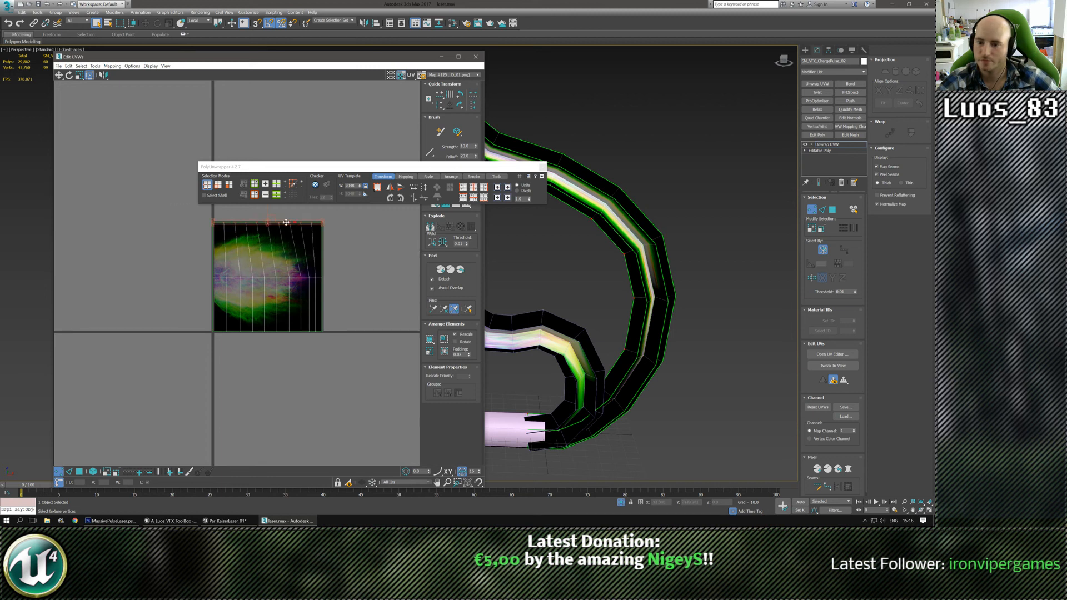
{"action": "left_click_drag", "start_coordinate": [135, 305], "coordinate": [348, 358]}
{"action": "left_click", "coordinate": [474, 94]}
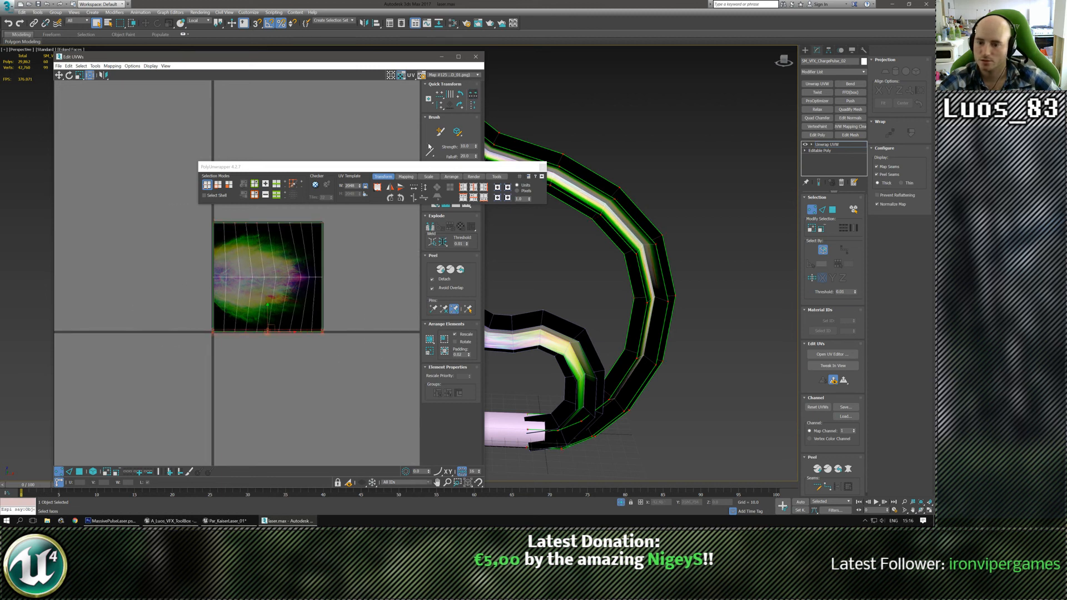
{"action": "left_click_drag", "start_coordinate": [350, 259], "coordinate": [198, 294]}
{"action": "left_click", "coordinate": [474, 95]}
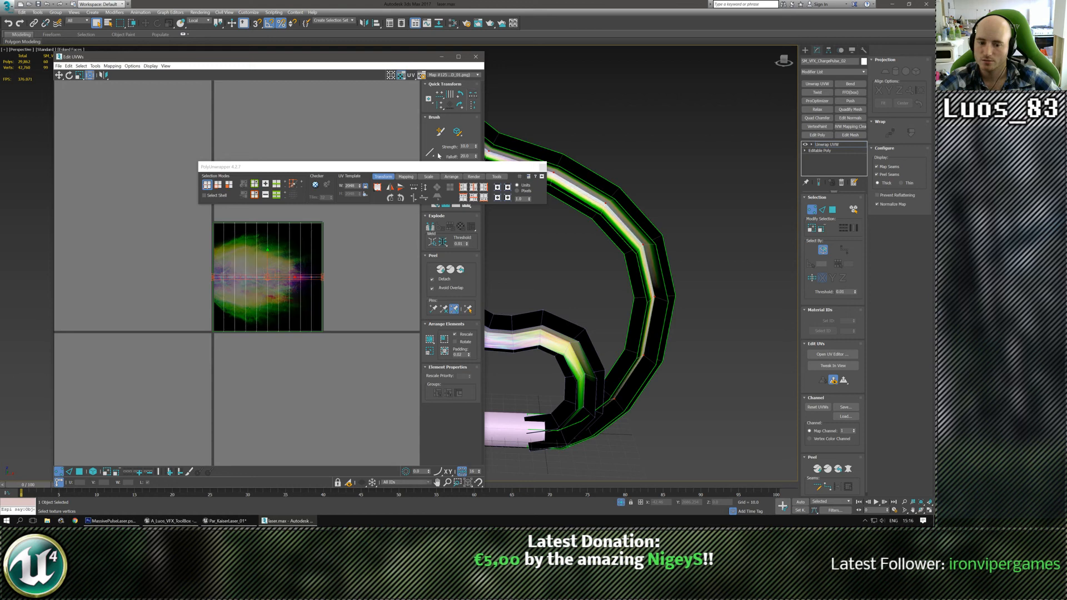
{"action": "left_click", "coordinate": [290, 345]}
Rotate all UV vertices 180 degrees to reverse the texture along the long mesh, and collapse it to Editable Poly
{"action": "middle_click_drag", "start_coordinate": [553, 321], "coordinate": [631, 317]}
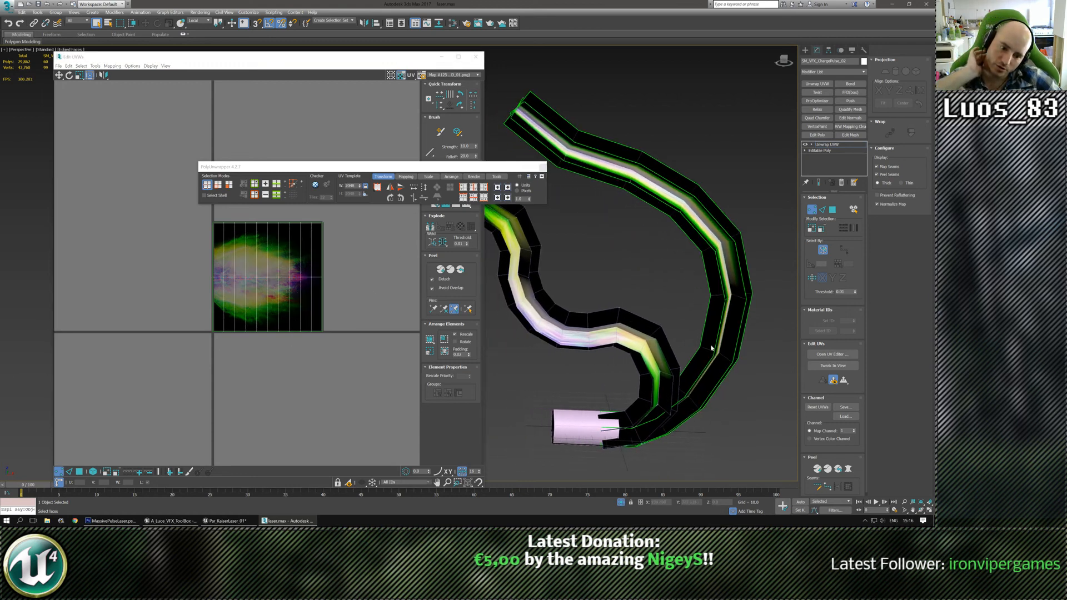
{"action": "middle_click_drag", "start_coordinate": [222, 313], "coordinate": [230, 323]}
{"action": "left_click_drag", "start_coordinate": [119, 209], "coordinate": [404, 399]}
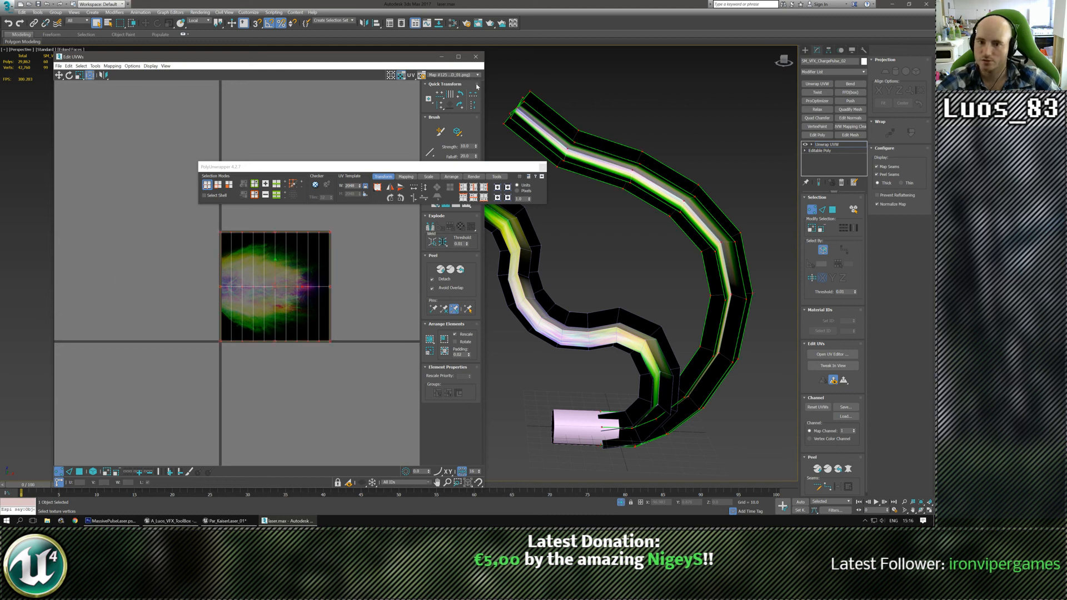
{"action": "left_click", "coordinate": [459, 94]}
{"action": "left_click", "coordinate": [619, 271]}
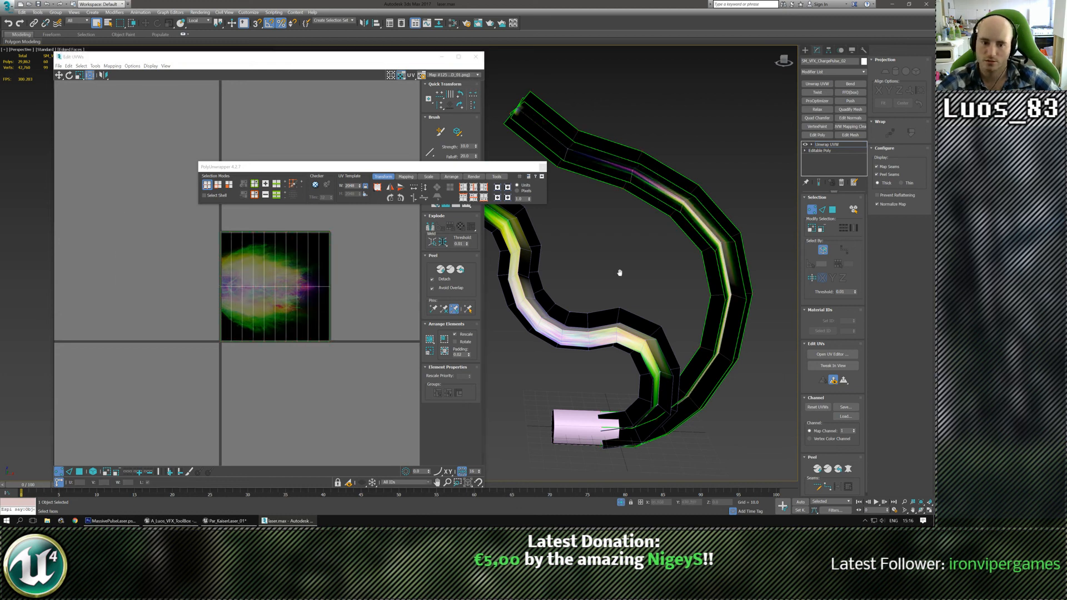
{"action": "left_click", "coordinate": [375, 324]}
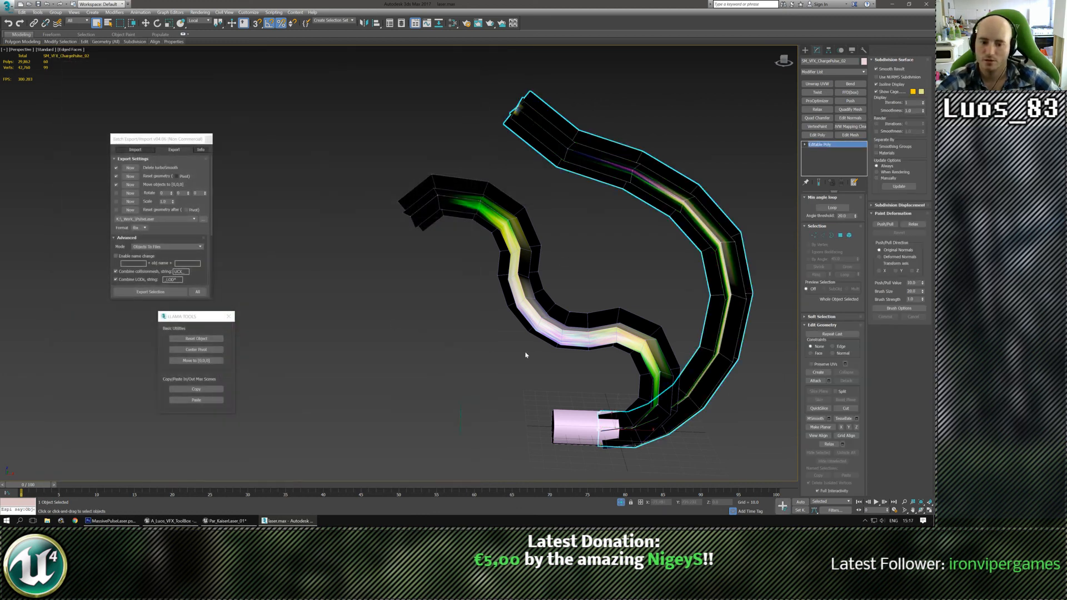
Add an Unwrap UVW modifier to the shorter S-shaped mesh and open its UV editor in an enlarged window
{"action": "left_click", "coordinate": [534, 335]}
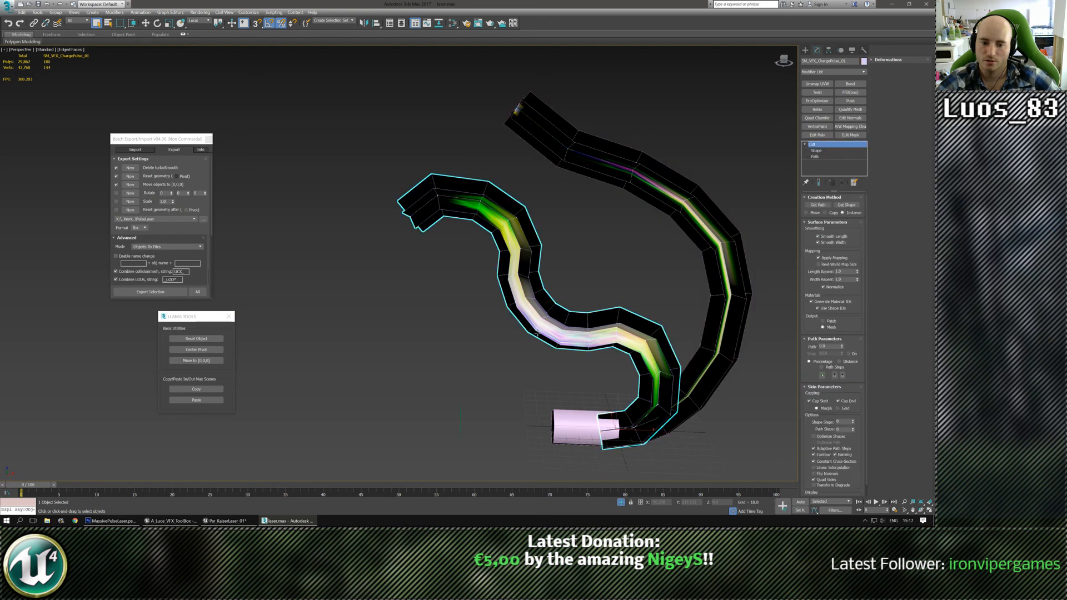
{"action": "left_click", "coordinate": [823, 84]}
{"action": "left_click", "coordinate": [820, 354]}
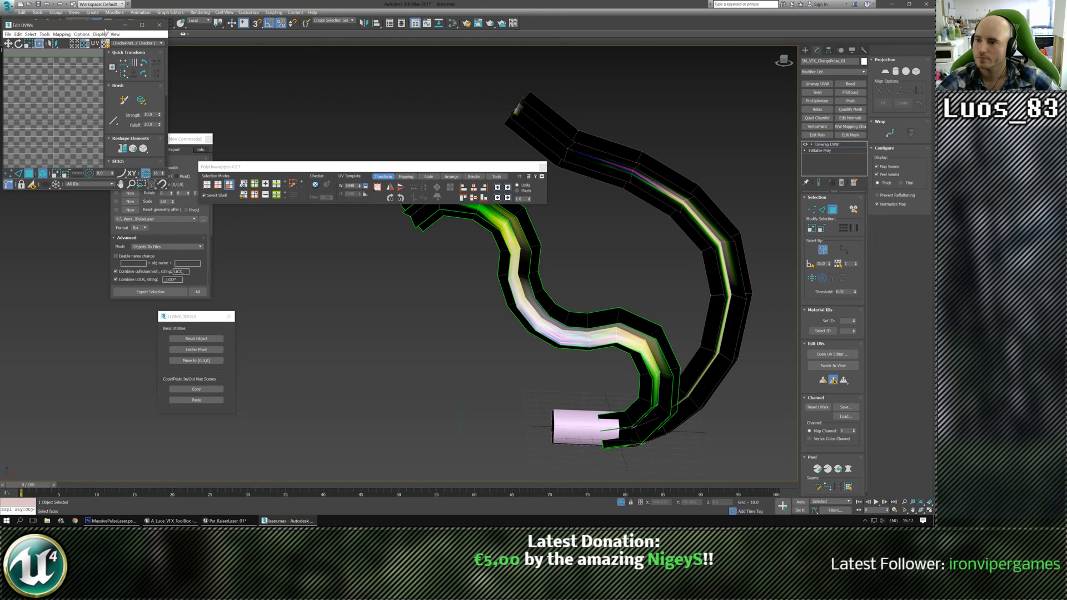
{"action": "left_click_drag", "start_coordinate": [108, 28], "coordinate": [192, 103]}
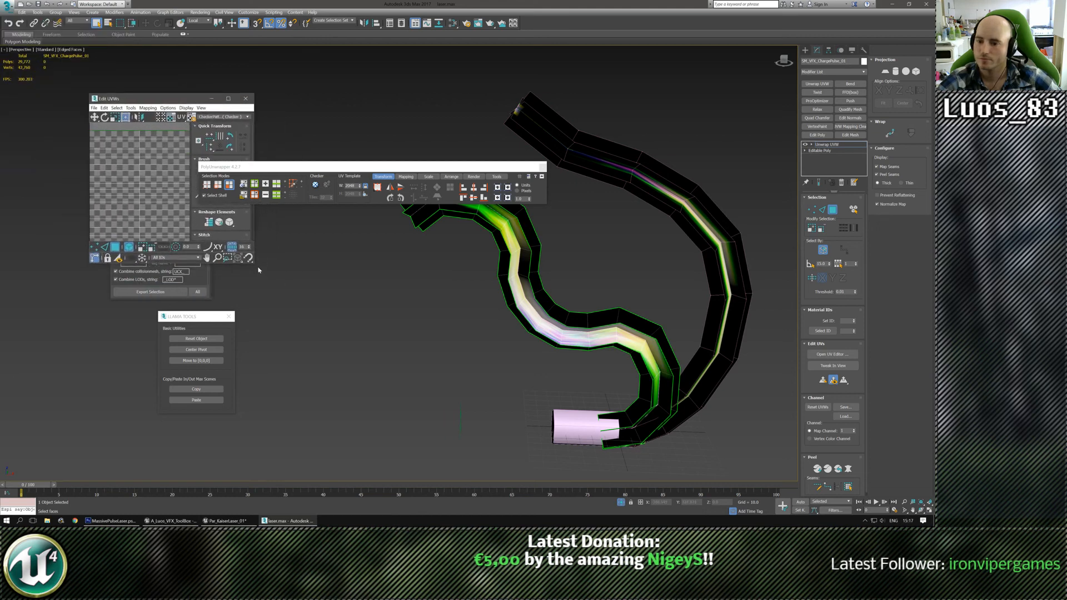
{"action": "left_click_drag", "start_coordinate": [255, 265], "coordinate": [484, 411]}
{"action": "scroll", "coordinate": [143, 195], "scroll_direction": "down", "scroll_amount": 5}
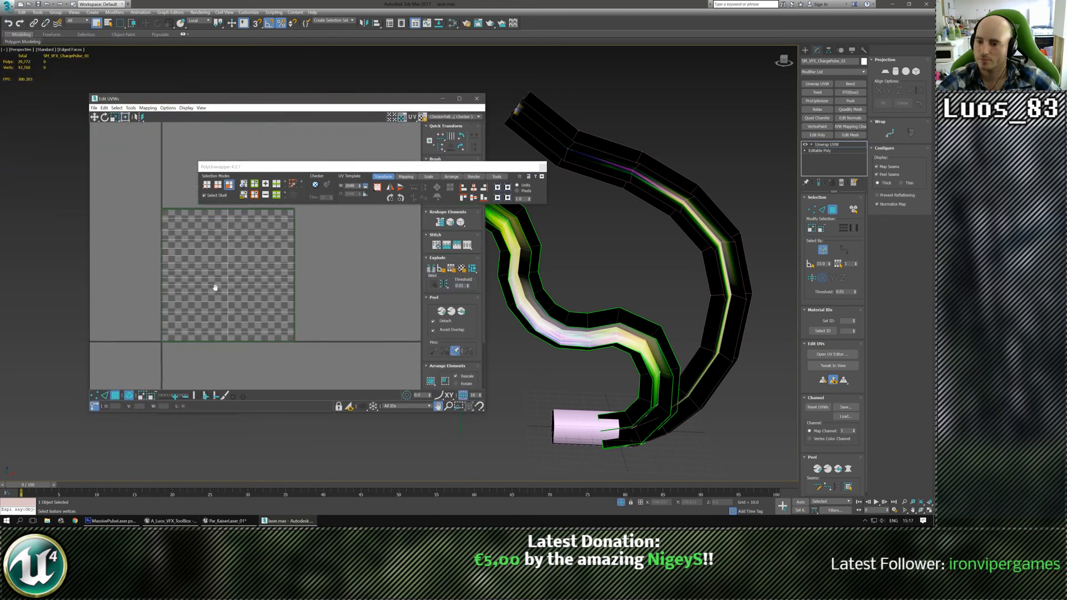
Select all UV polygons of the S-shaped mesh and rotate them so the beam texture runs along it in the reversed direction
{"action": "left_click_drag", "start_coordinate": [143, 195], "coordinate": [352, 369]}
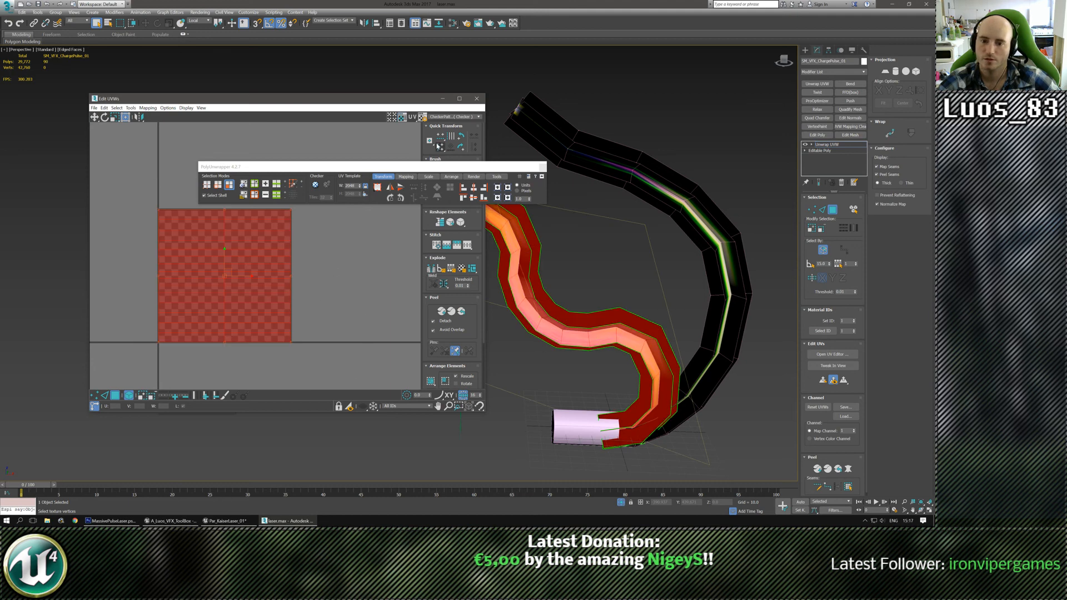
{"action": "left_click", "coordinate": [385, 267]}
{"action": "middle_click_drag", "start_coordinate": [607, 305], "coordinate": [638, 300]}
{"action": "scroll", "coordinate": [302, 298], "scroll_direction": "down", "scroll_amount": 3}
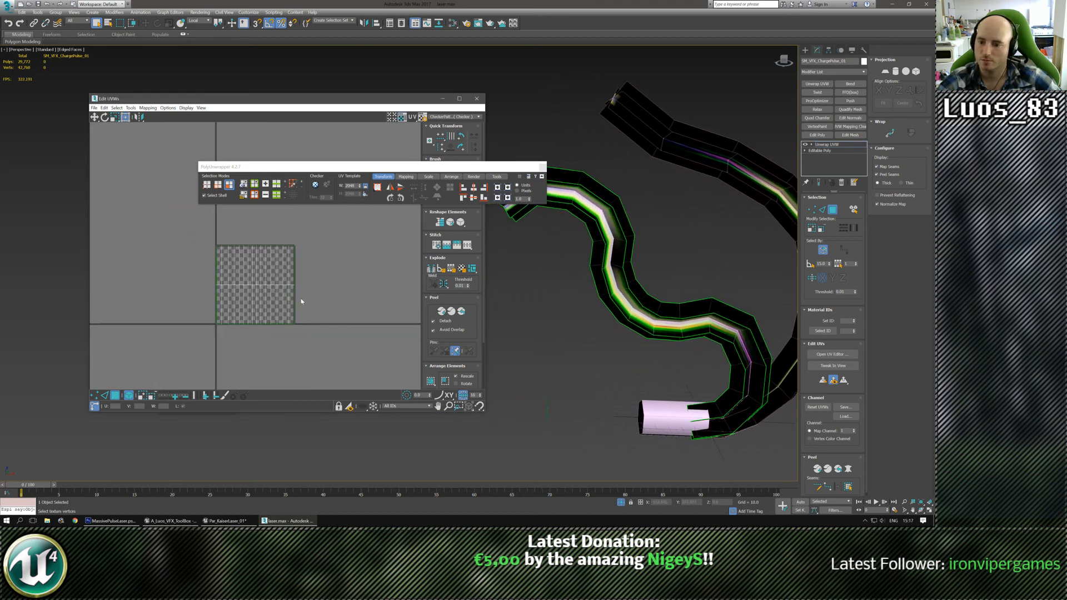
{"action": "left_click", "coordinate": [264, 310]}
{"action": "left_click", "coordinate": [372, 241]}
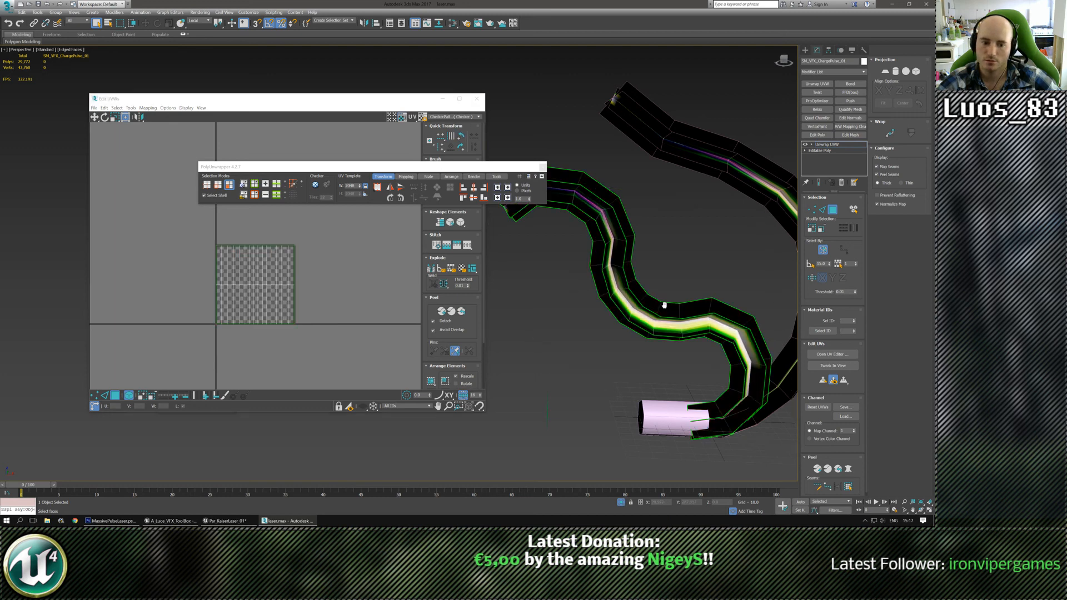
{"action": "middle_click_drag", "start_coordinate": [664, 305], "coordinate": [670, 326], "text": "alt"}
{"action": "scroll", "coordinate": [199, 284], "scroll_direction": "up", "scroll_amount": 2}
{"action": "scroll", "coordinate": [309, 272], "scroll_direction": "up", "scroll_amount": 2}
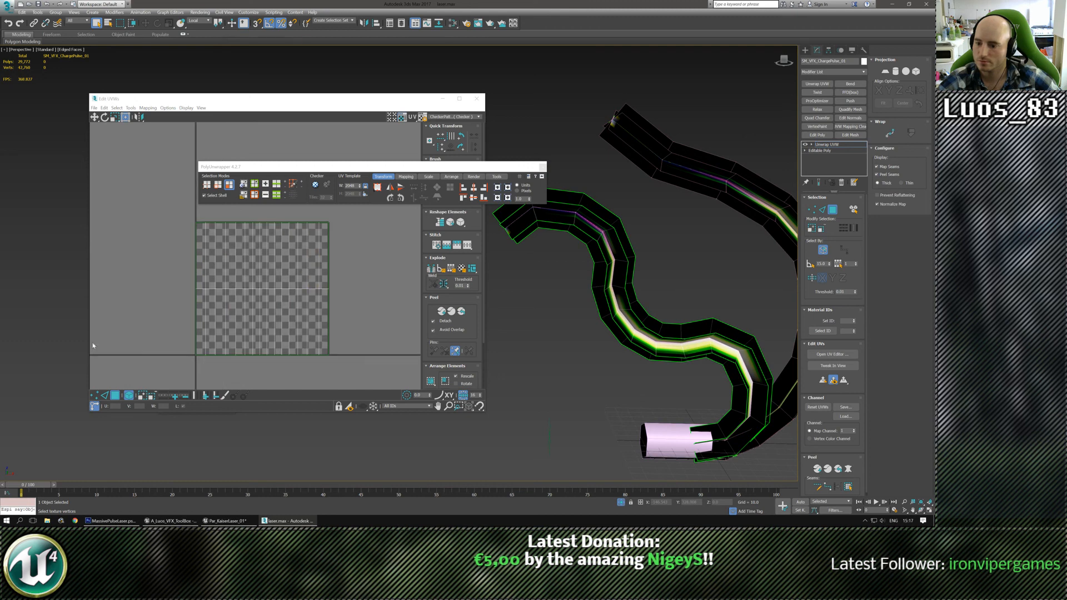
Evenly space the S-shaped mesh's top, middle and bottom UV vertex rows horizontally, and collapse the mesh to Editable Poly
{"action": "left_click", "coordinate": [96, 404]}
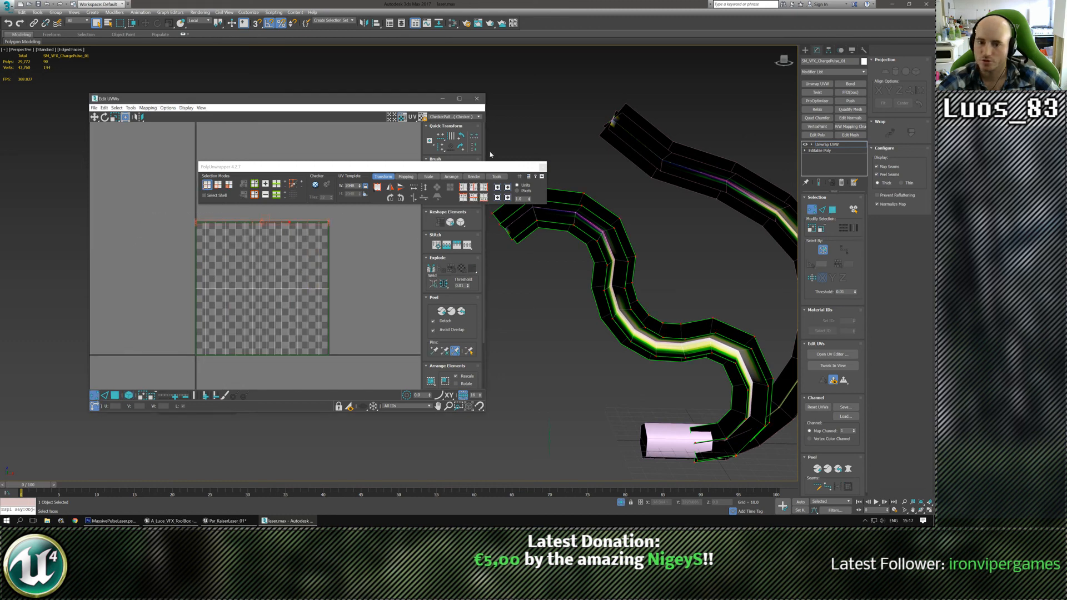
{"action": "left_click", "coordinate": [474, 134]}
{"action": "left_click_drag", "start_coordinate": [351, 283], "coordinate": [184, 292]}
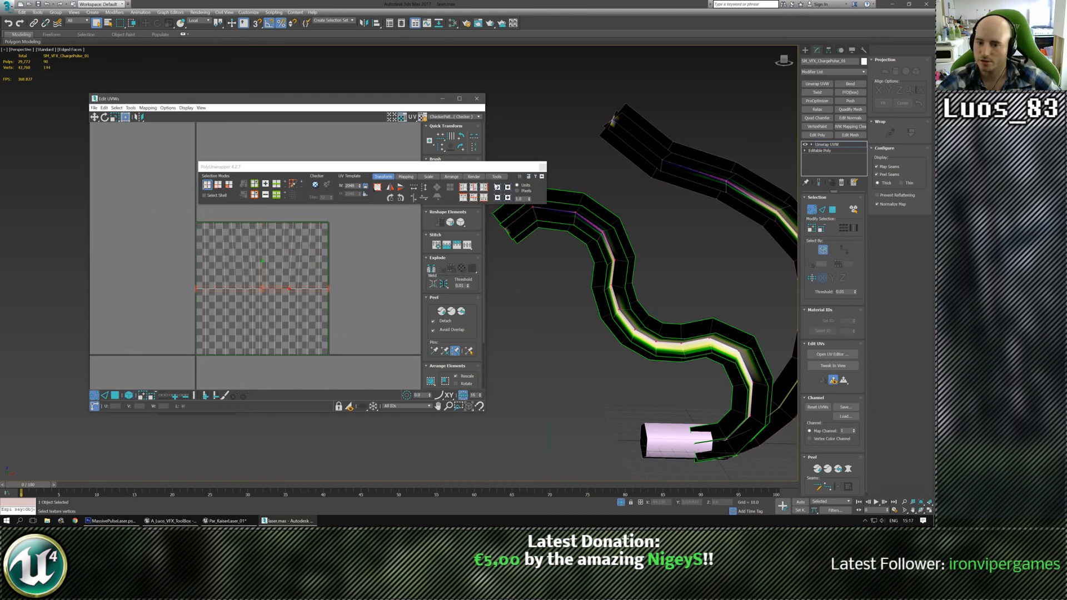
{"action": "left_click", "coordinate": [474, 135]}
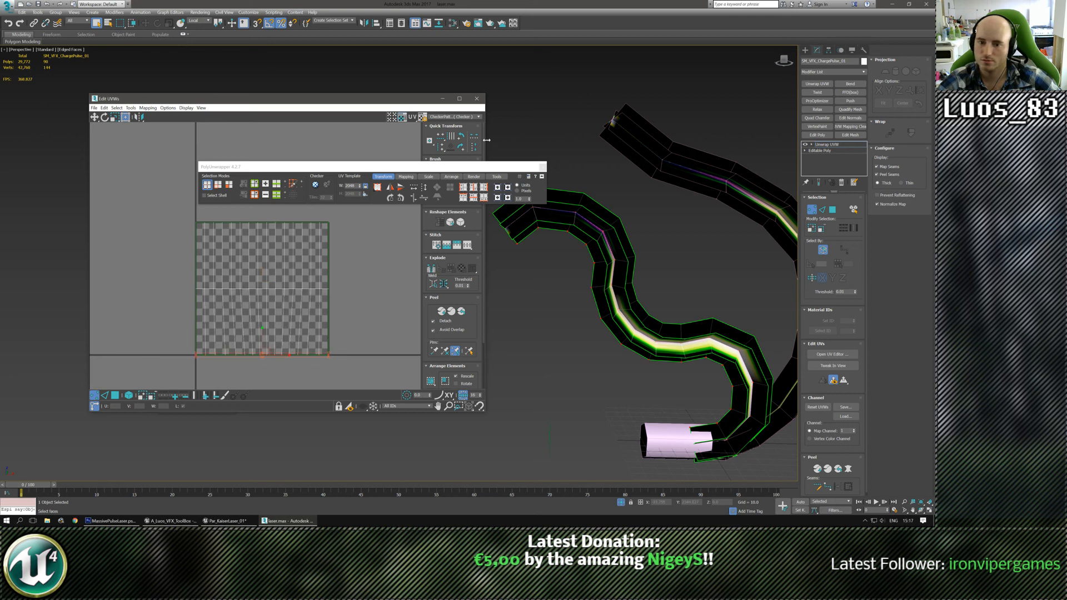
{"action": "scroll", "coordinate": [387, 277], "scroll_direction": "down", "scroll_amount": 2}
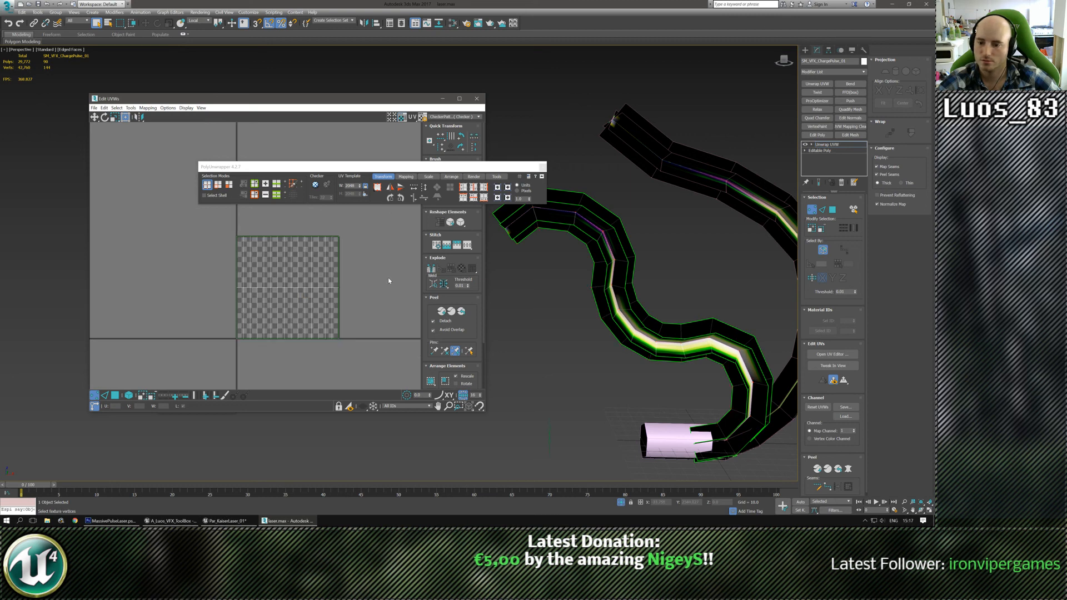
{"action": "left_click", "coordinate": [476, 99]}
{"action": "middle_click_drag", "start_coordinate": [588, 281], "coordinate": [650, 222], "text": "alt"}
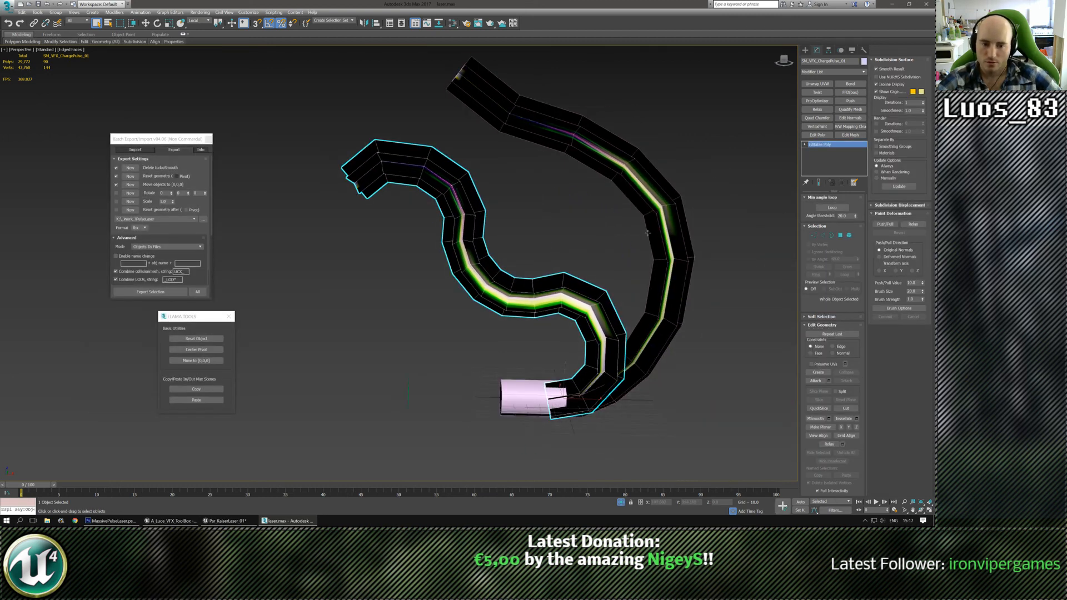
Select both curved ray meshes and batch export them as separate FBX files to the PulseLaser folder
{"action": "left_click", "coordinate": [657, 214], "text": "ctrl"}
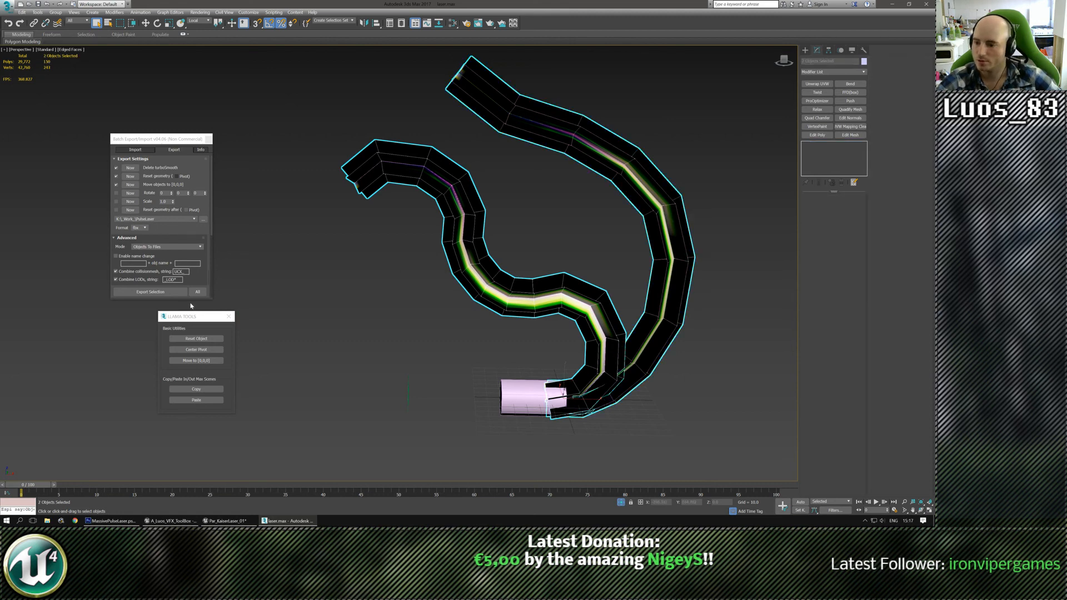
{"action": "left_click", "coordinate": [178, 292]}
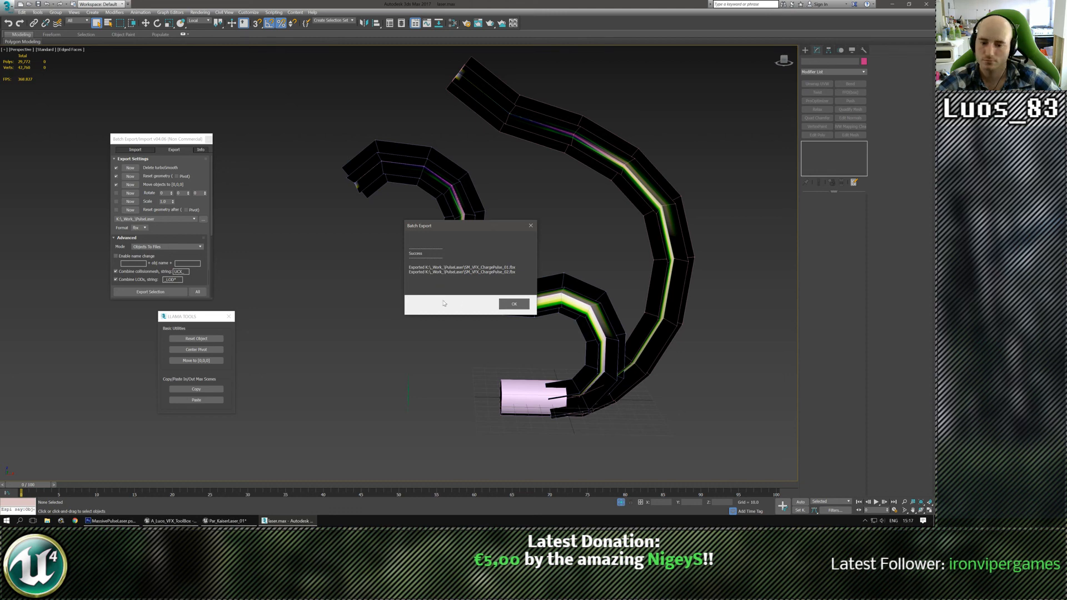
{"action": "left_click", "coordinate": [514, 304]}
Switch to Unreal Engine's import dialog, sort the files by modification date and open SM_VFX_ChargePulse_01.fbx and SM_VFX_ChargePulse_02.fbx for import
{"action": "key", "text": "alt+Tab"}
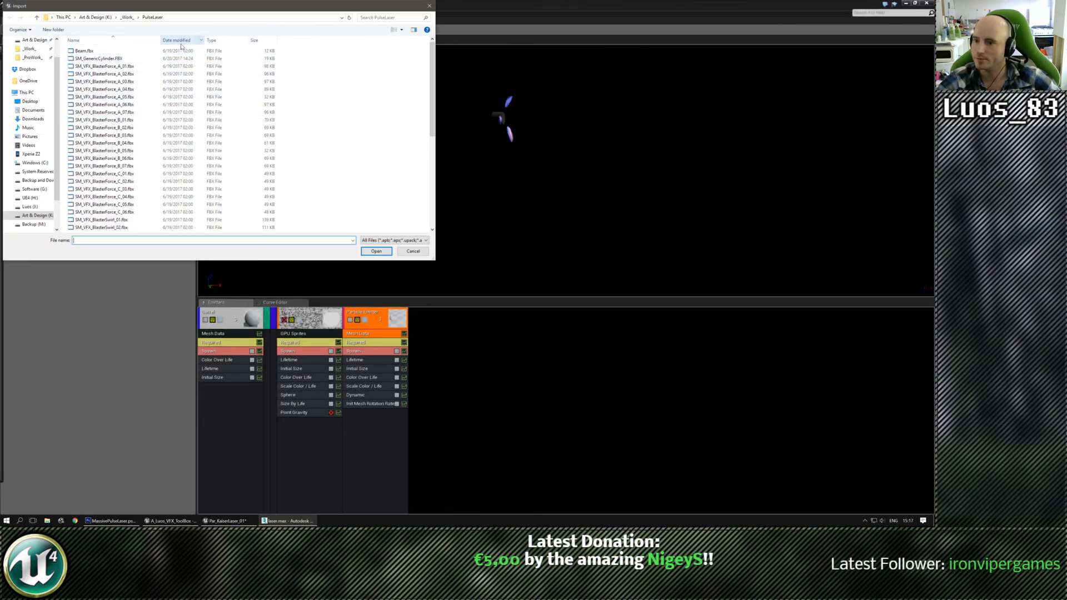
{"action": "left_click", "coordinate": [176, 40]}
{"action": "left_click", "coordinate": [103, 51]}
{"action": "left_click", "coordinate": [103, 58], "text": "shift"}
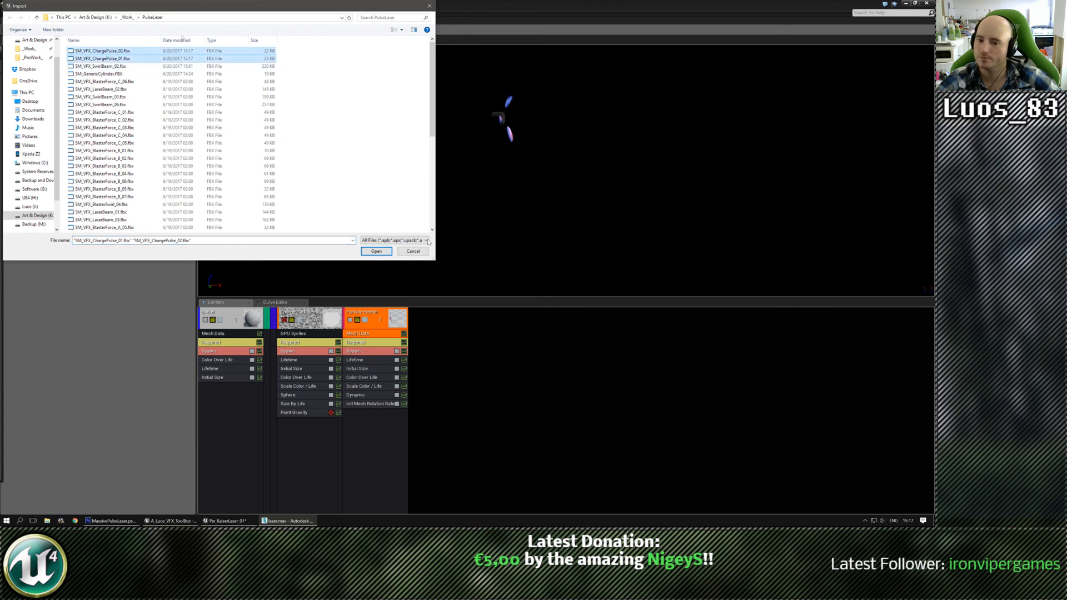
{"action": "left_click", "coordinate": [378, 253]}
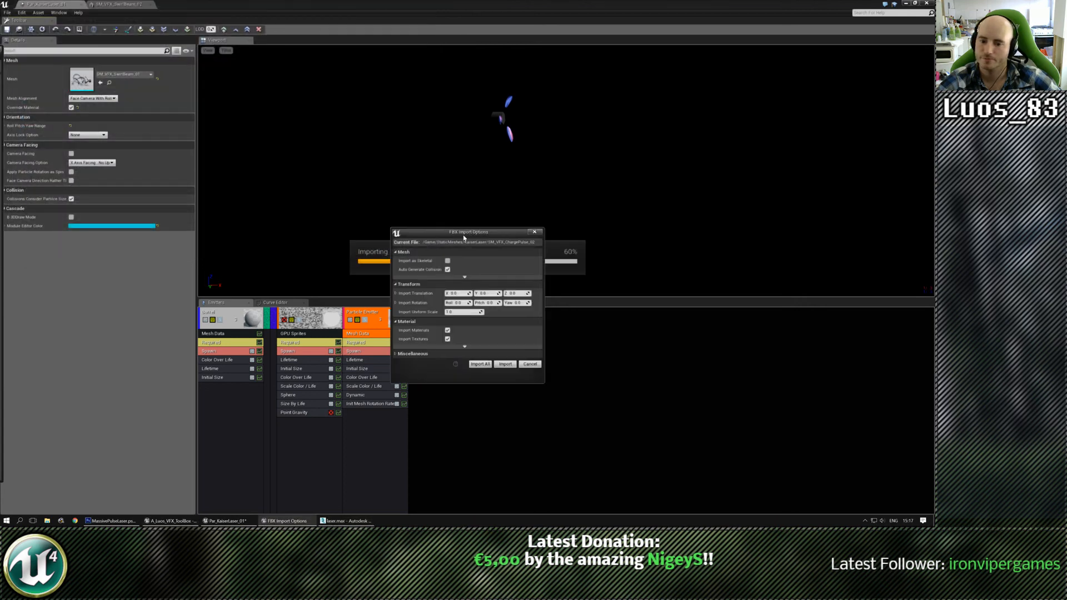
Expand the advanced Material and Mesh settings in the FBX import options
{"action": "left_click_drag", "start_coordinate": [464, 238], "coordinate": [439, 146]}
{"action": "left_click", "coordinate": [439, 256]}
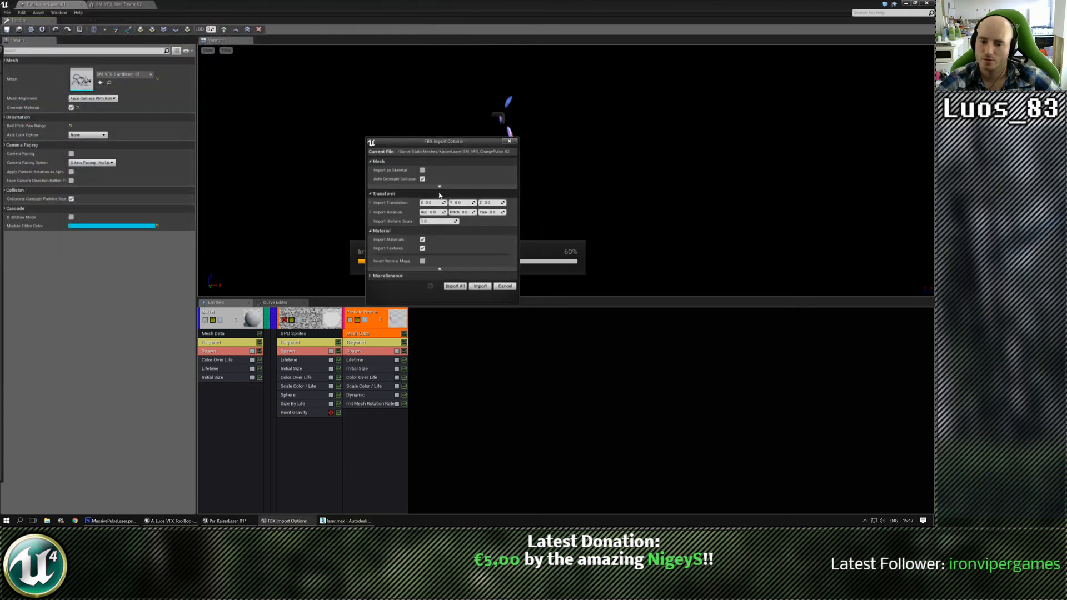
{"action": "left_click", "coordinate": [439, 186]}
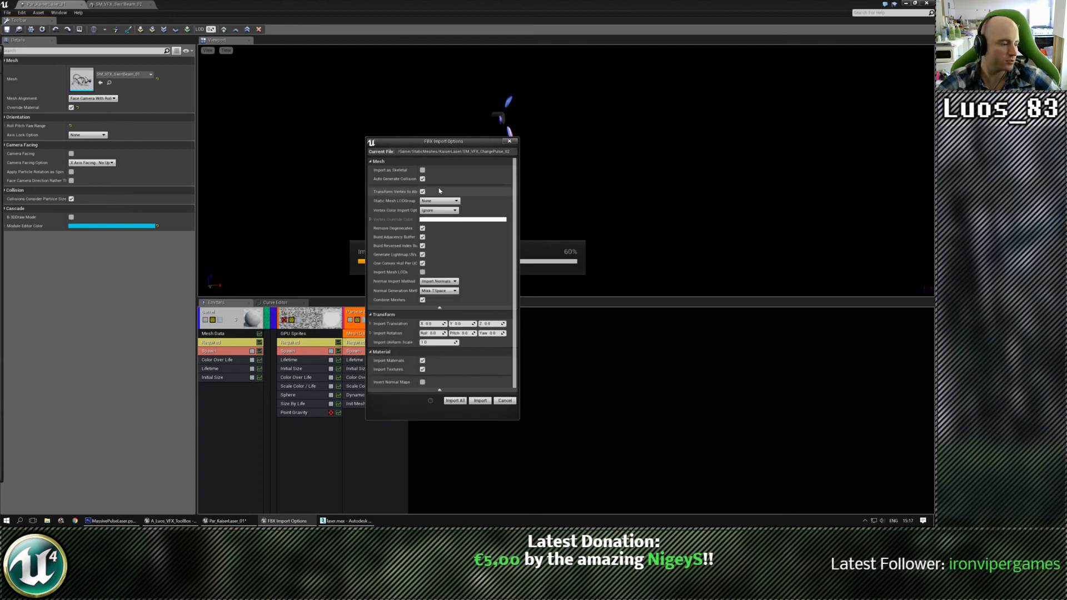
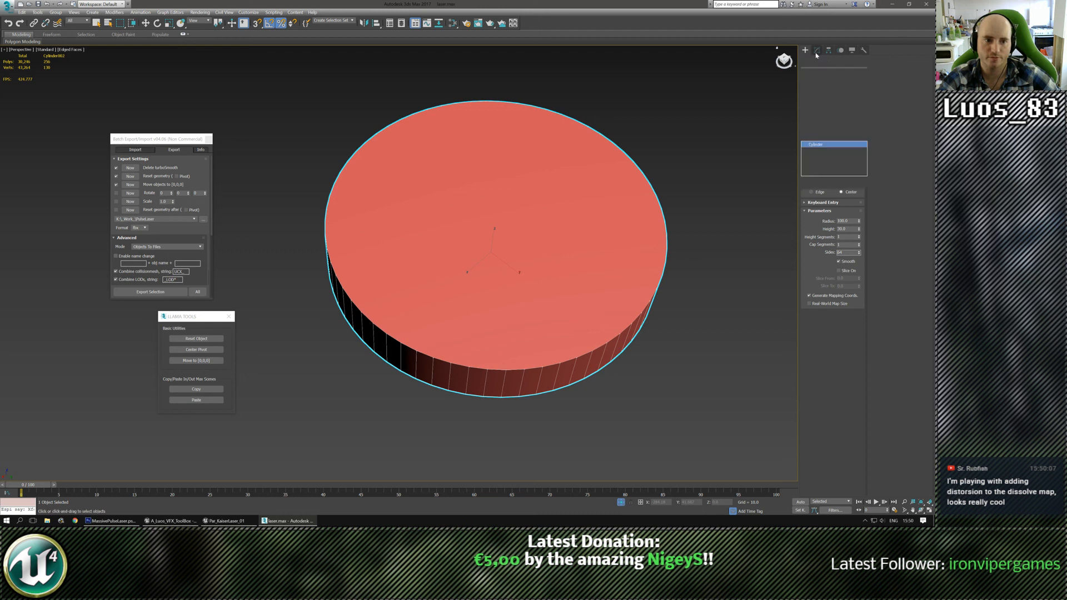
In 3ds Max, centre the 64-sided cylinder on the grid at X 0 and Y 0
{"action": "key", "text": "w"}
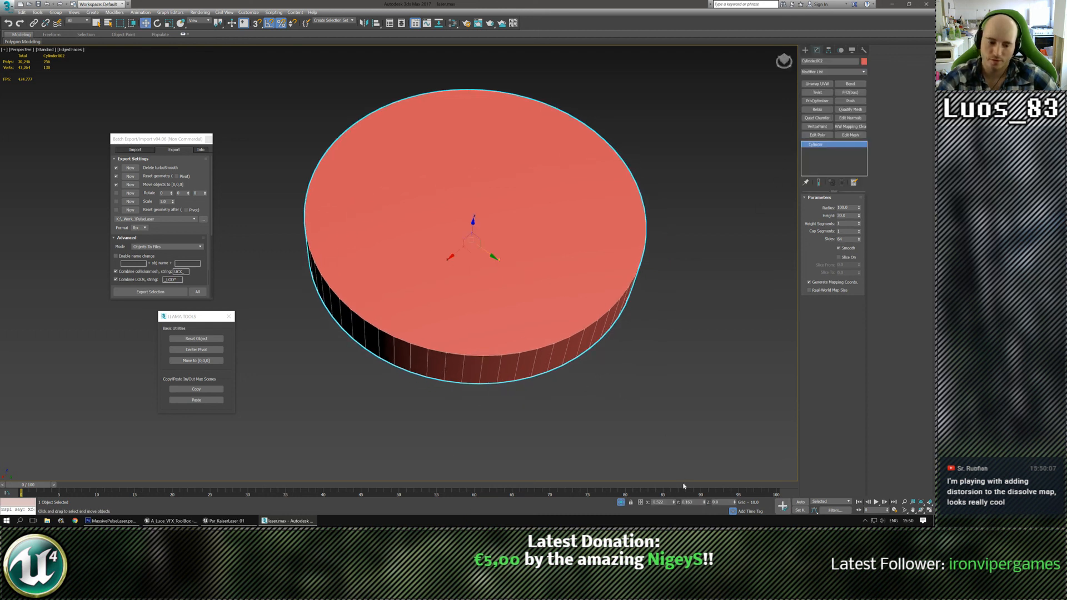
{"action": "right_click", "coordinate": [673, 502]}
{"action": "right_click", "coordinate": [703, 502]}
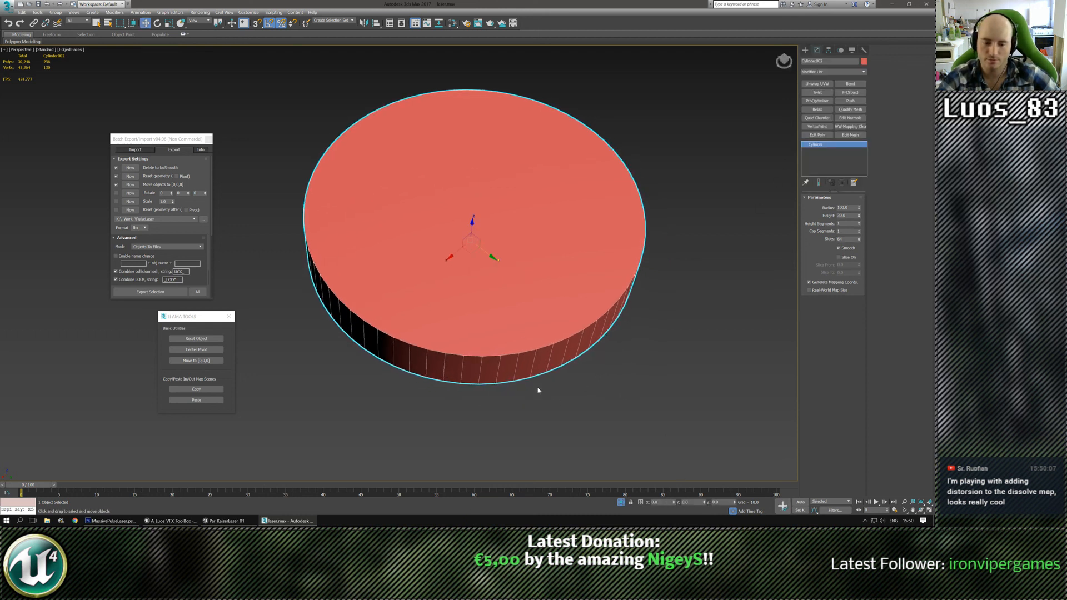
Convert the cylinder to Editable Poly and delete its top and side polygons, keeping only the bottom cap
{"action": "middle_click_drag", "start_coordinate": [538, 390], "coordinate": [544, 247], "text": "alt"}
{"action": "key", "text": "ctrl+e"}
{"action": "middle_click_drag", "start_coordinate": [545, 247], "coordinate": [564, 273]}
{"action": "left_click", "coordinate": [839, 235]}
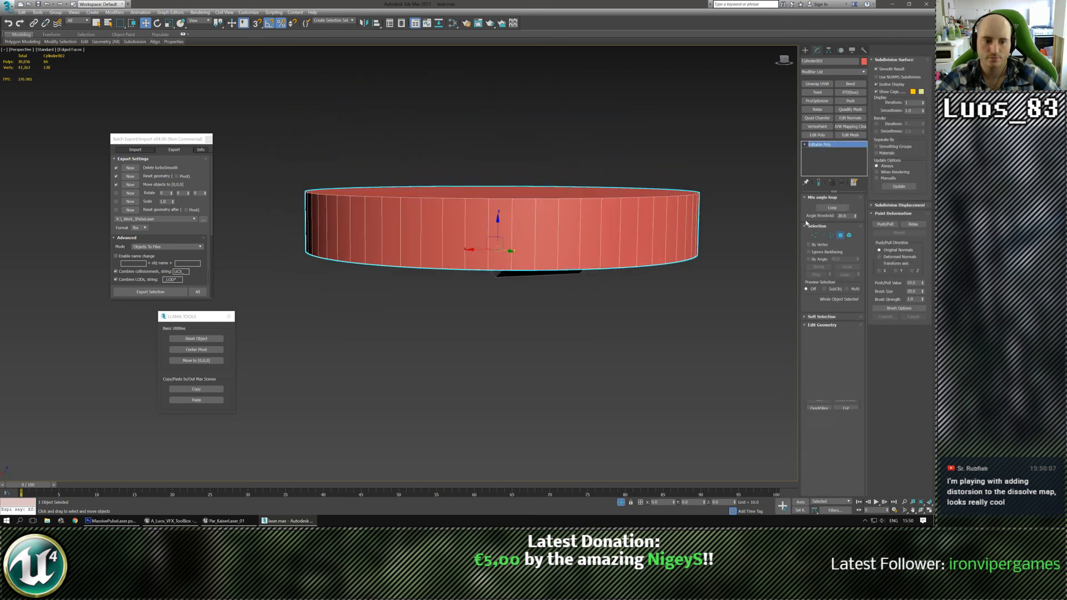
{"action": "left_click_drag", "start_coordinate": [748, 142], "coordinate": [276, 210]}
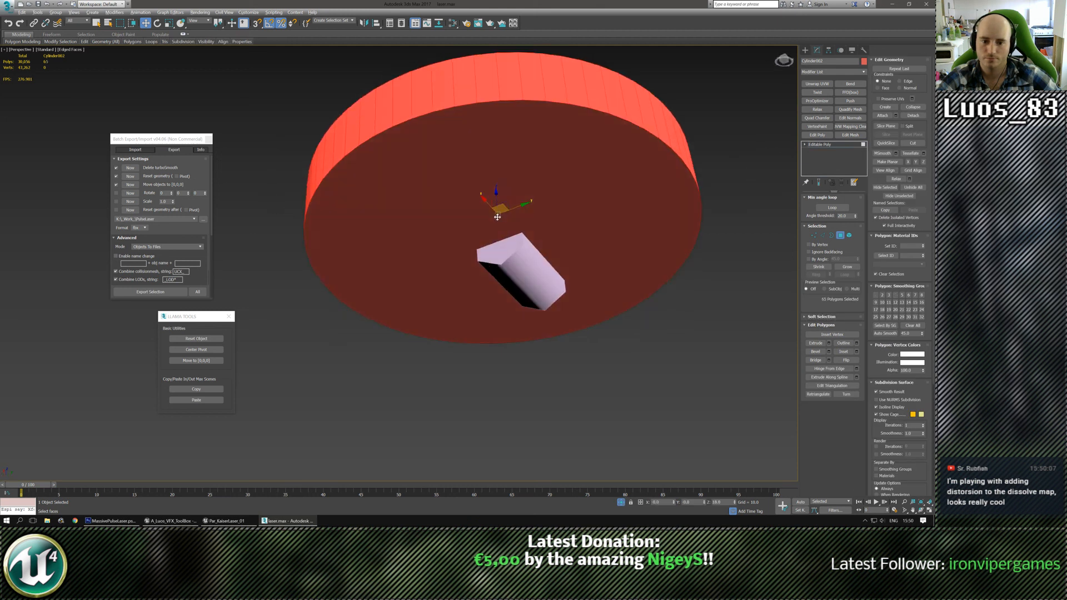
{"action": "key", "text": "Delete"}
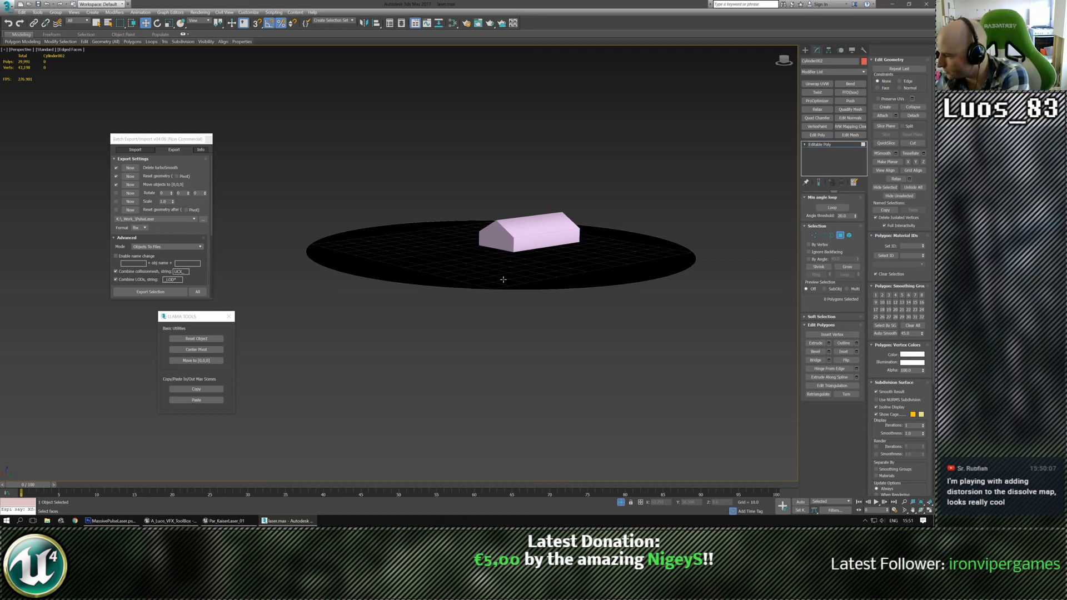
Select the disc's open outer border and create a linear shape named Cylinder from it
{"action": "middle_click_drag", "start_coordinate": [723, 238], "coordinate": [402, 248], "text": "alt"}
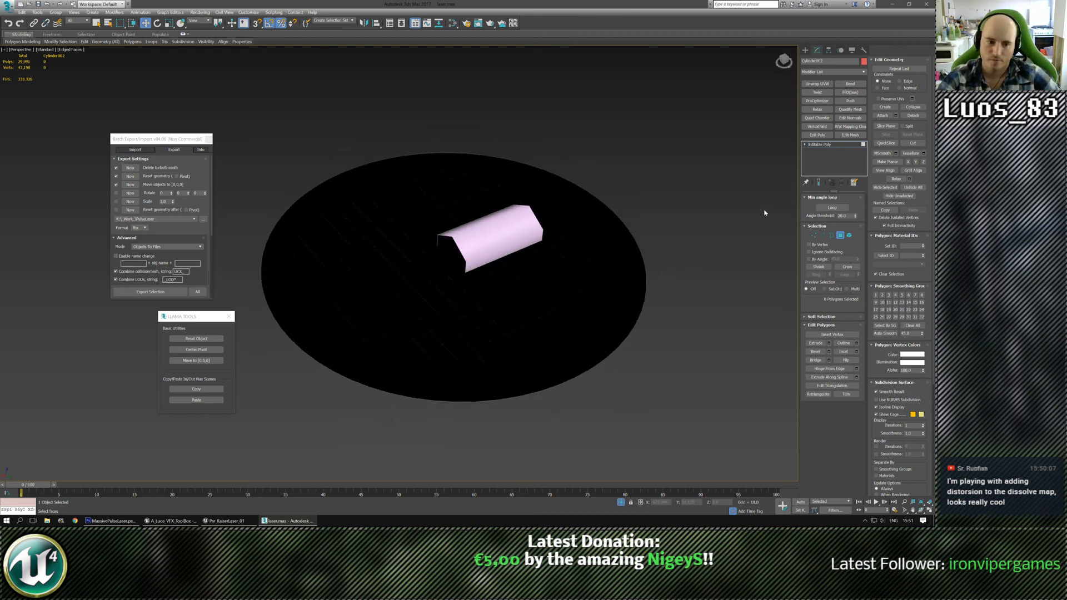
{"action": "left_click", "coordinate": [822, 234]}
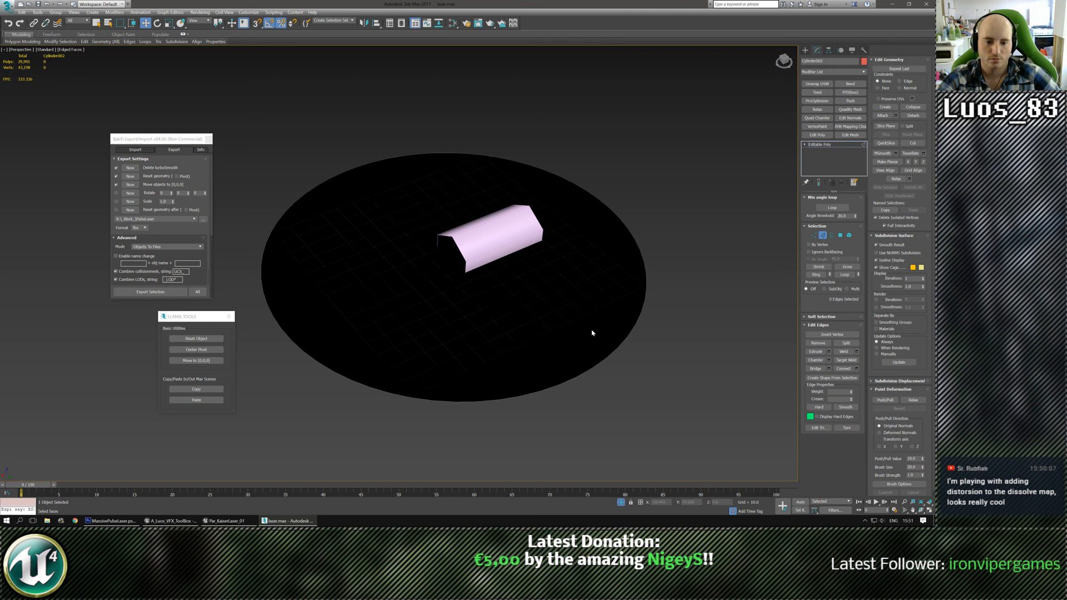
{"action": "left_click", "coordinate": [567, 380]}
{"action": "mouse_move", "coordinate": [567, 381]}
{"action": "middle_mouse_down", "text": "alt"}
{"action": "mouse_move", "coordinate": [670, 364]}
{"action": "mouse_move", "coordinate": [559, 371]}
{"action": "middle_mouse_up", "text": "alt"}
{"action": "scroll", "coordinate": [636, 369], "scroll_direction": "up", "scroll_amount": 3}
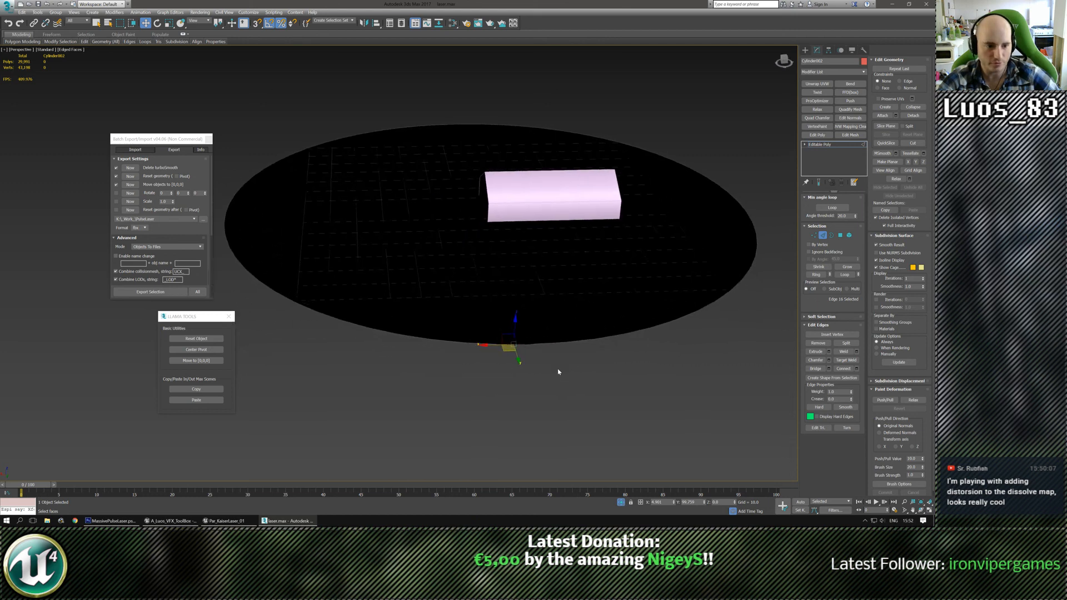
{"action": "left_click", "coordinate": [832, 235]}
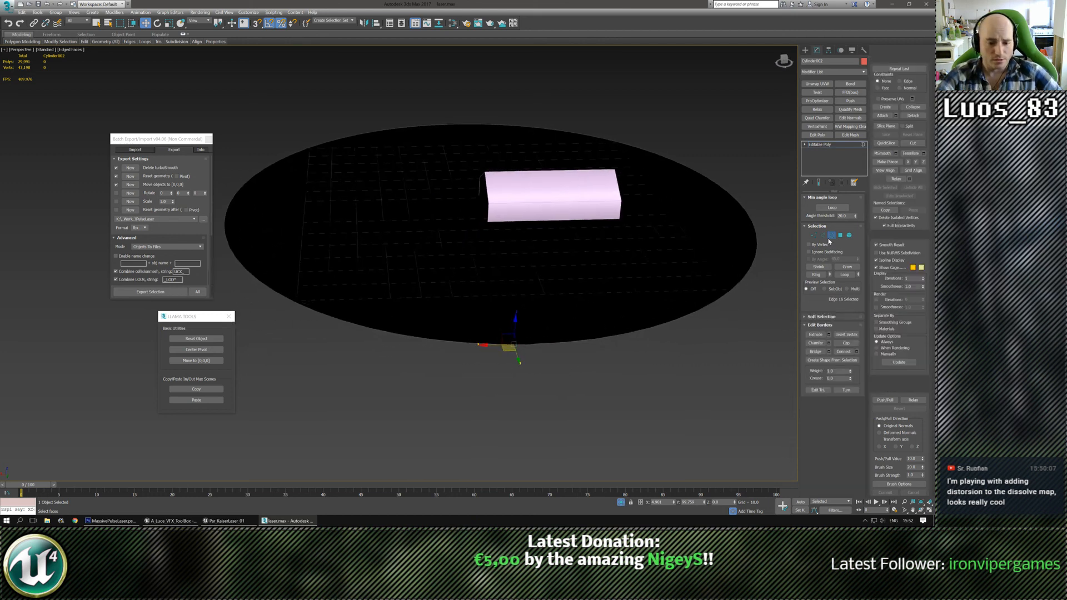
{"action": "left_click", "coordinate": [632, 333]}
{"action": "scroll", "coordinate": [615, 369], "scroll_direction": "down", "scroll_amount": 3}
{"action": "scroll", "coordinate": [615, 369], "scroll_direction": "up", "scroll_amount": 3}
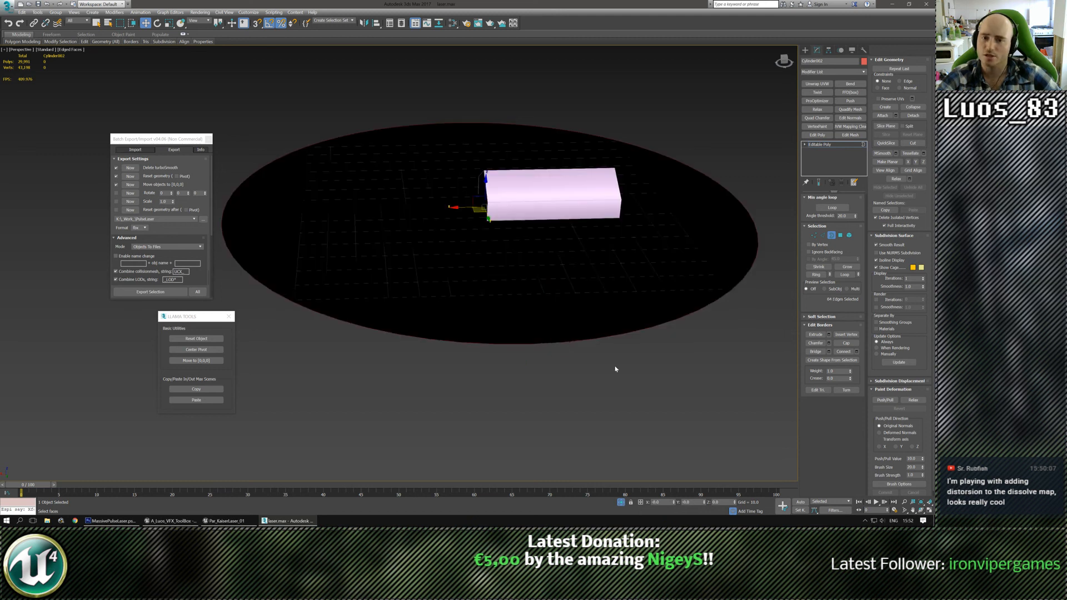
{"action": "middle_click_drag", "start_coordinate": [614, 369], "coordinate": [541, 352]}
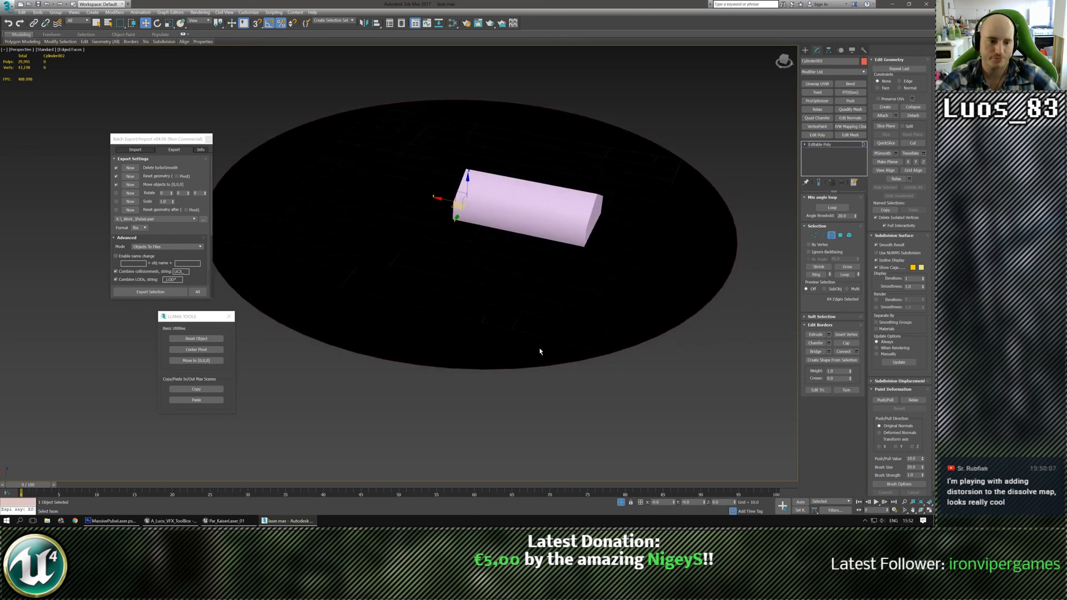
{"action": "left_click", "coordinate": [815, 360]}
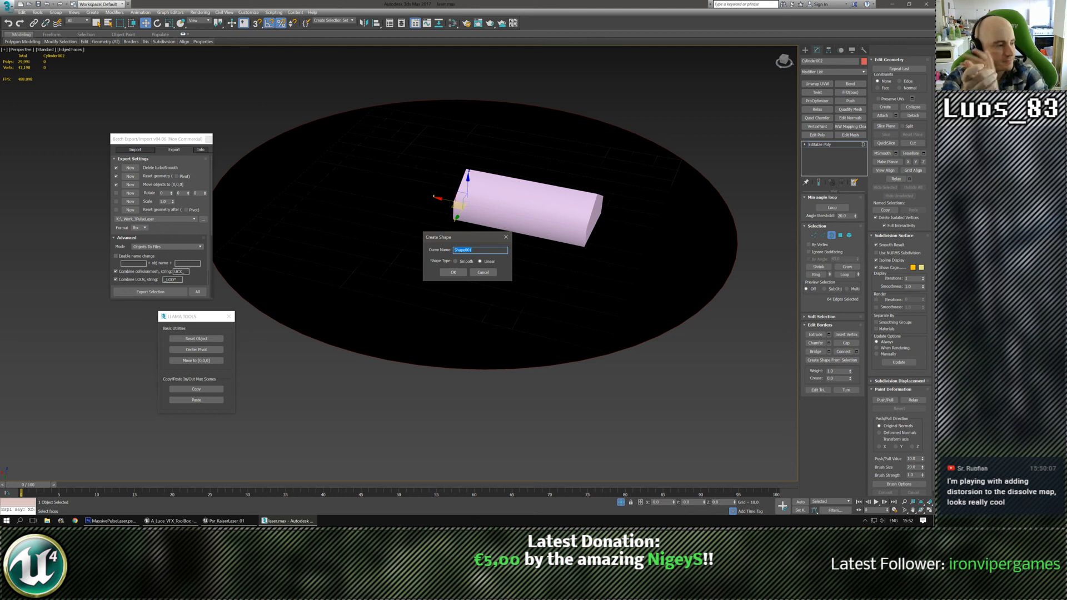
{"action": "type", "text": "Cylinder"}
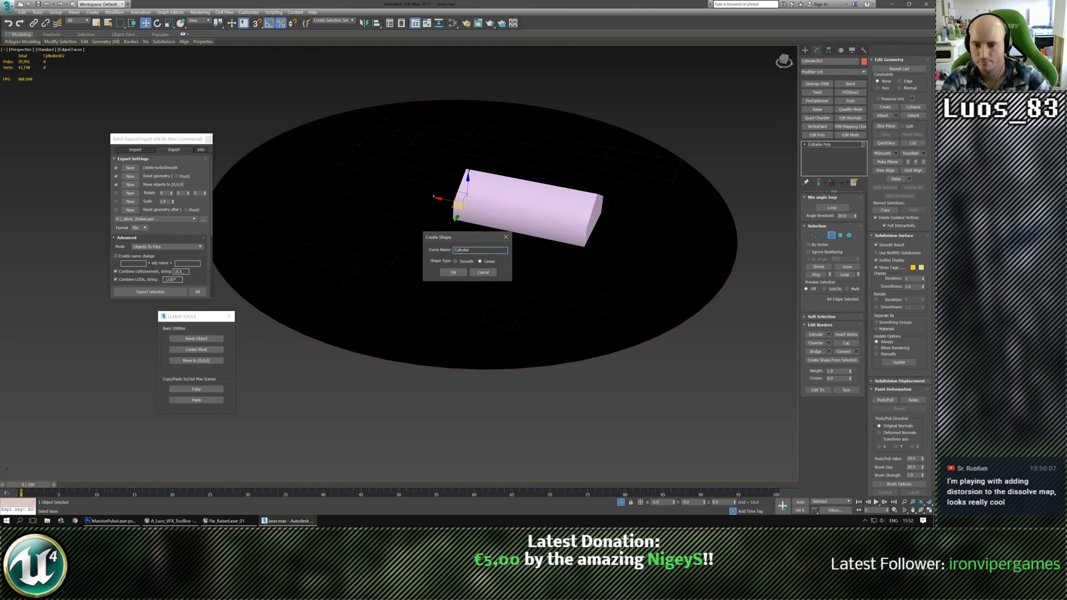
{"action": "key", "text": "Return"}
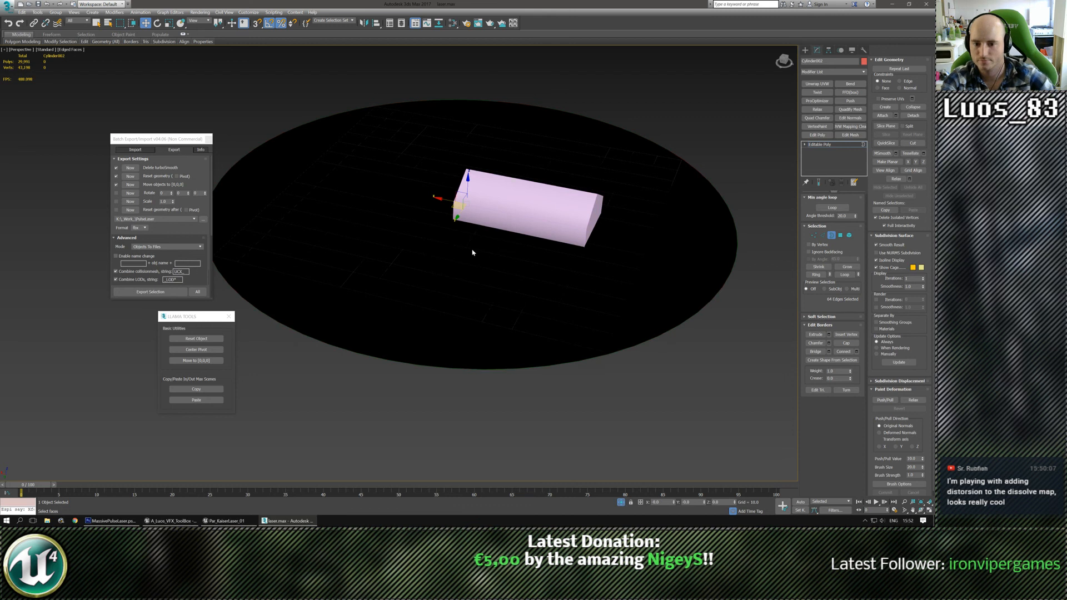
Delete the disc mesh, keeping only the extracted circular spline
{"action": "left_click", "coordinate": [805, 51]}
{"action": "key", "text": "Delete"}
{"action": "scroll", "coordinate": [530, 295], "scroll_direction": "down", "scroll_amount": 3}
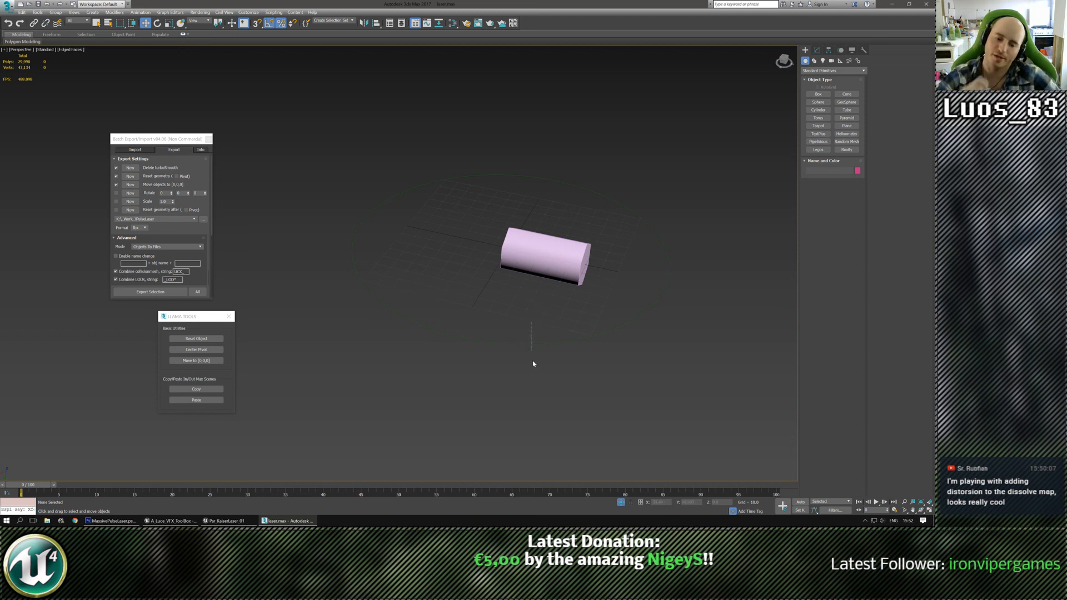
Select the circular spline, end isolation and loft it into a ring using the existing profile shape beside it
{"action": "left_click", "coordinate": [529, 342]}
{"action": "middle_click_drag", "start_coordinate": [530, 340], "coordinate": [507, 340]}
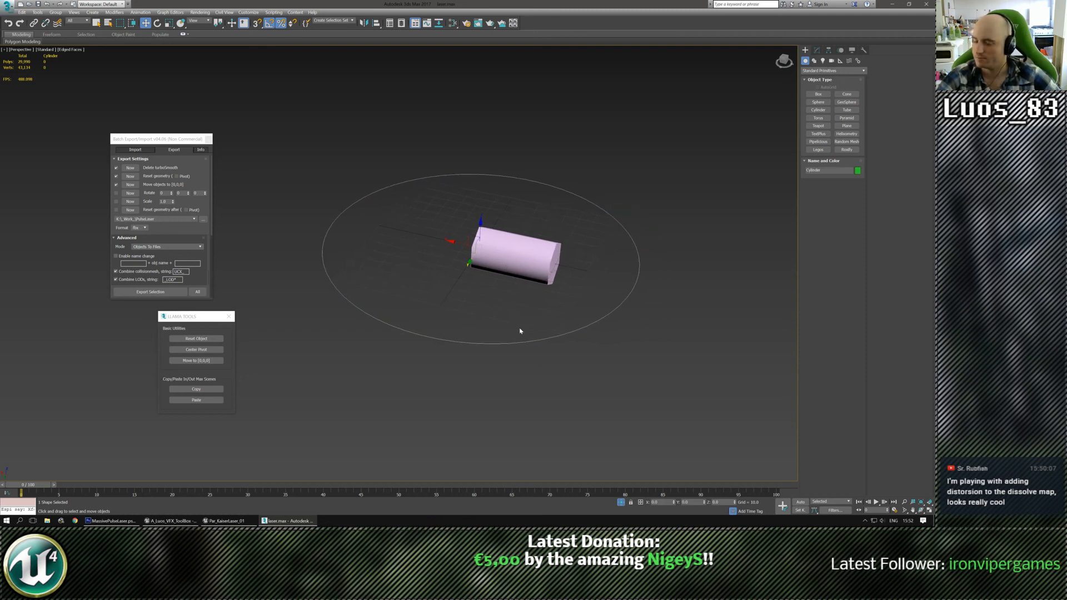
{"action": "scroll", "coordinate": [507, 309], "scroll_direction": "up", "scroll_amount": 5}
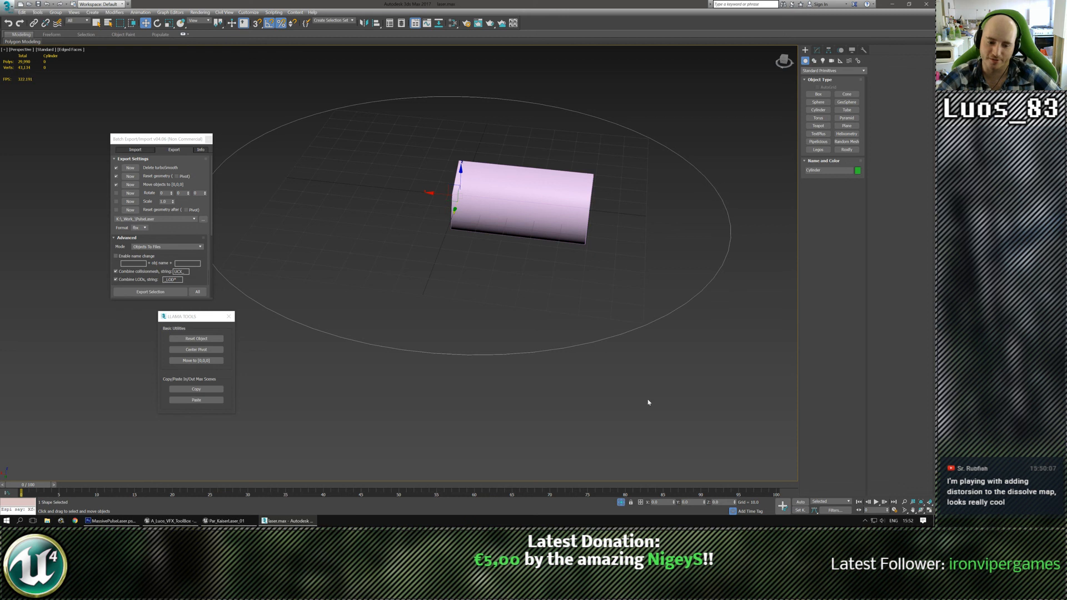
{"action": "middle_click_drag", "start_coordinate": [496, 310], "coordinate": [524, 339]}
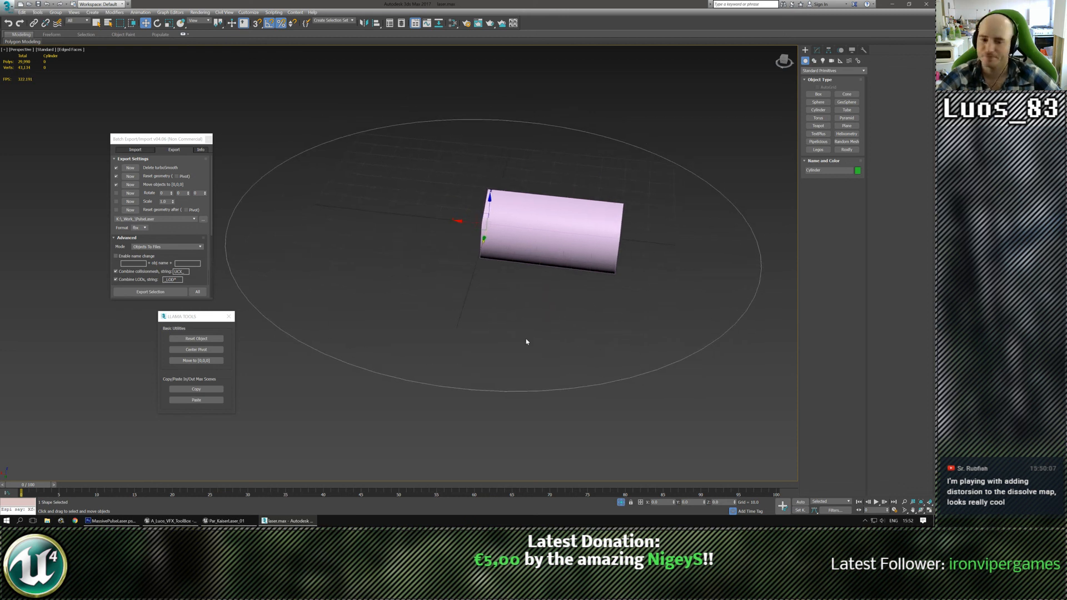
{"action": "scroll", "coordinate": [505, 312], "scroll_direction": "down", "scroll_amount": 4}
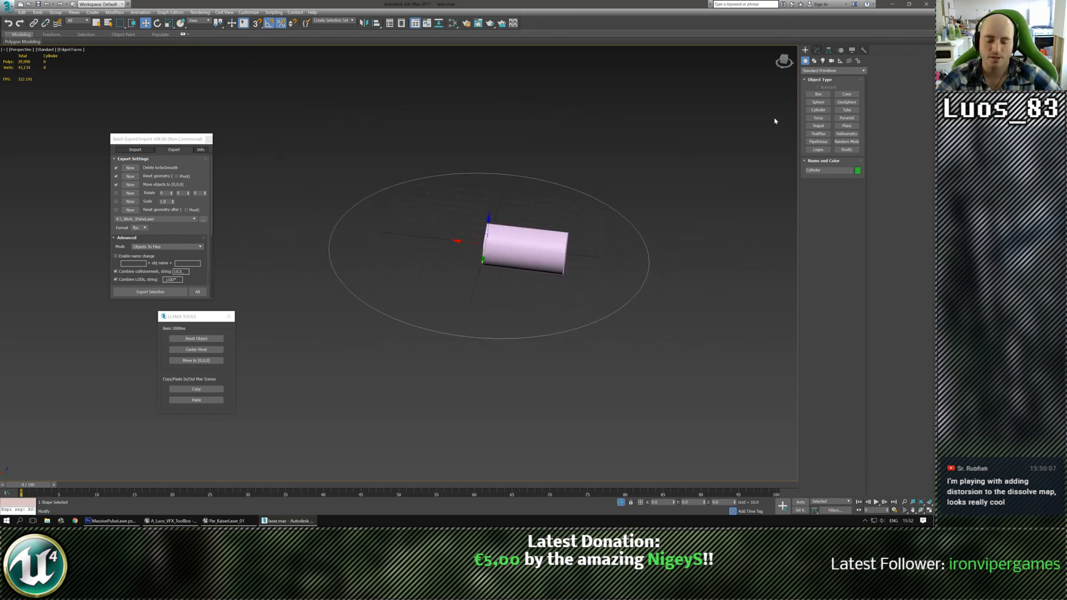
{"action": "key", "text": "l"}
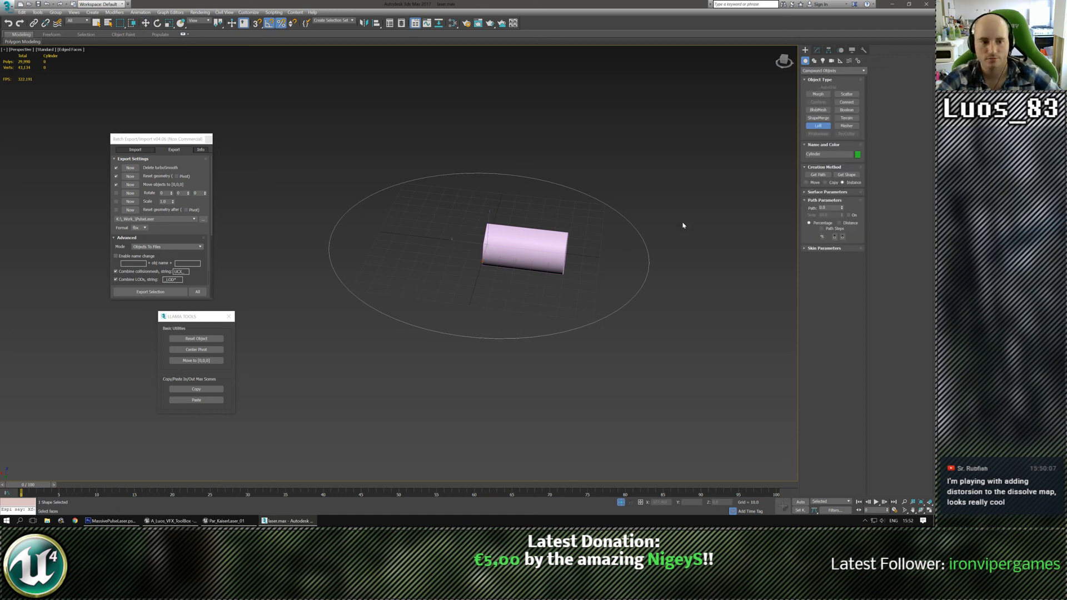
{"action": "left_click", "coordinate": [621, 503]}
{"action": "left_click", "coordinate": [854, 176]}
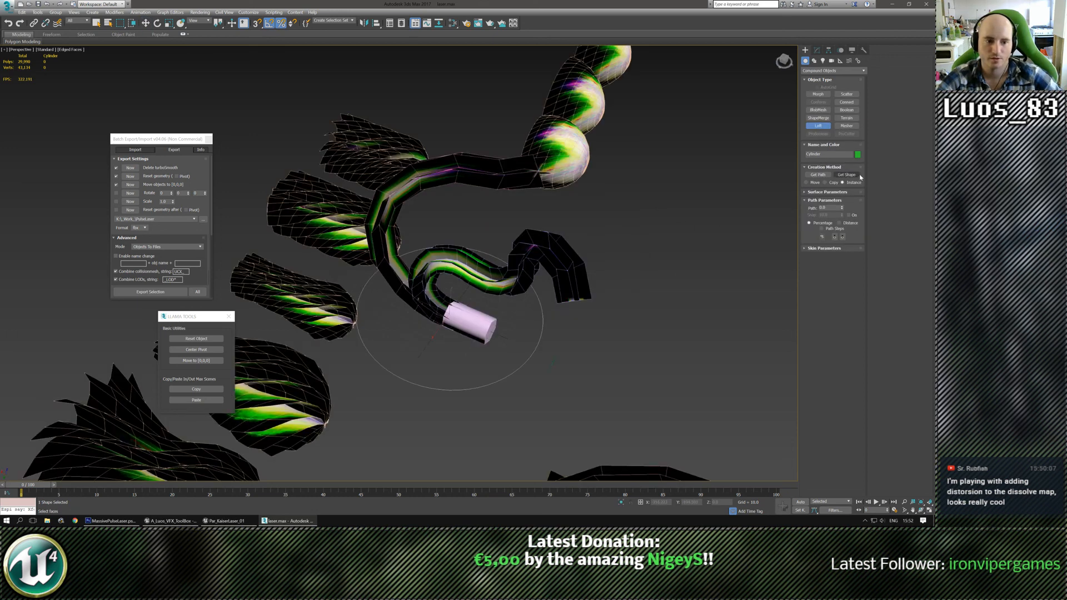
{"action": "middle_click_drag", "start_coordinate": [541, 401], "coordinate": [599, 335]}
{"action": "scroll", "coordinate": [599, 335], "scroll_direction": "up", "scroll_amount": 3}
{"action": "left_click", "coordinate": [632, 276]}
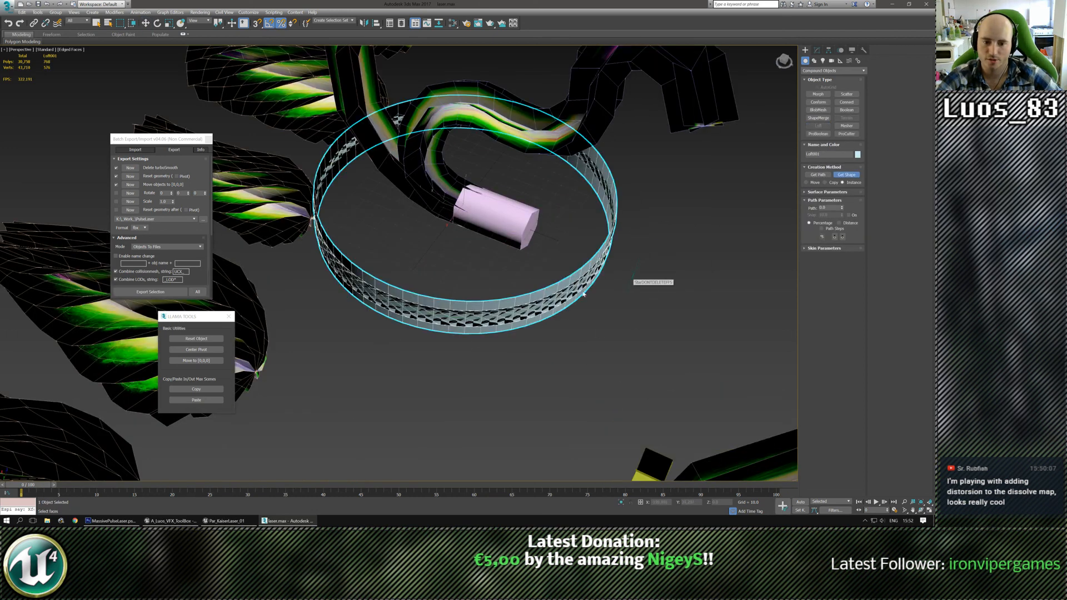
Turn on Apply Mapping for the lofted ring
{"action": "middle_click_drag", "start_coordinate": [600, 218], "coordinate": [584, 279]}
{"action": "key", "text": "w"}
{"action": "left_click", "coordinate": [816, 50]}
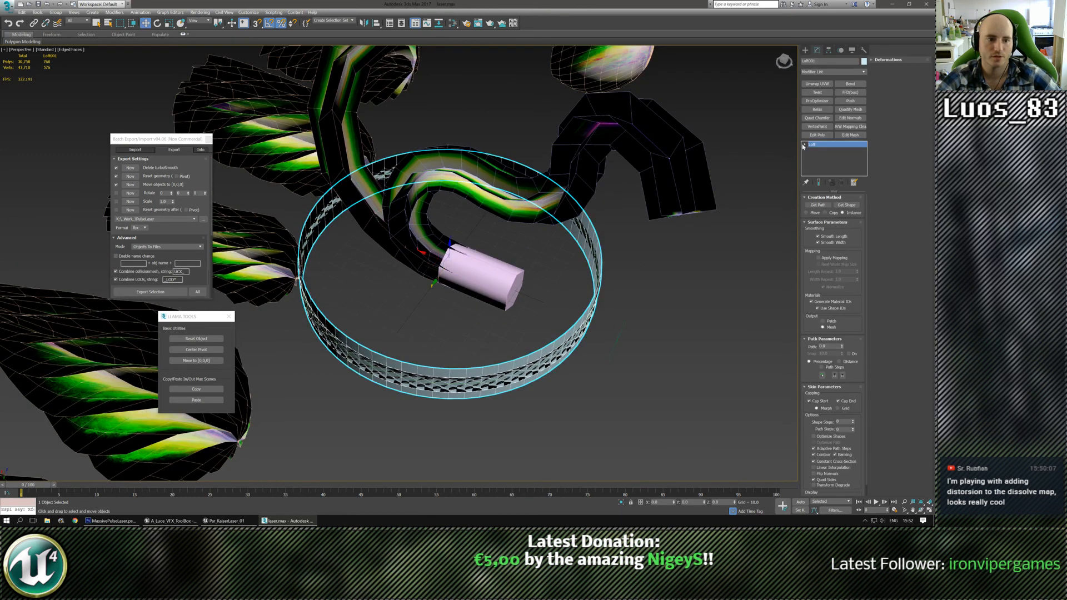
{"action": "left_click", "coordinate": [818, 258]}
{"action": "middle_click_drag", "start_coordinate": [508, 332], "coordinate": [531, 335]}
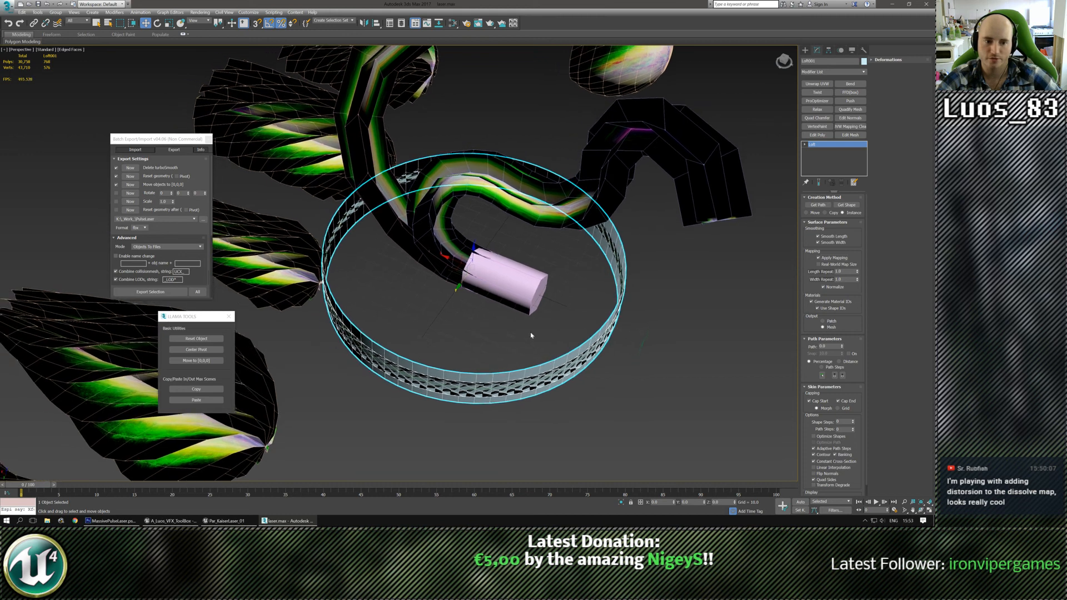
Select the loft's cross-section at Shape sub-object level and rotate it so the ring's band lies flat
{"action": "middle_click_drag", "start_coordinate": [605, 242], "coordinate": [596, 245]}
{"action": "key", "text": "1"}
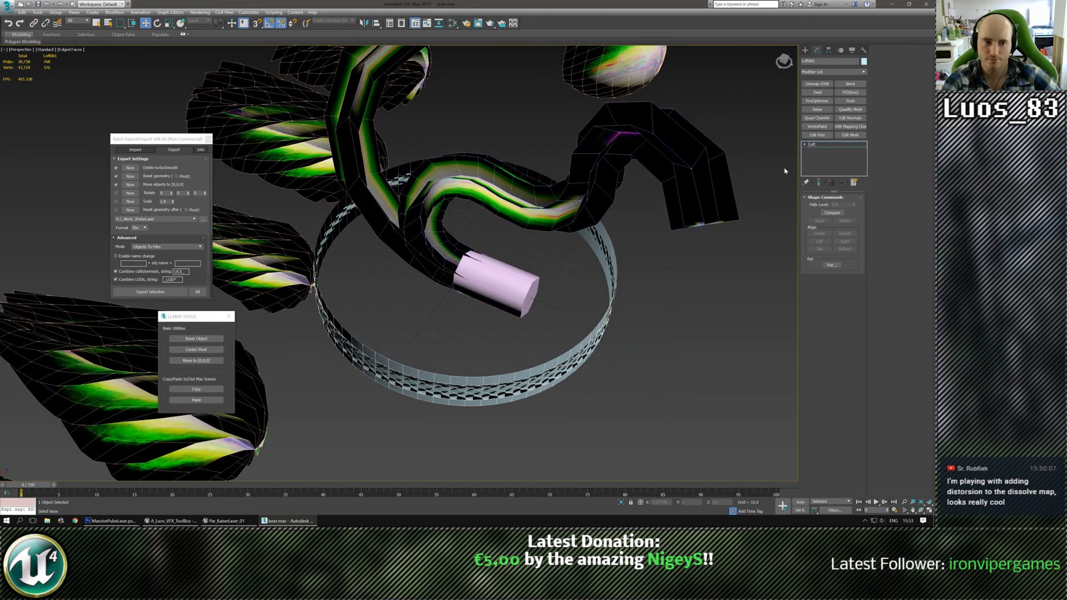
{"action": "left_click", "coordinate": [804, 145]}
{"action": "middle_click_drag", "start_coordinate": [297, 160], "coordinate": [318, 168]}
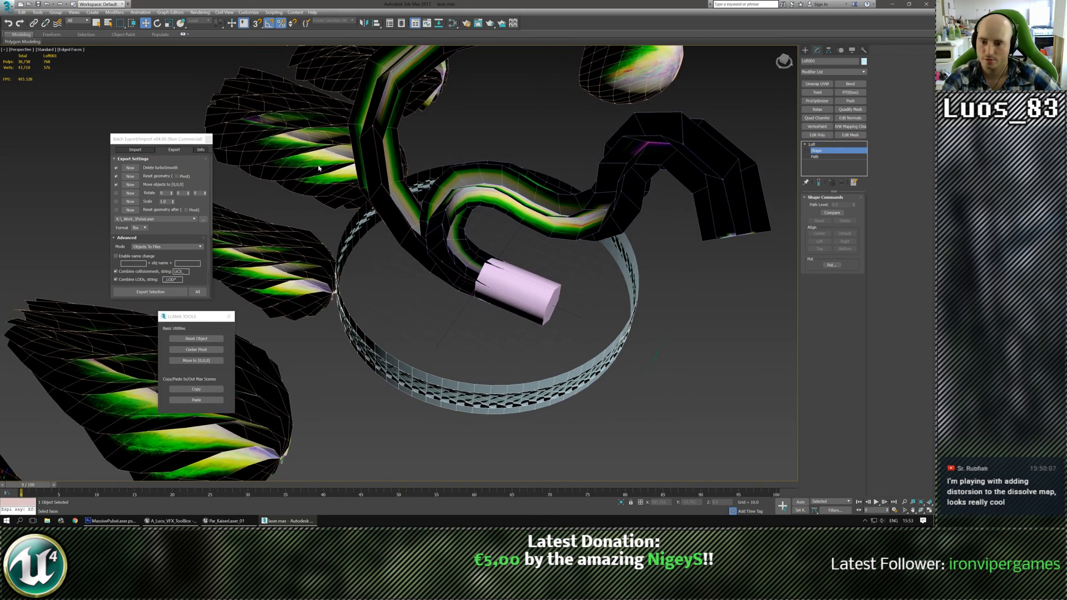
{"action": "left_click_drag", "start_coordinate": [641, 471], "coordinate": [645, 472]}
{"action": "middle_click_drag", "start_coordinate": [347, 264], "coordinate": [412, 307]}
{"action": "scroll", "coordinate": [412, 307], "scroll_direction": "up", "scroll_amount": 5}
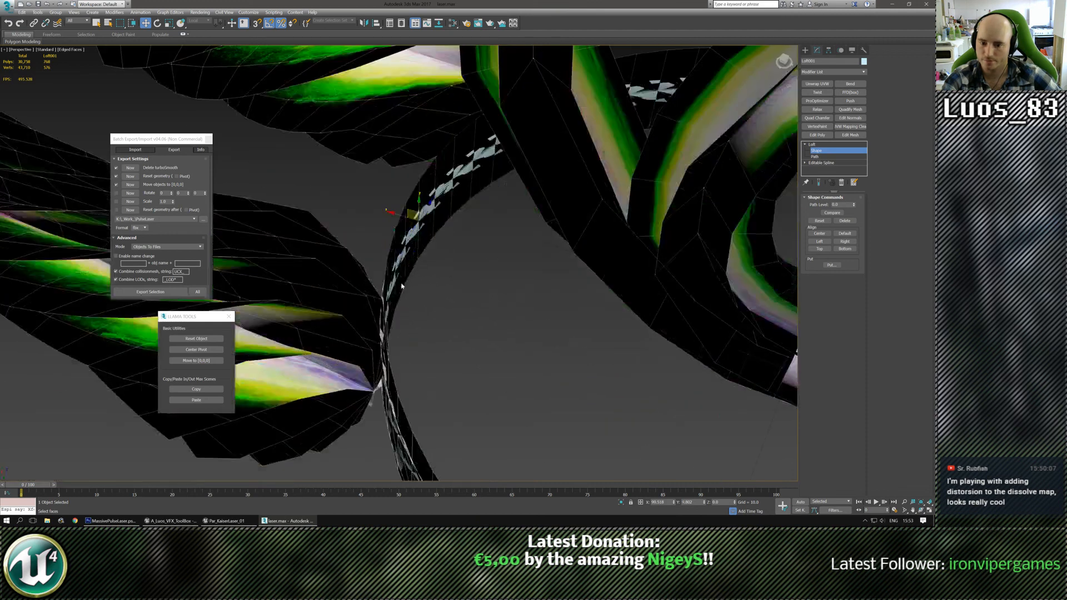
{"action": "key", "text": "e"}
{"action": "left_click_drag", "start_coordinate": [416, 241], "coordinate": [464, 233]}
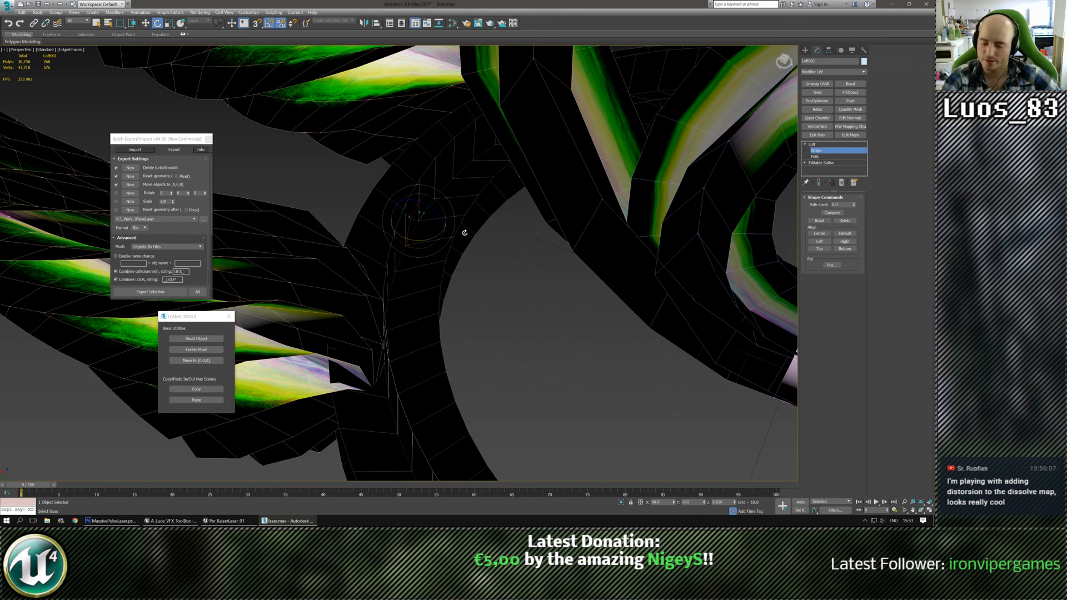
{"action": "left_click", "coordinate": [503, 291]}
{"action": "key", "text": "w"}
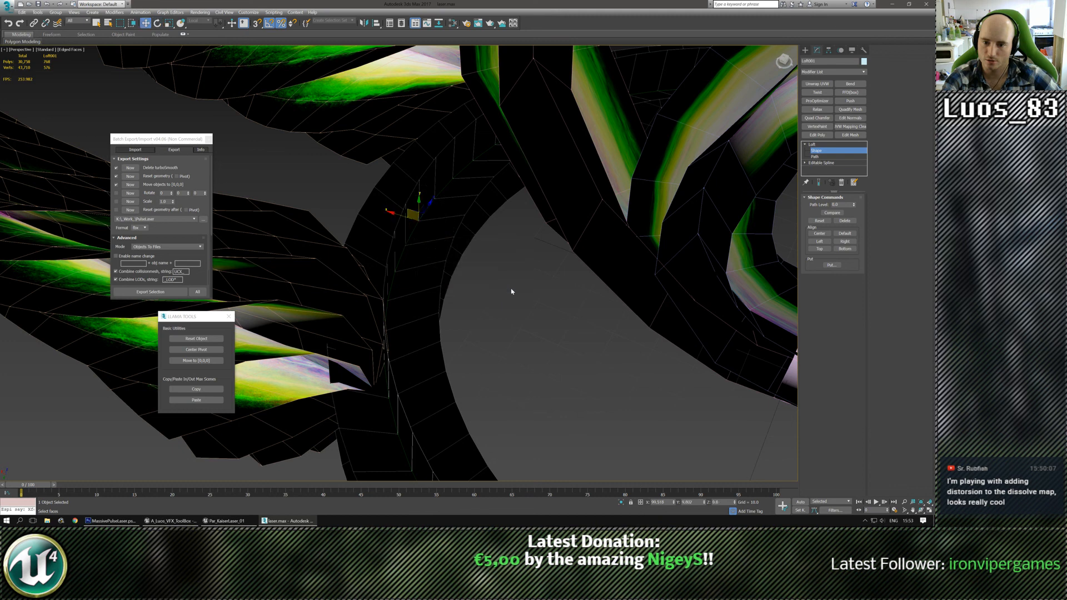
Convert the lofted ring to an Editable Poly
{"action": "scroll", "coordinate": [511, 292], "scroll_direction": "down", "scroll_amount": 5}
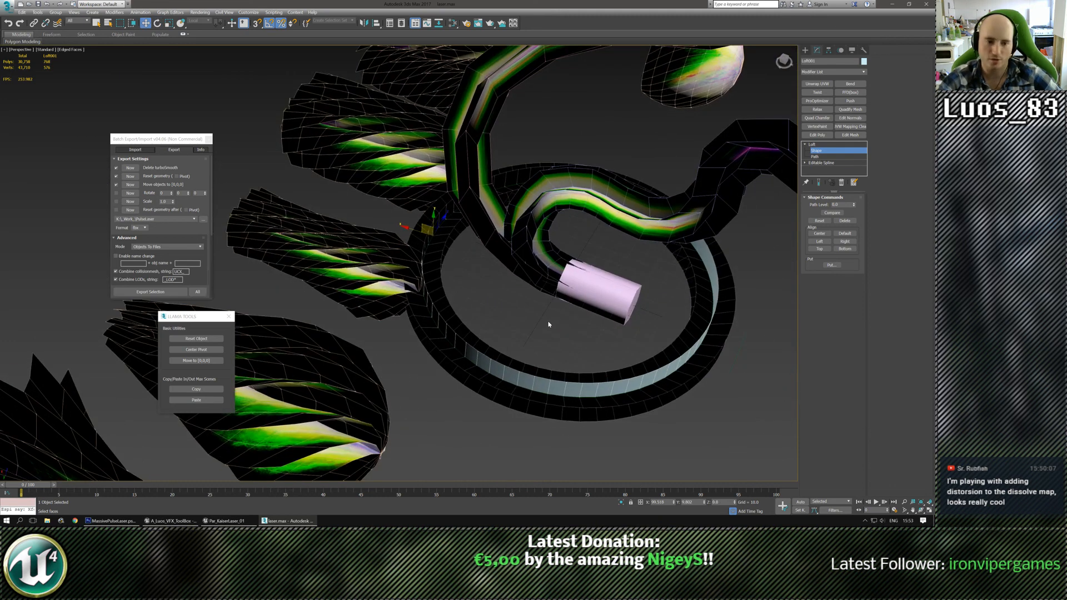
{"action": "scroll", "coordinate": [550, 358], "scroll_direction": "up", "scroll_amount": 2}
{"action": "scroll", "coordinate": [561, 342], "scroll_direction": "down", "scroll_amount": 2}
{"action": "middle_click_drag", "start_coordinate": [551, 370], "coordinate": [546, 372]}
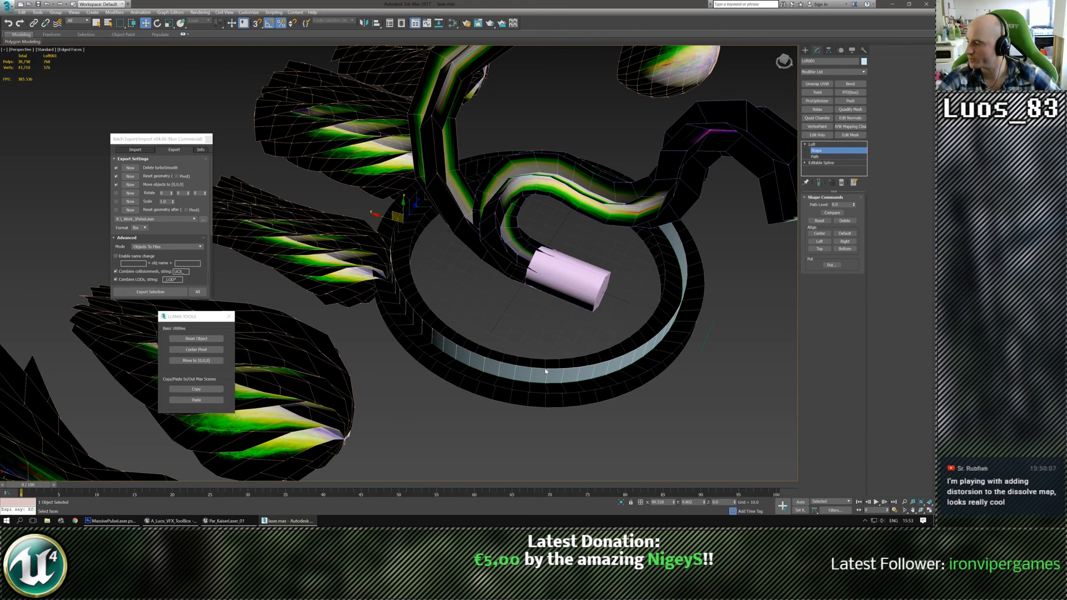
{"action": "left_click", "coordinate": [582, 357]}
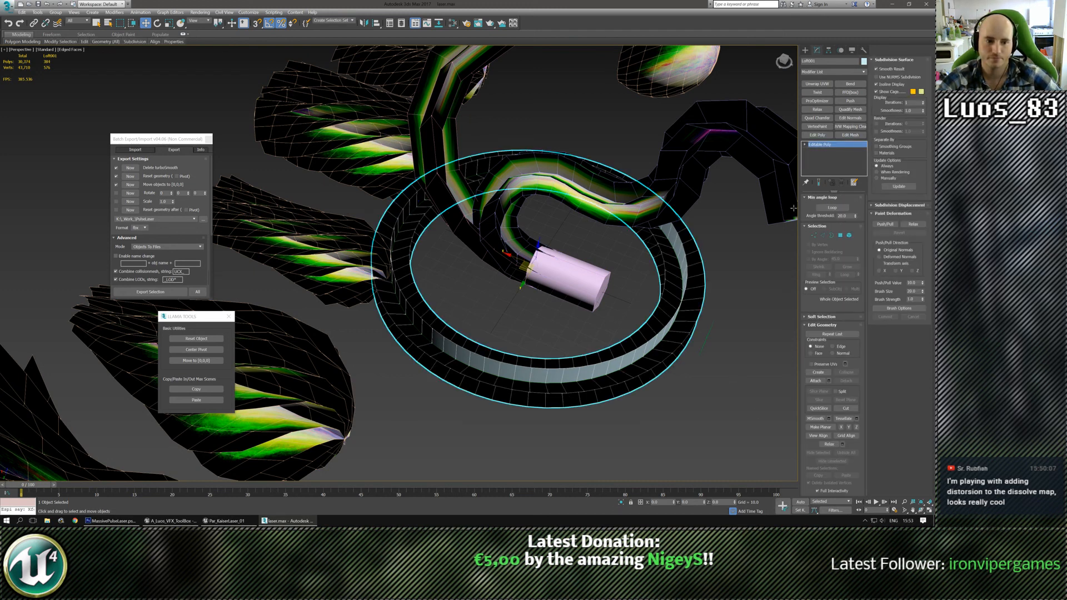
{"action": "middle_click_drag", "start_coordinate": [627, 367], "coordinate": [610, 356]}
{"action": "key", "text": "1"}
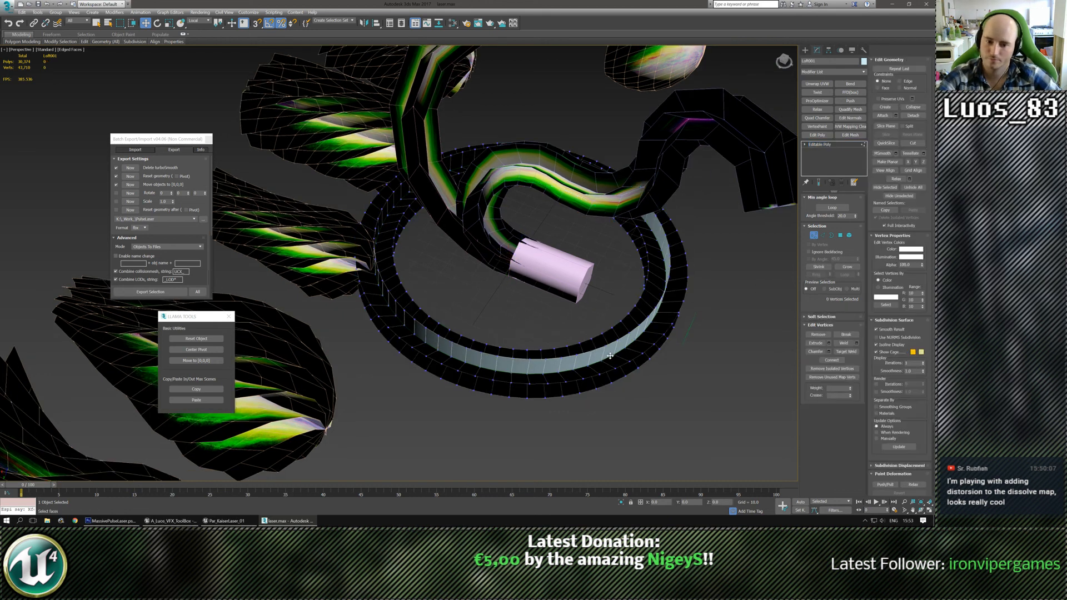
{"action": "key", "text": "ctrl+a"}
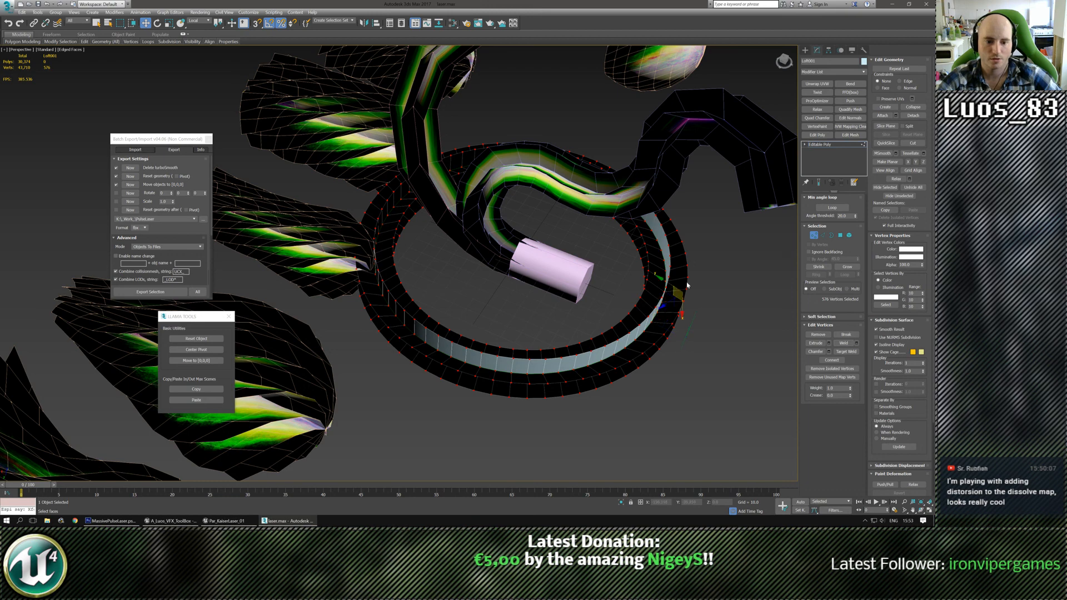
{"action": "left_click", "coordinate": [828, 144]}
Apply Unwrap UVW to the ring, open its UV editor and try rotating all of its UVs by 90 degrees
{"action": "middle_click_drag", "start_coordinate": [639, 239], "coordinate": [507, 226], "text": "alt"}
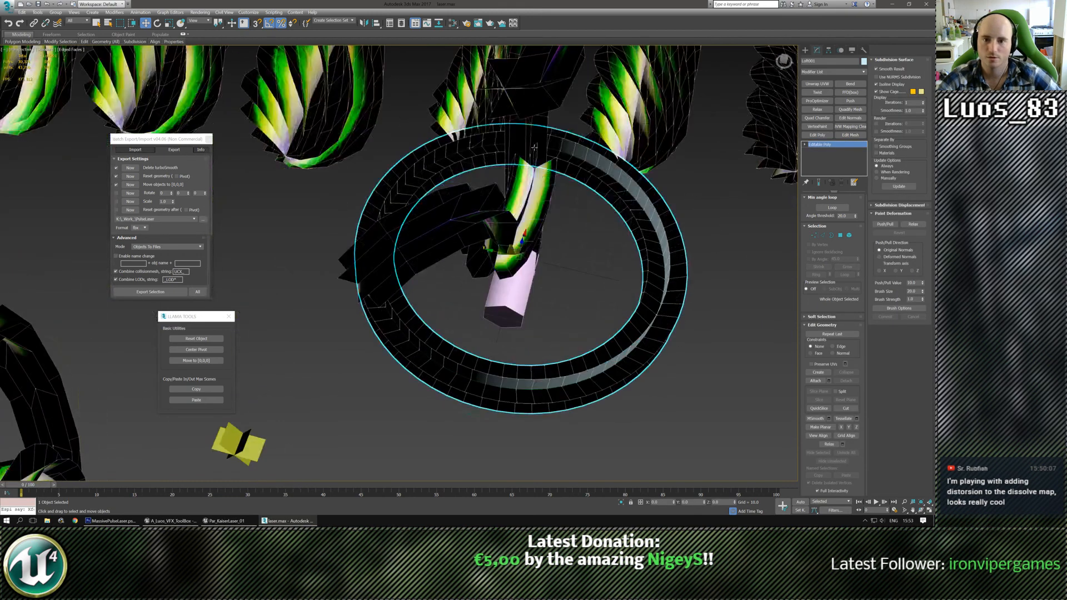
{"action": "left_click", "coordinate": [816, 84]}
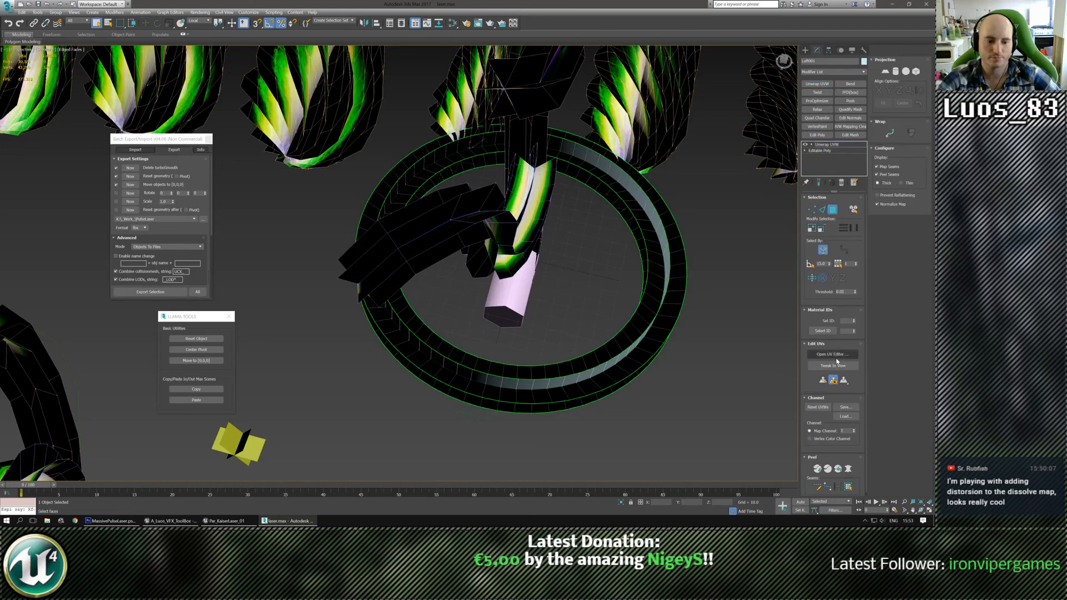
{"action": "left_click", "coordinate": [834, 355]}
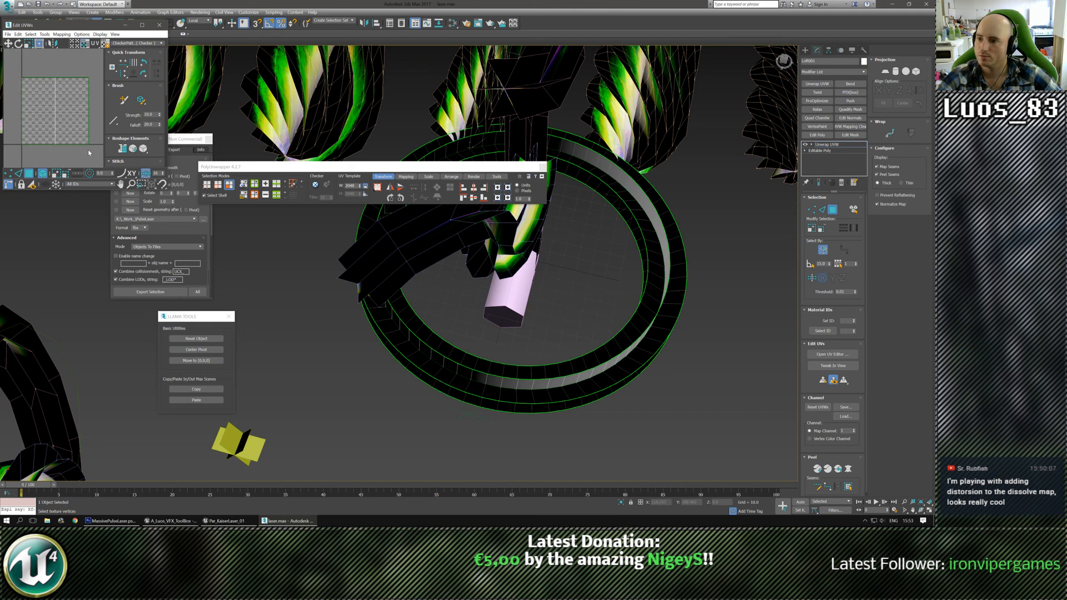
{"action": "left_click_drag", "start_coordinate": [88, 152], "coordinate": [17, 68]}
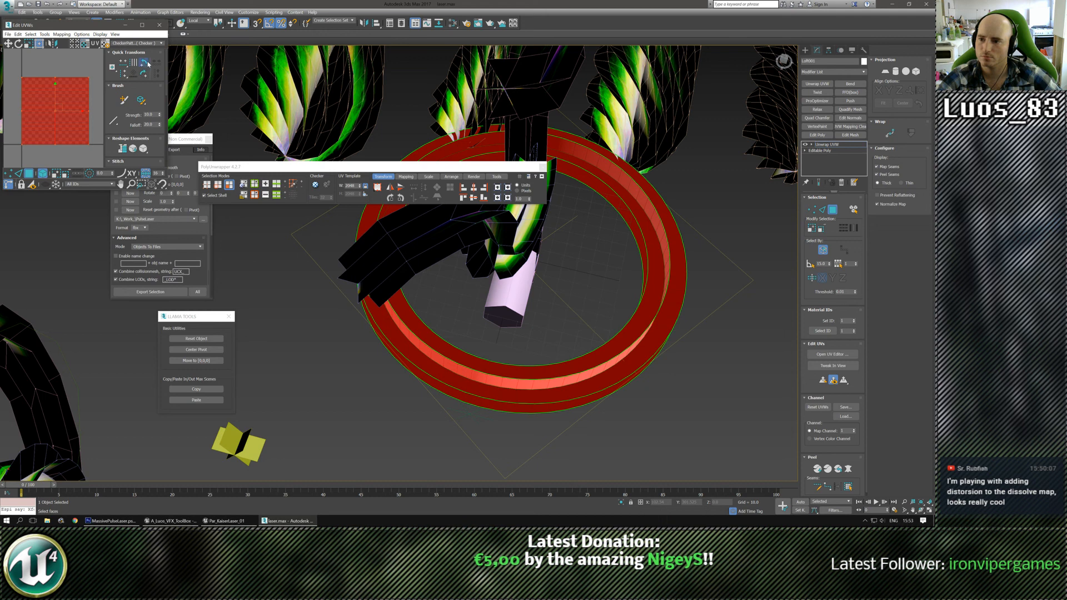
{"action": "left_click", "coordinate": [69, 73]}
{"action": "left_click", "coordinate": [453, 23]}
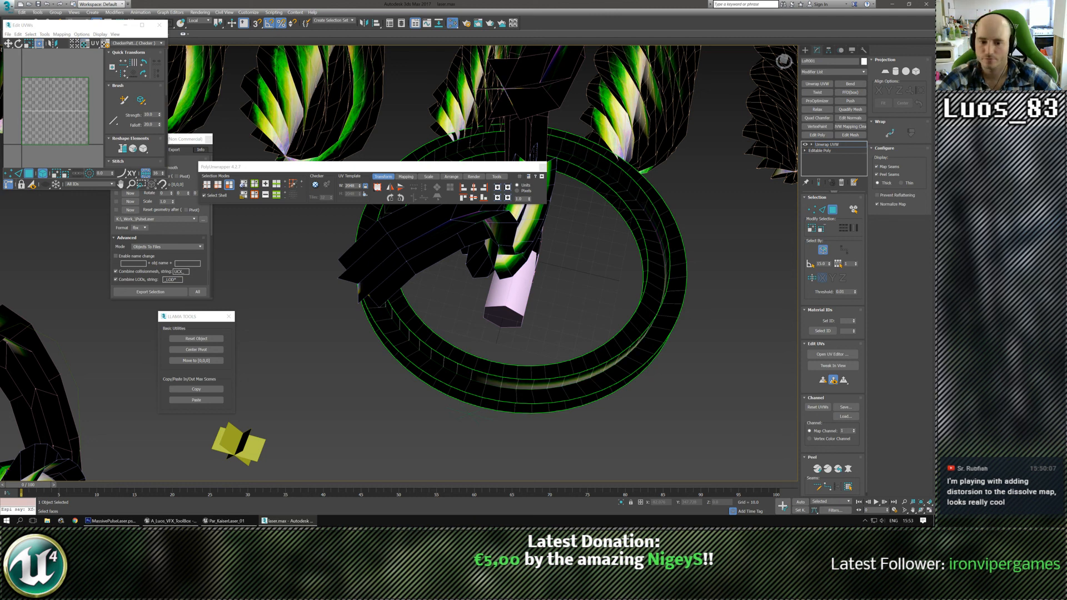
Isolate the ring and examine how the texture runs around its inner band from several angles
{"action": "middle_click_drag", "start_coordinate": [581, 366], "coordinate": [621, 408], "text": "alt"}
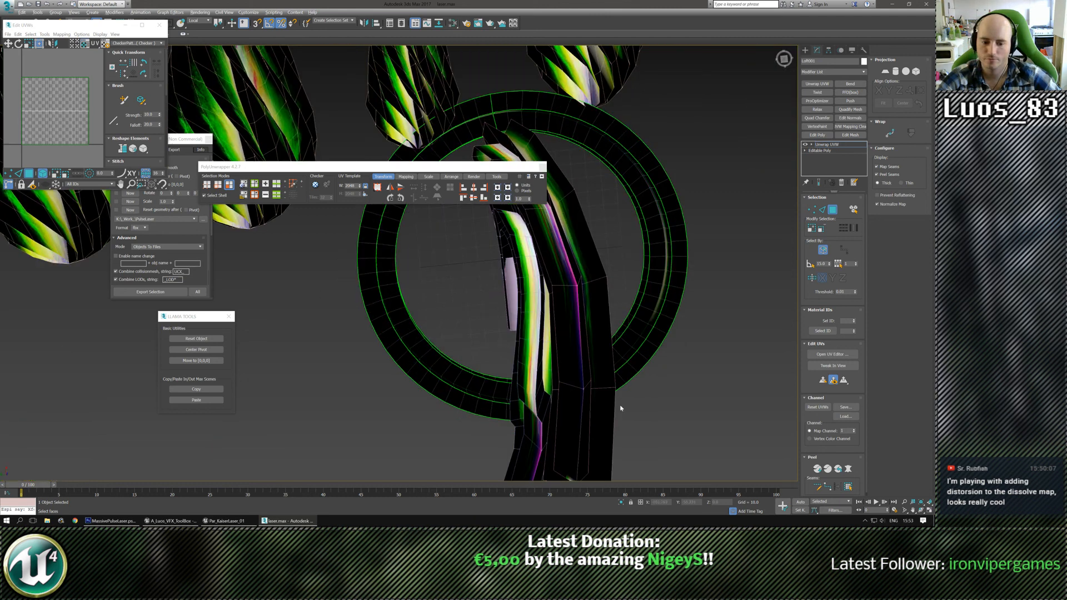
{"action": "left_click", "coordinate": [621, 502]}
{"action": "scroll", "coordinate": [456, 367], "scroll_direction": "down", "scroll_amount": 5}
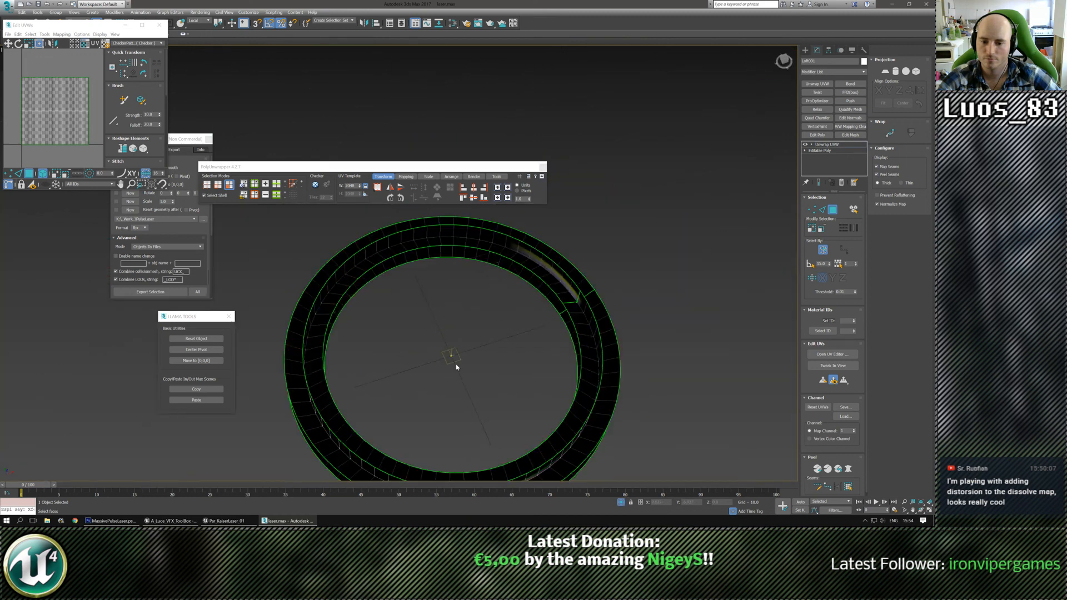
{"action": "middle_click_drag", "start_coordinate": [458, 367], "coordinate": [449, 315], "text": "alt"}
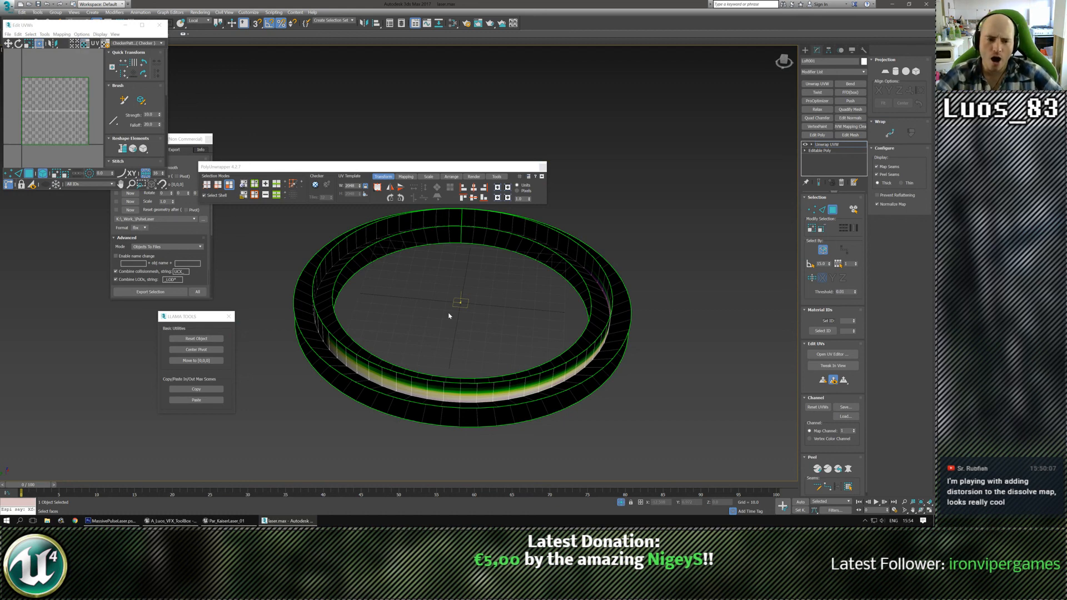
Copy the ring's Unwrap UVW modifier from the stack and end the isolation
{"action": "left_click", "coordinate": [836, 145]}
{"action": "right_click", "coordinate": [836, 145]}
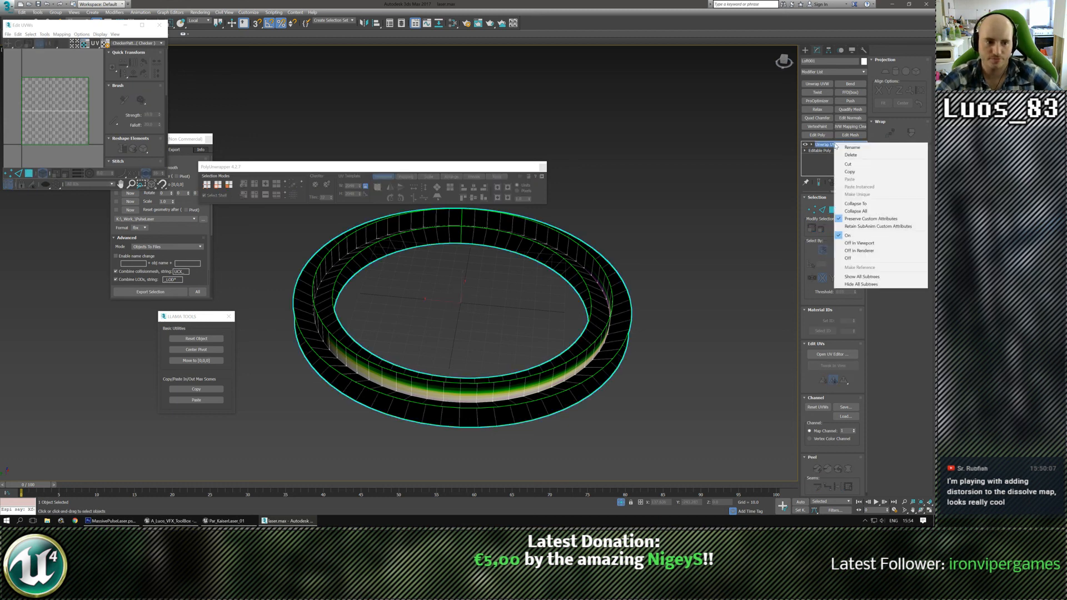
{"action": "left_click", "coordinate": [846, 171]}
{"action": "key", "text": "alt+q"}
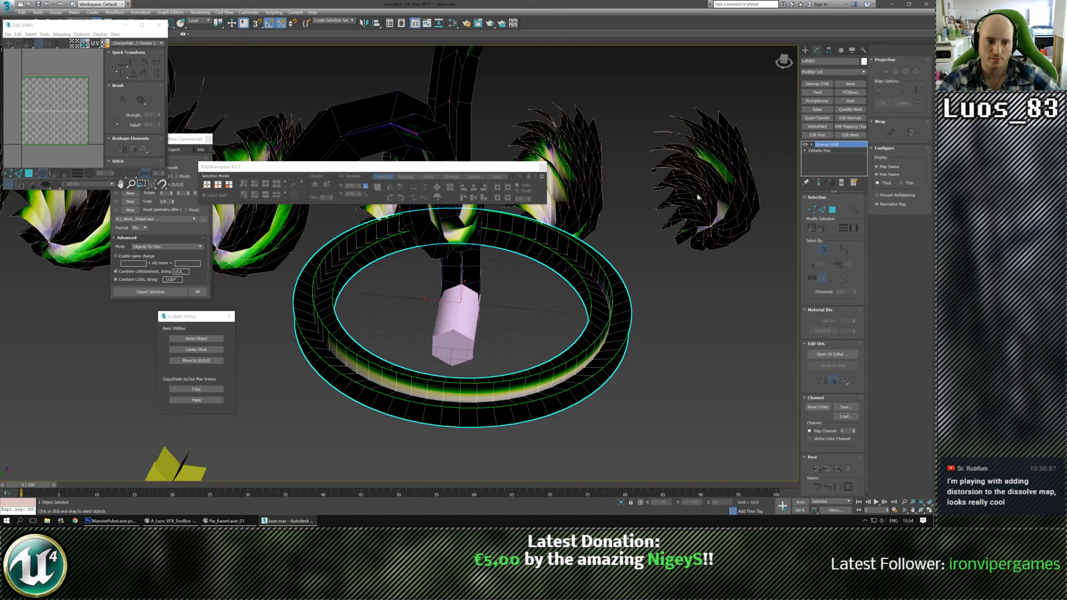
{"action": "middle_click_drag", "start_coordinate": [649, 238], "coordinate": [624, 265], "text": "alt"}
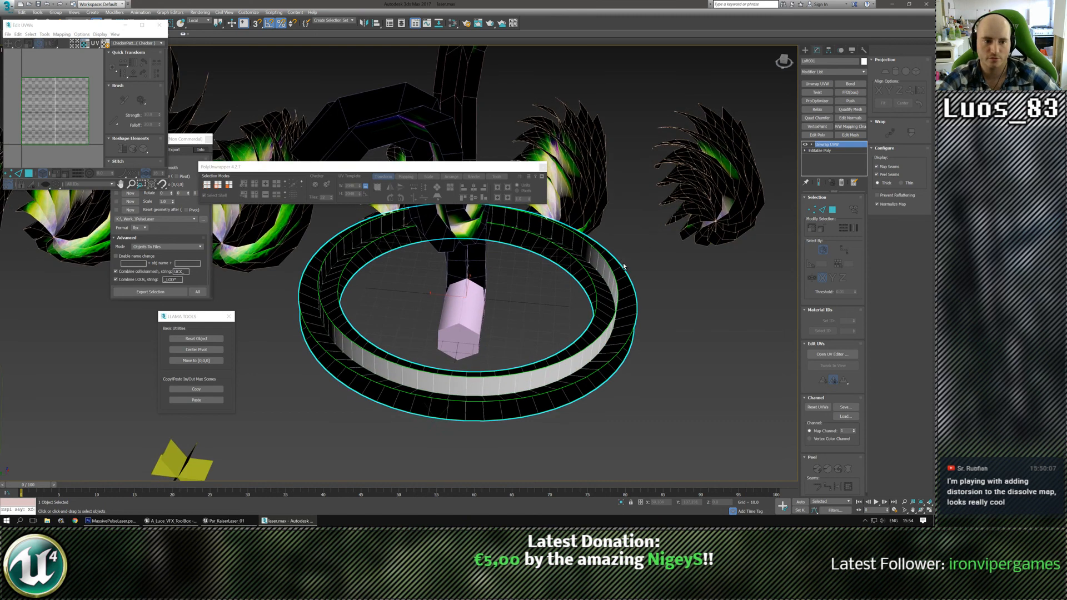
Undo the ring back to its editable loft, put an Unwrap UVW modifier on it and open the UV editor
{"action": "key", "text": "ctrl+z"}
{"action": "key", "text": "ctrl+z"}
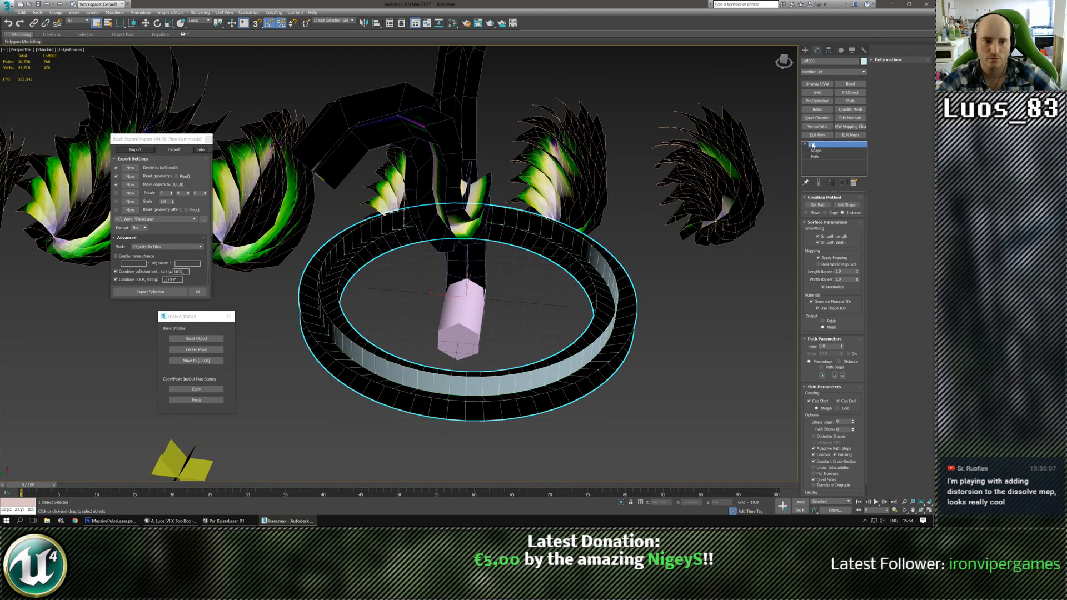
{"action": "right_click", "coordinate": [824, 145]}
{"action": "left_click", "coordinate": [827, 147]}
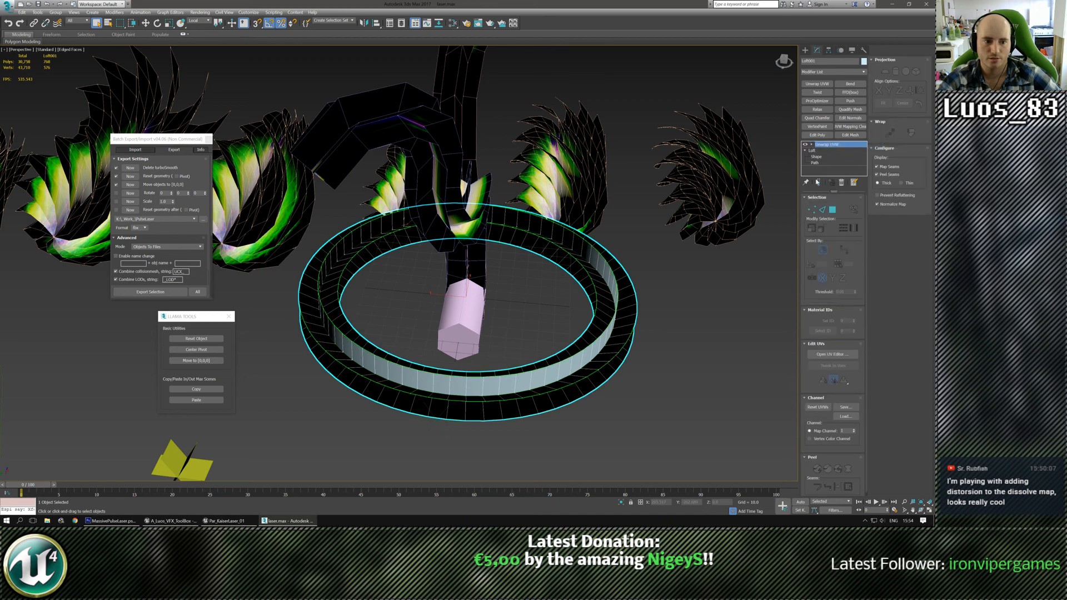
{"action": "left_click", "coordinate": [836, 355]}
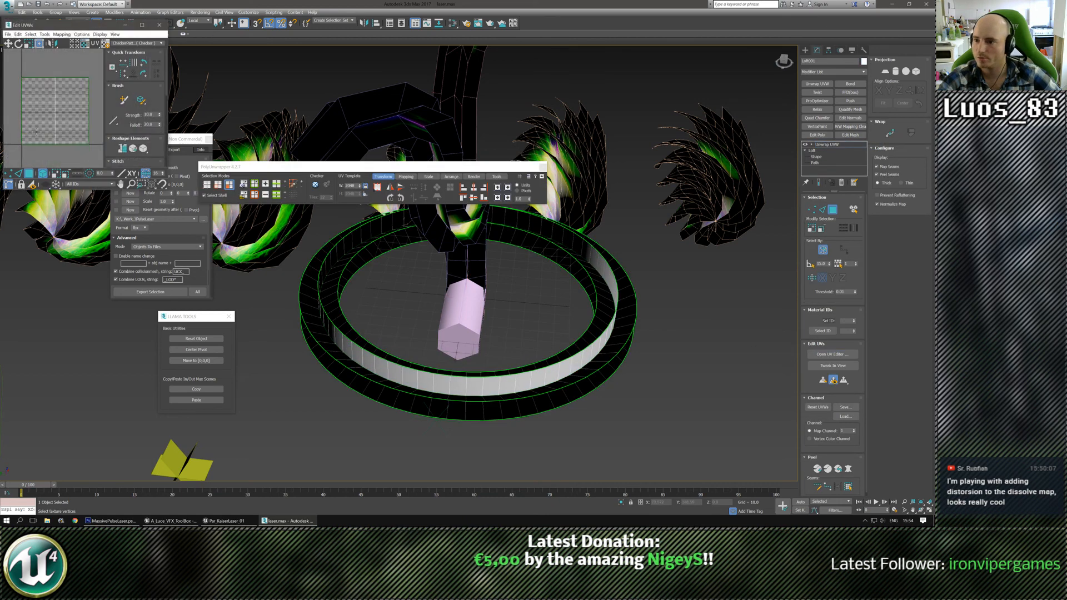
{"action": "middle_click_drag", "start_coordinate": [500, 328], "coordinate": [455, 350]}
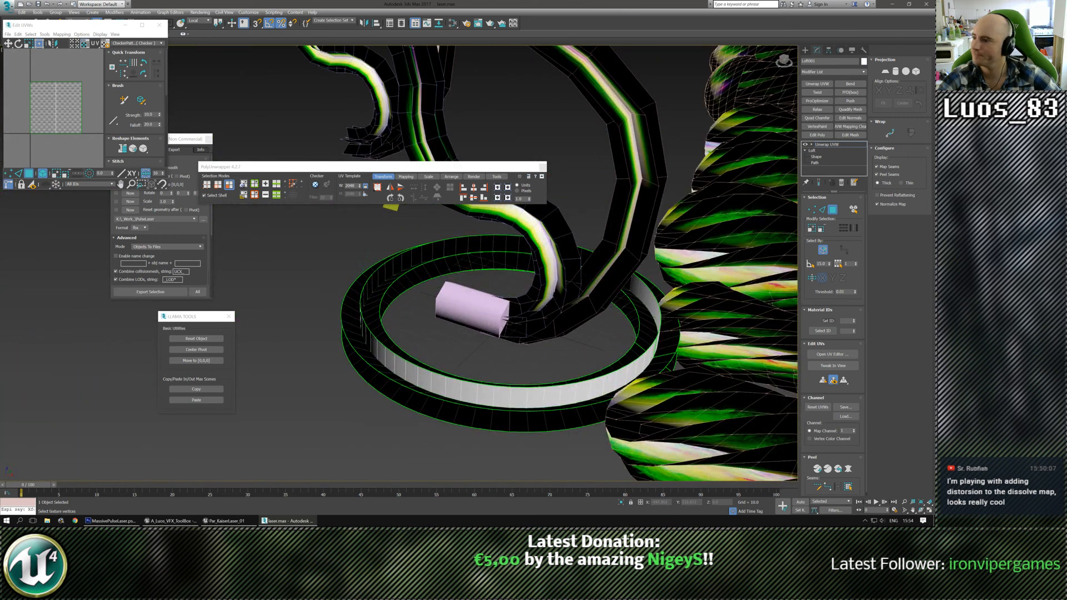
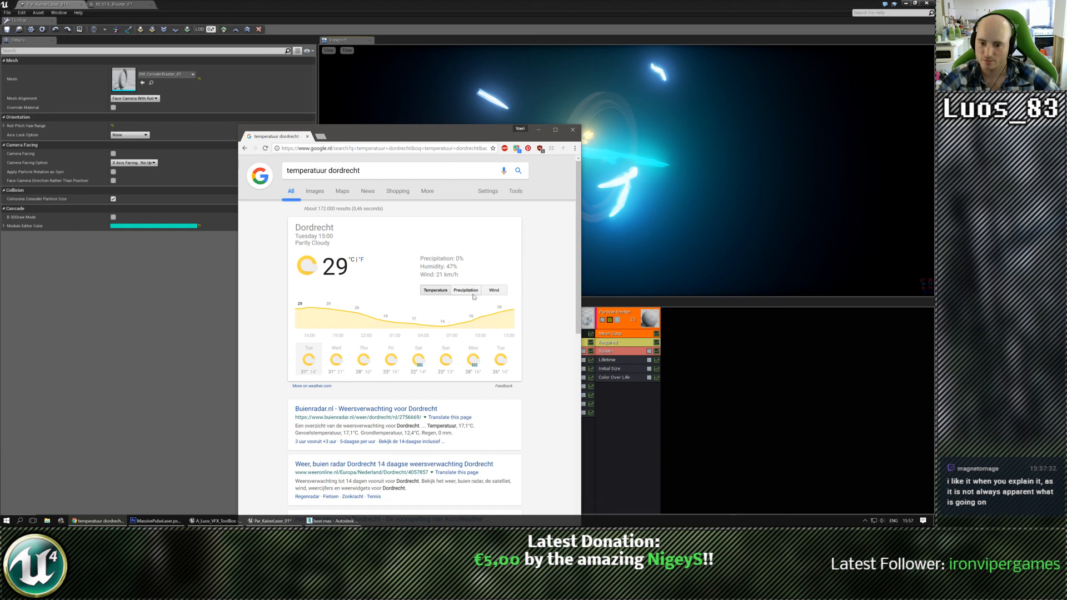
Open Buienradar's Dordrecht forecast, accept its cookies, check the current temperature readings and close the page
{"action": "left_click", "coordinate": [354, 409]}
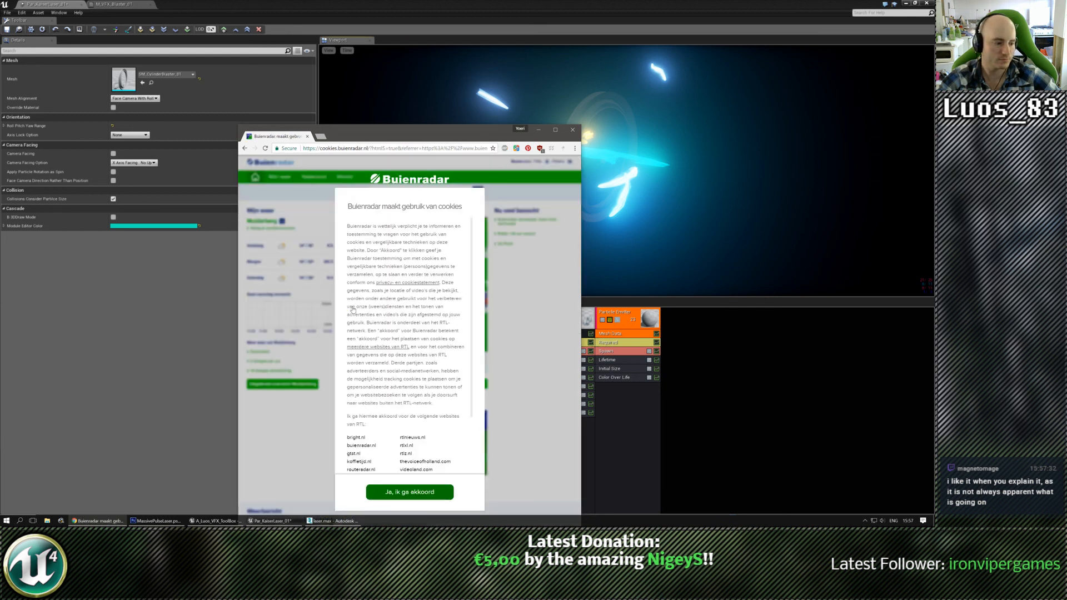
{"action": "left_click", "coordinate": [409, 491]}
{"action": "scroll", "coordinate": [405, 332], "scroll_direction": "down", "scroll_amount": 3}
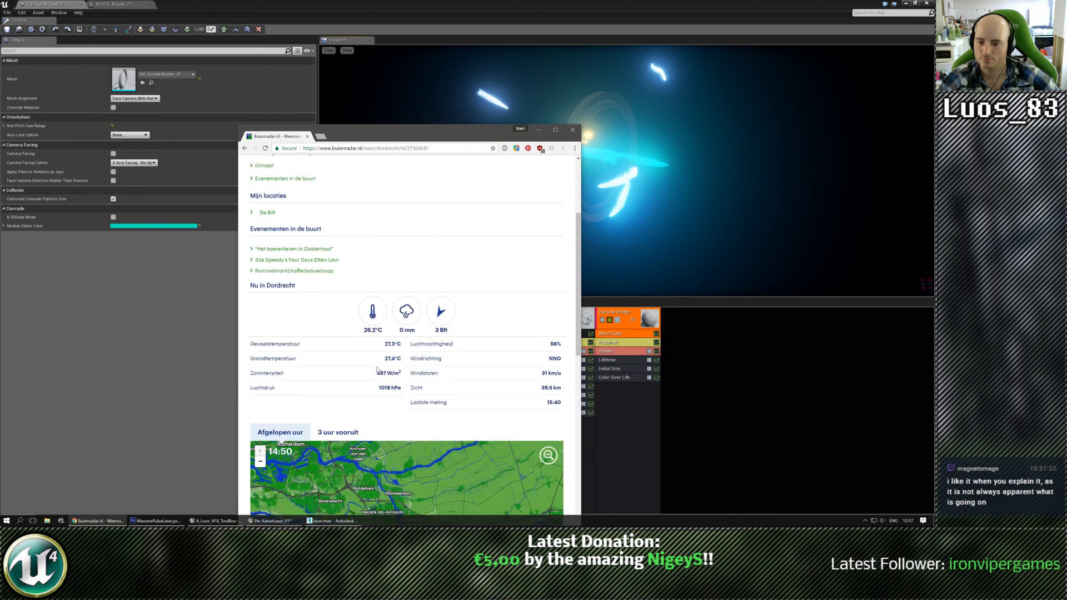
{"action": "scroll", "coordinate": [380, 358], "scroll_direction": "down", "scroll_amount": 2}
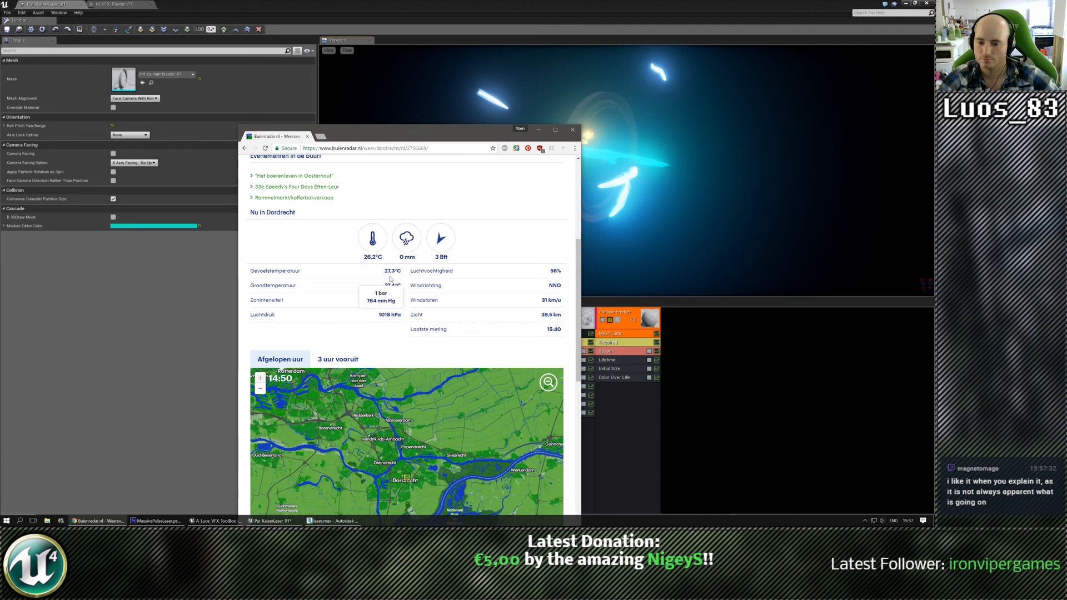
{"action": "left_click", "coordinate": [308, 137]}
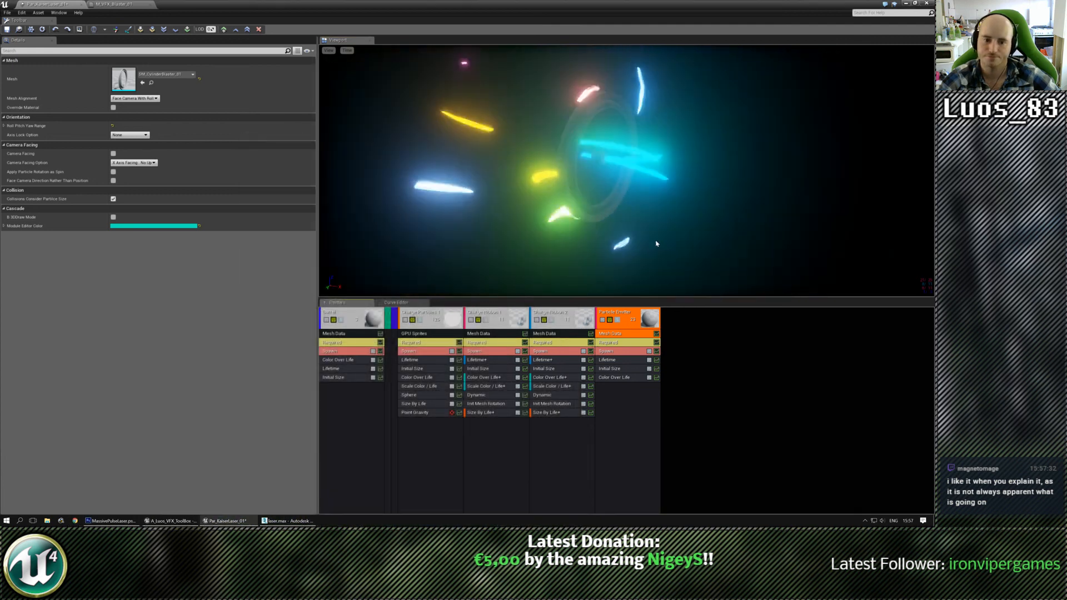
Open the KaiserLaser materials folder in the Content Browser and save all modified assets
{"action": "left_click_drag", "start_coordinate": [0, 127], "coordinate": [483, 110]}
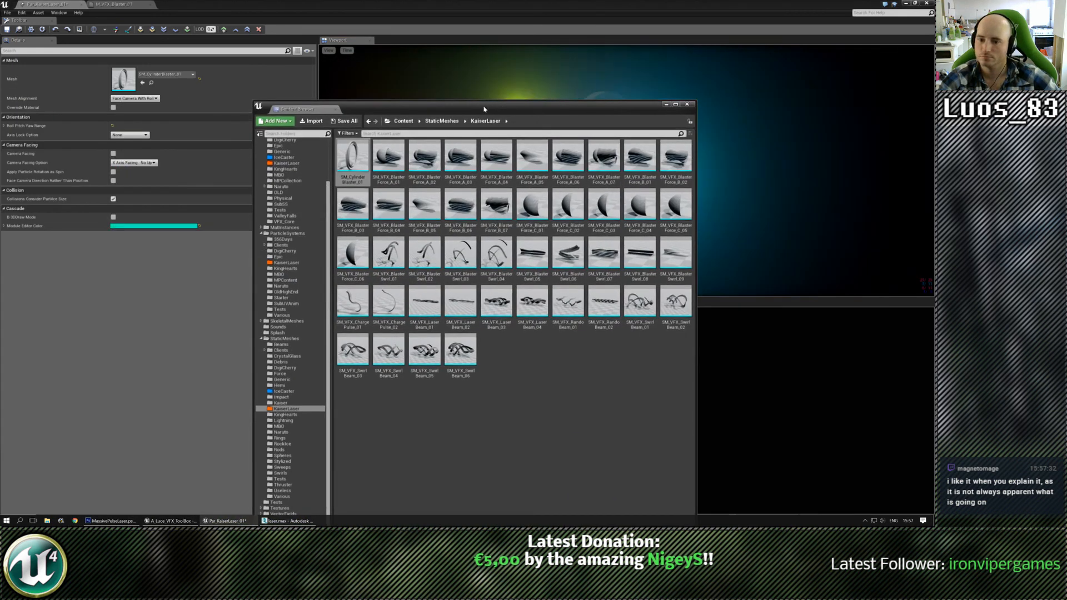
{"action": "left_click", "coordinate": [286, 262]}
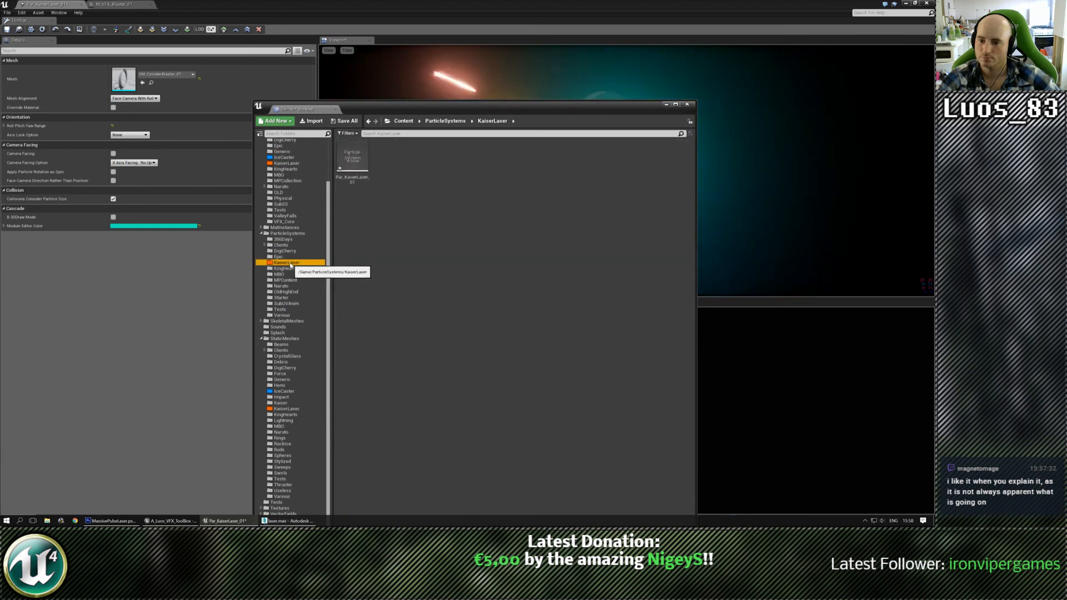
{"action": "left_click", "coordinate": [286, 163]}
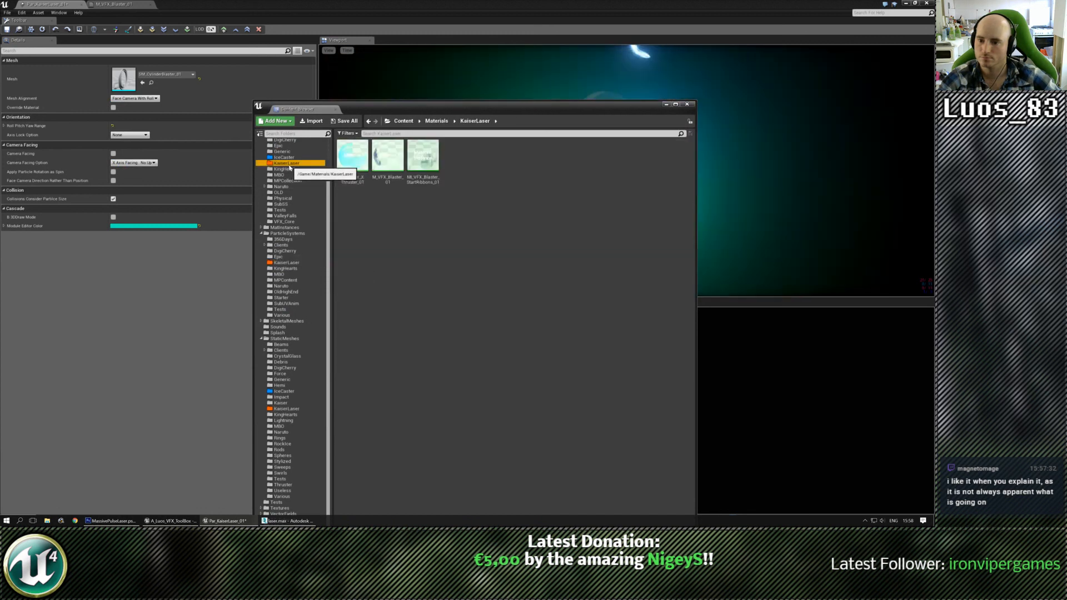
{"action": "left_click", "coordinate": [345, 120]}
{"action": "left_click", "coordinate": [535, 329]}
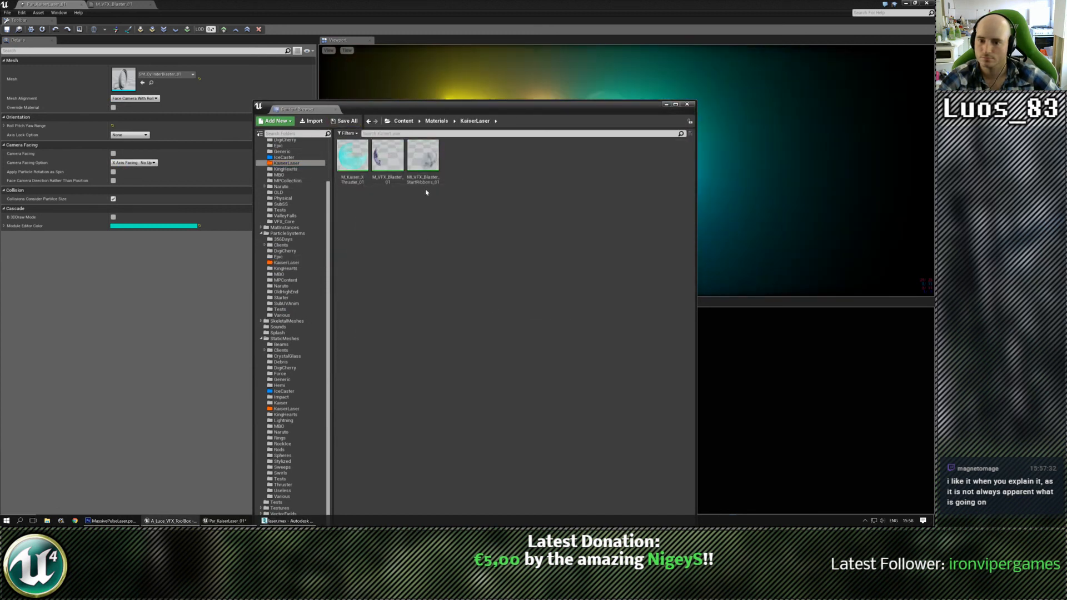
Duplicate the material instance MI_VFX_Blaster_StartRibbons_01 and name the copy MI_VFX_Blaster_Cylinder_01
{"action": "left_click", "coordinate": [428, 160]}
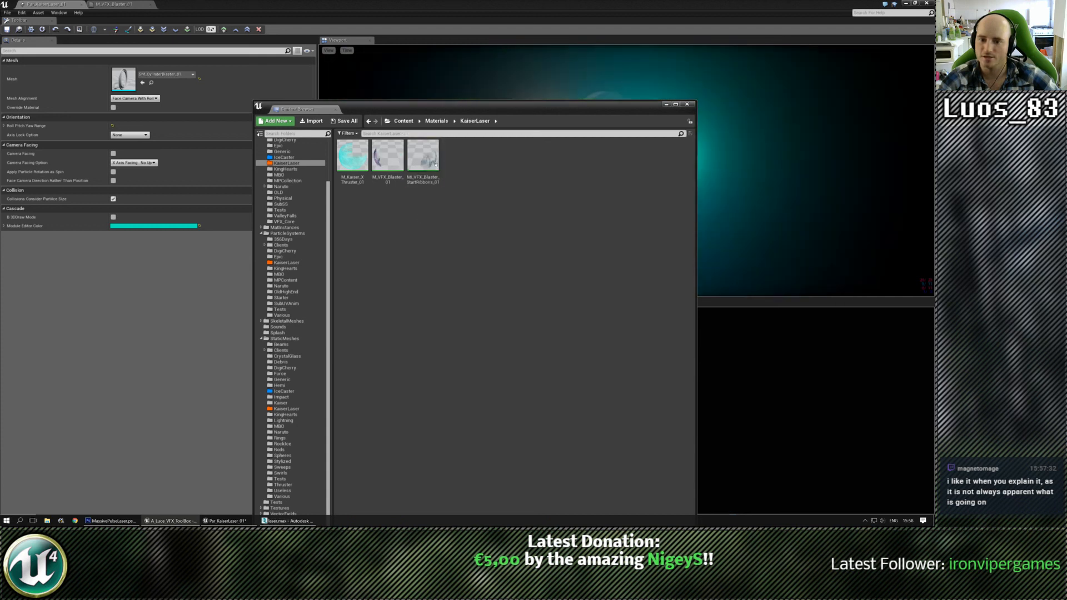
{"action": "right_click", "coordinate": [430, 162]}
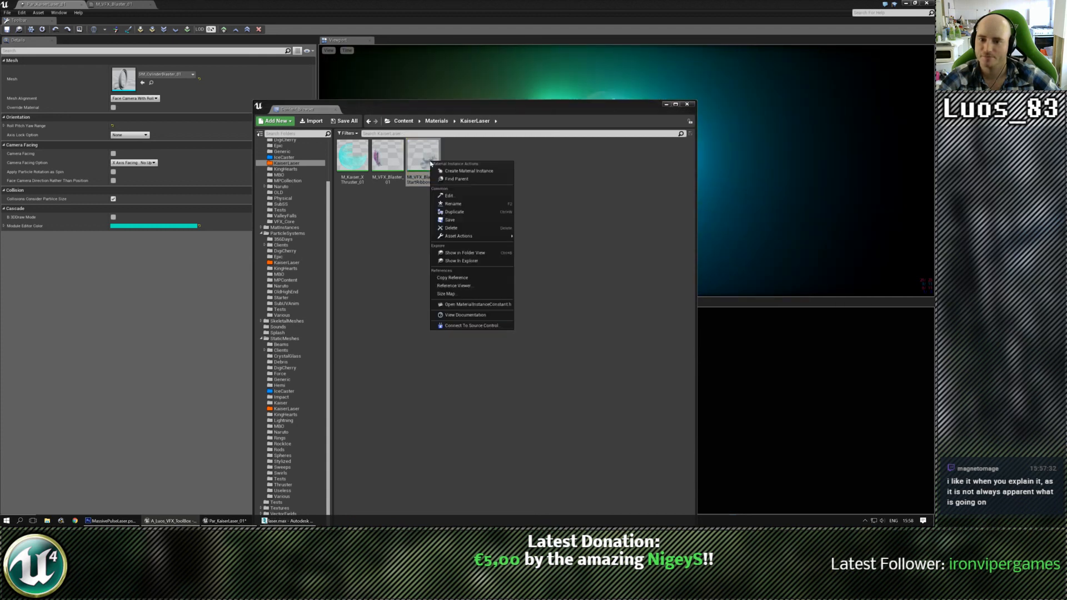
{"action": "left_click", "coordinate": [474, 212]}
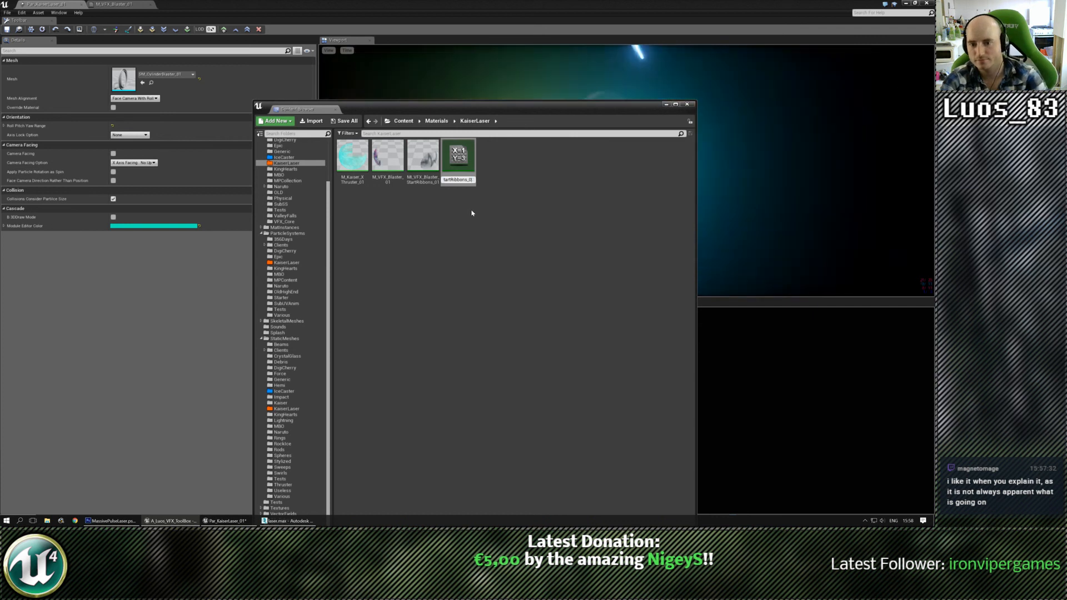
{"action": "type", "text": "1"}
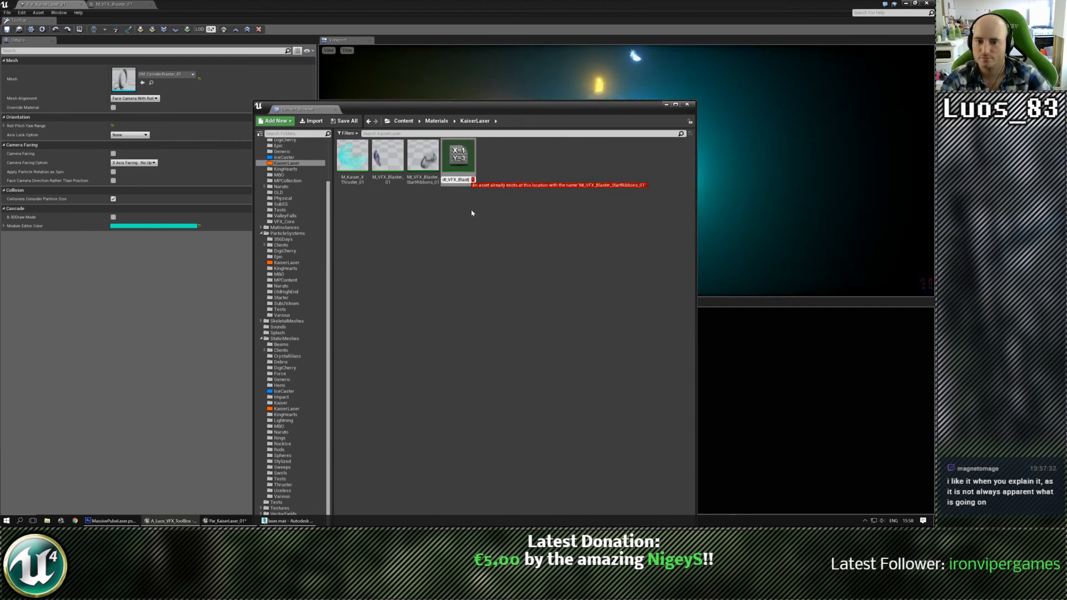
{"action": "key", "text": "Delete"}
{"action": "key", "text": "Delete"}
{"action": "key", "text": "Delete"}
{"action": "key", "text": "Delete"}
{"action": "key", "text": "Delete"}
{"action": "key", "text": "Delete"}
{"action": "key", "text": "Delete"}
{"action": "key", "text": "Delete"}
{"action": "key", "text": "Delete"}
{"action": "key", "text": "Delete"}
{"action": "key", "text": "Delete"}
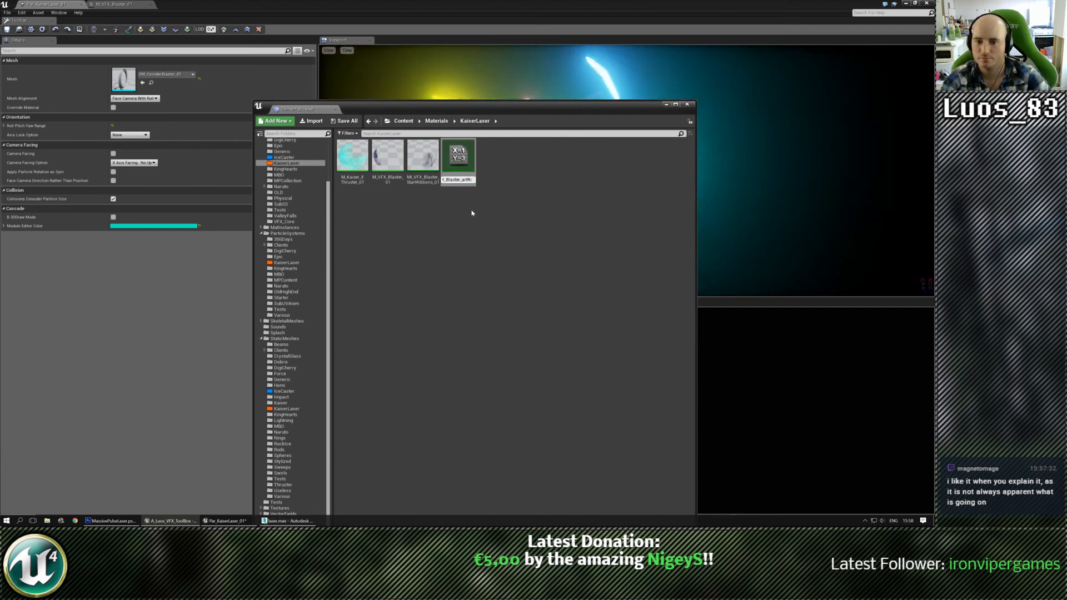
{"action": "type", "text": "Cylind"}
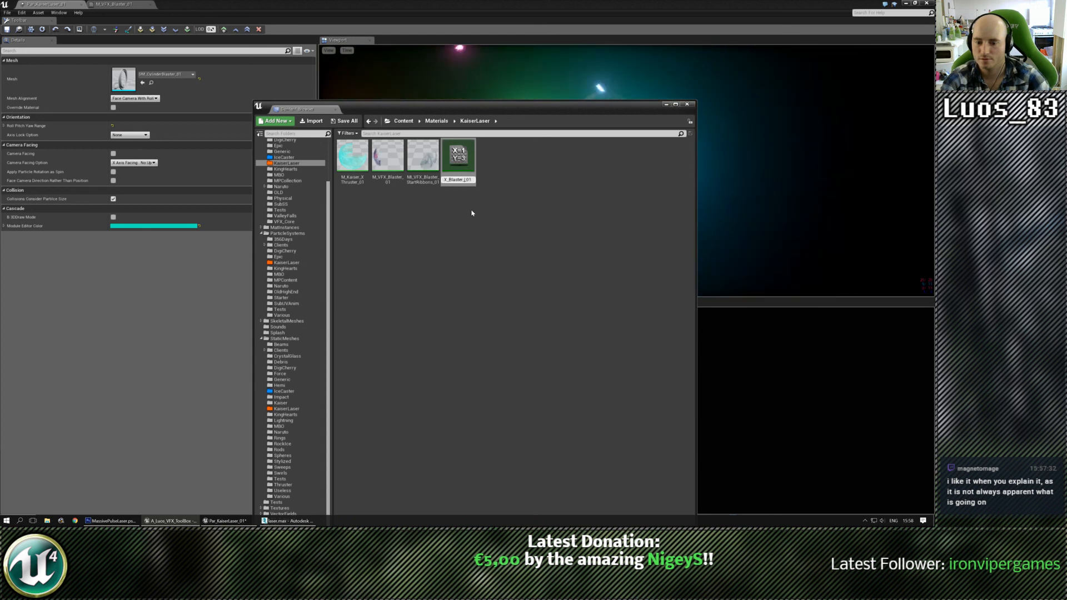
{"action": "type", "text": "er"}
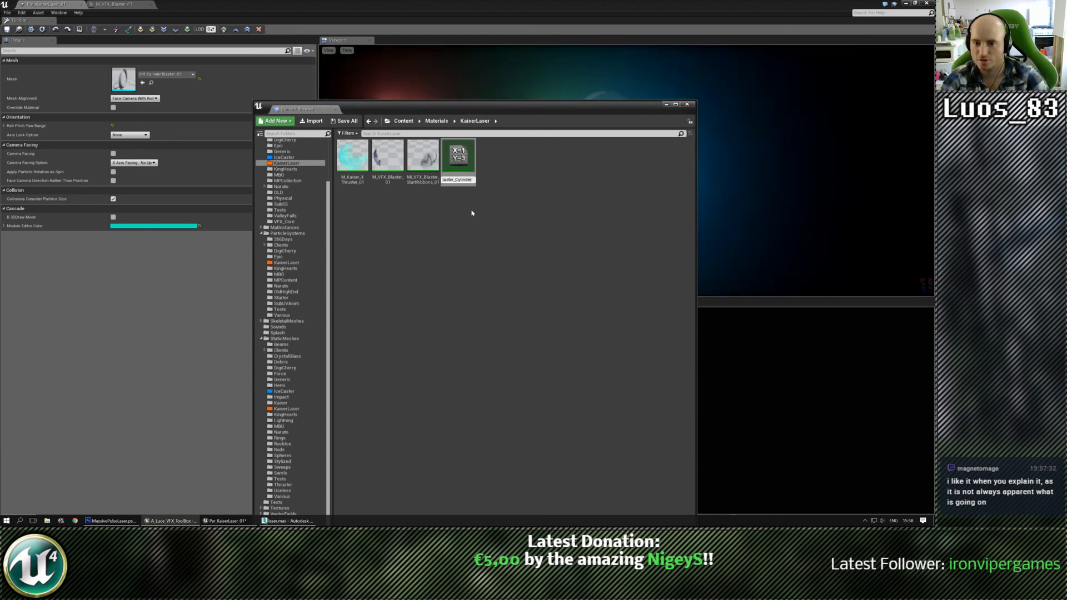
{"action": "key", "text": "Delete"}
{"action": "key", "text": "Return"}
Open the MI_VFX_Blaster_Cylinder_01 material instance for editing and locate it in the Content Browser
{"action": "double_click", "coordinate": [422, 158]}
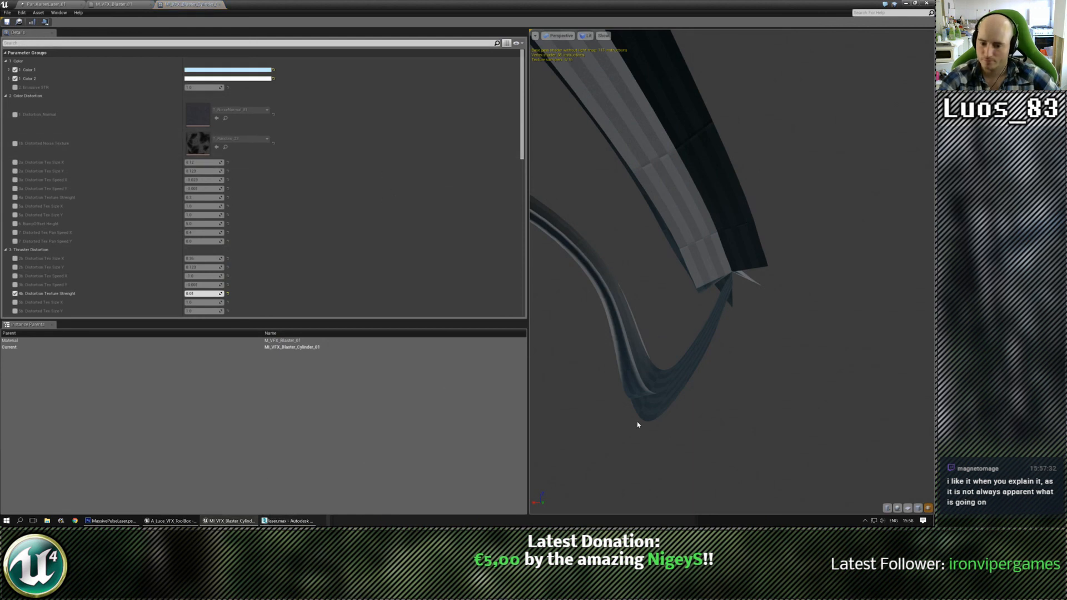
{"action": "key", "text": "ctrl+b"}
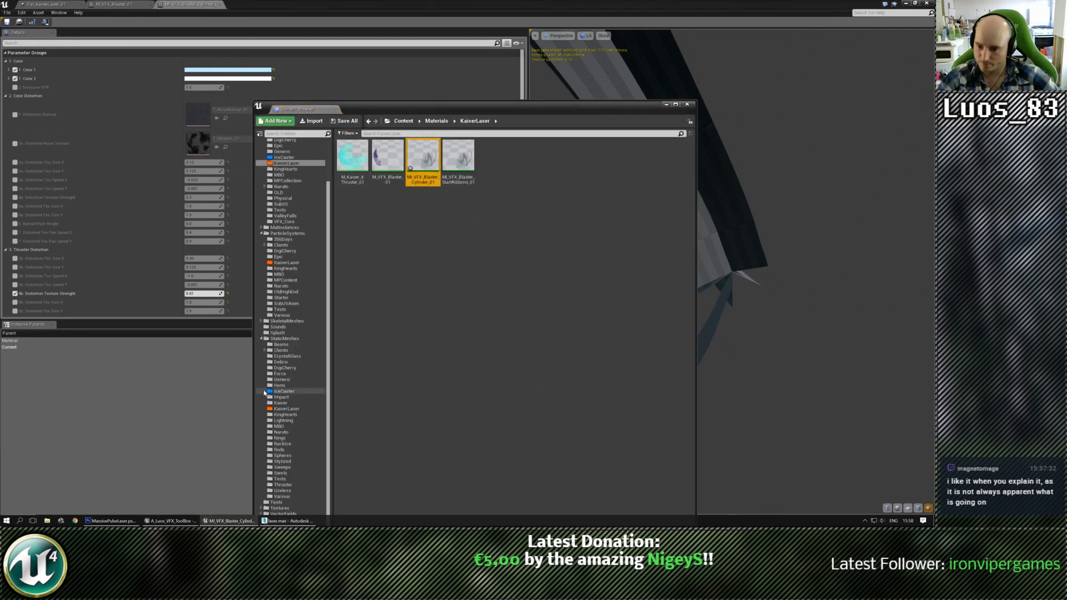
Use the cylinder blaster static mesh from the KaiserLaser static meshes folder as the material instance's preview mesh
{"action": "left_click", "coordinate": [281, 411]}
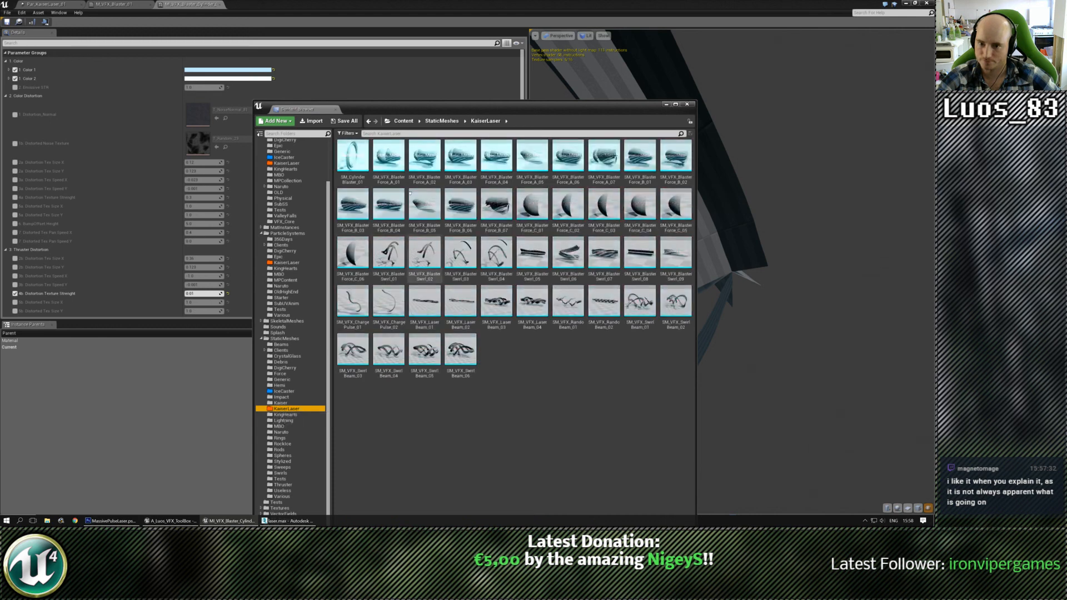
{"action": "left_click", "coordinate": [360, 163]}
{"action": "left_click_drag", "start_coordinate": [509, 110], "coordinate": [0, 110]}
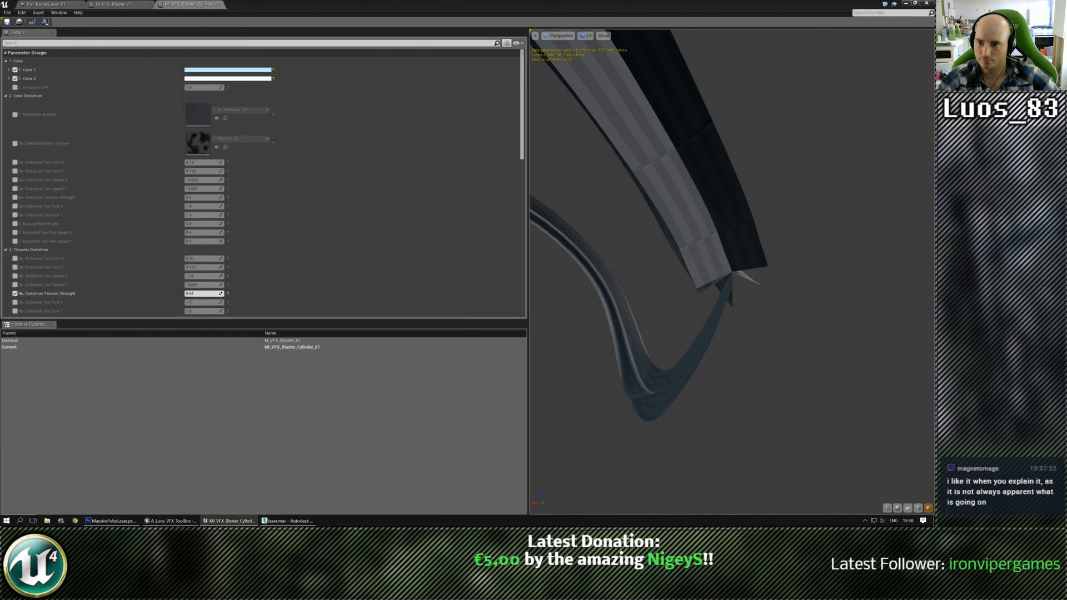
{"action": "left_click", "coordinate": [927, 509]}
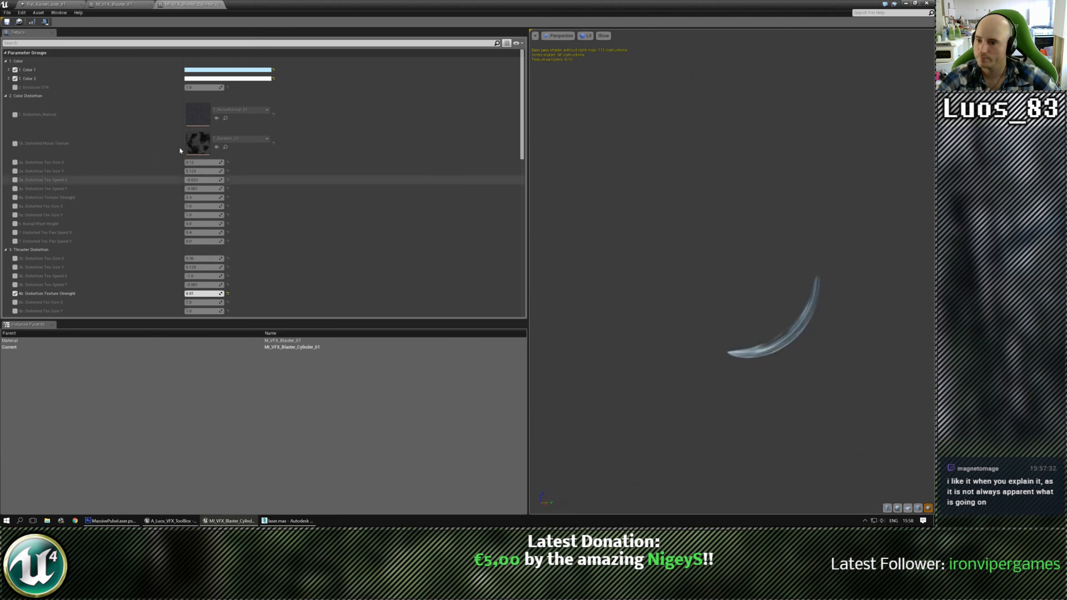
In the Various group, remove the Is Inversed Thruster override and override Is moving dot as disabled, checking the ring preview
{"action": "scroll", "coordinate": [120, 223], "scroll_direction": "down", "scroll_amount": 15}
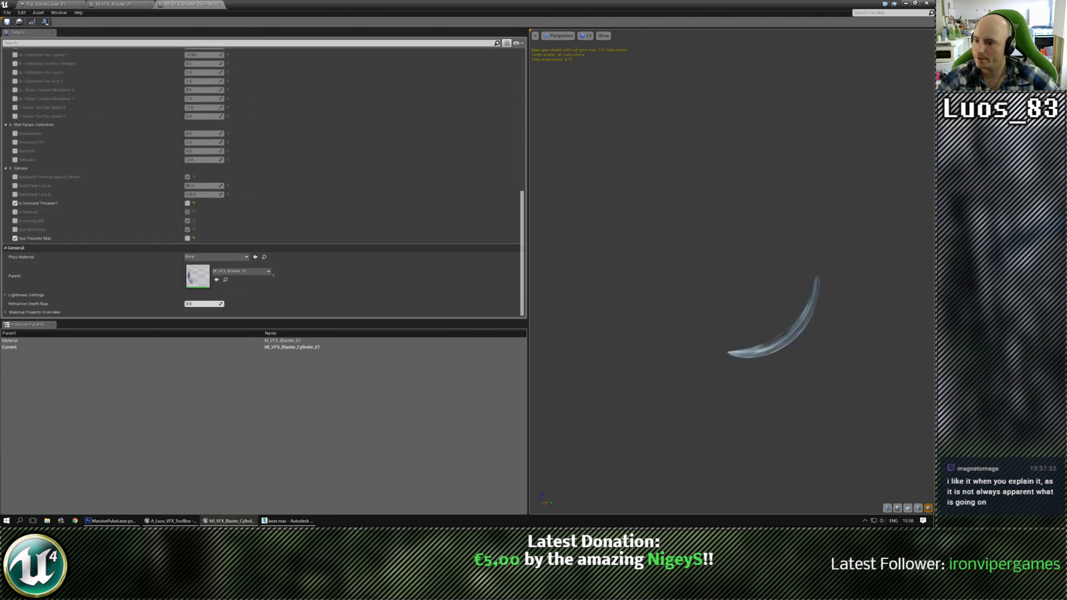
{"action": "left_click", "coordinate": [15, 238]}
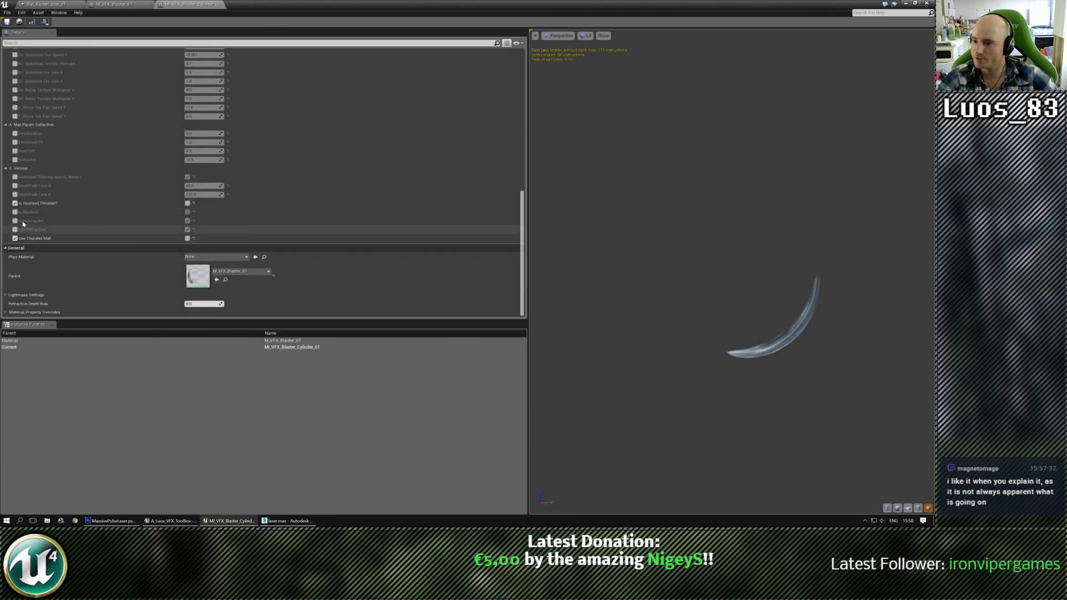
{"action": "left_click", "coordinate": [15, 203]}
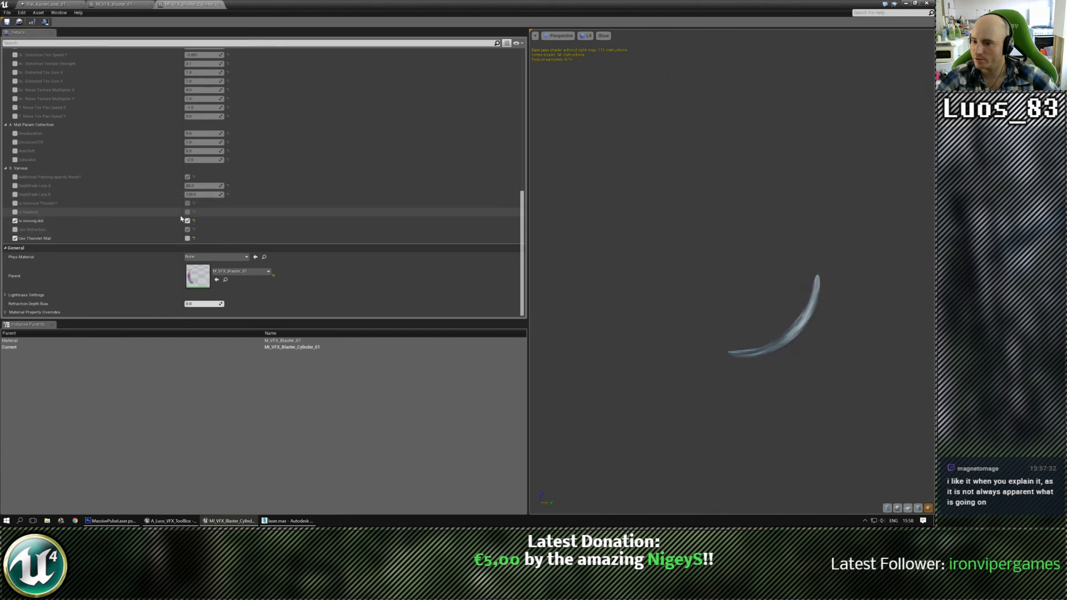
{"action": "left_click", "coordinate": [15, 221]}
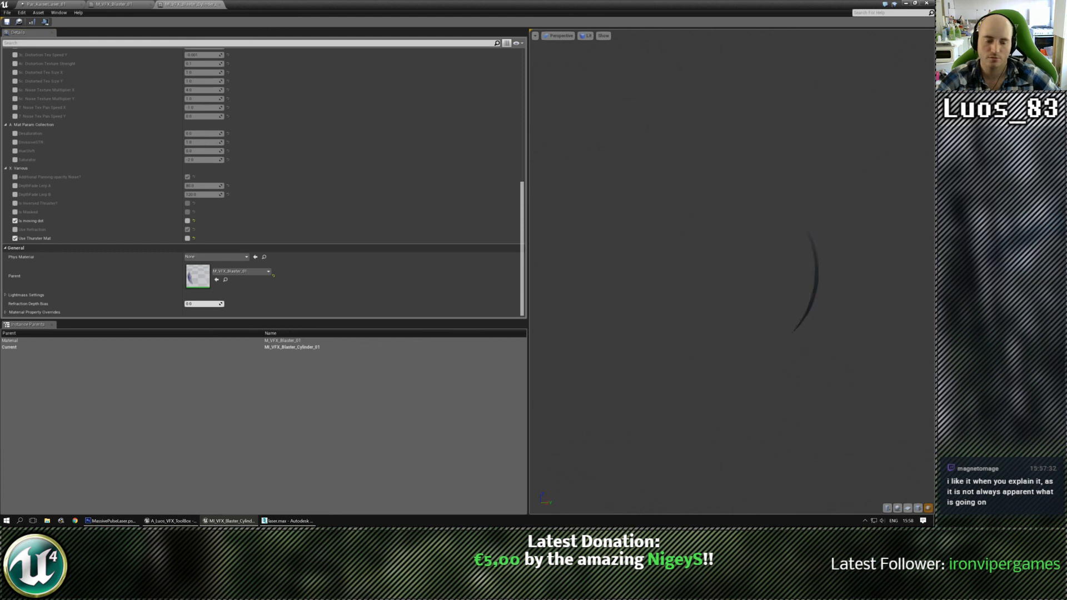
{"action": "mouse_move", "coordinate": [644, 269]}
{"action": "left_mouse_down"}
{"action": "mouse_move", "coordinate": [766, 269]}
{"action": "mouse_move", "coordinate": [643, 267]}
{"action": "left_mouse_up"}
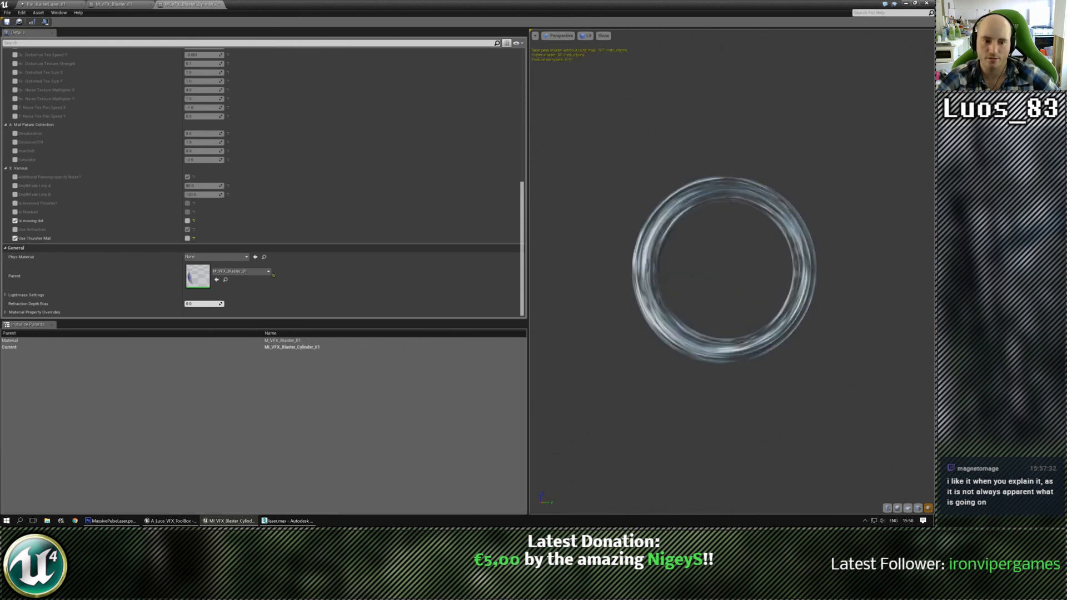
{"action": "scroll", "coordinate": [685, 195], "scroll_direction": "up", "scroll_amount": 5}
{"action": "left_click_drag", "start_coordinate": [701, 183], "coordinate": [637, 240]}
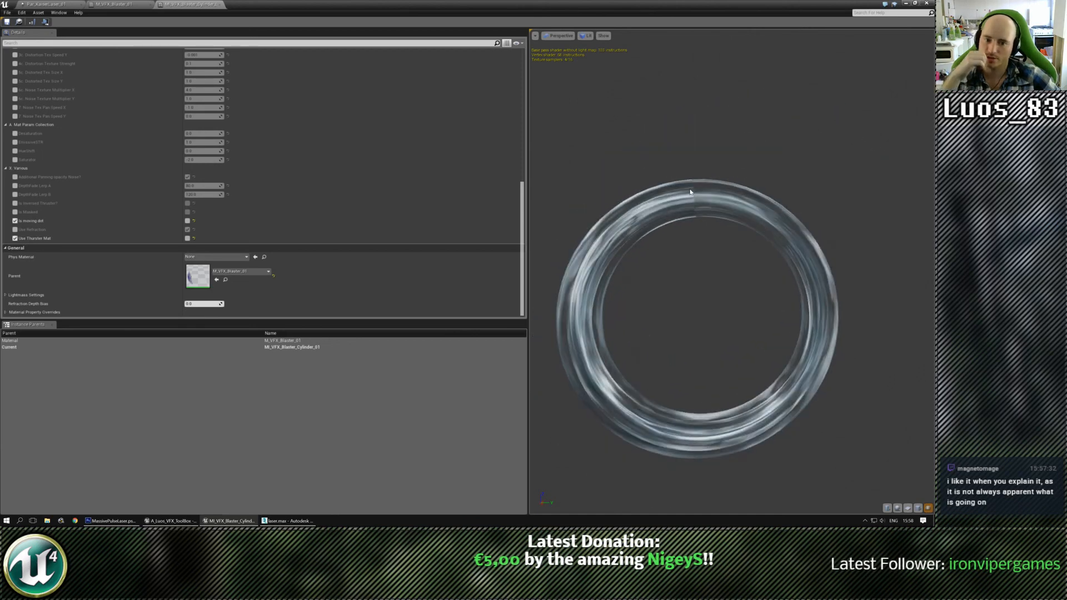
Override Distortion Tex Size X with 1.0 in both the Color Distortion and Thruster Distortion groups
{"action": "left_click_drag", "start_coordinate": [522, 250], "coordinate": [518, 99]}
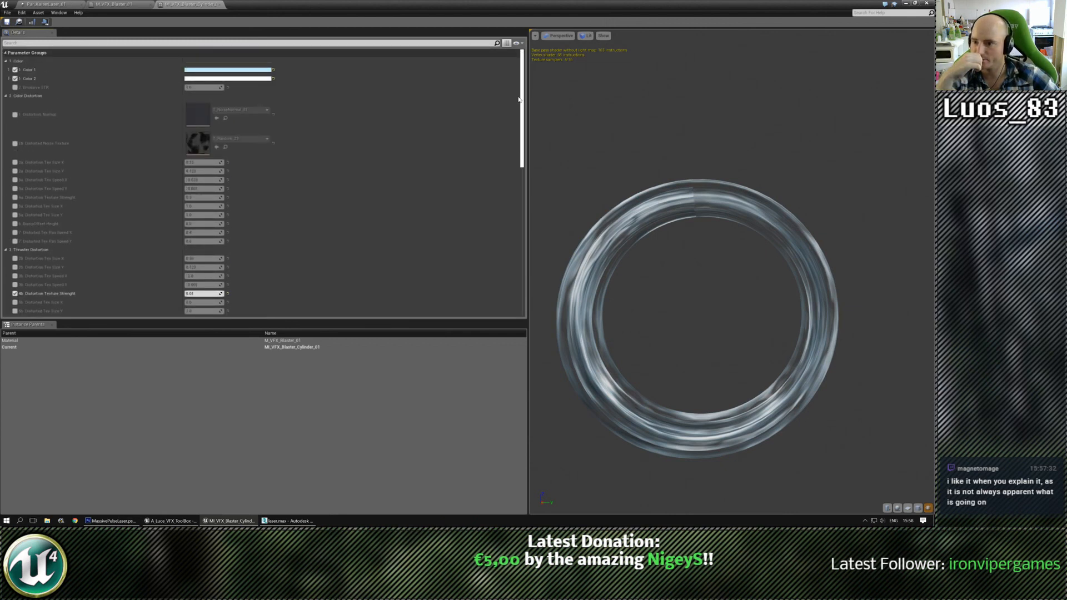
{"action": "scroll", "coordinate": [516, 111], "scroll_direction": "down", "scroll_amount": 1}
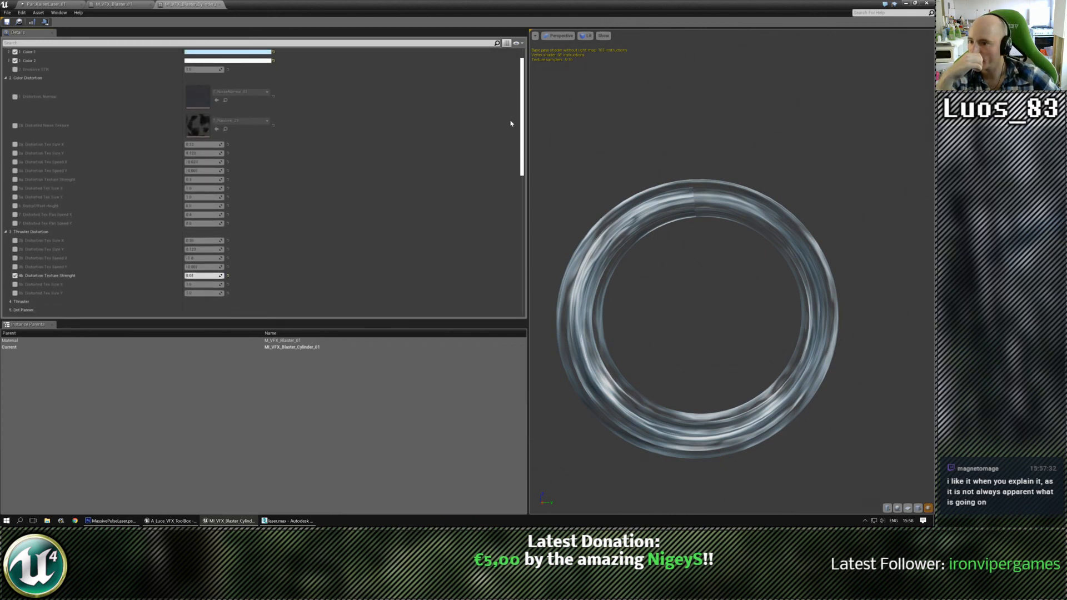
{"action": "left_click", "coordinate": [15, 145]}
{"action": "type", "text": "1"}
{"action": "key", "text": "Return"}
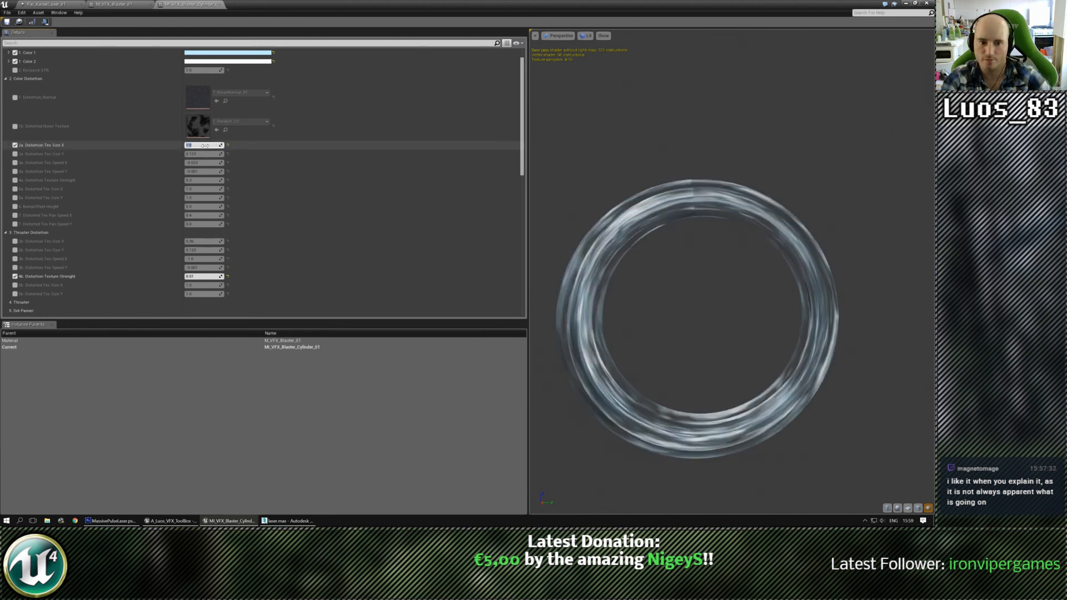
{"action": "left_click", "coordinate": [15, 242]}
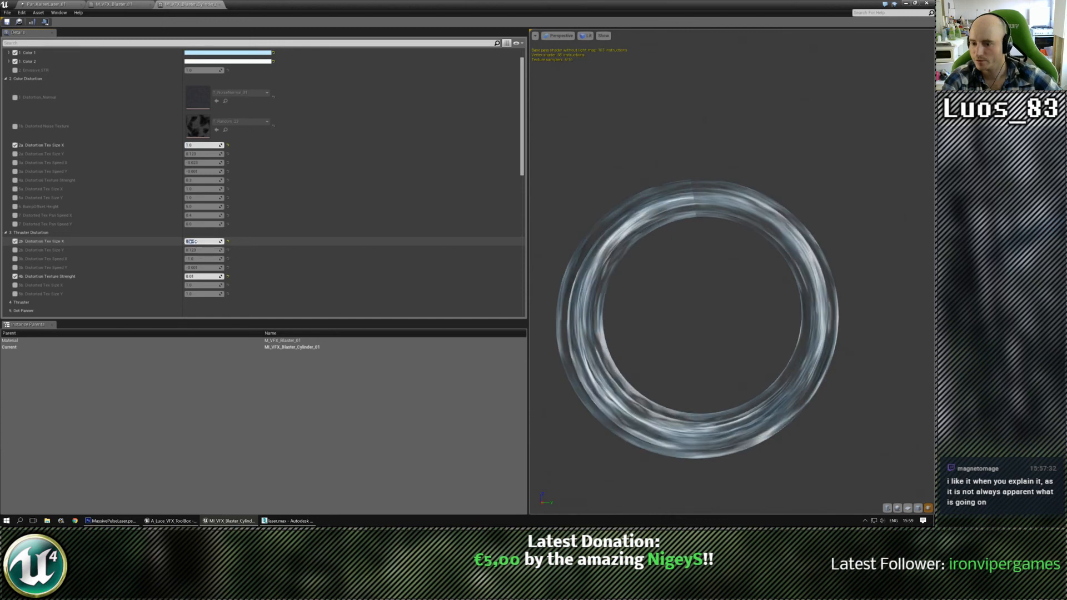
{"action": "type", "text": "1"}
{"action": "key", "text": "Return"}
In the Additional Noise group, set Distortion Tex Size X to 1.0 and override Distorted Tex Size X with 1.0
{"action": "scroll", "coordinate": [196, 241], "scroll_direction": "down", "scroll_amount": 5}
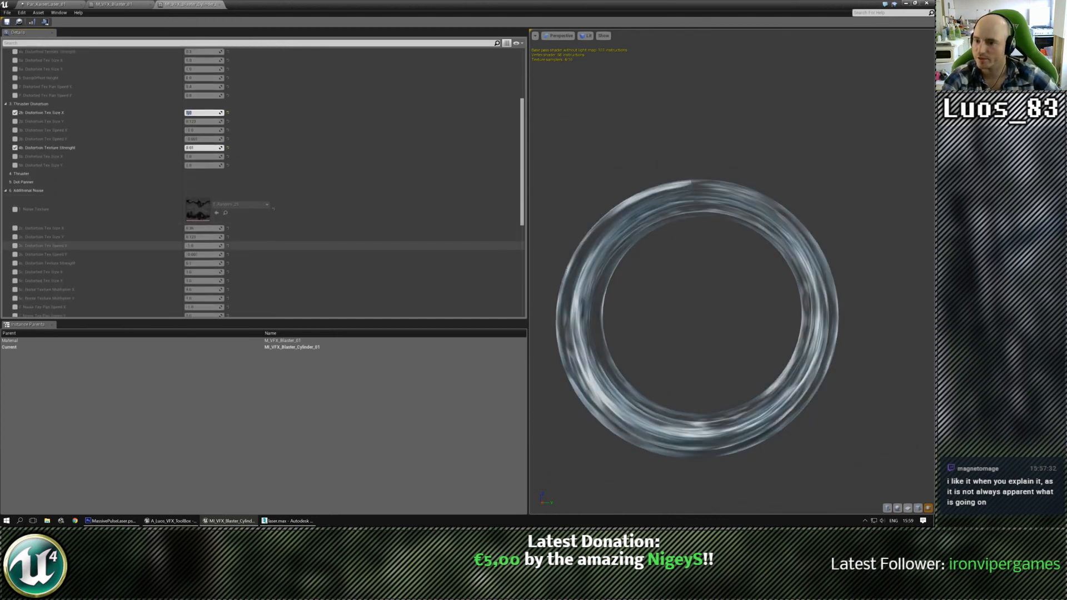
{"action": "left_click", "coordinate": [15, 228]}
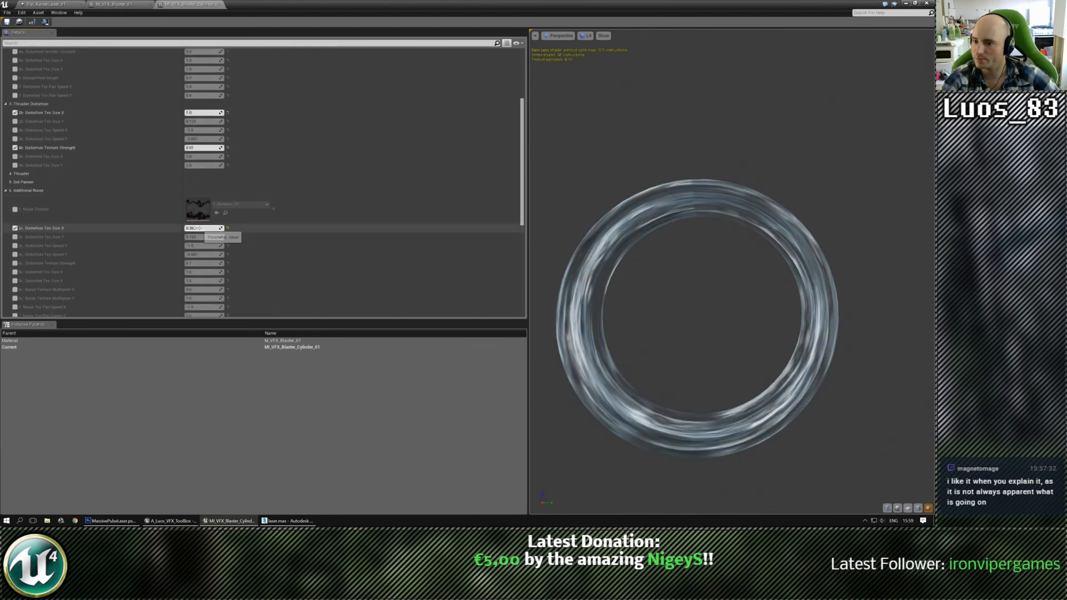
{"action": "left_click", "coordinate": [197, 228]}
{"action": "type", "text": "1"}
{"action": "key", "text": "Return"}
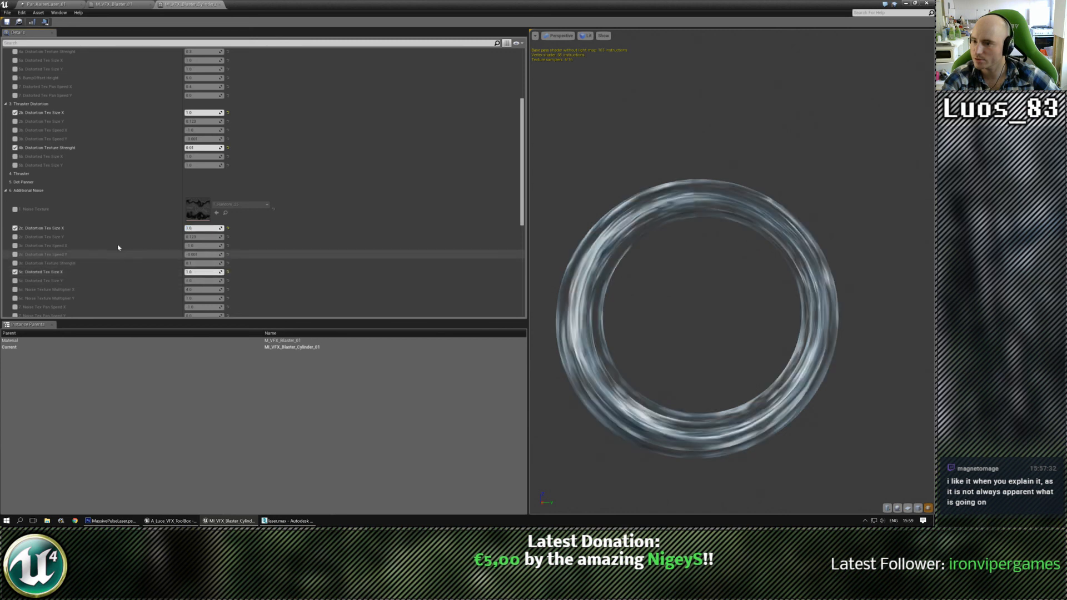
Review all parameter groups and examine the texture seam on the ring preview from several angles
{"action": "scroll", "coordinate": [89, 158], "scroll_direction": "up", "scroll_amount": 2}
{"action": "scroll", "coordinate": [90, 190], "scroll_direction": "down", "scroll_amount": 5}
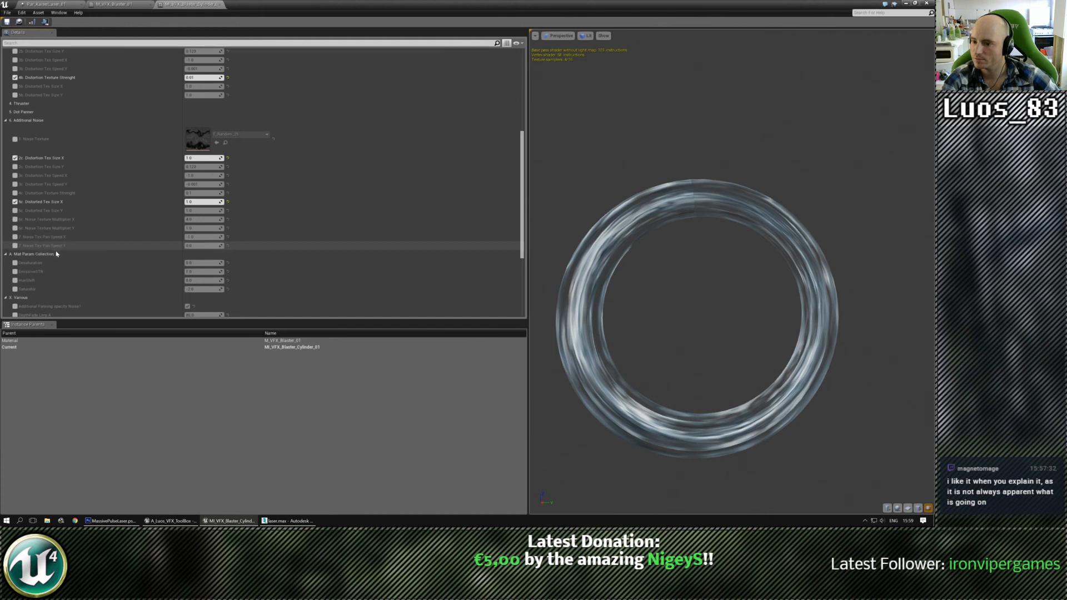
{"action": "scroll", "coordinate": [33, 244], "scroll_direction": "down", "scroll_amount": 2}
{"action": "scroll", "coordinate": [75, 266], "scroll_direction": "down", "scroll_amount": 6}
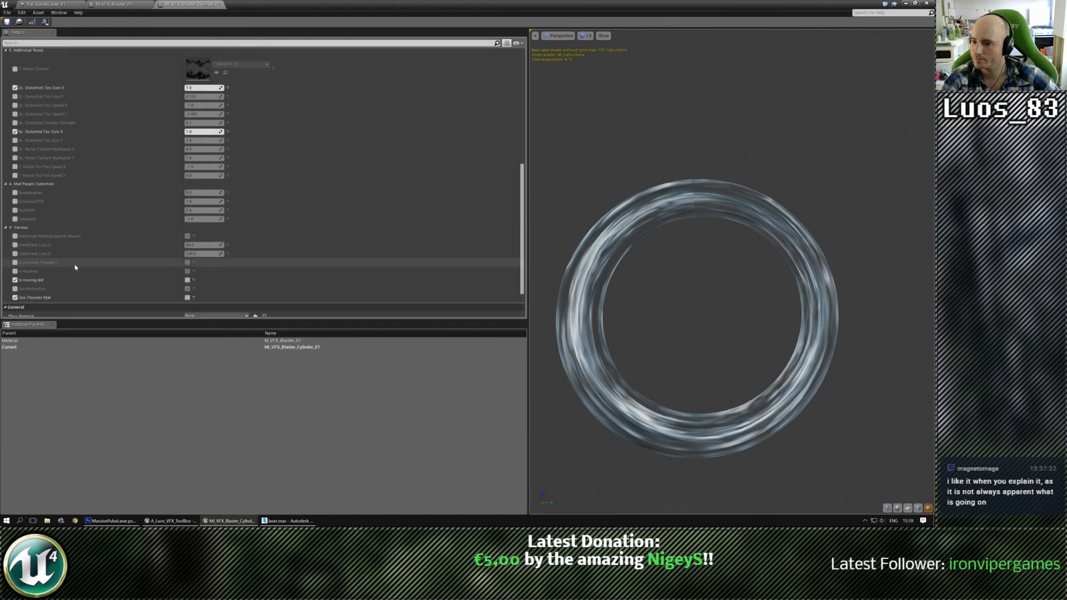
{"action": "scroll", "coordinate": [80, 258], "scroll_direction": "up", "scroll_amount": 5}
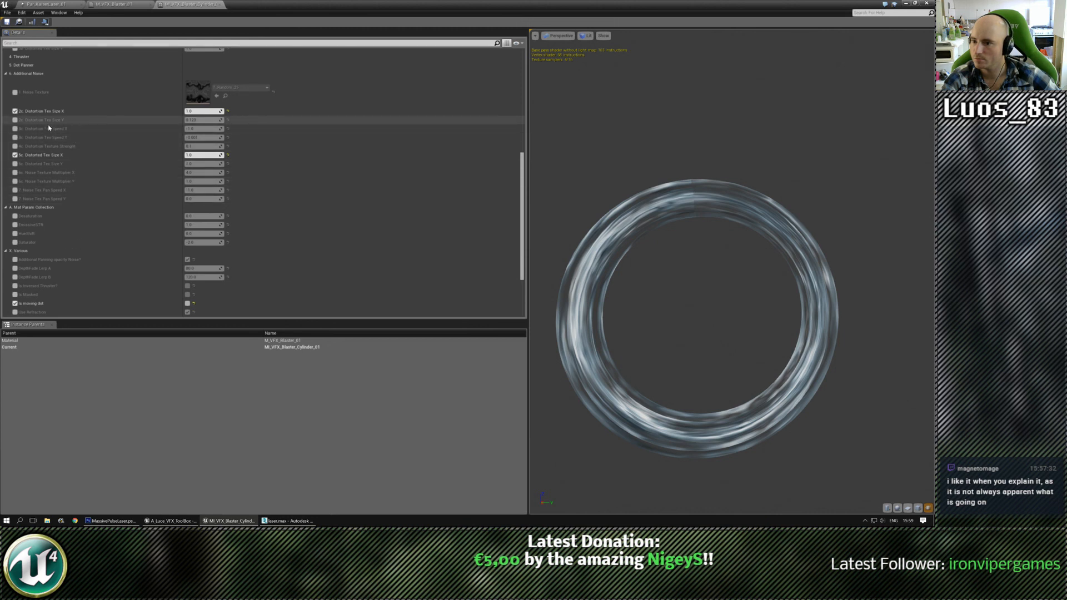
{"action": "scroll", "coordinate": [135, 158], "scroll_direction": "up", "scroll_amount": 10}
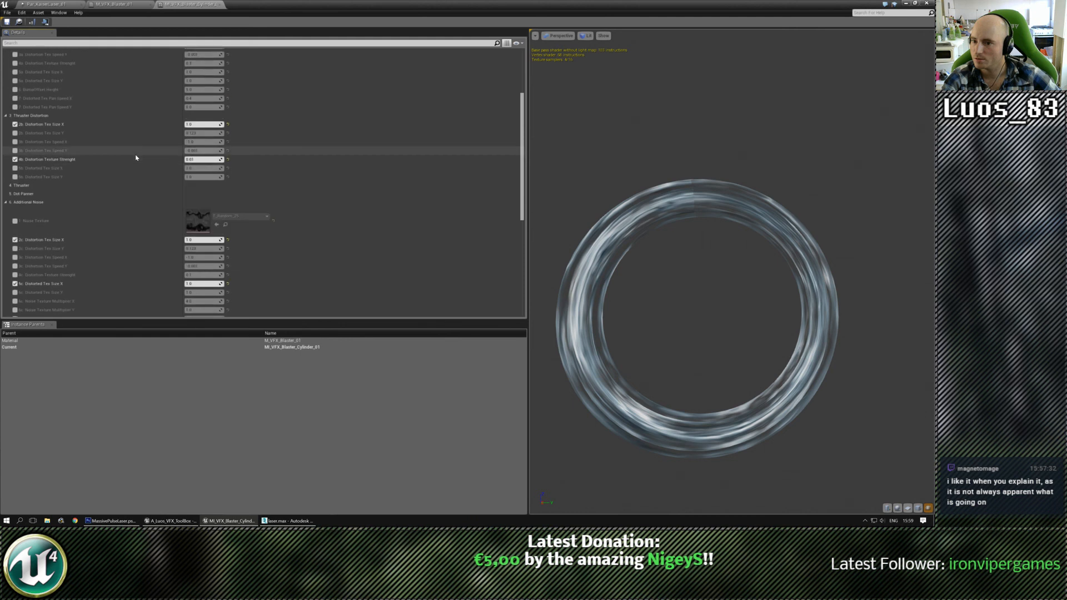
{"action": "scroll", "coordinate": [135, 157], "scroll_direction": "up", "scroll_amount": 10}
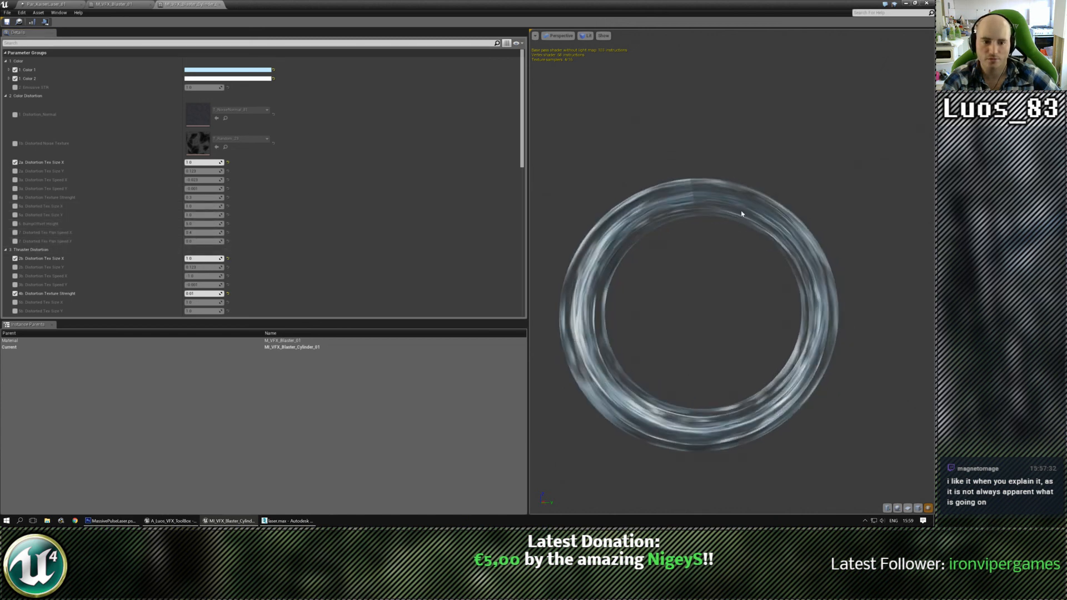
{"action": "scroll", "coordinate": [741, 213], "scroll_direction": "up", "scroll_amount": 3}
{"action": "left_click_drag", "start_coordinate": [741, 213], "coordinate": [741, 161]}
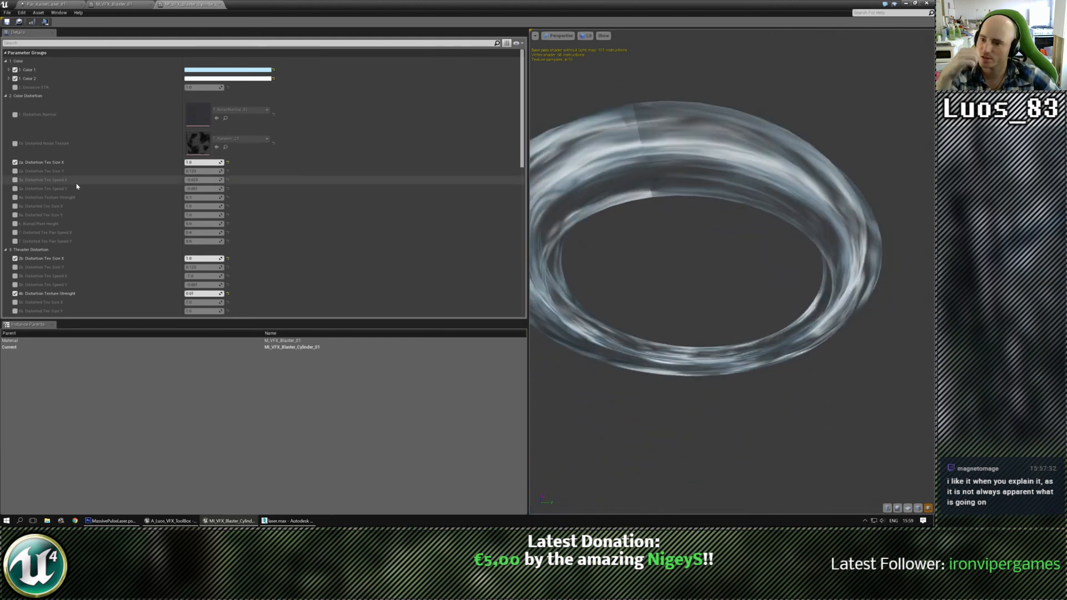
{"action": "scroll", "coordinate": [107, 178], "scroll_direction": "down", "scroll_amount": 2}
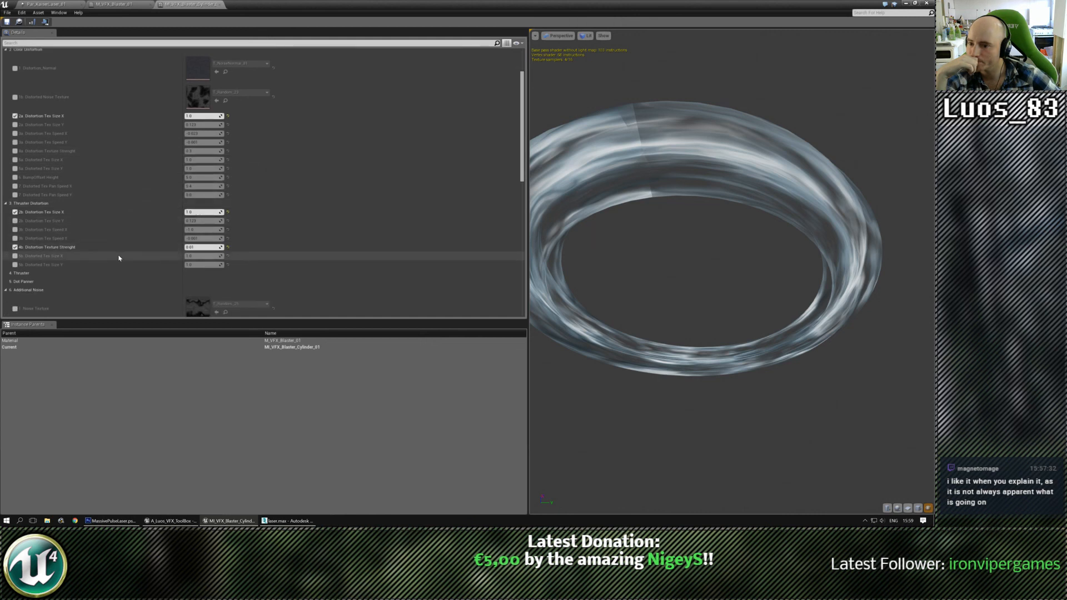
{"action": "scroll", "coordinate": [120, 253], "scroll_direction": "down", "scroll_amount": 4}
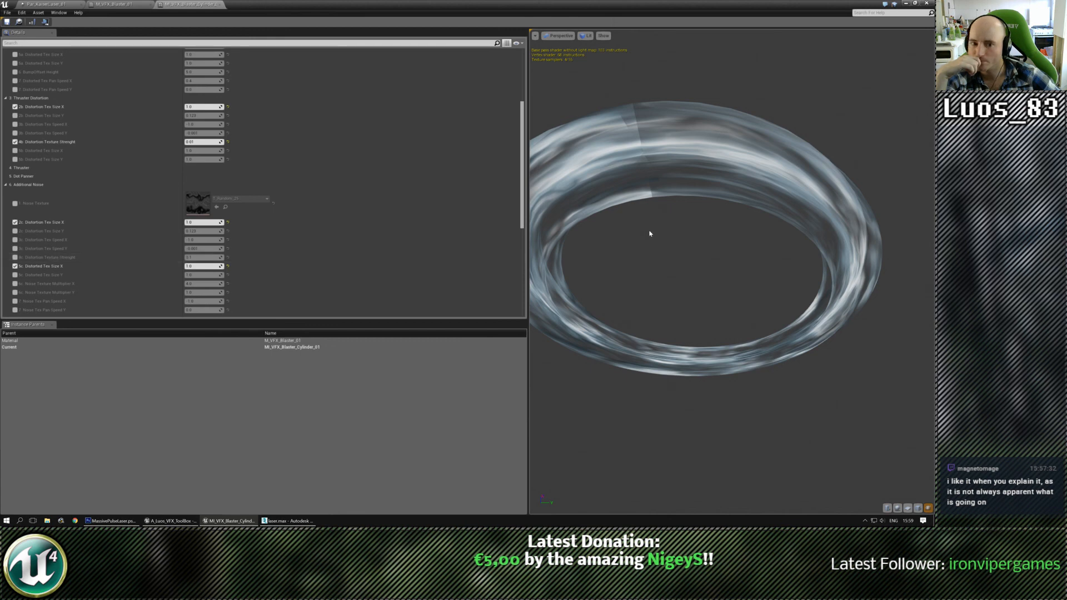
{"action": "left_click_drag", "start_coordinate": [650, 233], "coordinate": [622, 205]}
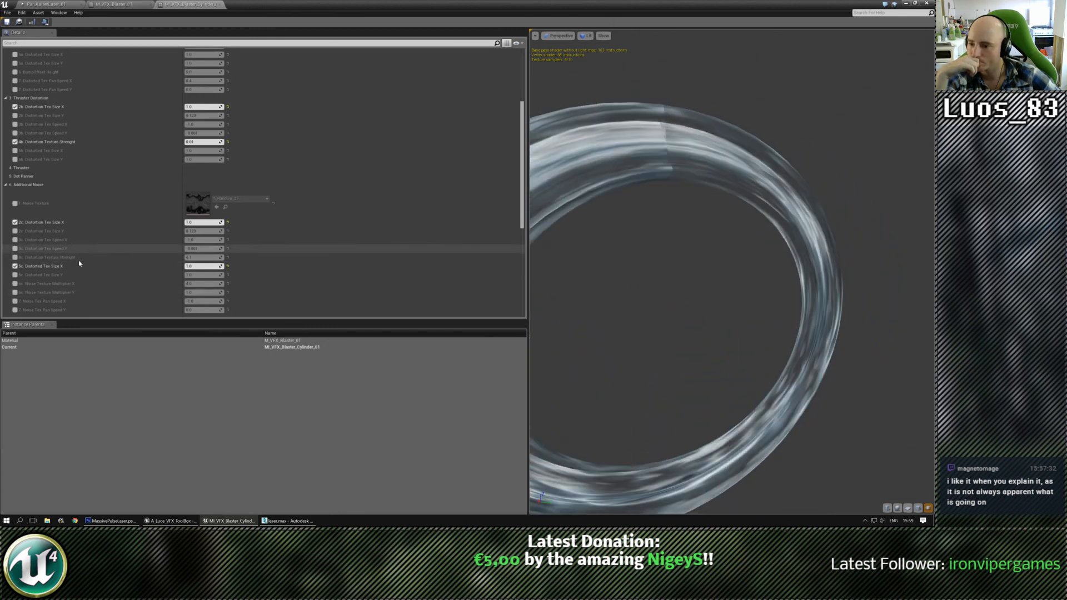
Override Use Refraction in the Various group and toggle it off and back on
{"action": "scroll", "coordinate": [111, 271], "scroll_direction": "down", "scroll_amount": 1}
{"action": "scroll", "coordinate": [110, 273], "scroll_direction": "down", "scroll_amount": 4}
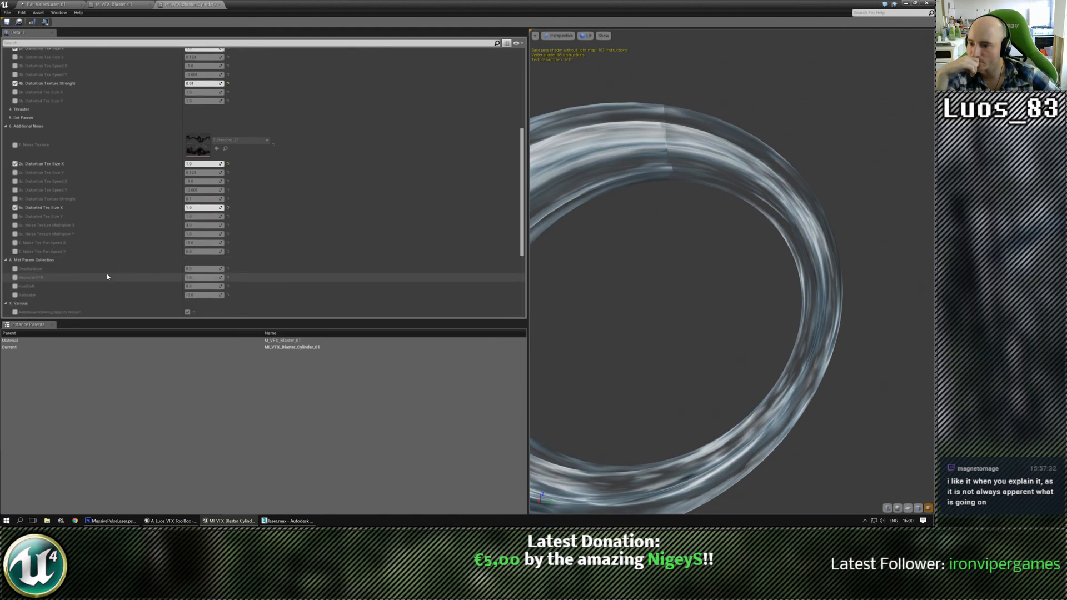
{"action": "scroll", "coordinate": [108, 276], "scroll_direction": "down", "scroll_amount": 5}
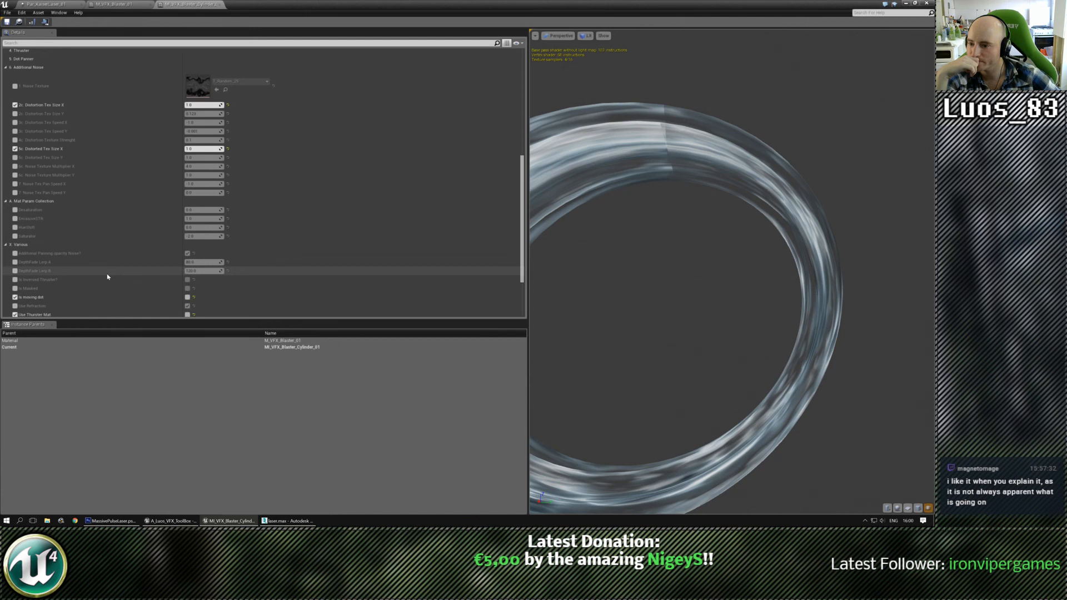
{"action": "scroll", "coordinate": [107, 277], "scroll_direction": "down", "scroll_amount": 1}
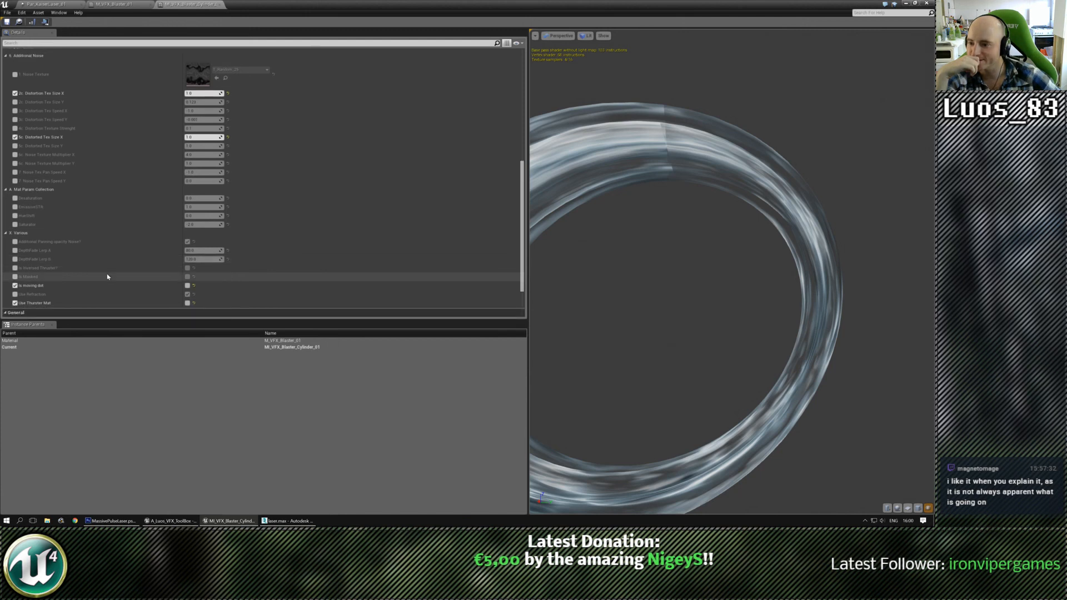
{"action": "scroll", "coordinate": [107, 276], "scroll_direction": "down", "scroll_amount": 1}
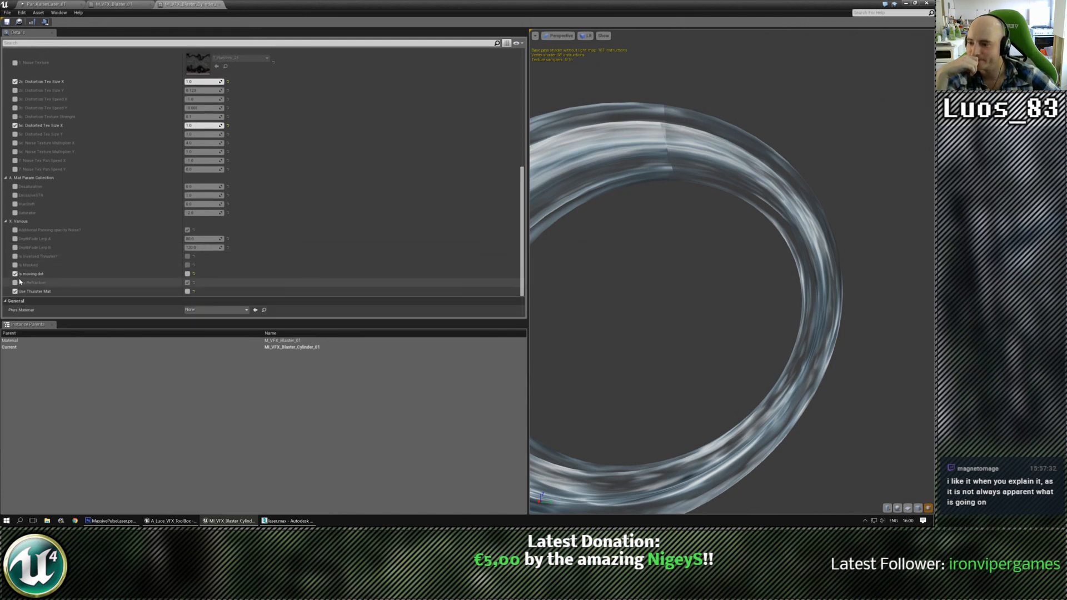
{"action": "left_click", "coordinate": [16, 282]}
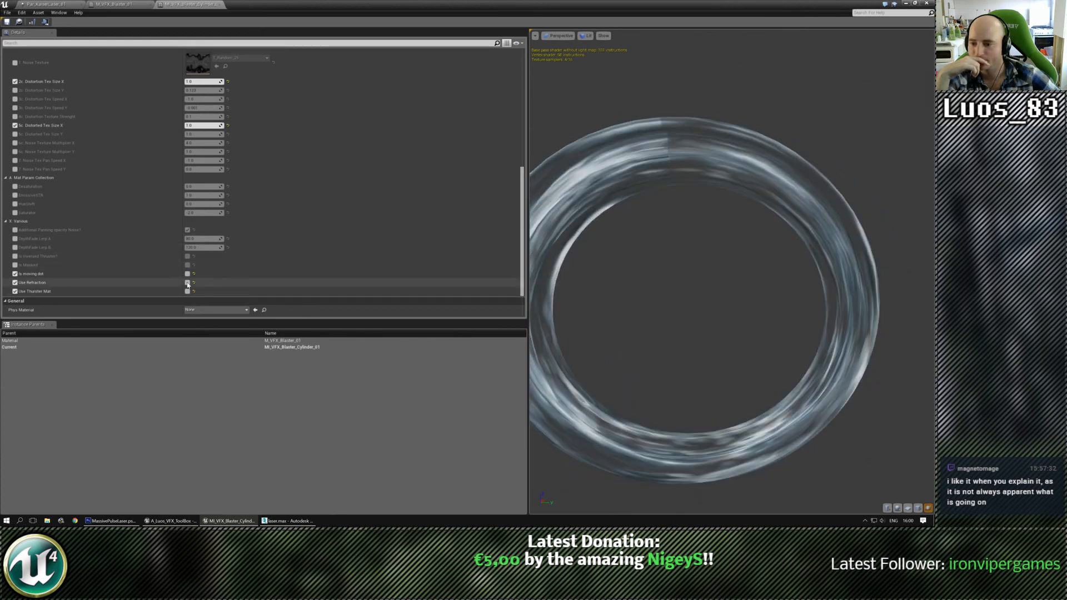
{"action": "left_click", "coordinate": [188, 284]}
{"action": "scroll", "coordinate": [300, 254], "scroll_direction": "down", "scroll_amount": 3}
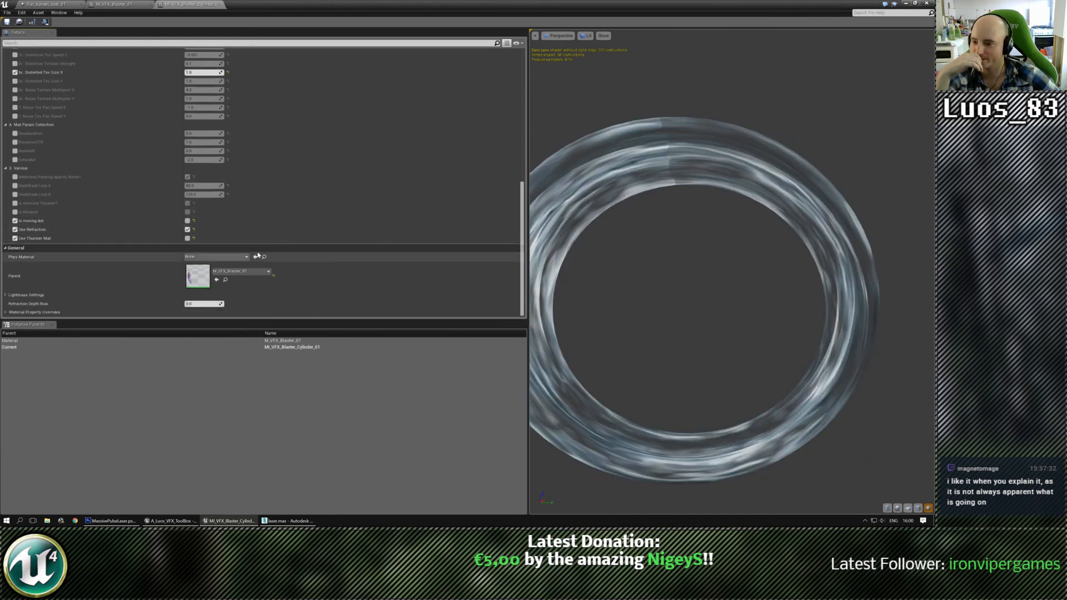
Check the texture seam on the ring preview and override Noise Texture Multiplier X in the Additional Noise group
{"action": "scroll", "coordinate": [261, 238], "scroll_direction": "up", "scroll_amount": 15}
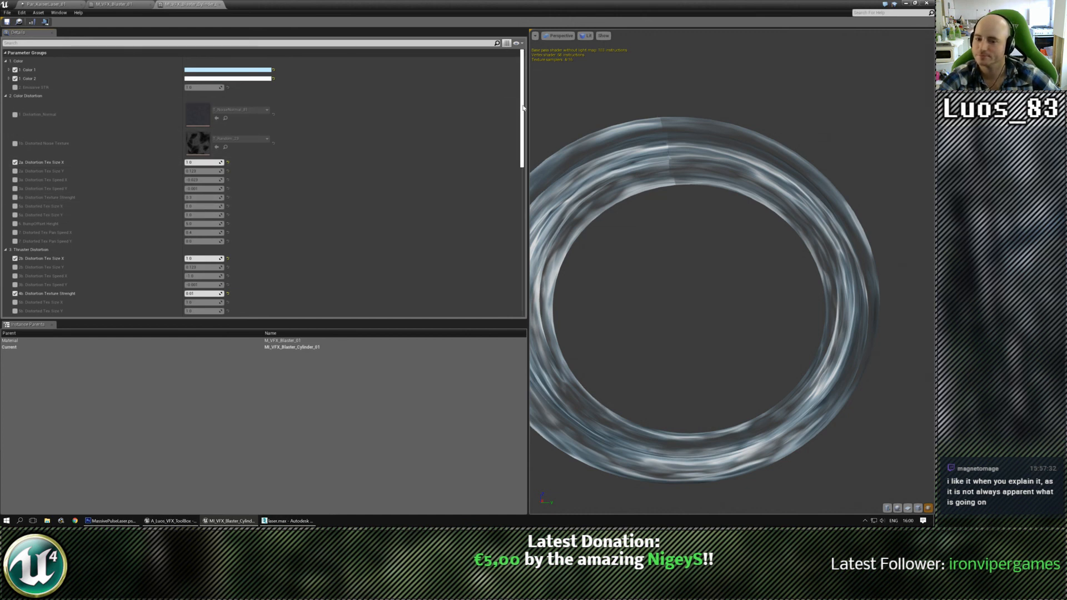
{"action": "left_click_drag", "start_coordinate": [659, 159], "coordinate": [671, 177]}
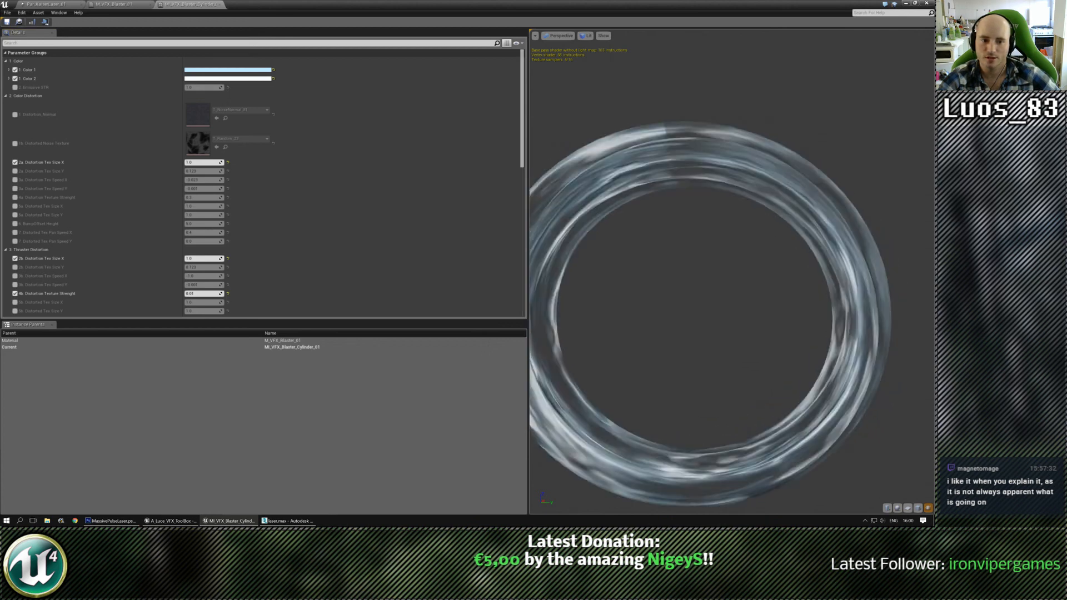
{"action": "right_click_drag", "start_coordinate": [659, 160], "coordinate": [659, 186]}
{"action": "left_click_drag", "start_coordinate": [659, 160], "coordinate": [645, 173]}
{"action": "scroll", "coordinate": [57, 244], "scroll_direction": "down", "scroll_amount": 2}
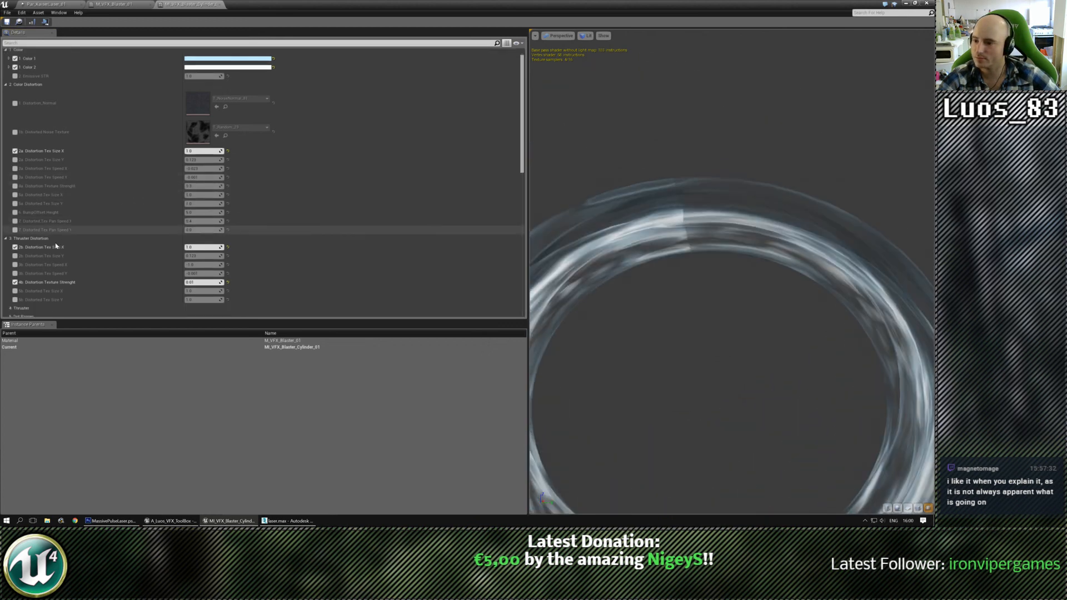
{"action": "scroll", "coordinate": [38, 240], "scroll_direction": "down", "scroll_amount": 3}
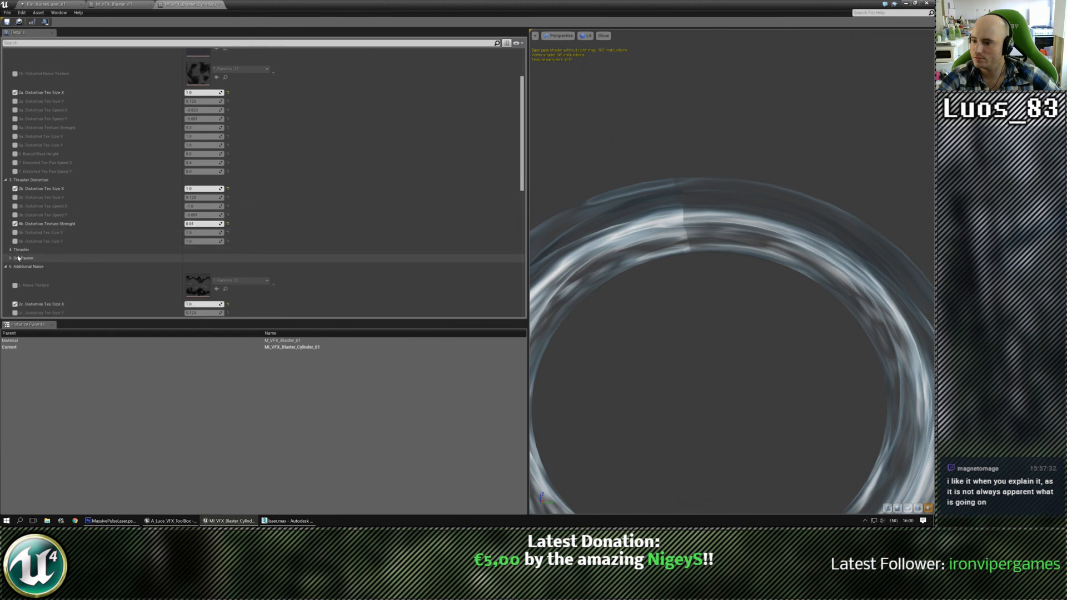
{"action": "scroll", "coordinate": [34, 240], "scroll_direction": "down", "scroll_amount": 2}
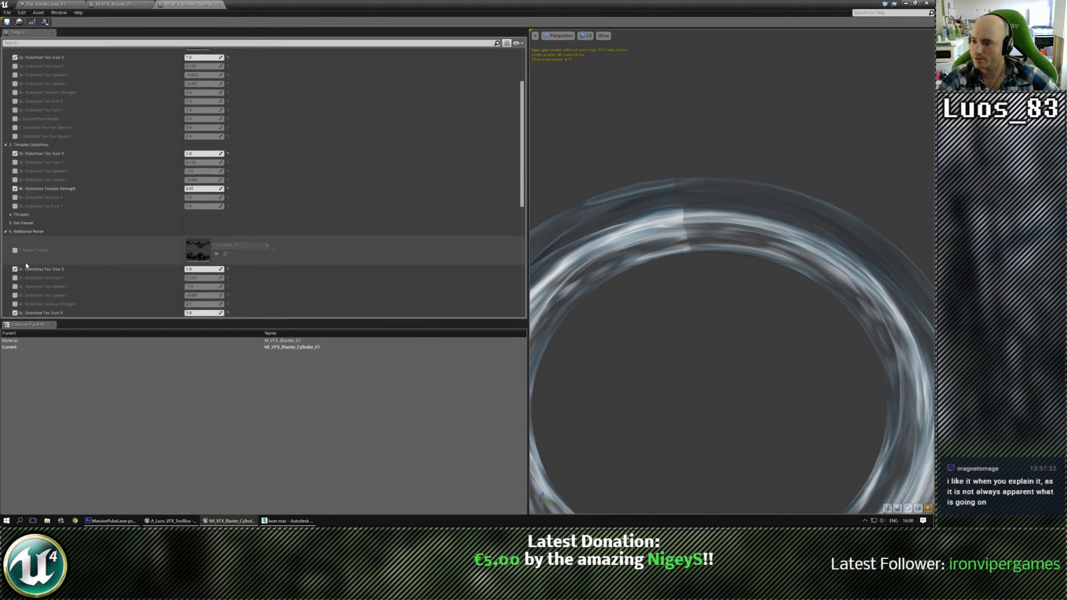
{"action": "scroll", "coordinate": [41, 233], "scroll_direction": "down", "scroll_amount": 3}
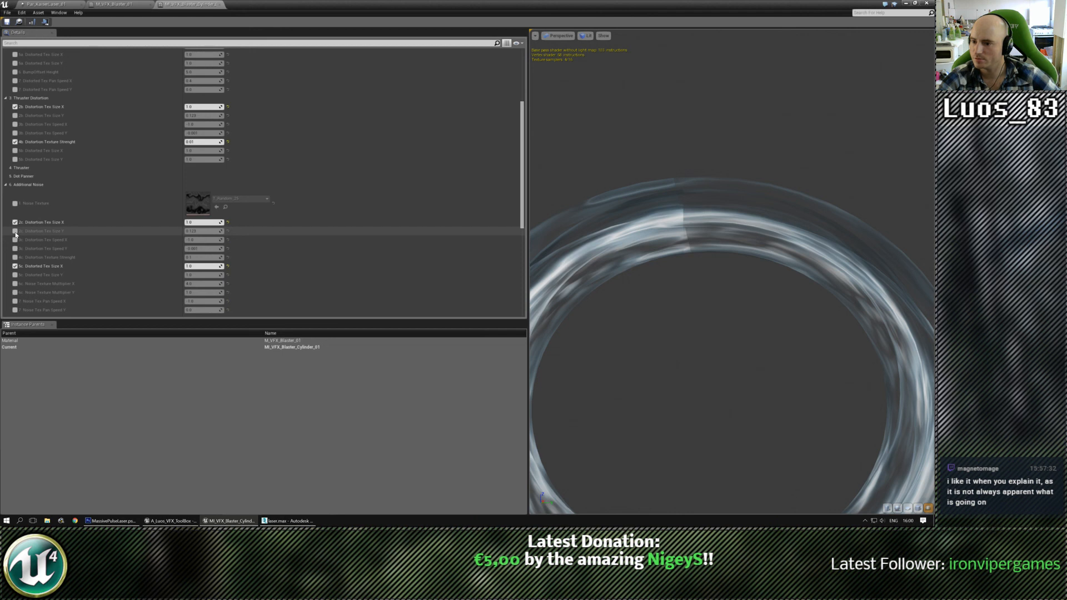
{"action": "scroll", "coordinate": [42, 275], "scroll_direction": "down", "scroll_amount": 1}
{"action": "left_click", "coordinate": [16, 272]}
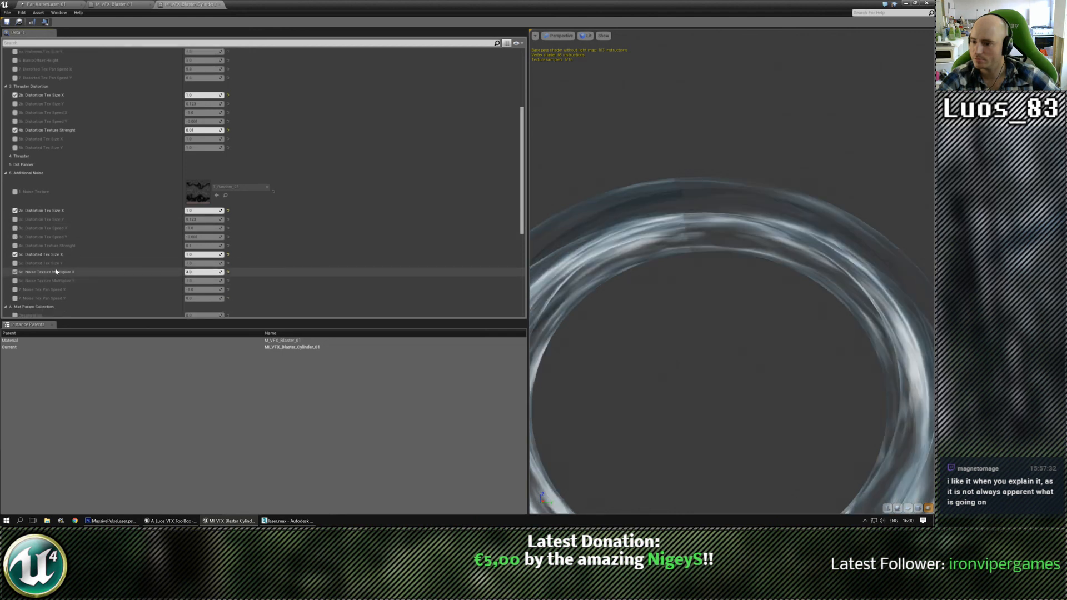
{"action": "left_click", "coordinate": [190, 271]}
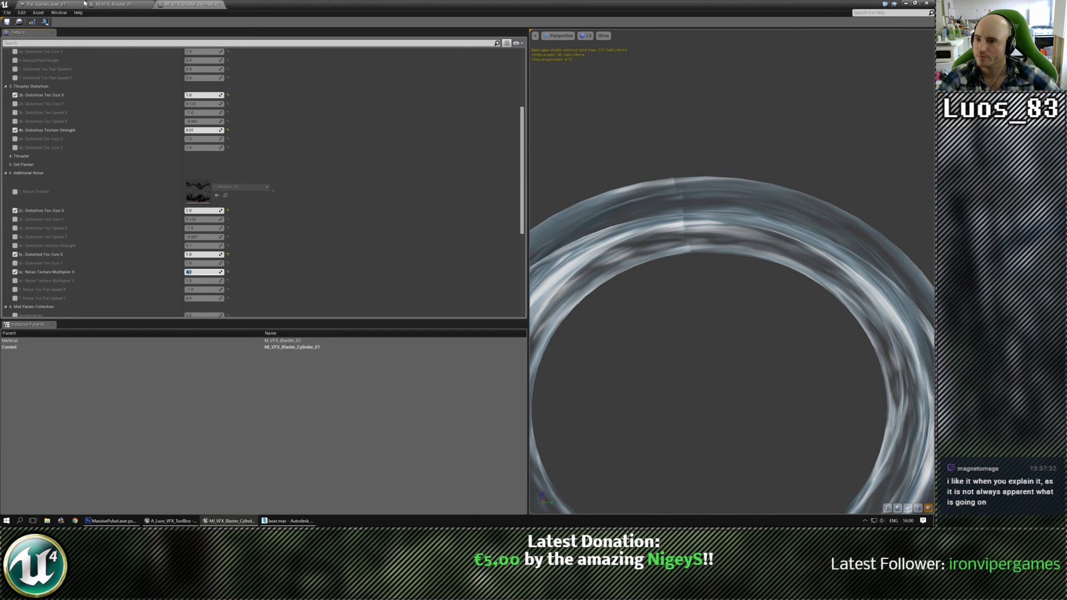
Open the M_VFX_Blaster_01 material graph and inspect the Distortion Tex Size X parameter in the Generic Distortion group
{"action": "left_click", "coordinate": [106, 5]}
{"action": "right_click_drag", "start_coordinate": [393, 287], "coordinate": [443, 214]}
{"action": "scroll", "coordinate": [442, 213], "scroll_direction": "up", "scroll_amount": 2}
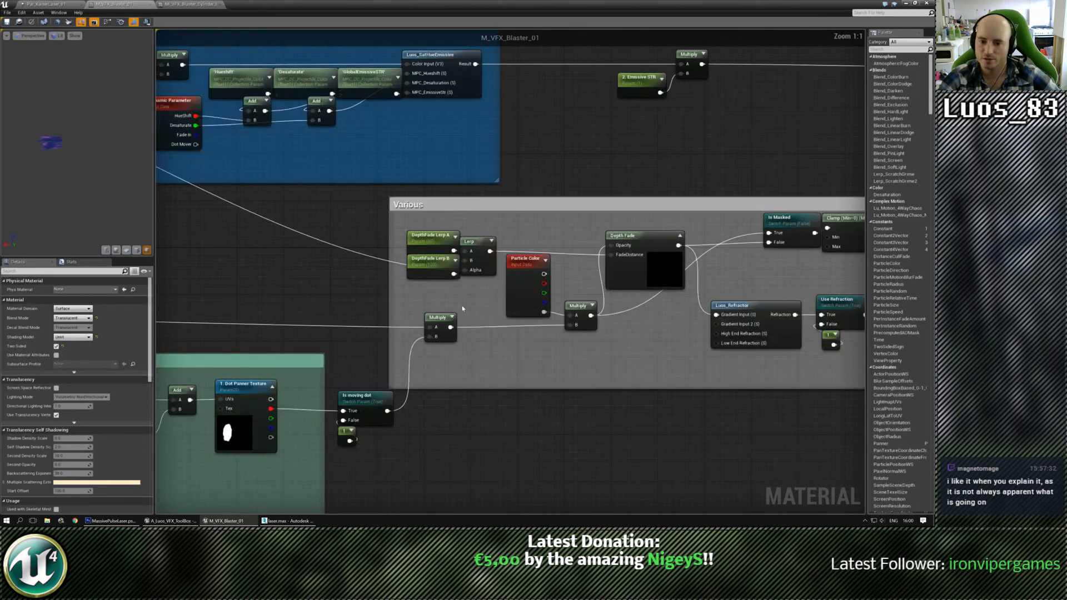
{"action": "right_click_drag", "start_coordinate": [500, 311], "coordinate": [699, 310]}
{"action": "scroll", "coordinate": [560, 269], "scroll_direction": "down", "scroll_amount": 3}
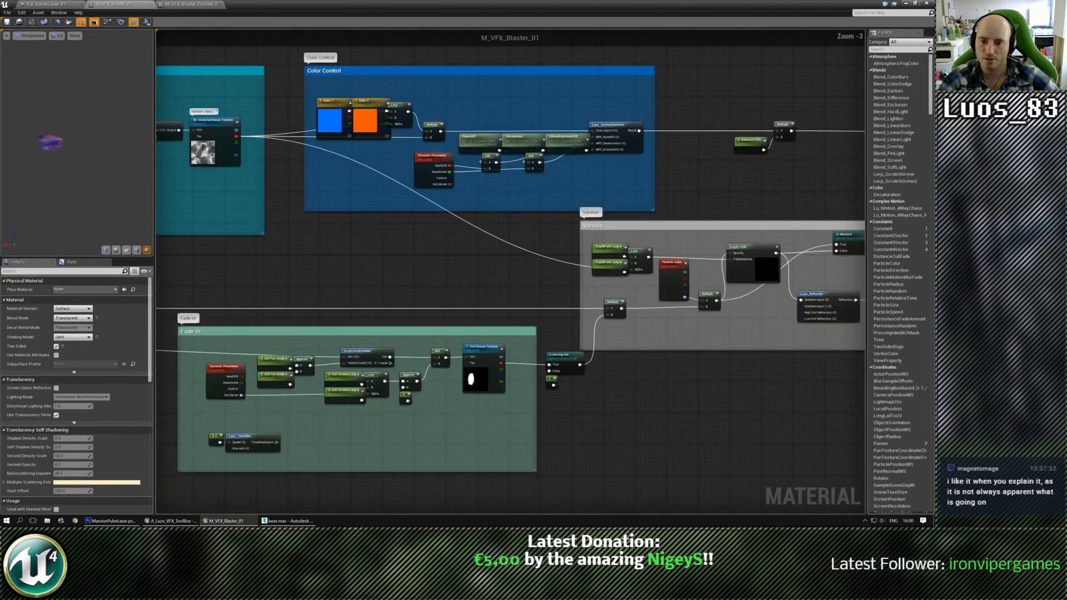
{"action": "right_click_drag", "start_coordinate": [175, 207], "coordinate": [642, 340]}
{"action": "right_click_drag", "start_coordinate": [236, 351], "coordinate": [669, 285]}
{"action": "scroll", "coordinate": [670, 250], "scroll_direction": "up", "scroll_amount": 3}
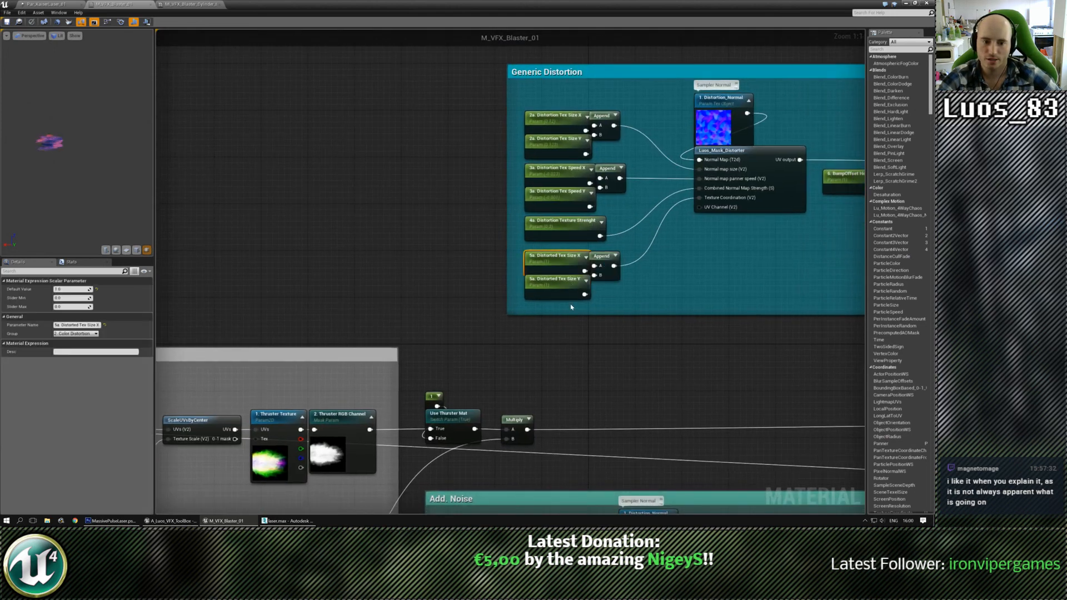
{"action": "left_click", "coordinate": [565, 118]}
Examine how the size, speed and multiplier parameters connect in the Add. Noise and Thruster Texture node groups
{"action": "right_click_drag", "start_coordinate": [650, 305], "coordinate": [636, 124]}
{"action": "right_click_drag", "start_coordinate": [498, 245], "coordinate": [618, 55]}
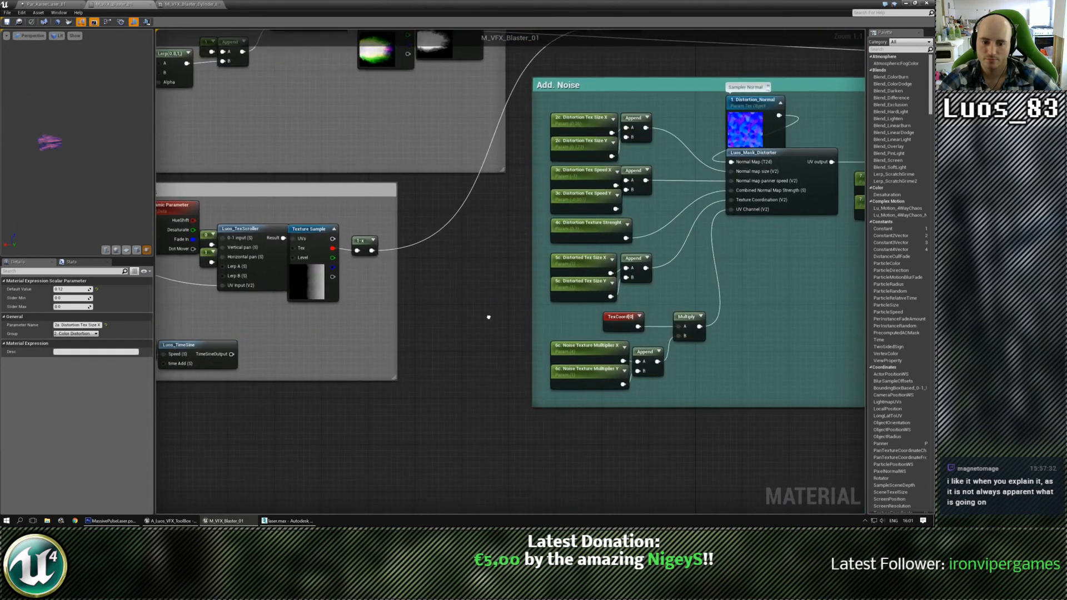
{"action": "right_click_drag", "start_coordinate": [485, 316], "coordinate": [496, 302]}
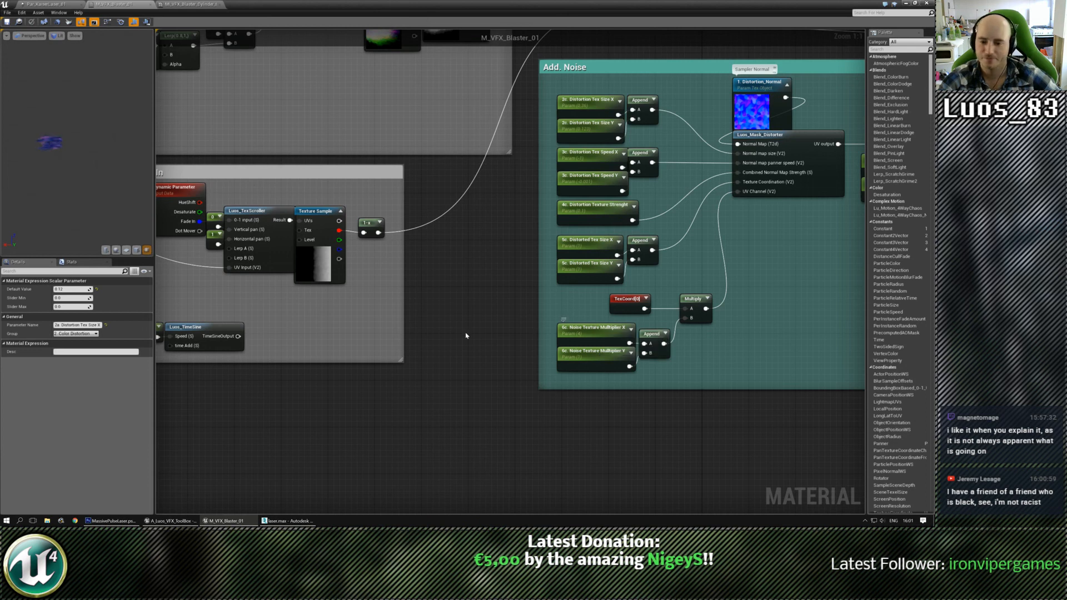
{"action": "right_click_drag", "start_coordinate": [444, 335], "coordinate": [614, 312]}
{"action": "right_click_drag", "start_coordinate": [489, 348], "coordinate": [578, 353]}
{"action": "right_click_drag", "start_coordinate": [297, 232], "coordinate": [601, 371]}
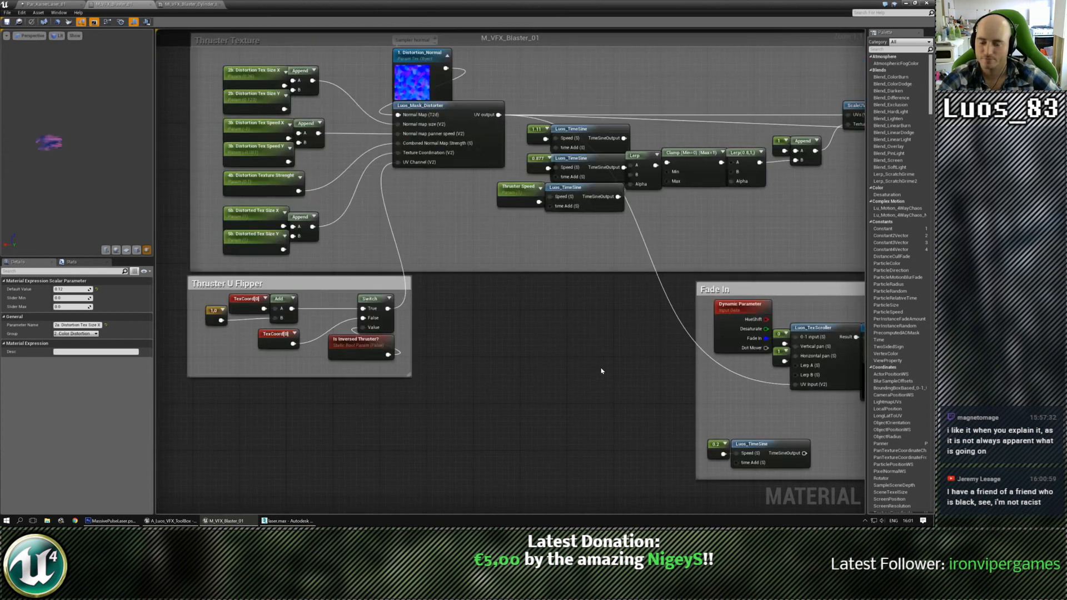
{"action": "right_click_drag", "start_coordinate": [364, 252], "coordinate": [488, 301]}
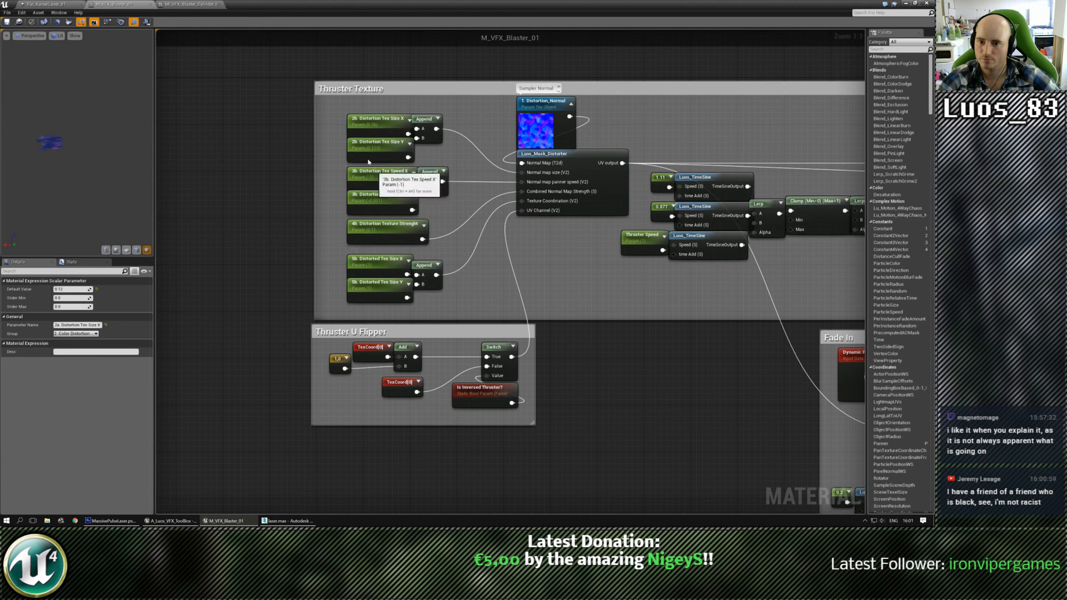
In the cylinder material instance, override Distortion Tex Size Y with 1.0 in the Color Distortion and Thruster Distortion groups
{"action": "left_click", "coordinate": [189, 5]}
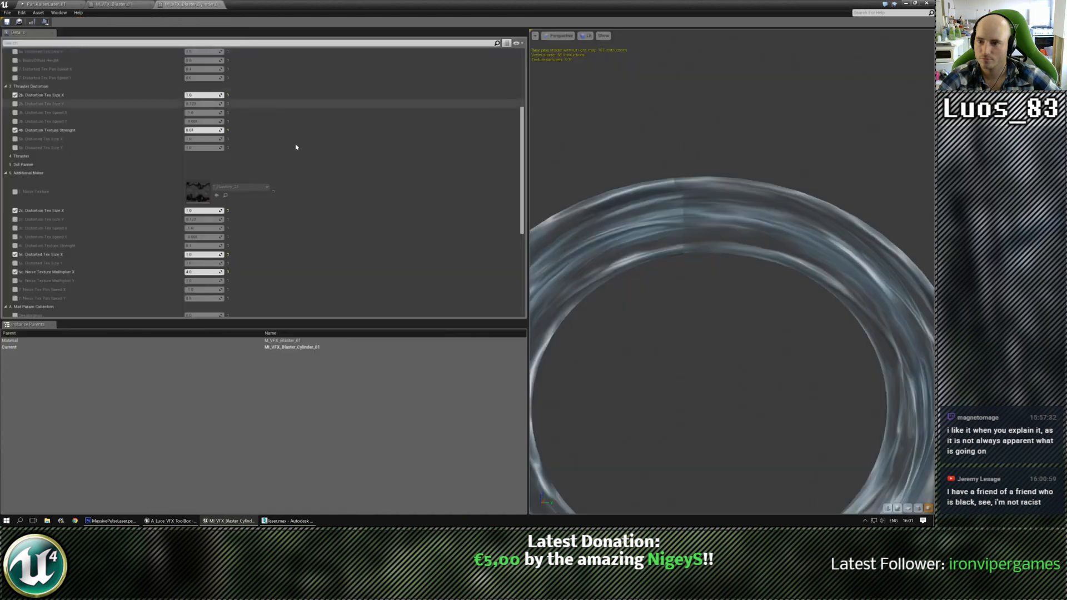
{"action": "scroll", "coordinate": [351, 156], "scroll_direction": "up", "scroll_amount": 1}
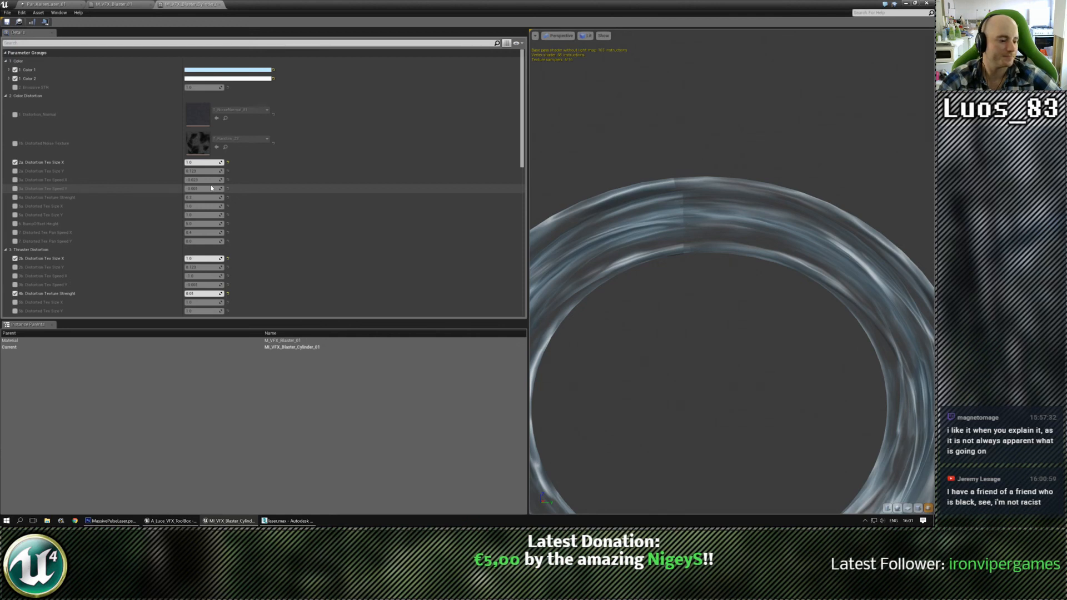
{"action": "left_click", "coordinate": [15, 171]}
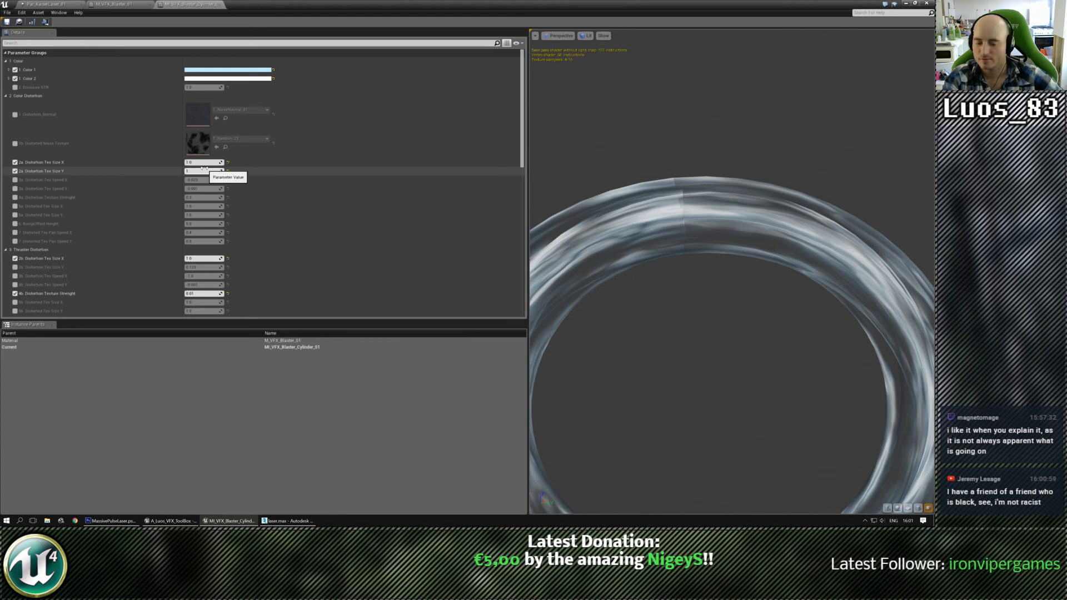
{"action": "left_click", "coordinate": [204, 170]}
{"action": "scroll", "coordinate": [204, 170], "scroll_direction": "down", "scroll_amount": 1}
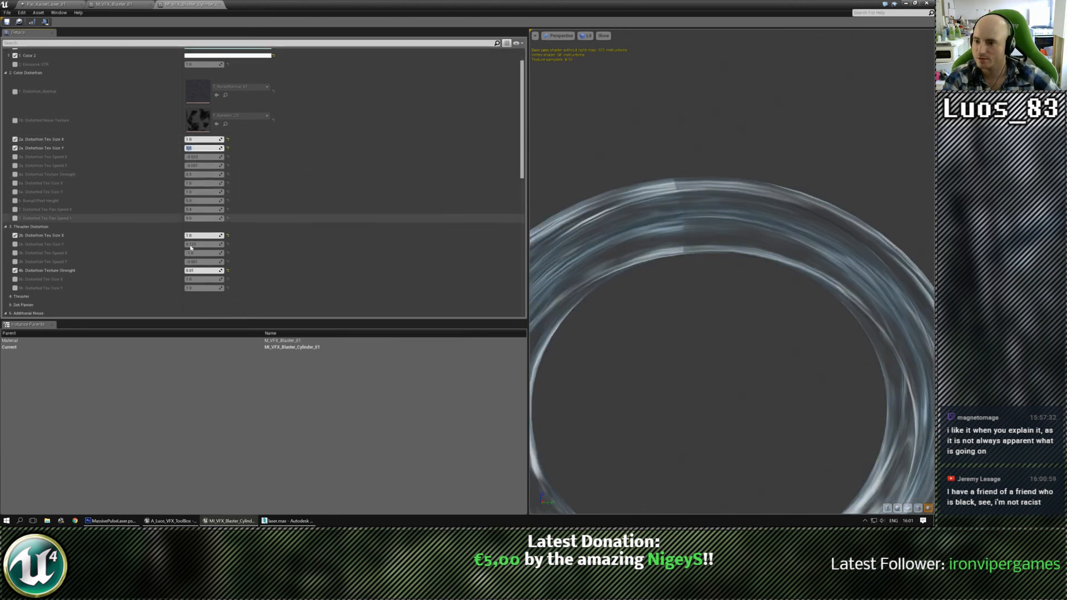
{"action": "left_click", "coordinate": [15, 245]}
{"action": "scroll", "coordinate": [16, 244], "scroll_direction": "down", "scroll_amount": 1}
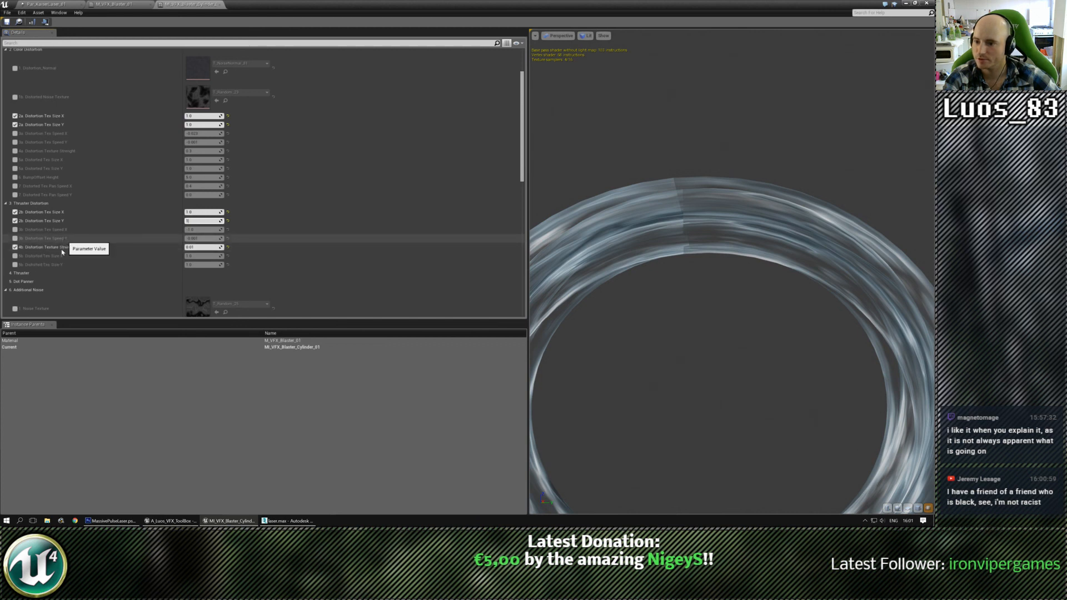
Override Distortion Tex Size Y with 1.0 in the Additional Noise group and review the remaining parameter groups
{"action": "scroll", "coordinate": [53, 254], "scroll_direction": "down", "scroll_amount": 2}
{"action": "scroll", "coordinate": [53, 254], "scroll_direction": "down", "scroll_amount": 2}
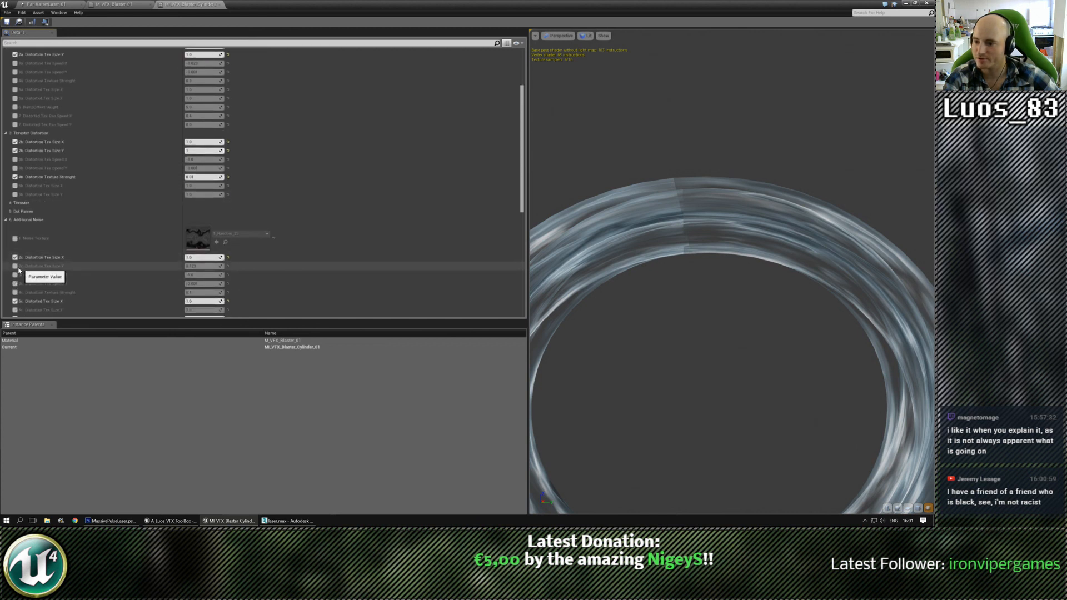
{"action": "left_click", "coordinate": [15, 266]}
{"action": "left_click", "coordinate": [206, 266]}
{"action": "type", "text": "1"}
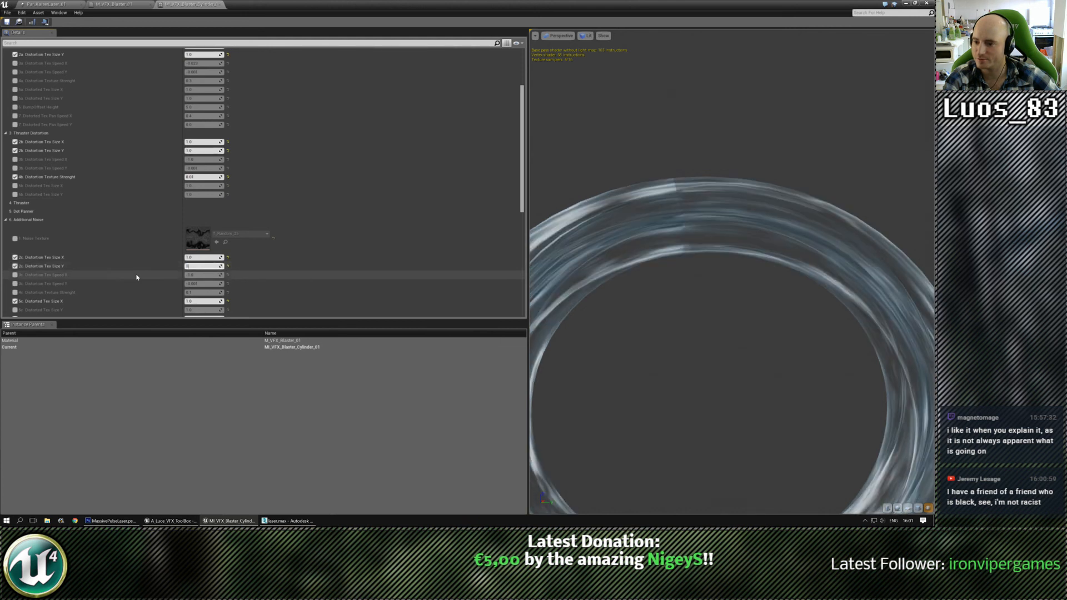
{"action": "scroll", "coordinate": [97, 275], "scroll_direction": "down", "scroll_amount": 2}
{"action": "scroll", "coordinate": [85, 275], "scroll_direction": "down", "scroll_amount": 5}
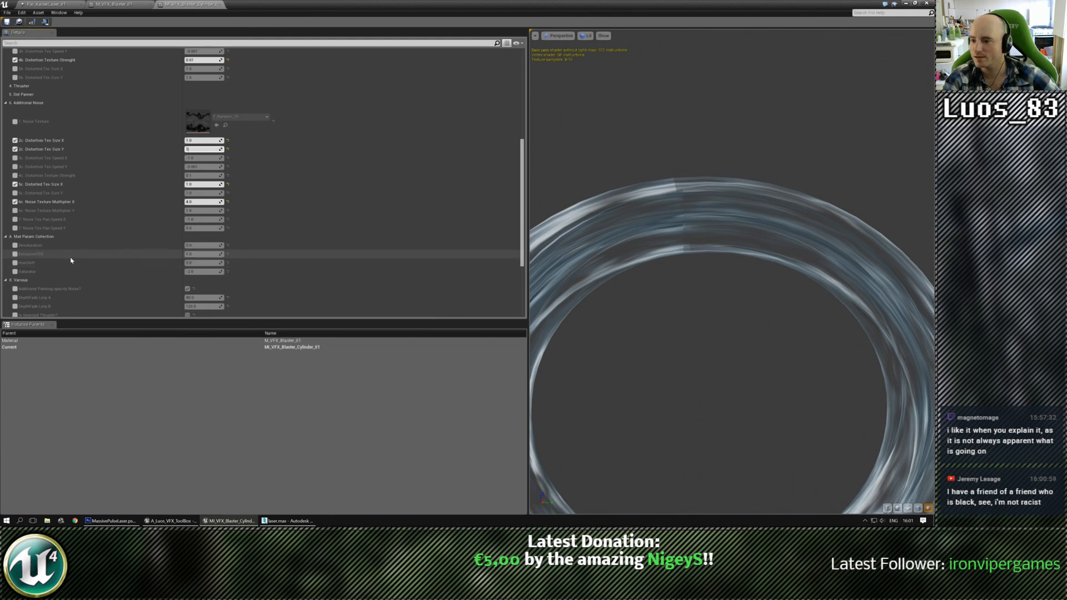
{"action": "scroll", "coordinate": [70, 260], "scroll_direction": "down", "scroll_amount": 5}
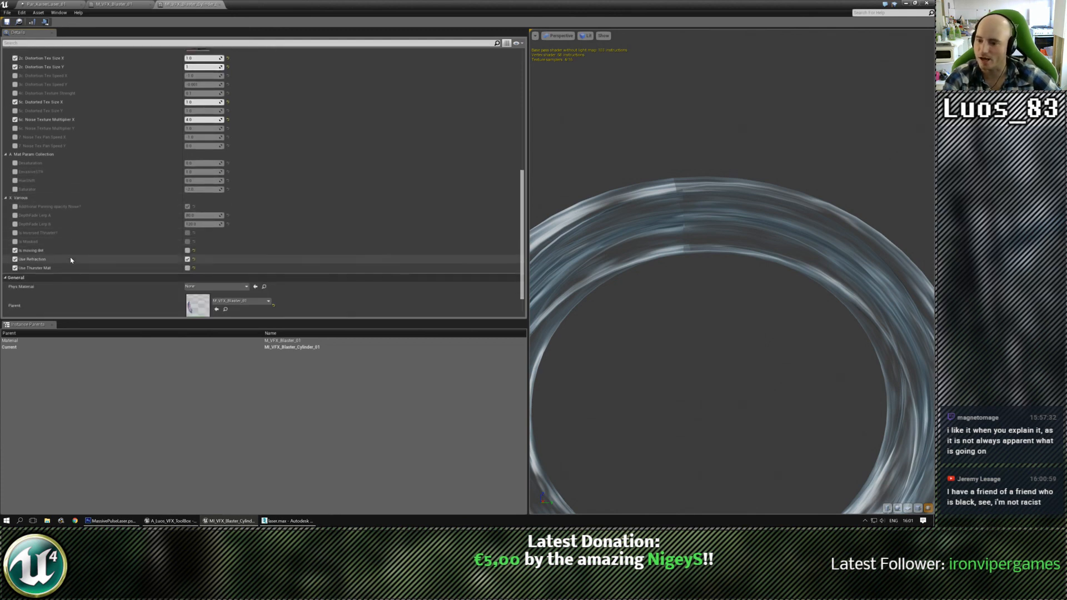
{"action": "scroll", "coordinate": [717, 311], "scroll_direction": "down", "scroll_amount": 4}
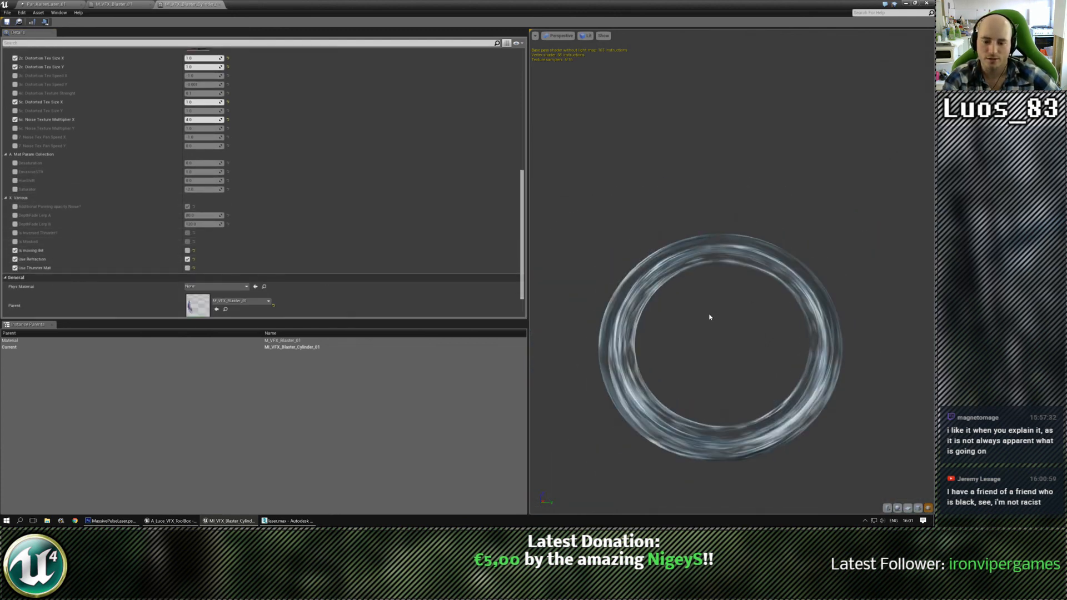
Switch to 3ds Max and select the upright cylinder blaster ring mesh around the small pink cylinder
{"action": "left_click", "coordinate": [282, 521]}
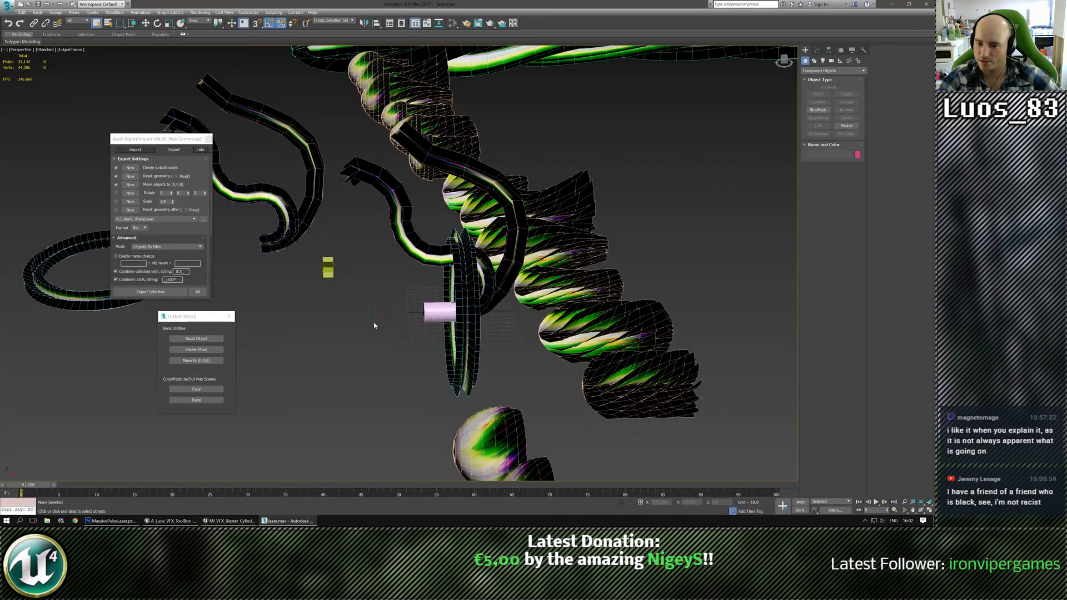
{"action": "middle_click_drag", "start_coordinate": [374, 325], "coordinate": [431, 314]}
{"action": "left_click", "coordinate": [511, 323]}
{"action": "middle_click_drag", "start_coordinate": [511, 323], "coordinate": [656, 245], "text": "alt"}
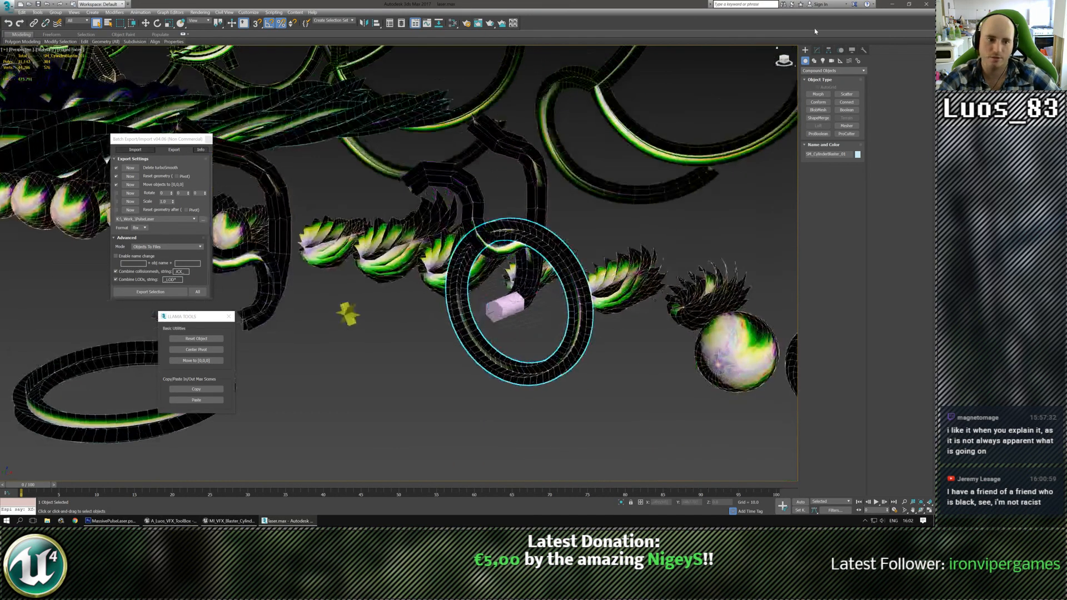
Add an Unwrap UVW modifier to the ring mesh and open its UV editor maximized
{"action": "left_click", "coordinate": [816, 51]}
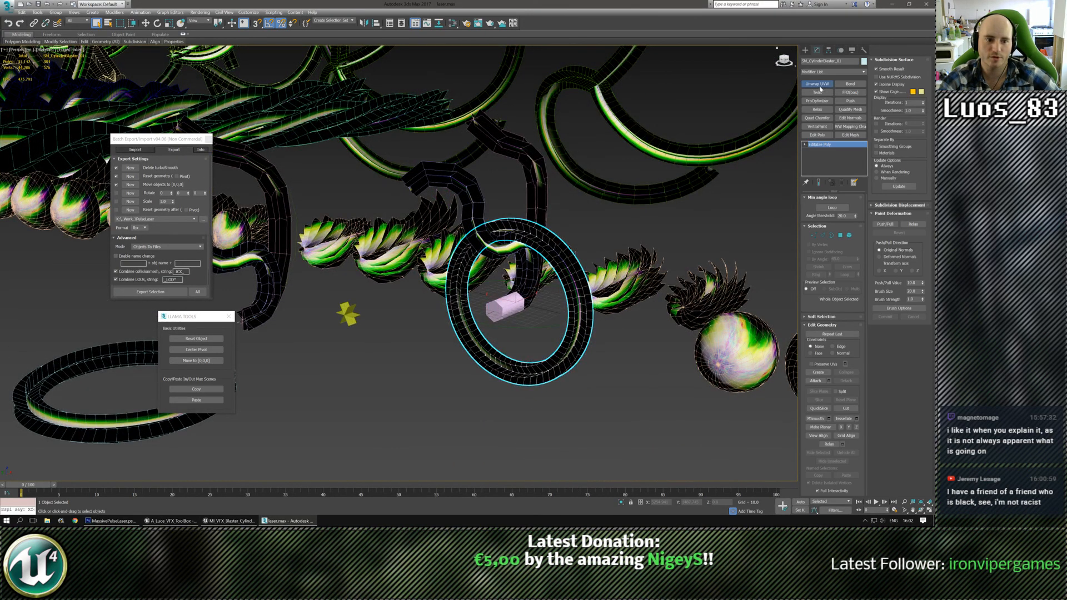
{"action": "left_click", "coordinate": [817, 84]}
{"action": "left_click", "coordinate": [832, 354]}
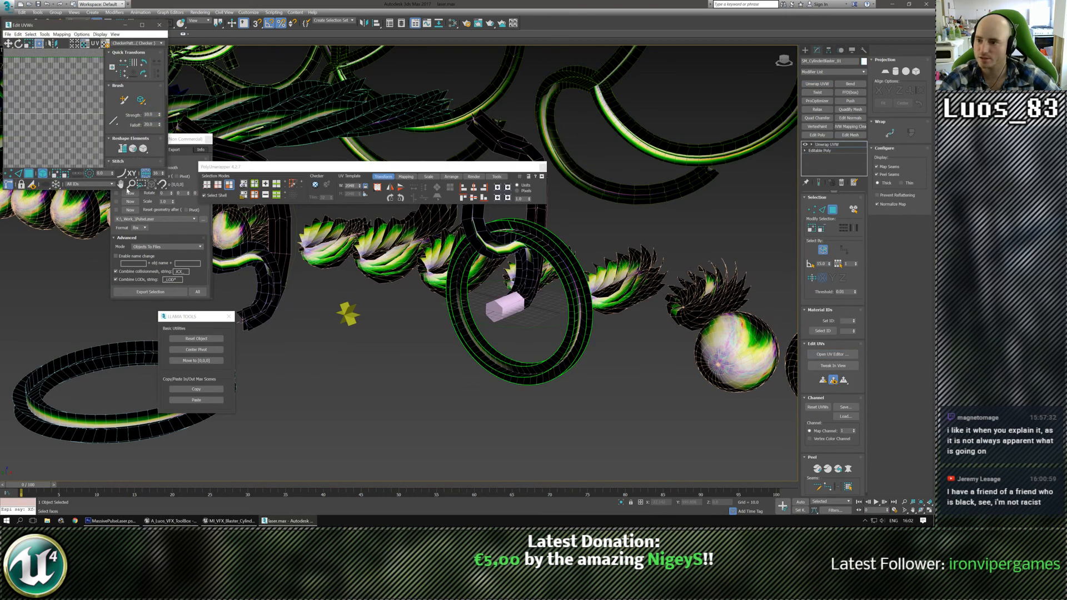
{"action": "double_click", "coordinate": [105, 26]}
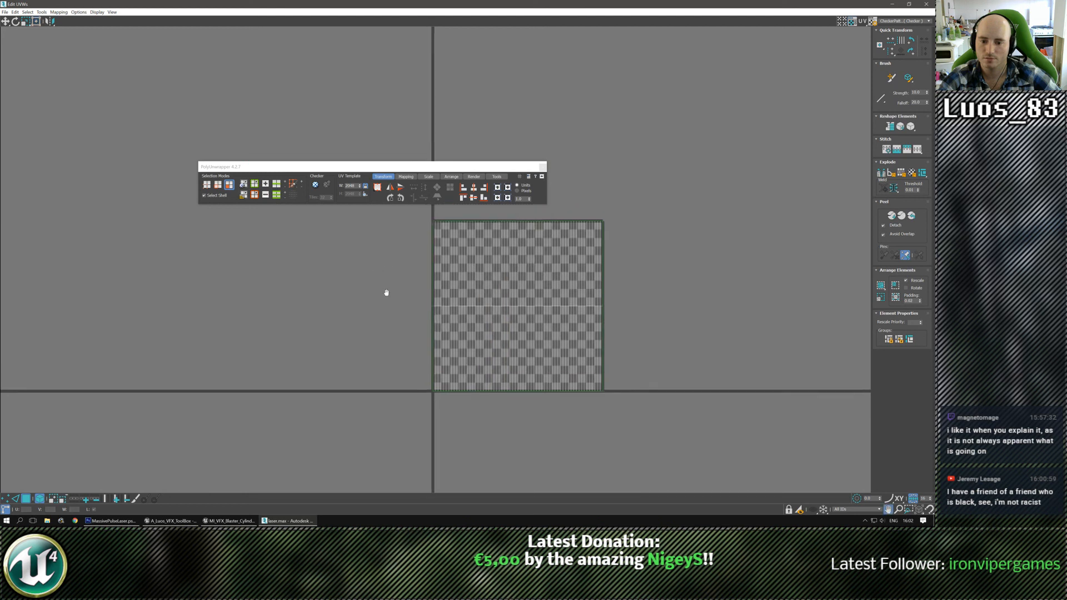
Align the lower border vertices of the ring's UV shell, then select the whole shell and show PolyUnwrapper's scaling options
{"action": "left_click", "coordinate": [5, 498]}
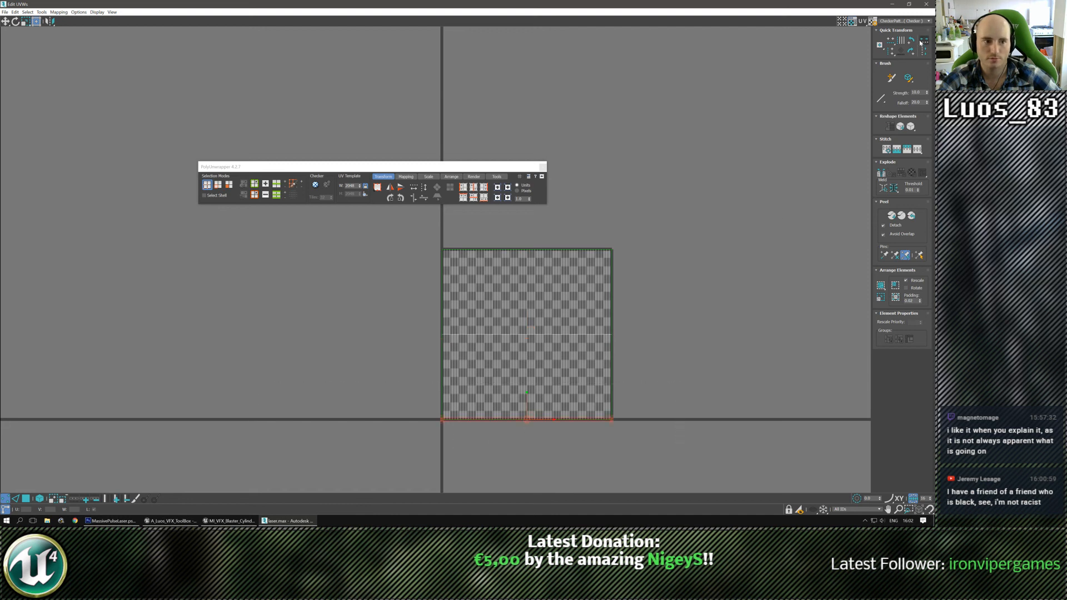
{"action": "left_click", "coordinate": [26, 498]}
{"action": "left_click", "coordinate": [40, 498]}
{"action": "left_click_drag", "start_coordinate": [370, 222], "coordinate": [708, 431]}
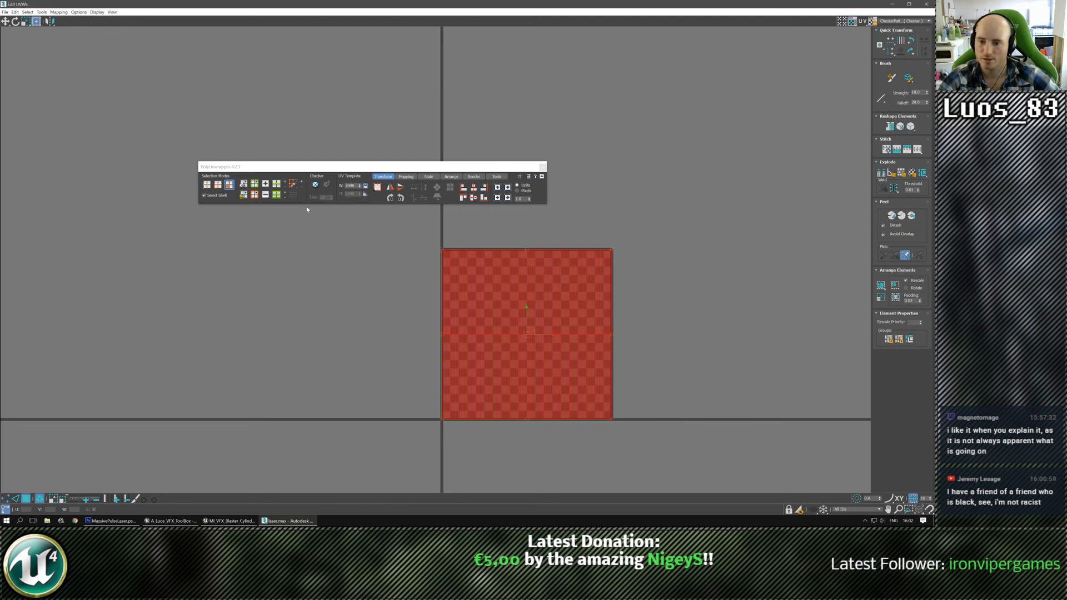
{"action": "left_click", "coordinate": [406, 176]}
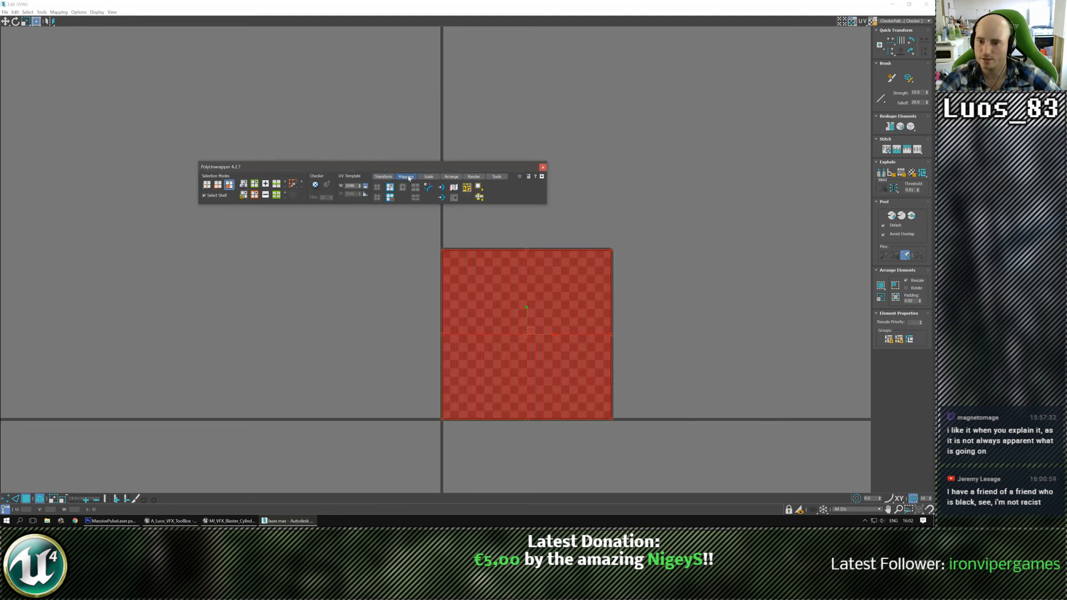
{"action": "left_click", "coordinate": [431, 177]}
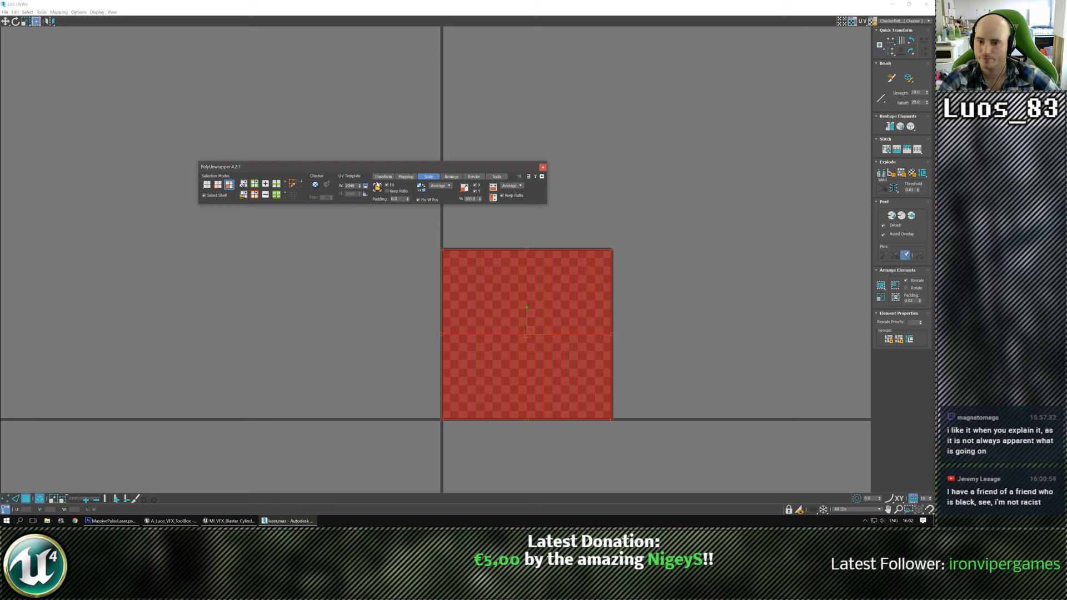
Deselect the UV shell, check its edges against the UV tile border, and close the UV editor
{"action": "left_click", "coordinate": [345, 284]}
{"action": "scroll", "coordinate": [381, 255], "scroll_direction": "up", "scroll_amount": 2}
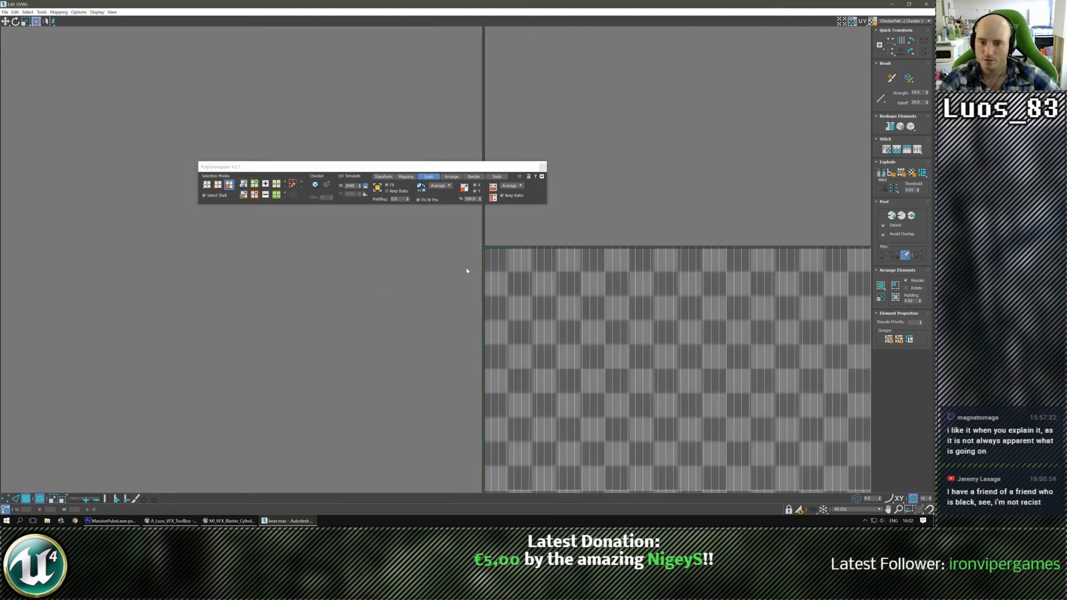
{"action": "middle_click_drag", "start_coordinate": [586, 281], "coordinate": [424, 252]}
{"action": "scroll", "coordinate": [383, 245], "scroll_direction": "down", "scroll_amount": 1}
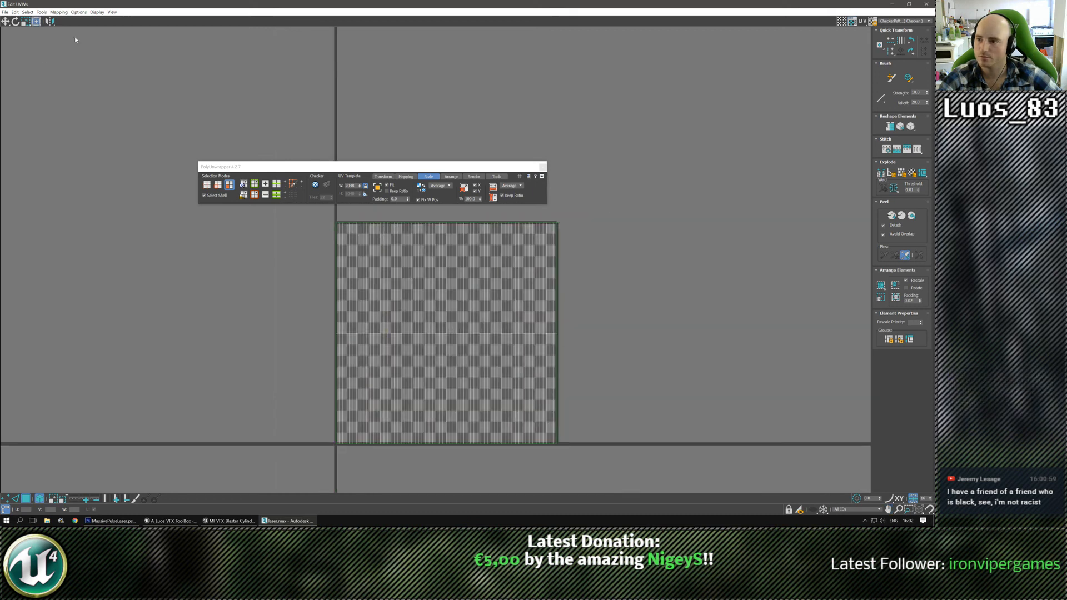
{"action": "left_click", "coordinate": [925, 4]}
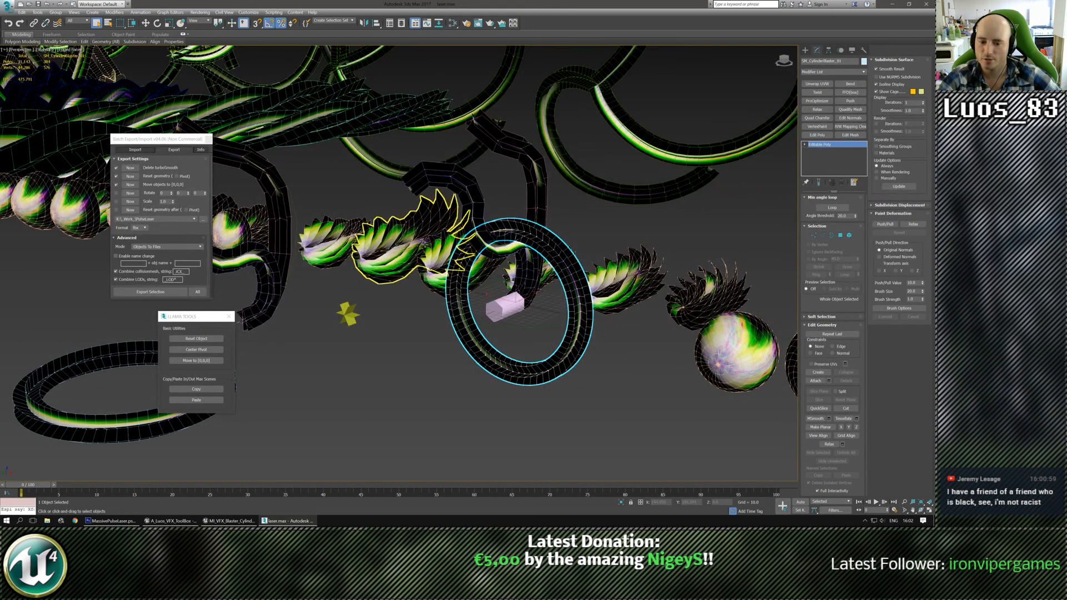
Check the ring preview in Unreal Engine, then return to 3ds Max and batch-export the selected ring mesh as FBX
{"action": "left_click", "coordinate": [229, 521]}
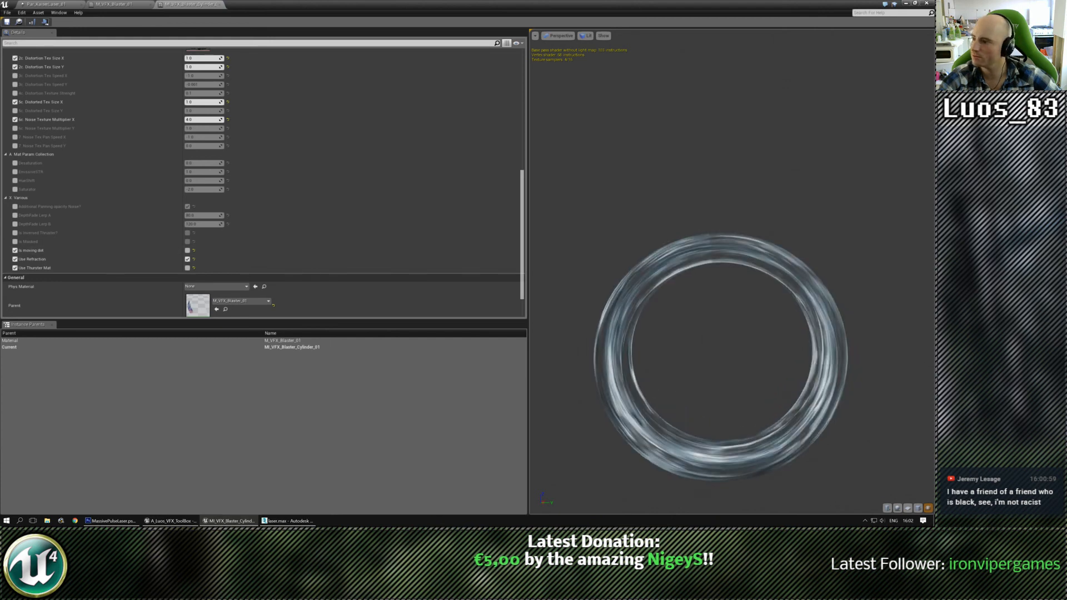
{"action": "left_click", "coordinate": [287, 521]}
{"action": "middle_click_drag", "start_coordinate": [767, 101], "coordinate": [750, 141]}
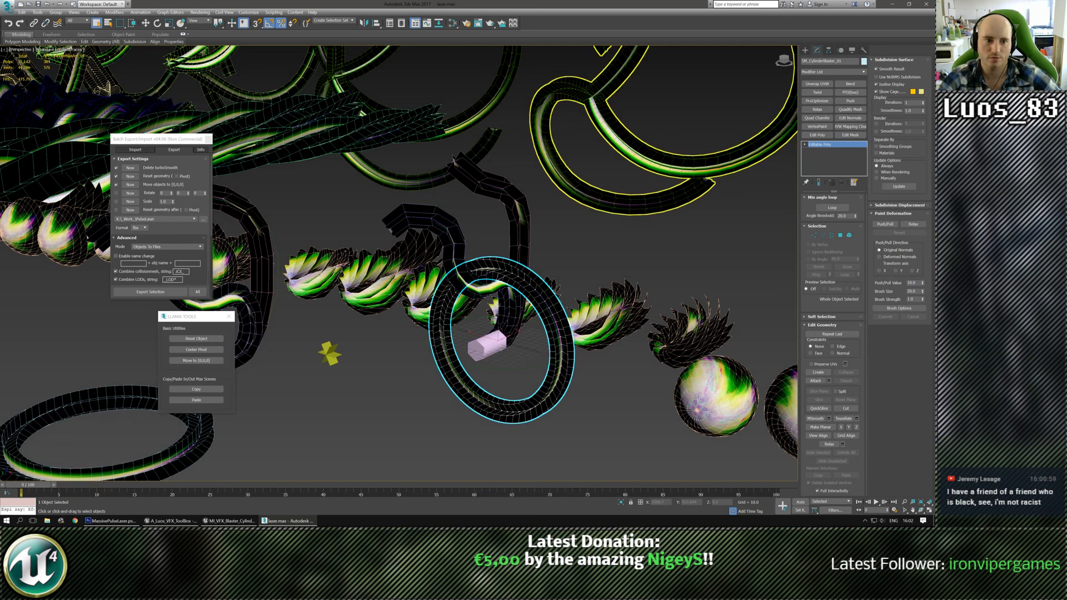
{"action": "middle_click_drag", "start_coordinate": [535, 313], "coordinate": [514, 317]}
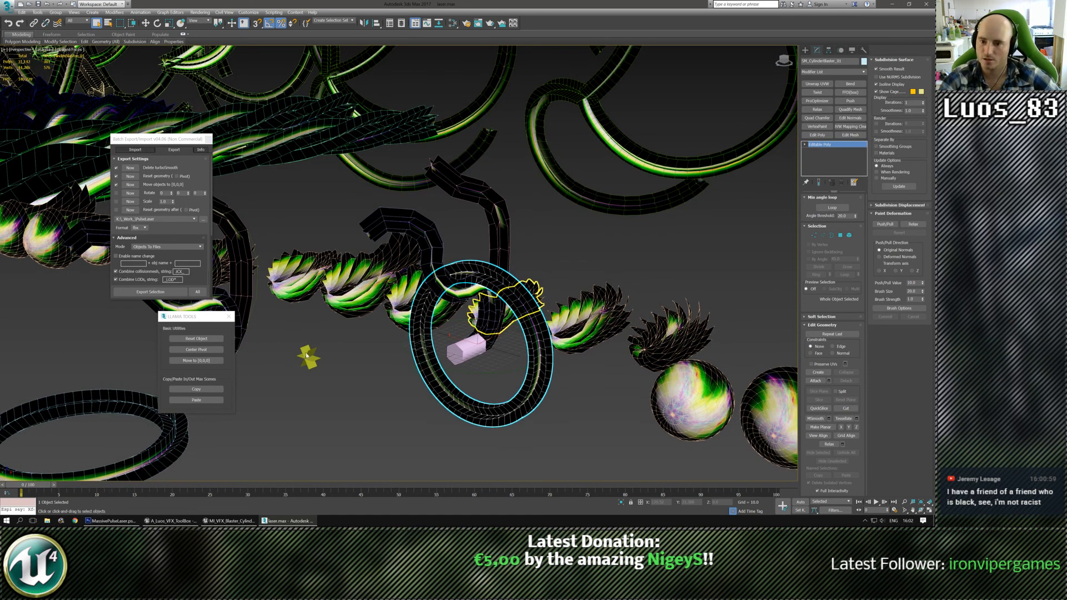
{"action": "middle_click_drag", "start_coordinate": [306, 356], "coordinate": [299, 352], "text": "alt"}
{"action": "left_click", "coordinate": [150, 292]}
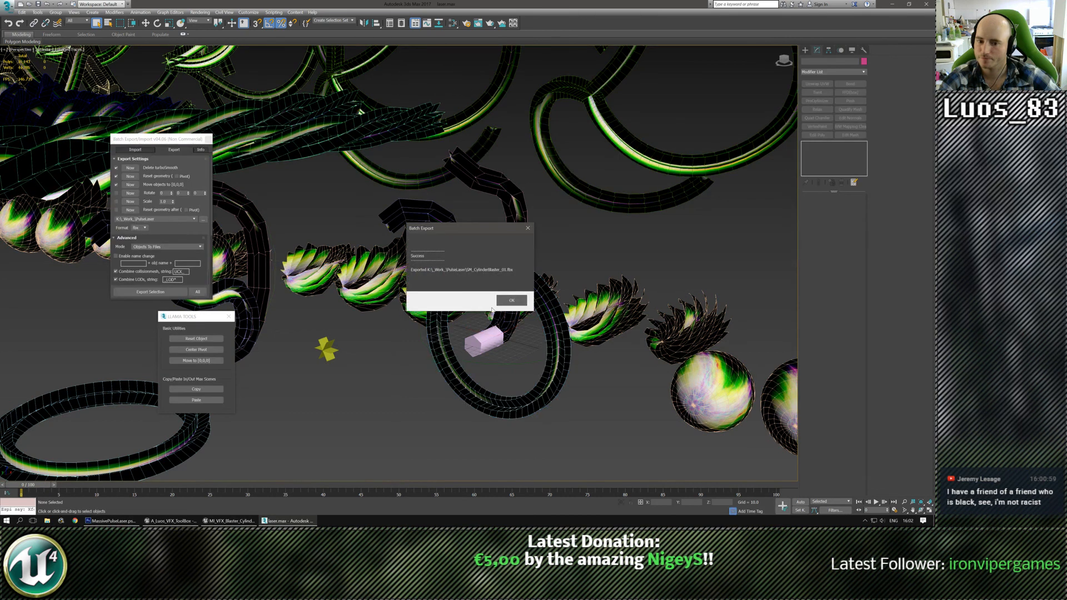
Switch to Unreal Engine, reimport SM_CylinderBlaster_01 and inspect the ring's texture seam up close in the material preview
{"action": "key", "text": "alt+Tab"}
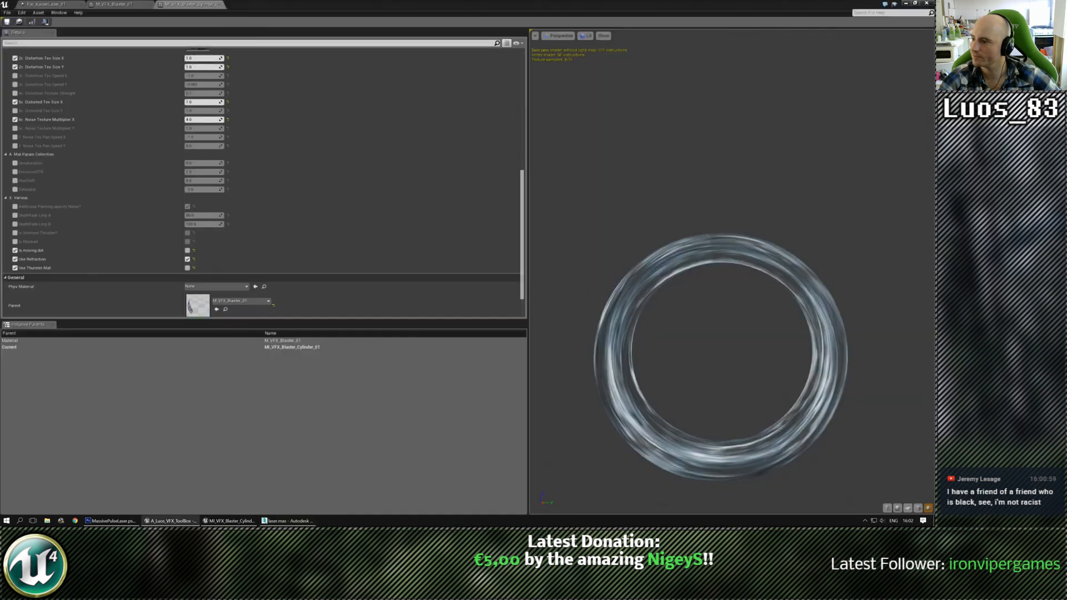
{"action": "left_click_drag", "start_coordinate": [772, 271], "coordinate": [717, 245]}
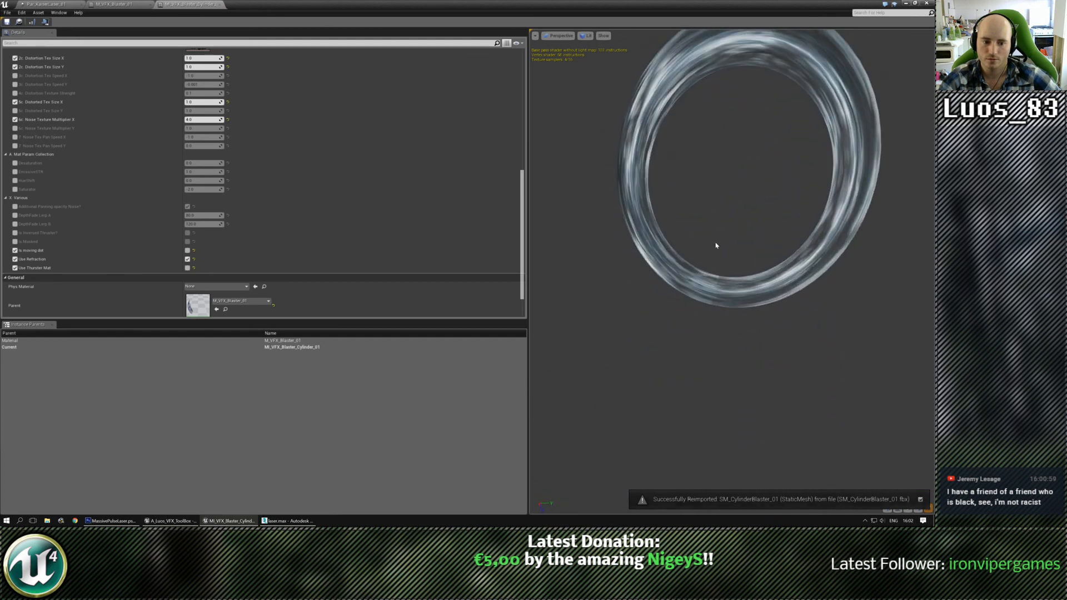
{"action": "right_click_drag", "start_coordinate": [717, 245], "coordinate": [727, 180]}
Switch to 3ds Max, select all polygons of the blaster ring and examine their smoothing group assignment around the mesh
{"action": "key", "text": "alt+Tab"}
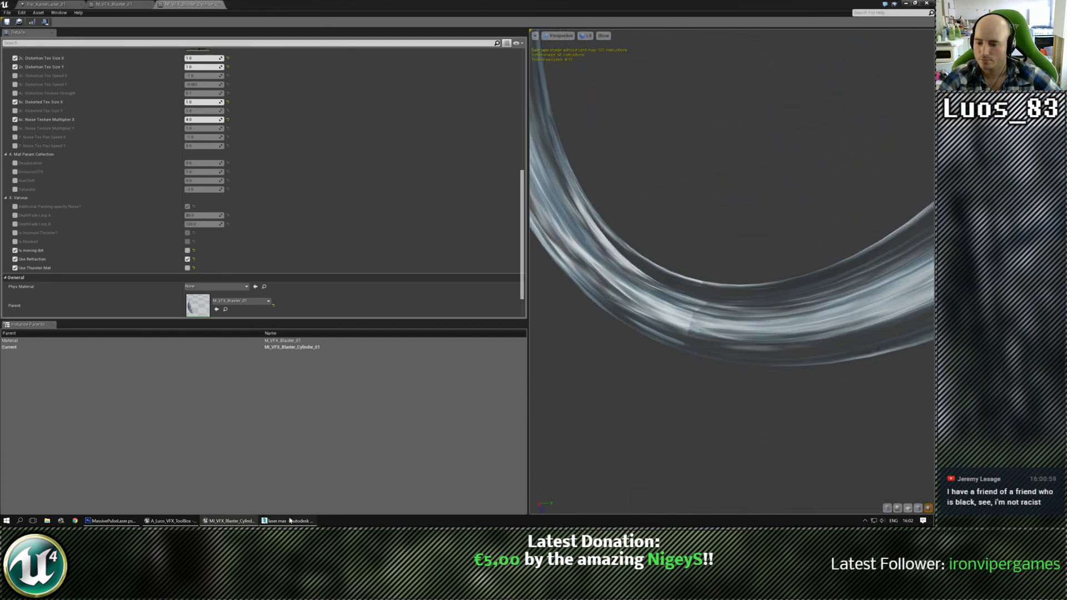
{"action": "left_click", "coordinate": [560, 378]}
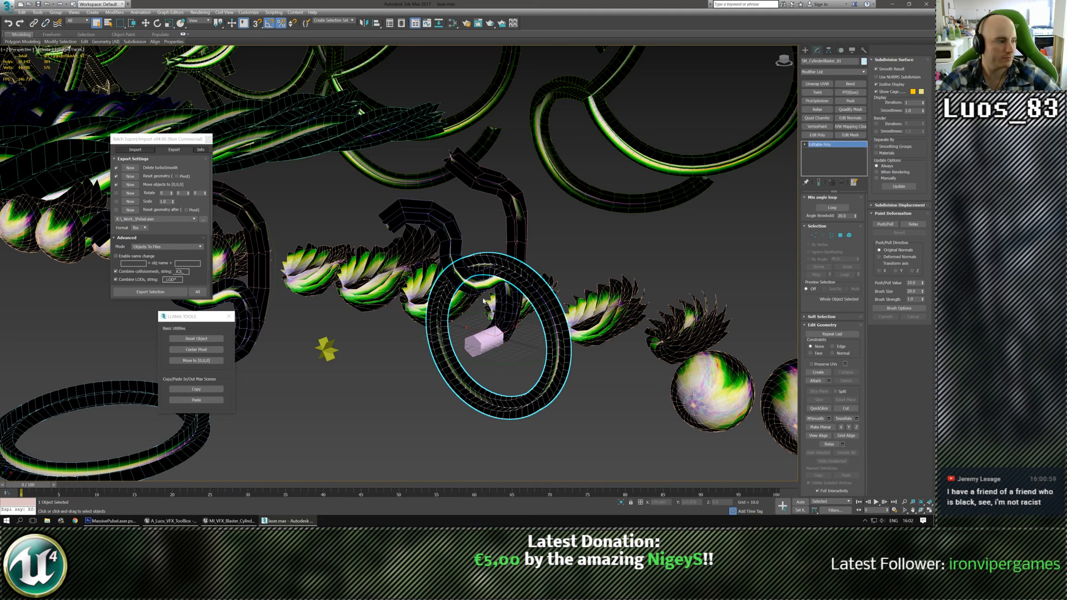
{"action": "scroll", "coordinate": [492, 318], "scroll_direction": "up", "scroll_amount": 5}
{"action": "key", "text": "4"}
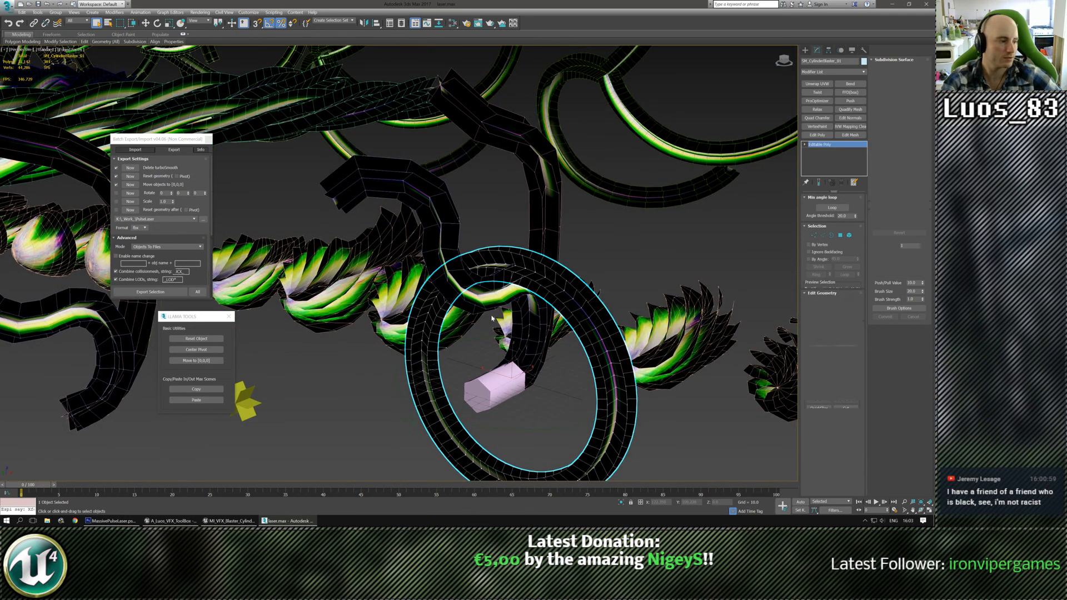
{"action": "middle_click_drag", "start_coordinate": [548, 347], "coordinate": [559, 305]}
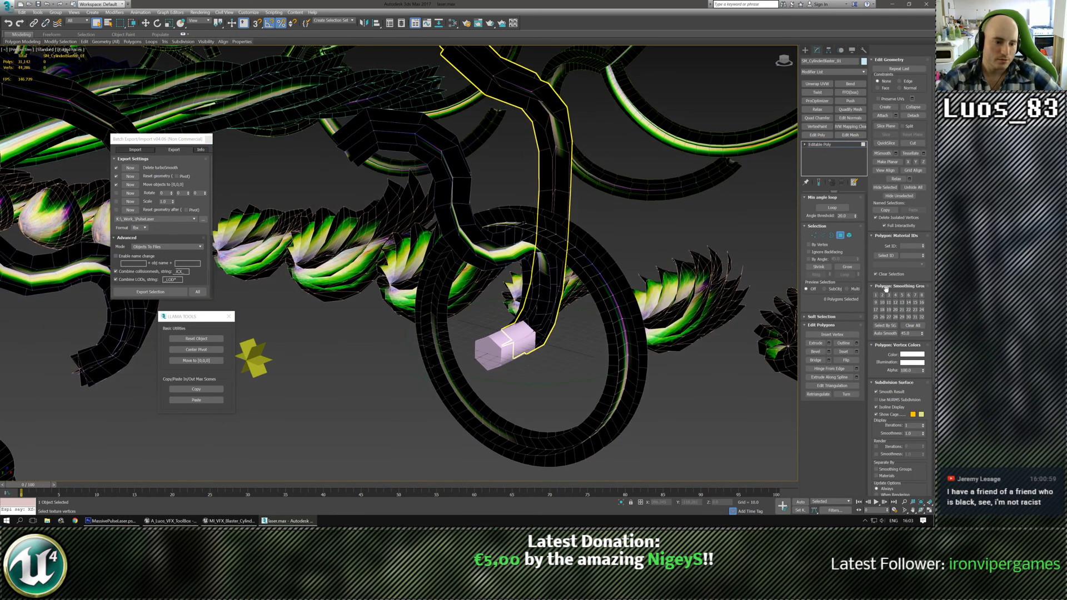
{"action": "key", "text": "ctrl+a"}
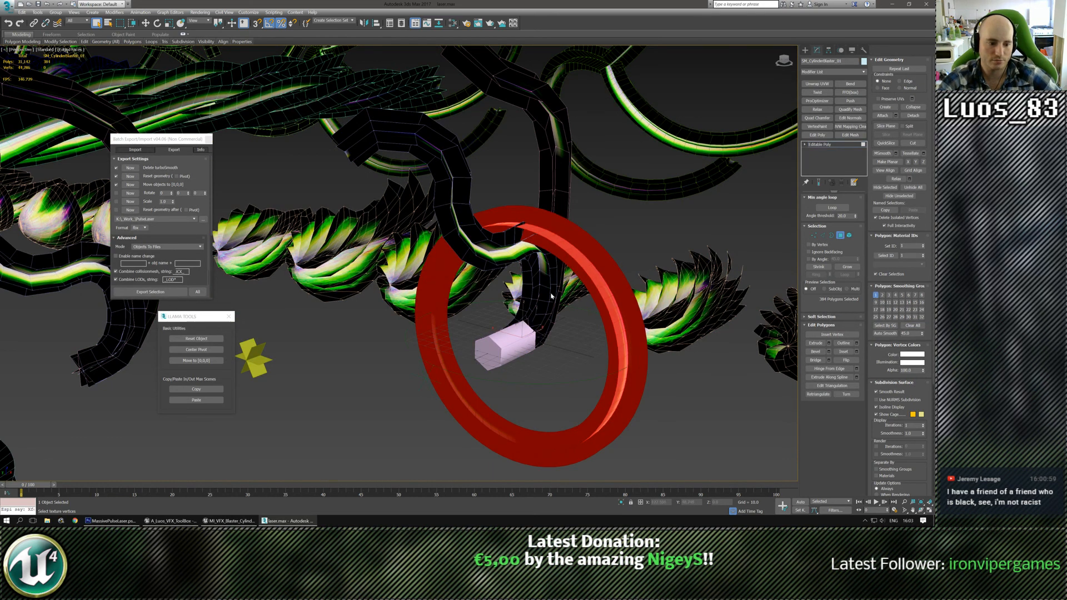
{"action": "middle_click_drag", "start_coordinate": [551, 296], "coordinate": [611, 288], "text": "alt"}
{"action": "scroll", "coordinate": [561, 322], "scroll_direction": "down", "scroll_amount": 3}
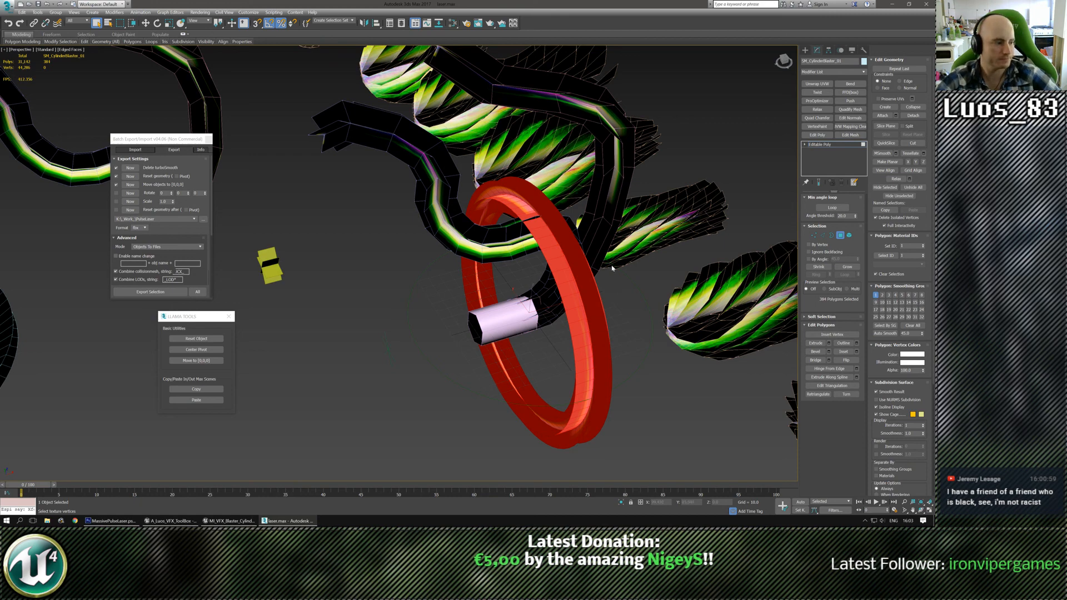
{"action": "middle_click_drag", "start_coordinate": [609, 273], "coordinate": [615, 273], "text": "alt"}
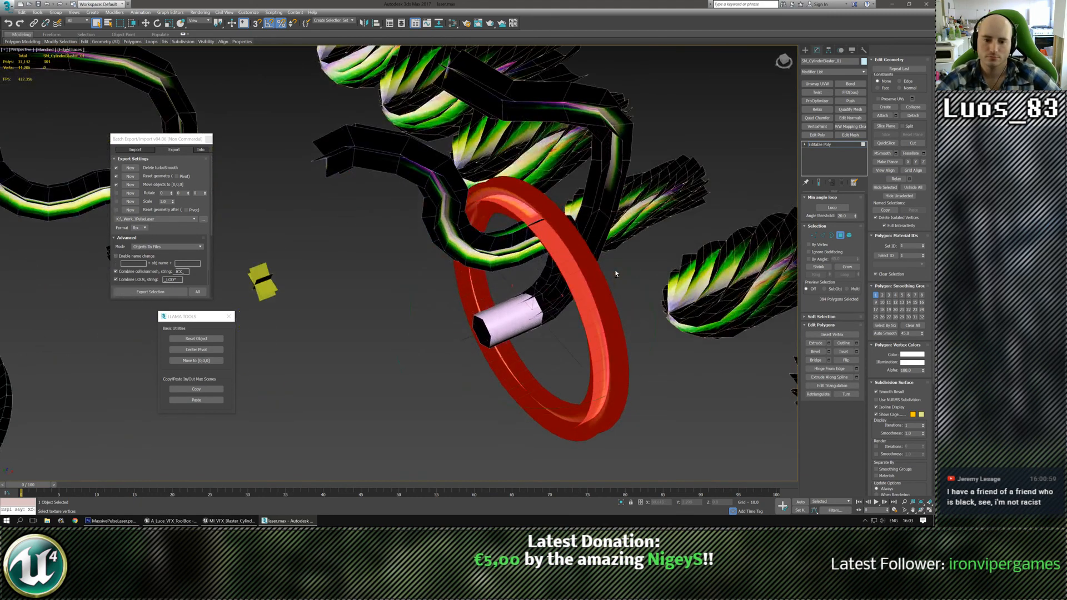
Leave polygon editing on the ring, look closely at its surface, and batch-export the mesh again as FBX
{"action": "key", "text": "4"}
{"action": "scroll", "coordinate": [528, 217], "scroll_direction": "up", "scroll_amount": 6}
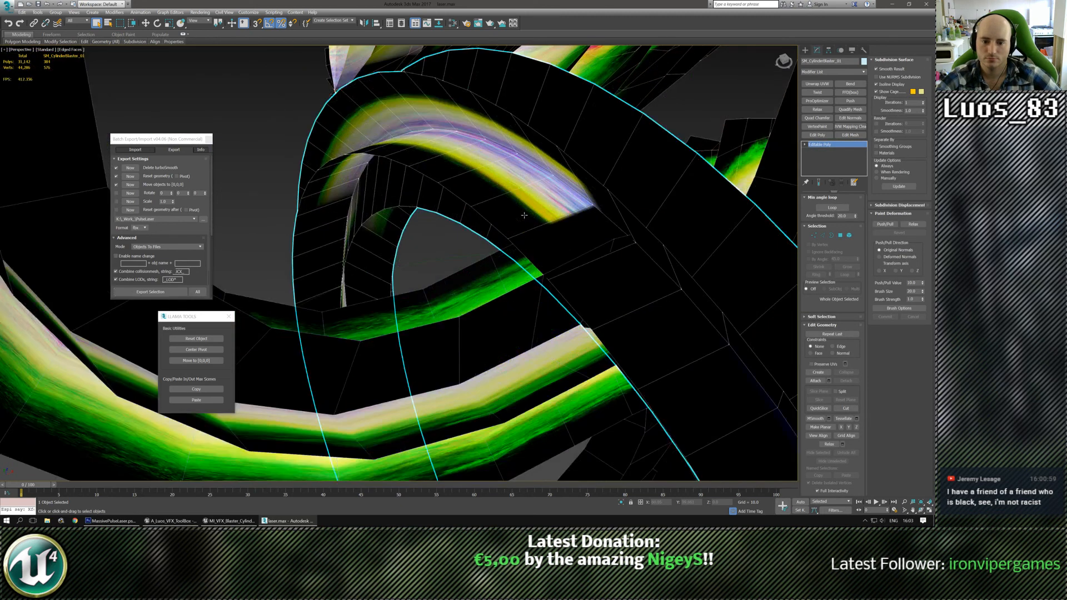
{"action": "scroll", "coordinate": [524, 215], "scroll_direction": "down", "scroll_amount": 10}
{"action": "scroll", "coordinate": [524, 289], "scroll_direction": "up", "scroll_amount": 2}
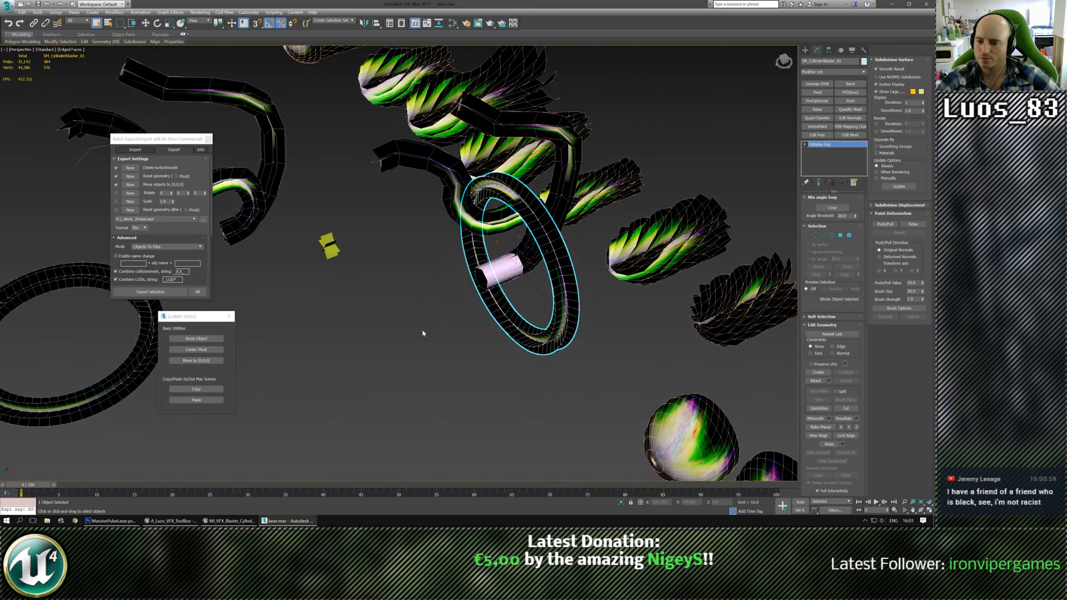
{"action": "left_click", "coordinate": [150, 292]}
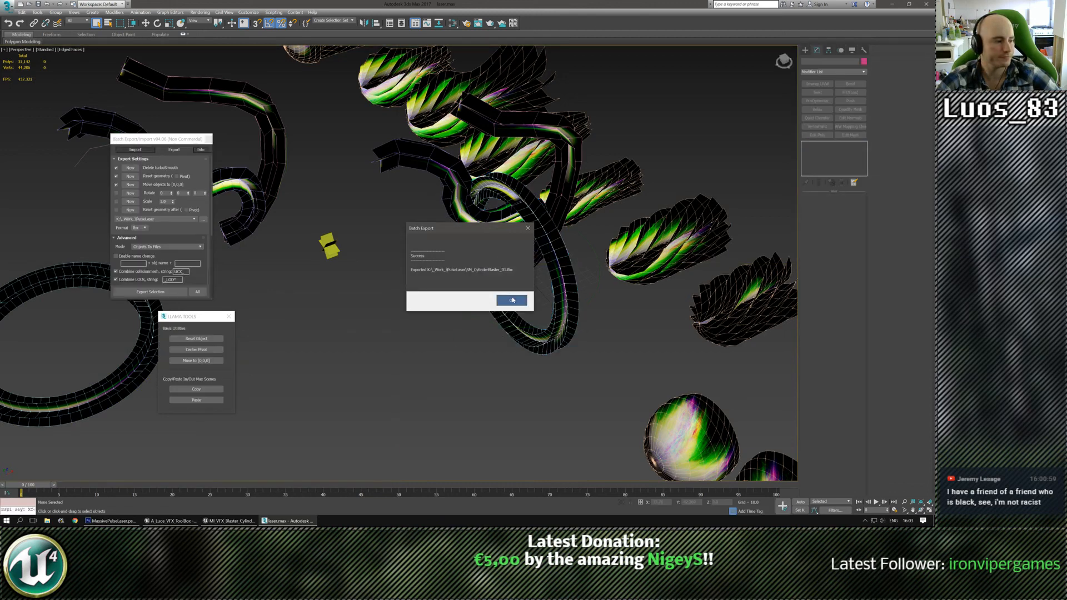
{"action": "left_click", "coordinate": [512, 300]}
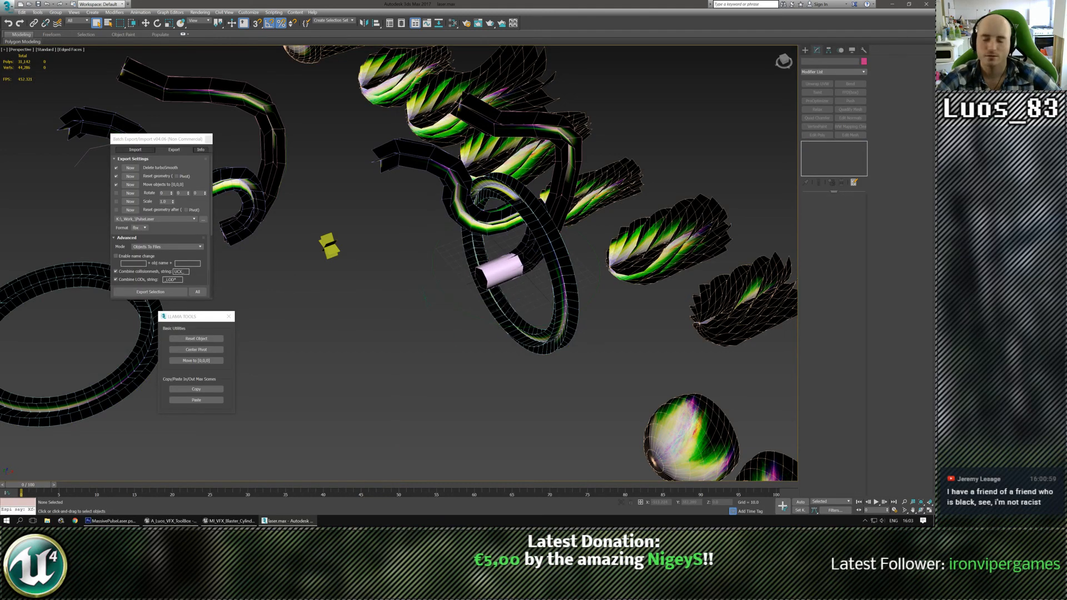
Switch to Unreal Engine, reimport SM_CylinderBlaster_01 again and examine the ring from several angles for the seam
{"action": "key", "text": "alt+Tab"}
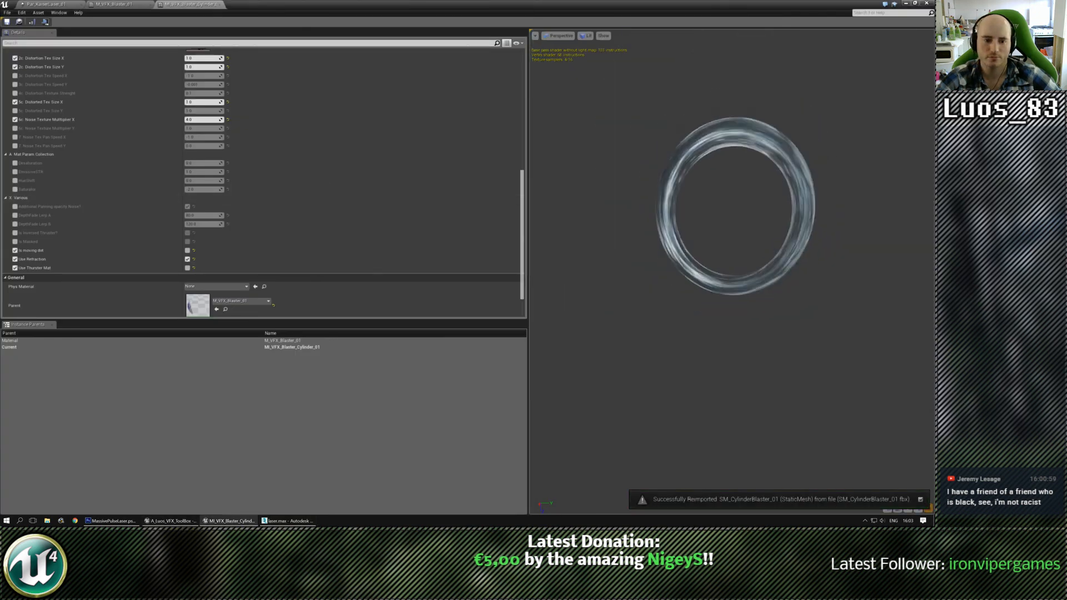
{"action": "left_click_drag", "start_coordinate": [659, 234], "coordinate": [711, 312]}
{"action": "middle_click_drag", "start_coordinate": [666, 252], "coordinate": [666, 176]}
{"action": "right_click_drag", "start_coordinate": [667, 253], "coordinate": [667, 183]}
{"action": "left_click_drag", "start_coordinate": [711, 252], "coordinate": [711, 300]}
{"action": "mouse_move", "coordinate": [711, 300]}
{"action": "right_mouse_down"}
{"action": "mouse_move", "coordinate": [711, 234]}
{"action": "mouse_move", "coordinate": [711, 294]}
{"action": "right_mouse_up"}
{"action": "right_click_drag", "start_coordinate": [640, 261], "coordinate": [641, 295]}
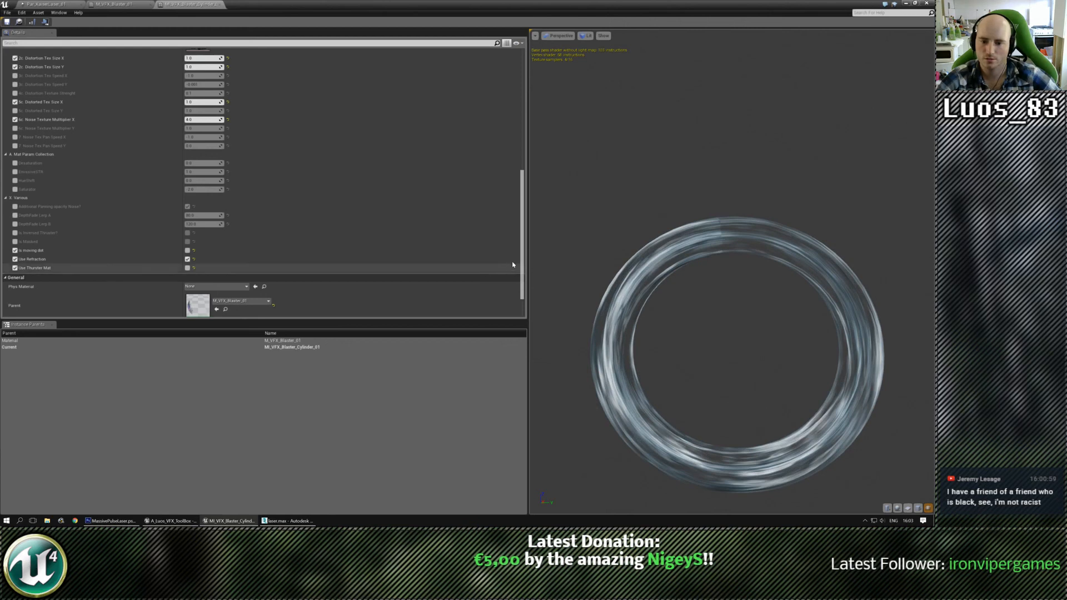
Override the Noise Texture in the Additional Noise group and set it to T_Random_27
{"action": "left_click_drag", "start_coordinate": [522, 261], "coordinate": [535, 189]}
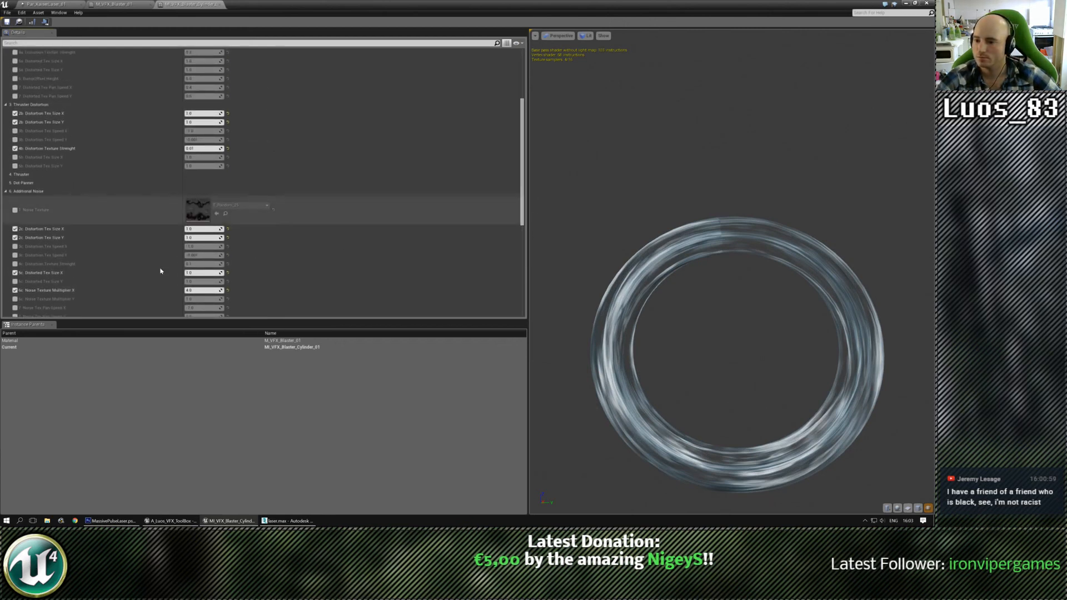
{"action": "left_click", "coordinate": [15, 210]}
{"action": "left_click", "coordinate": [244, 205]}
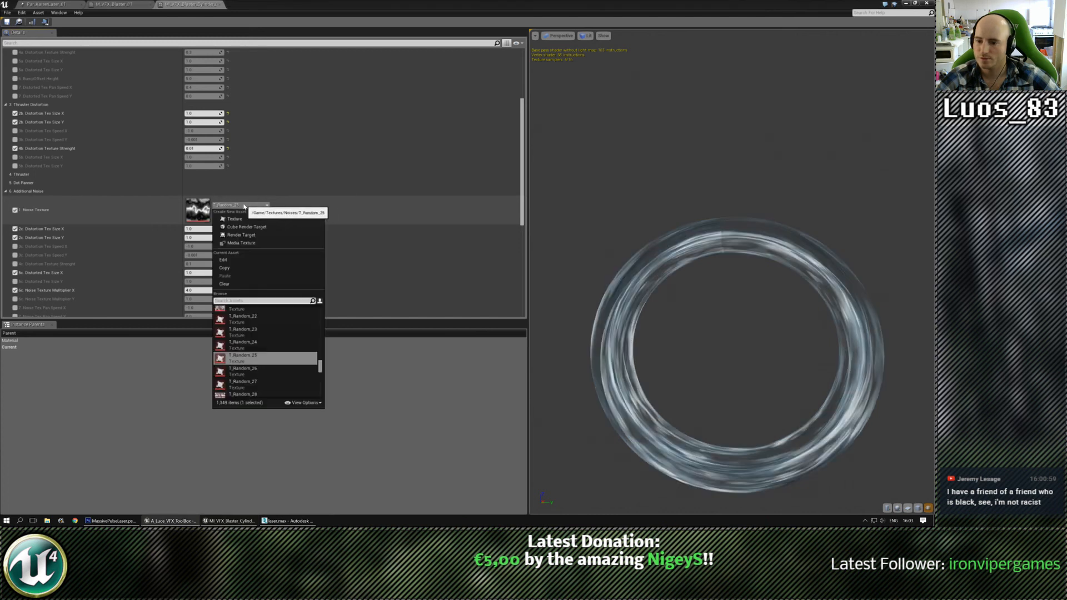
{"action": "left_click", "coordinate": [242, 384]}
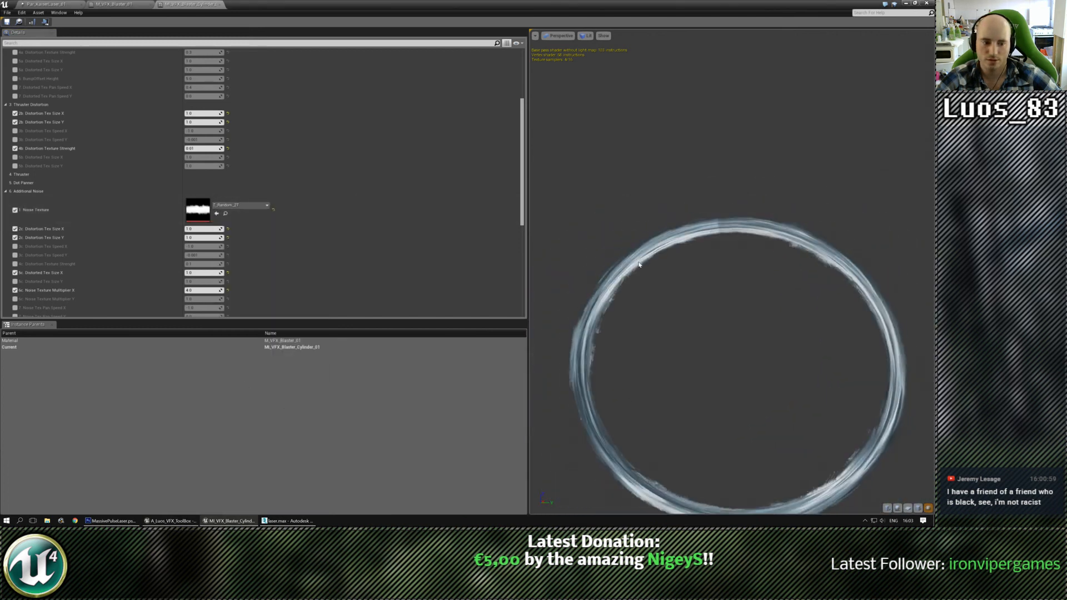
Look through the texture assets for a different Additional Noise texture, up to the plasma textures
{"action": "left_click", "coordinate": [239, 205]}
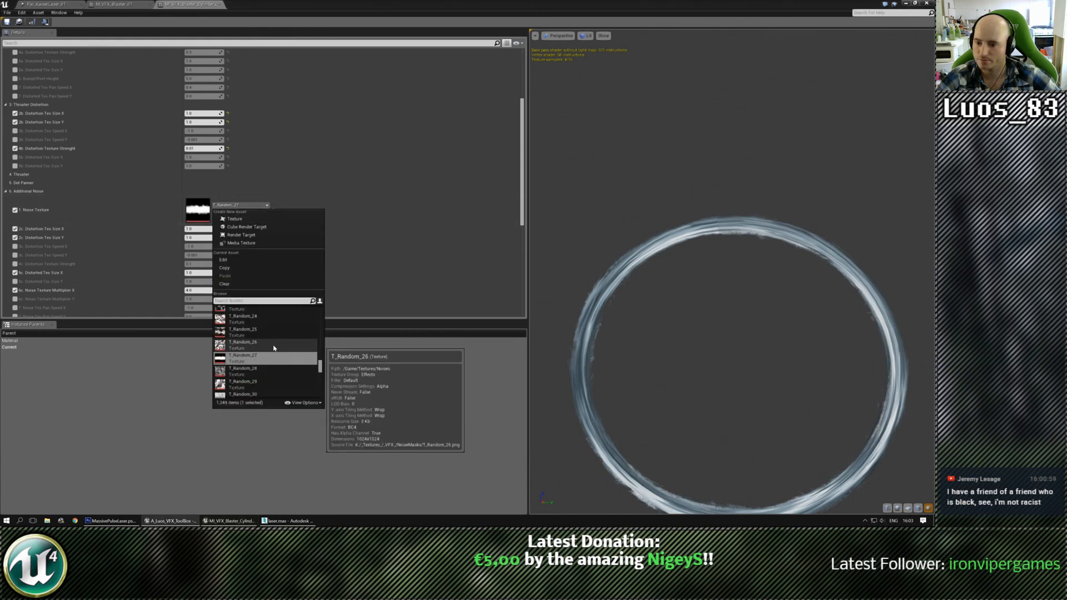
{"action": "scroll", "coordinate": [274, 347], "scroll_direction": "up", "scroll_amount": 10}
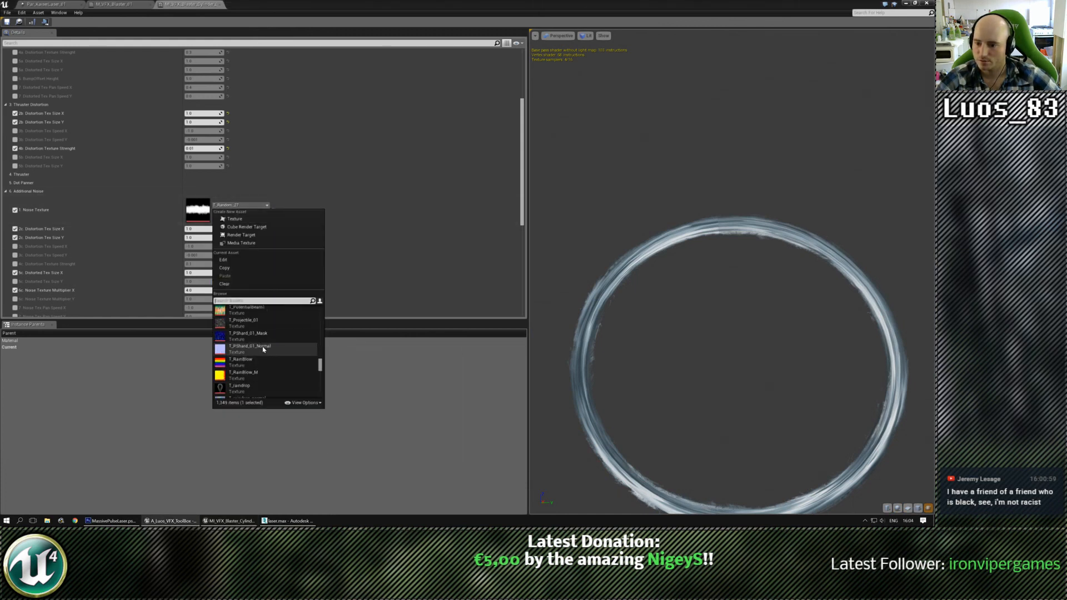
{"action": "scroll", "coordinate": [263, 349], "scroll_direction": "up", "scroll_amount": 10}
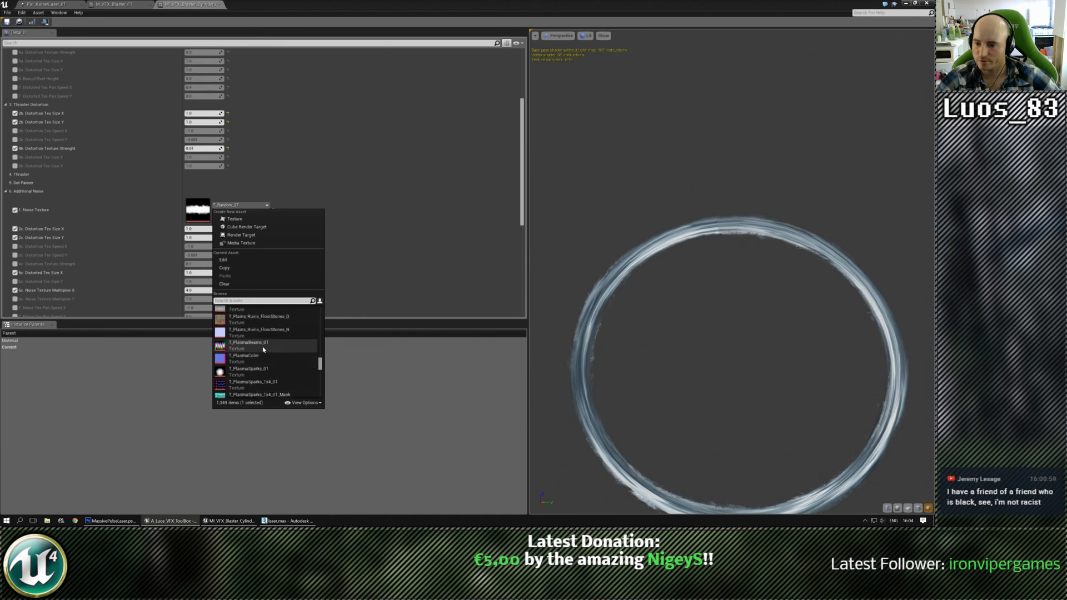
{"action": "scroll", "coordinate": [263, 349], "scroll_direction": "up", "scroll_amount": 2}
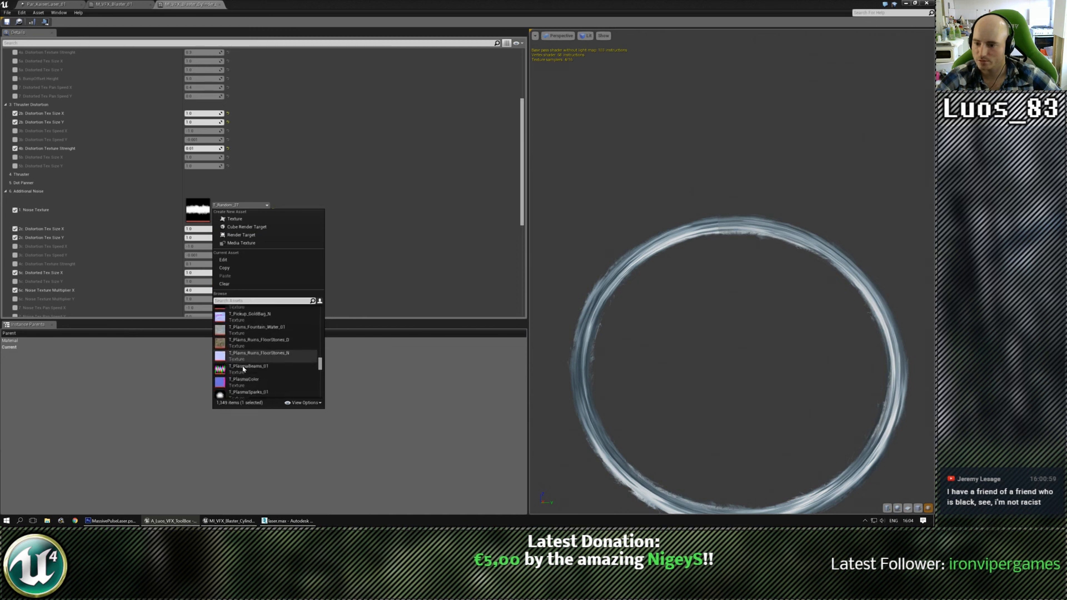